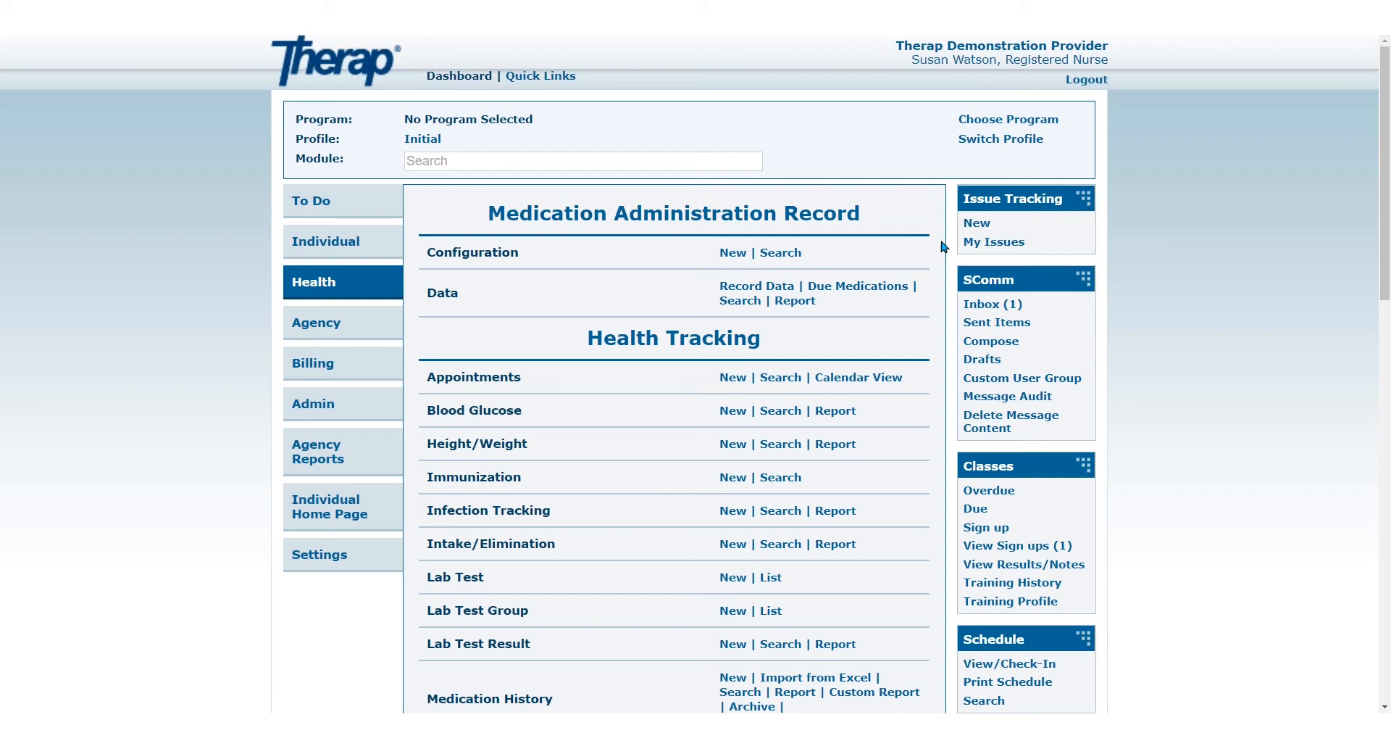
- Open the privilege settings of the active Registered Nurse account through the administrative User Privileges management
click(314, 417)
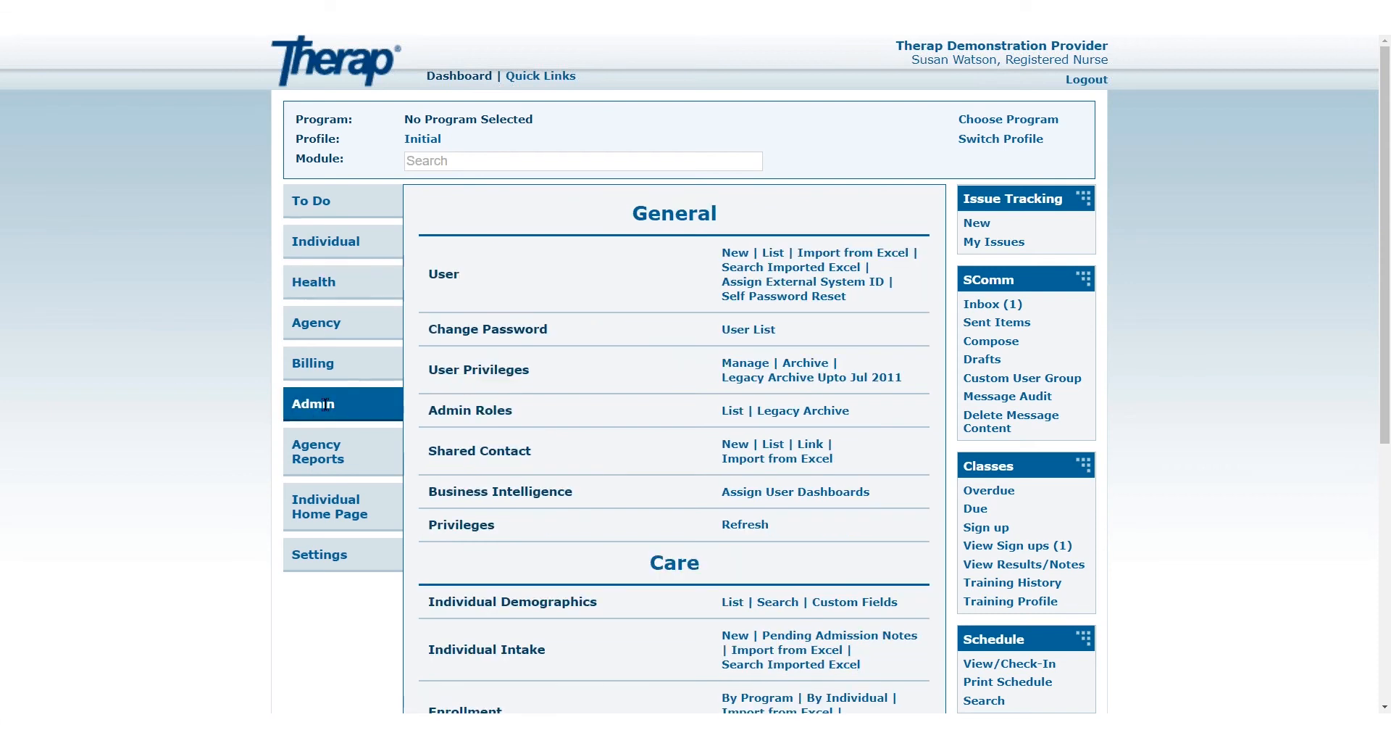
drag(426, 371, 559, 380)
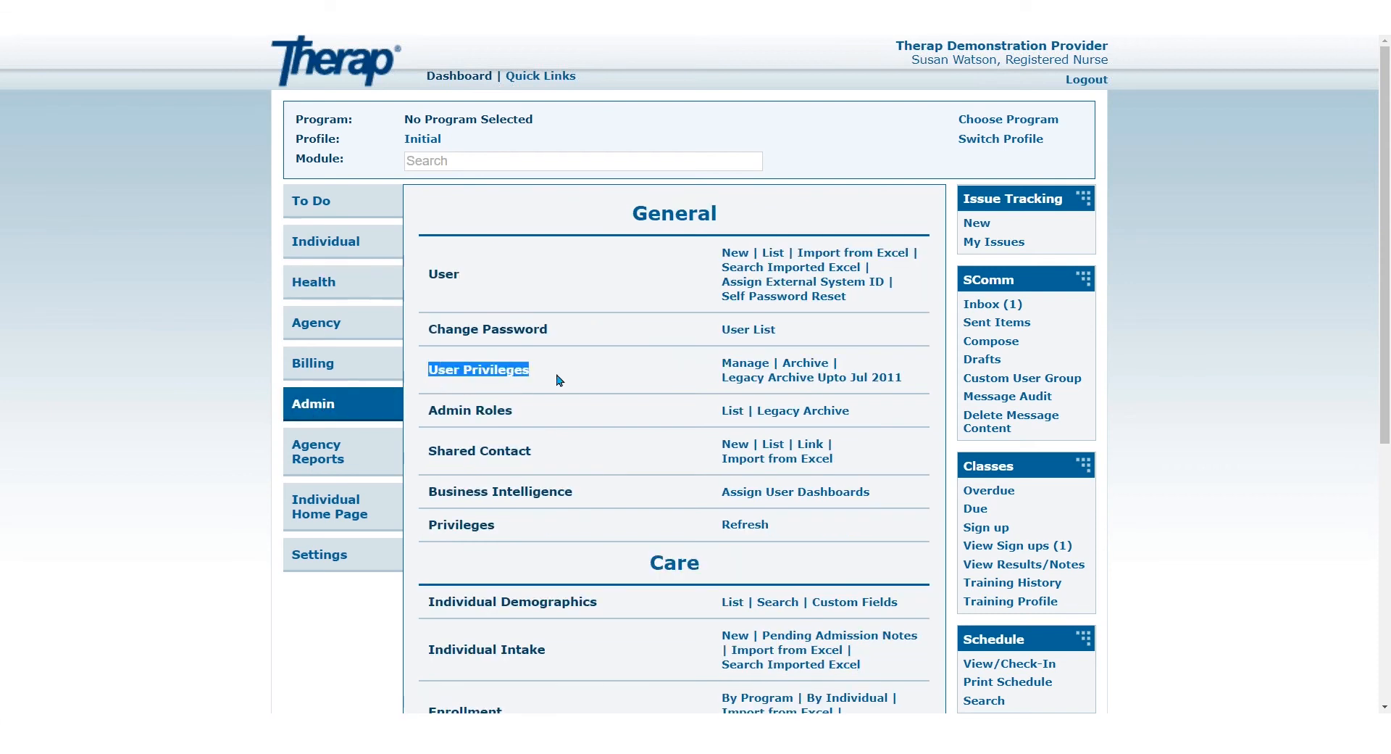
click(735, 371)
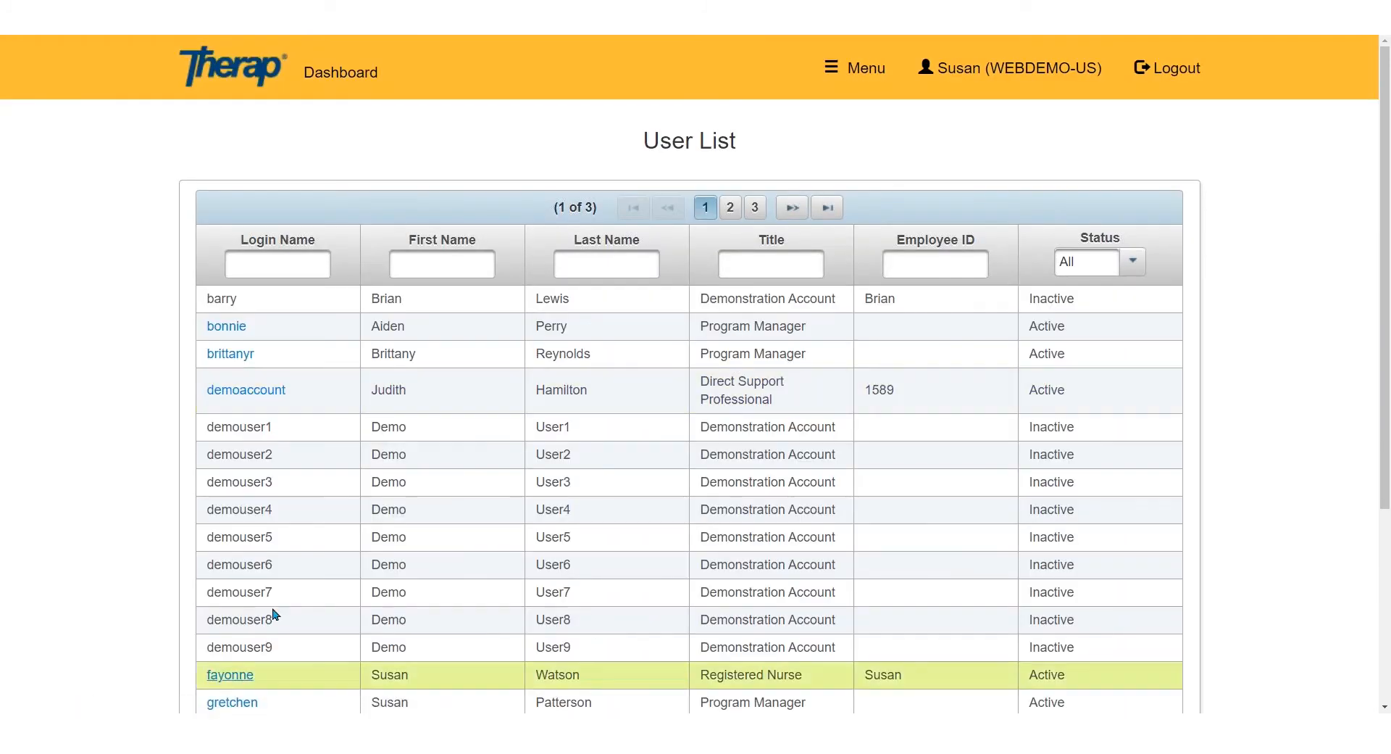
click(227, 680)
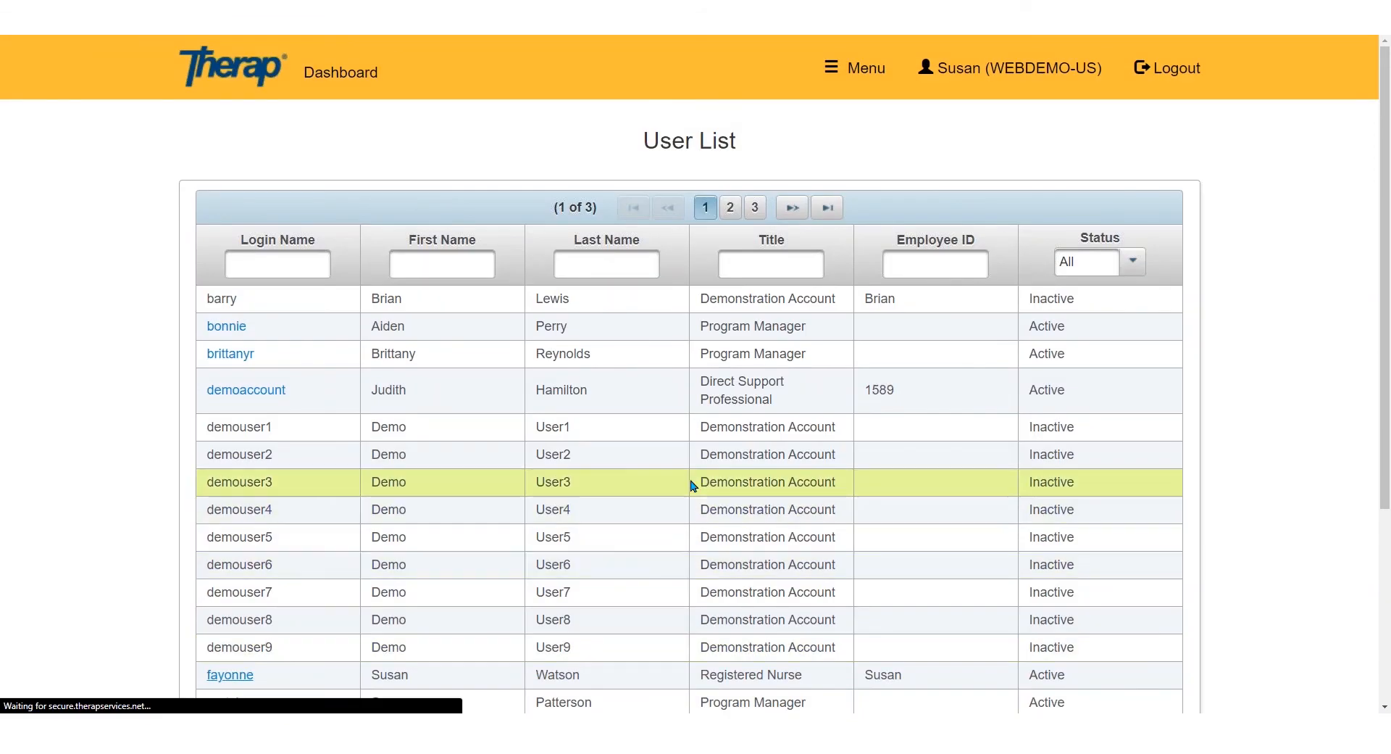
- Check the Pharmacy Provider Admin module role among the agency-wide roles and apply the user's privileges
scroll(692, 485, down, 2)
scroll(692, 485, down, 10)
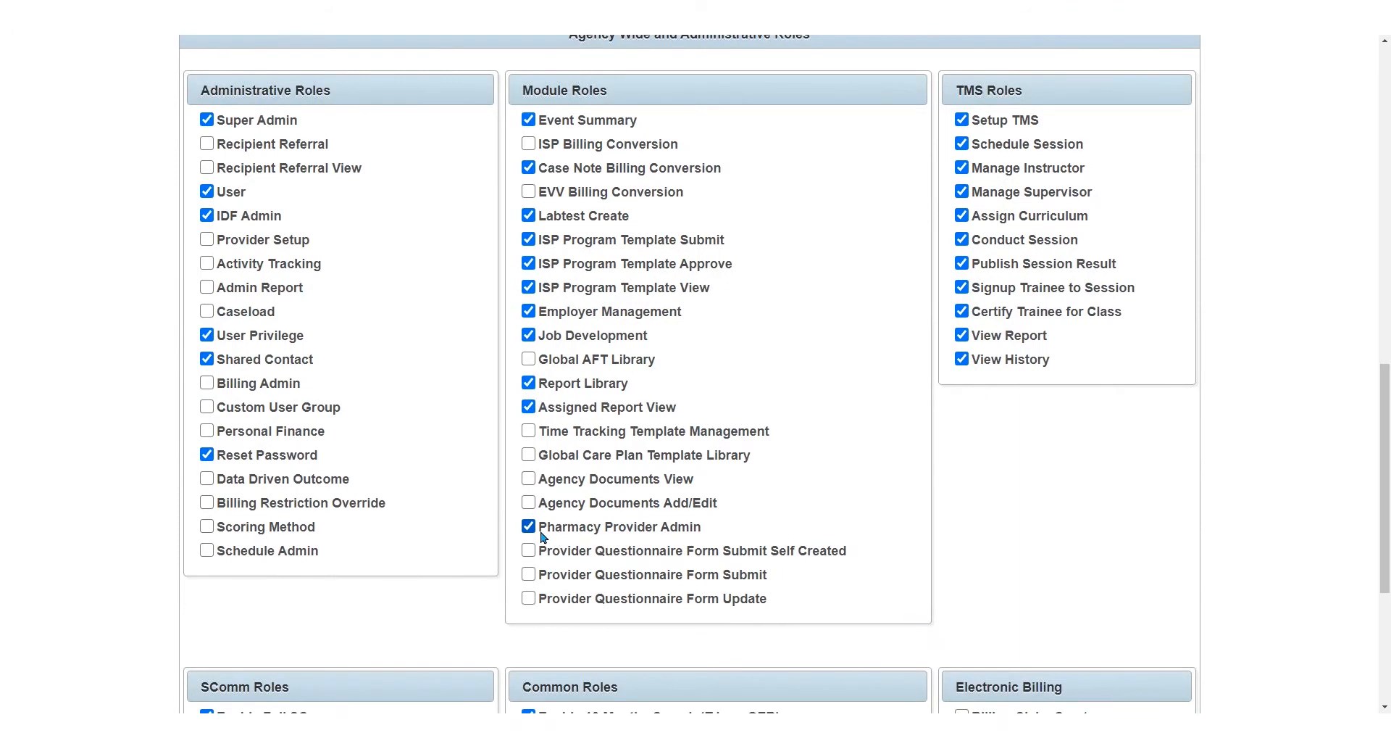
drag(538, 534, 710, 531)
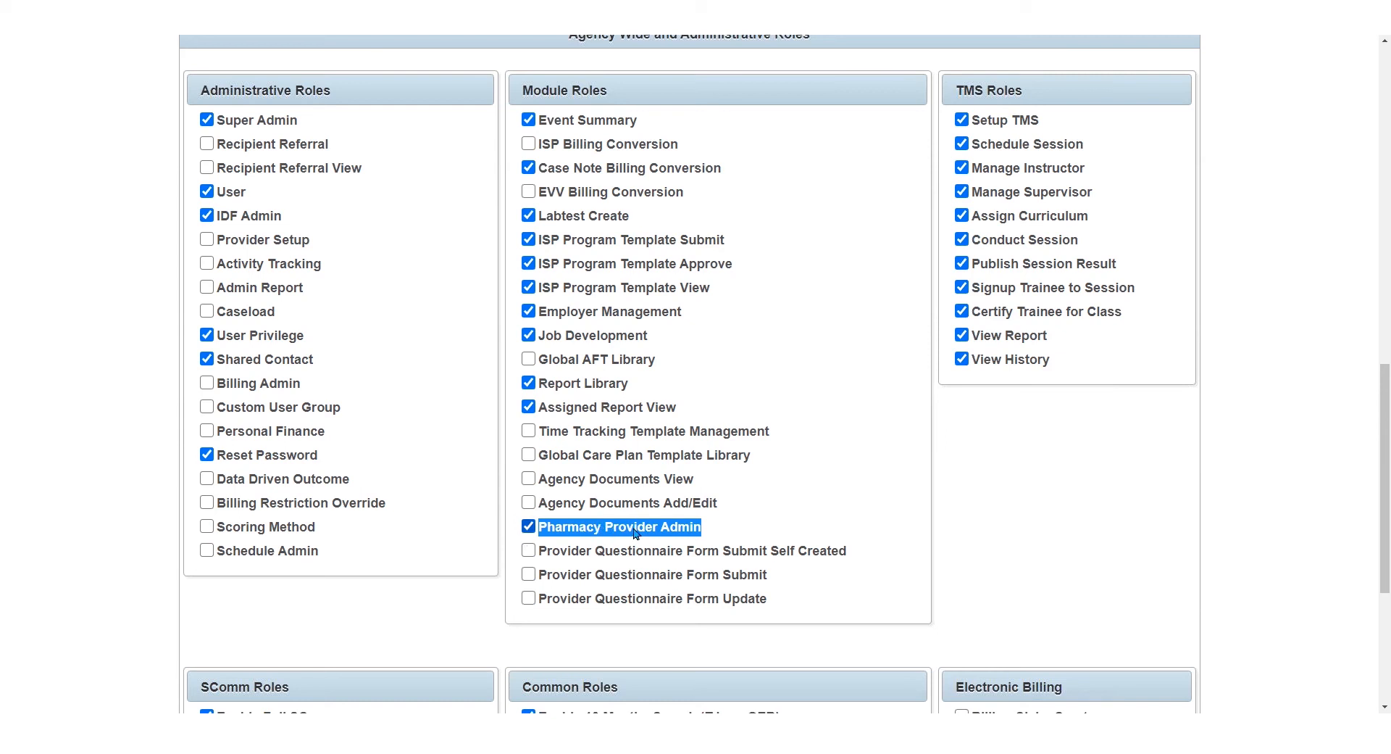
scroll(855, 555, down, 5)
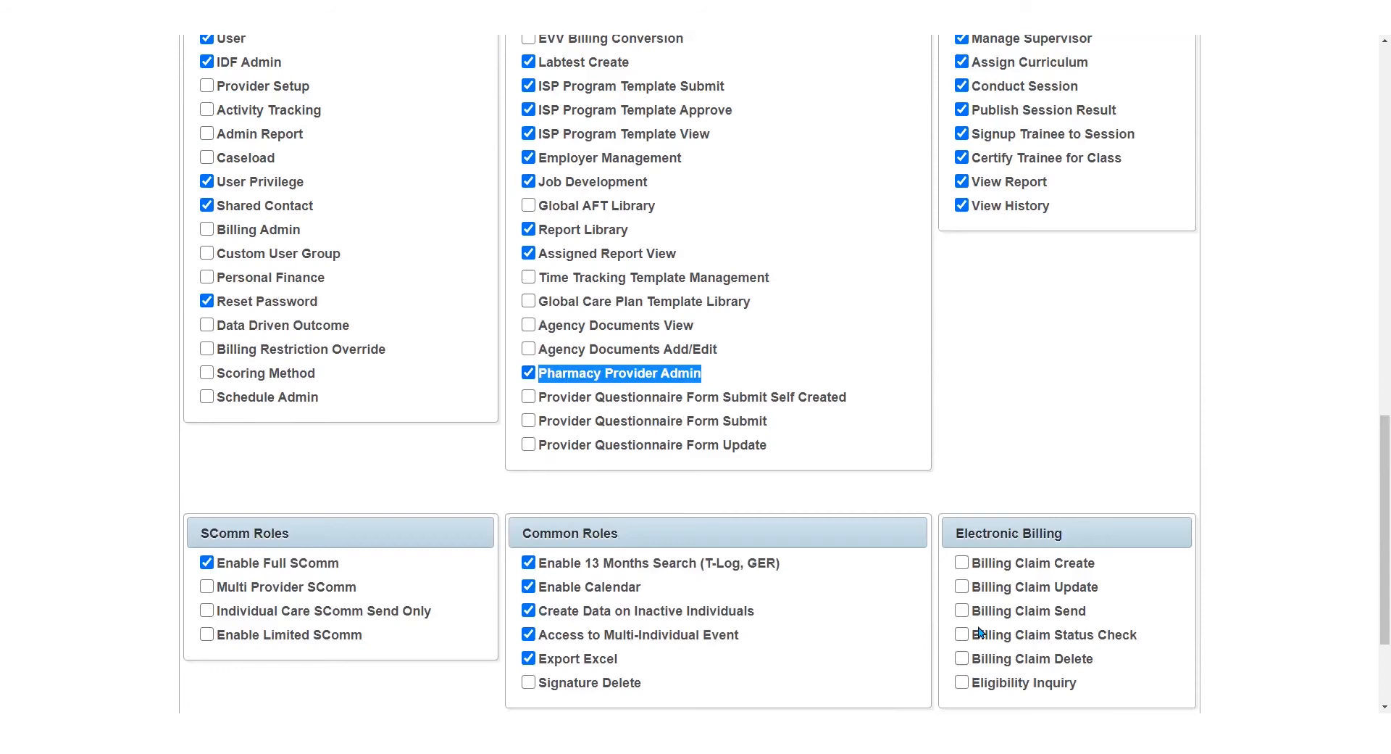
click(1147, 618)
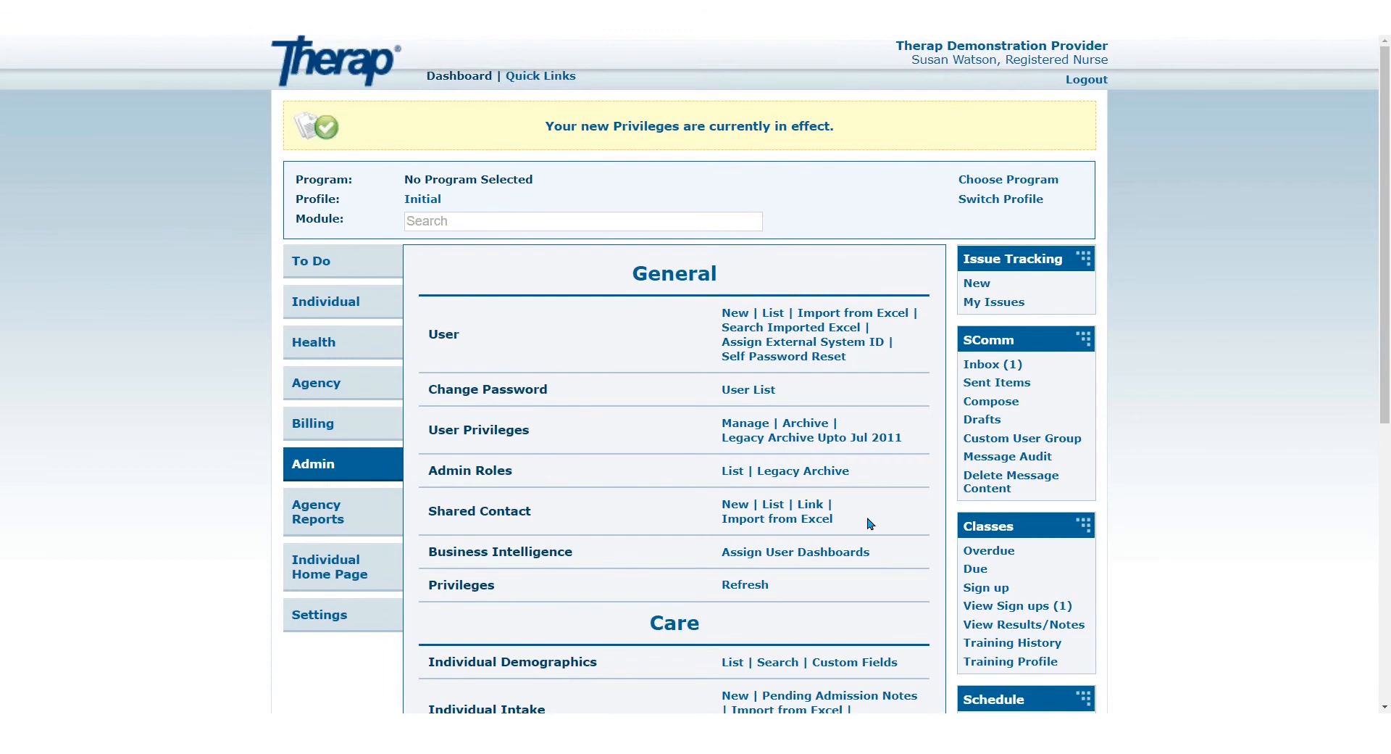
- Open the Message Worklist Configuration for management in the Pharmacy Interfacing section
scroll(871, 523, down, 7)
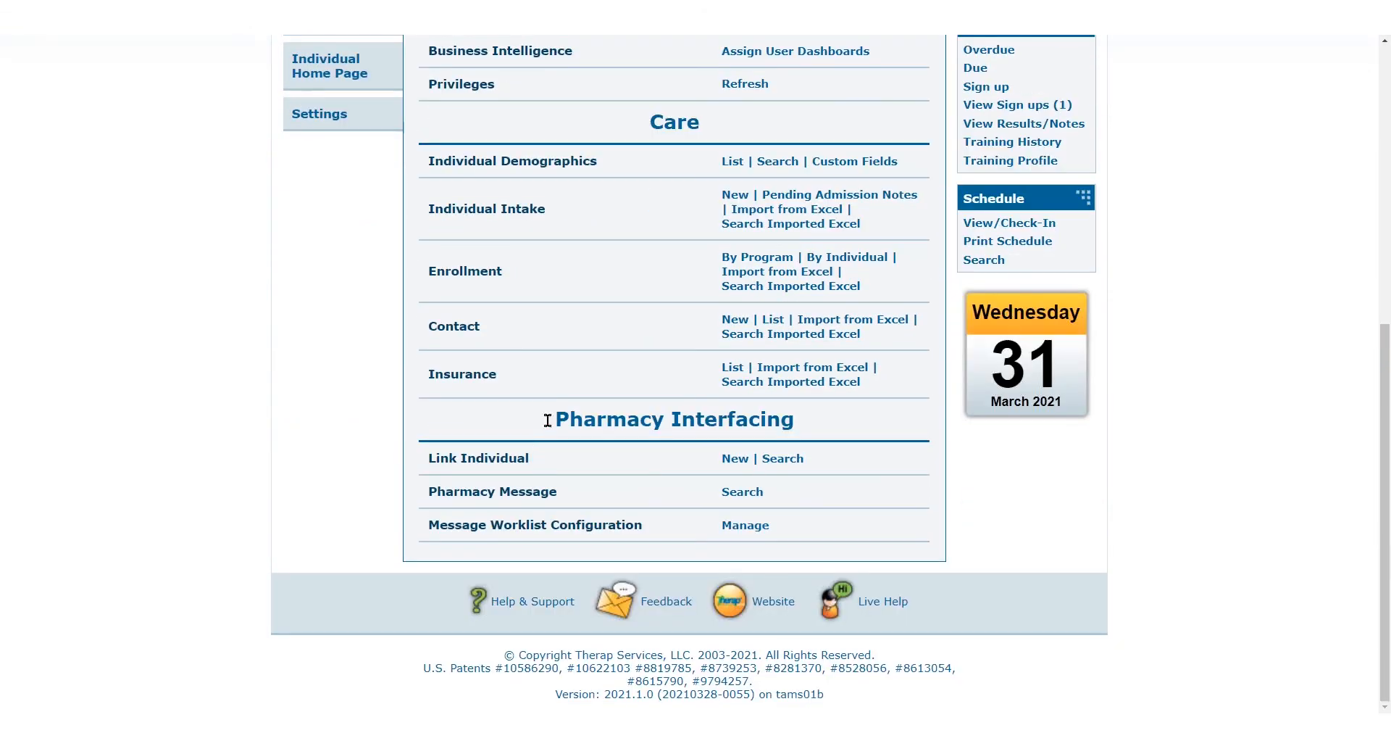
drag(547, 420, 809, 434)
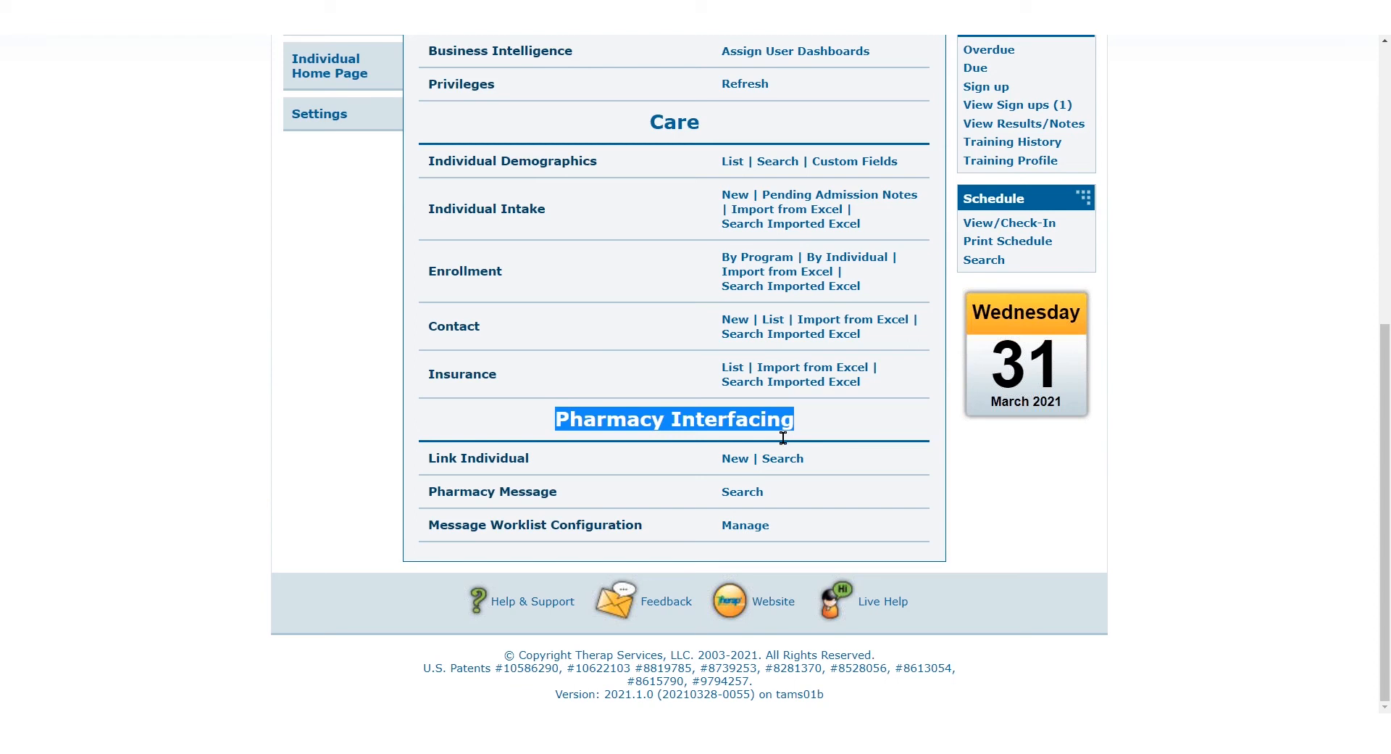
drag(427, 527, 630, 539)
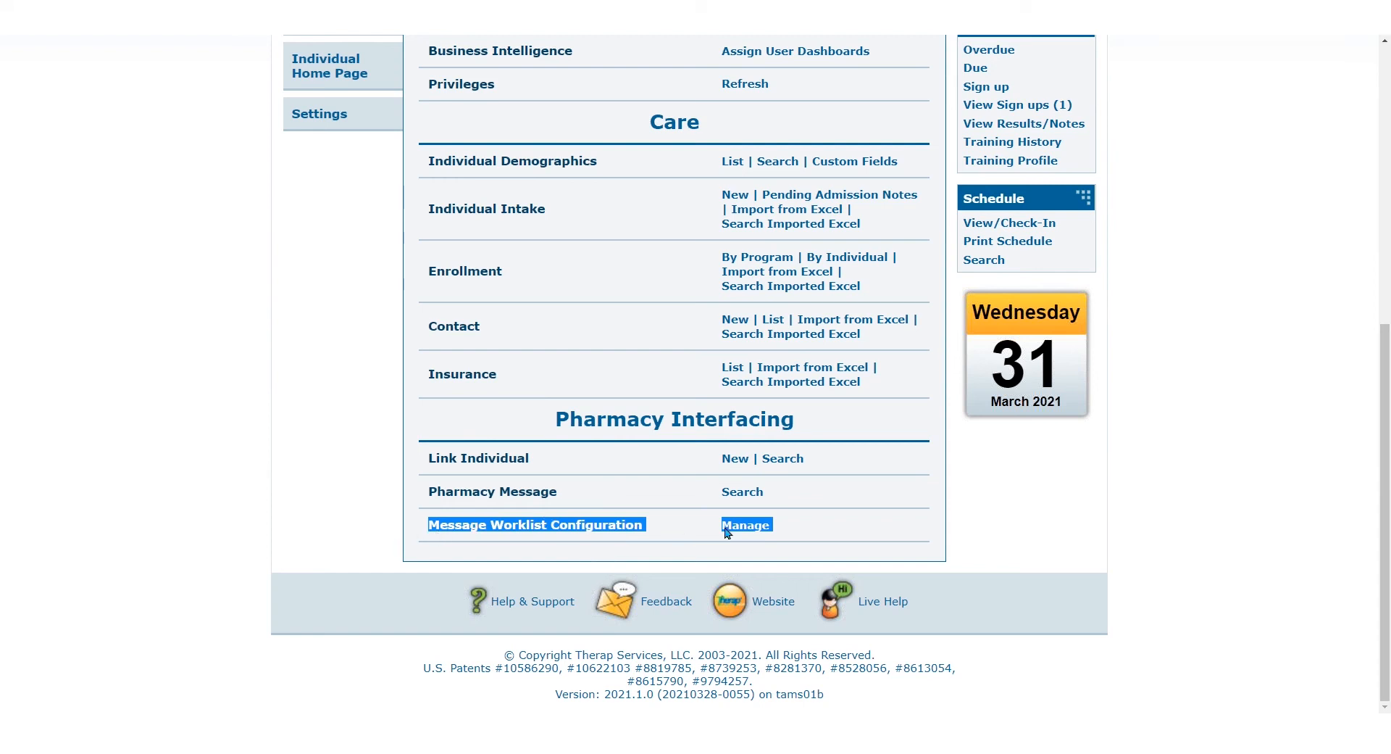
click(749, 534)
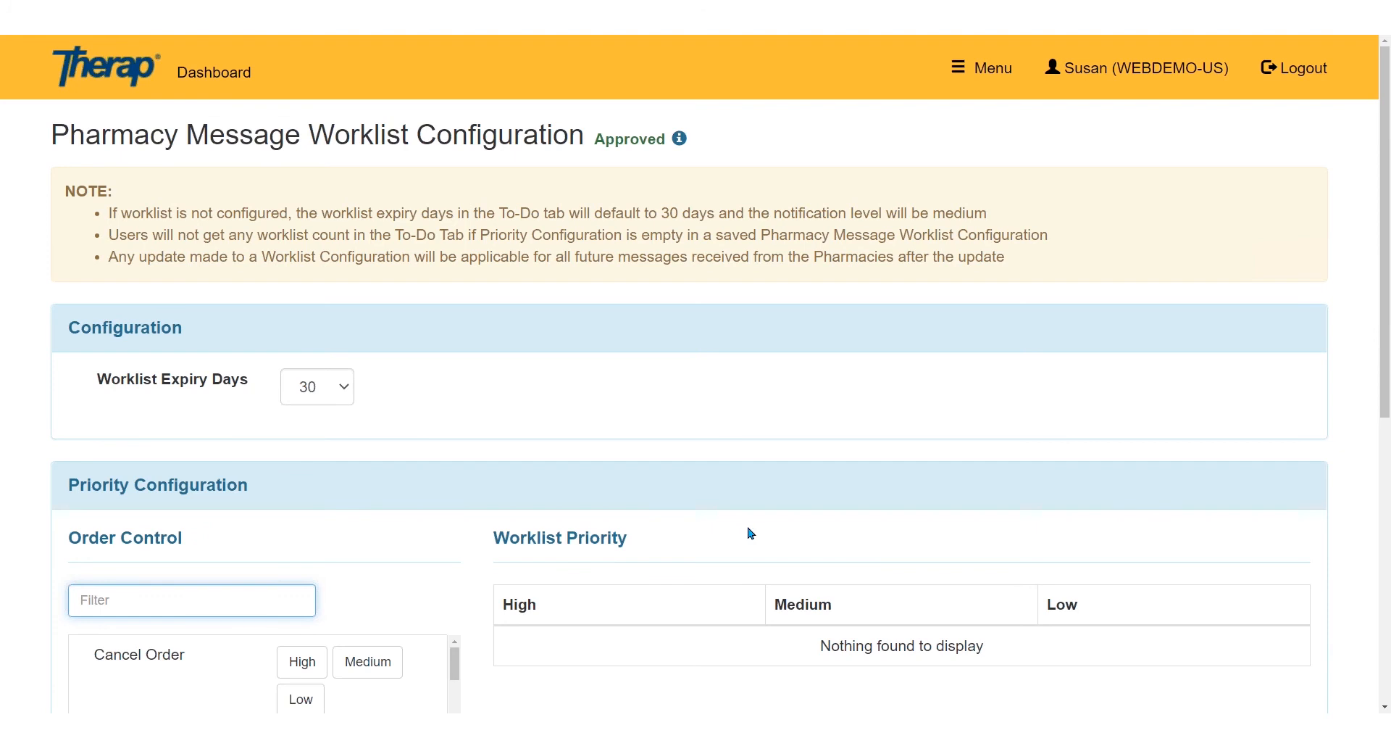
- Set the Worklist Expiry Days to 30 in the pharmacy message worklist configuration
scroll(103, 288, down, 2)
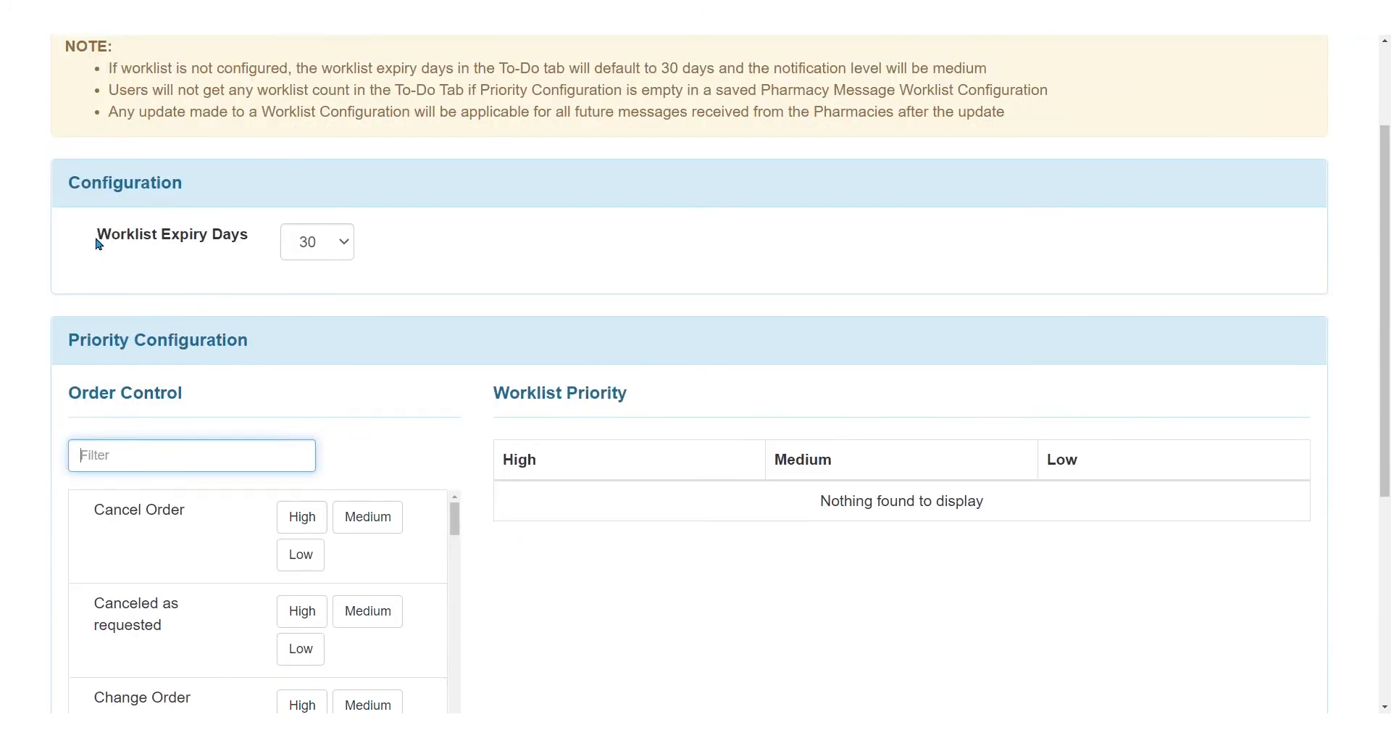
drag(96, 235, 249, 240)
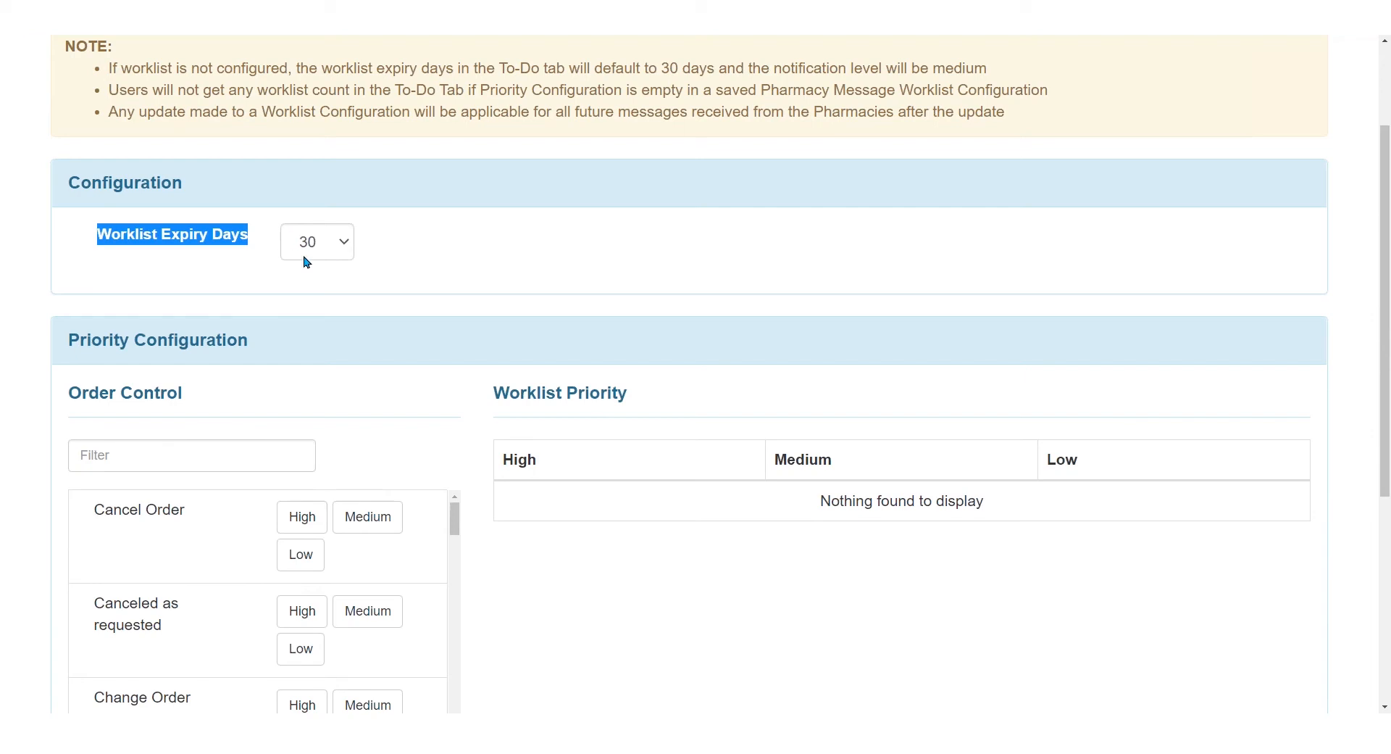
click(343, 242)
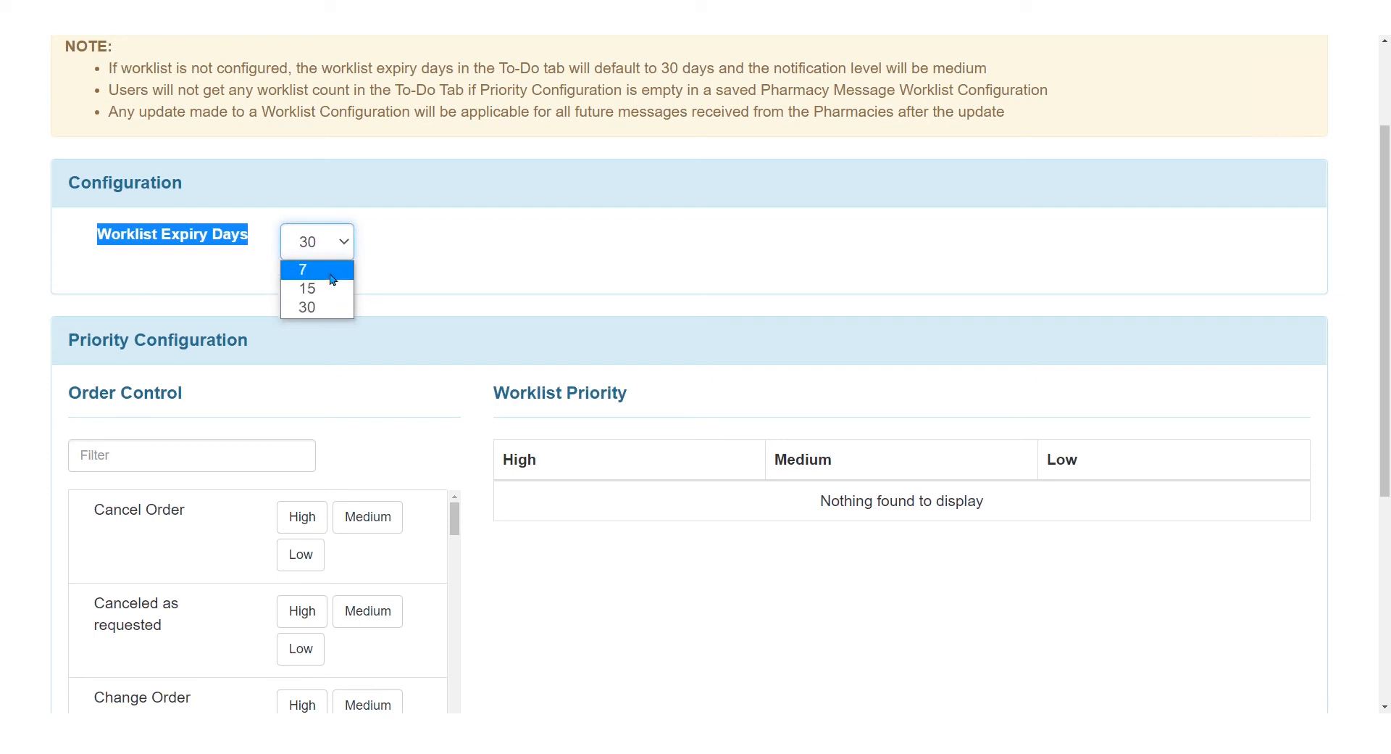
click(332, 309)
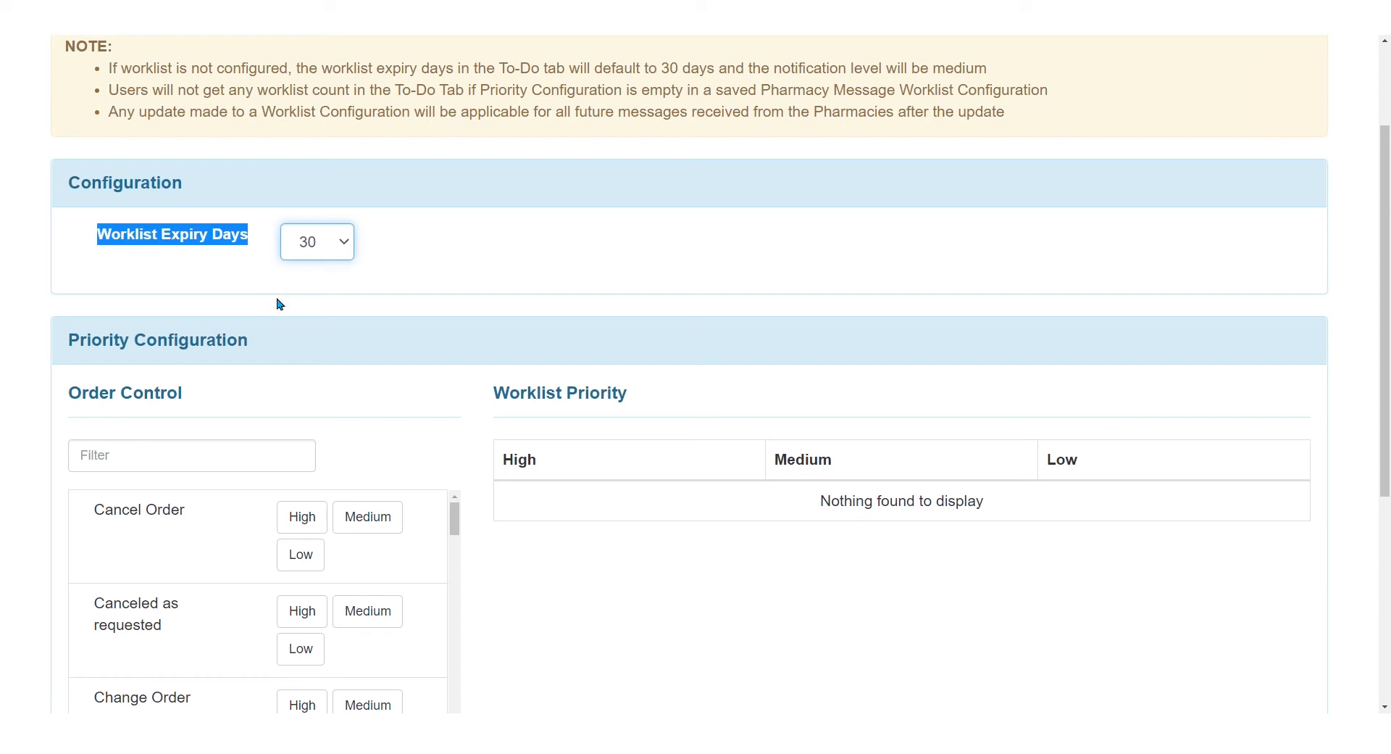
- Filter the Priority Configuration order controls by "new" and assign New Order to High priority
scroll(285, 304, down, 2)
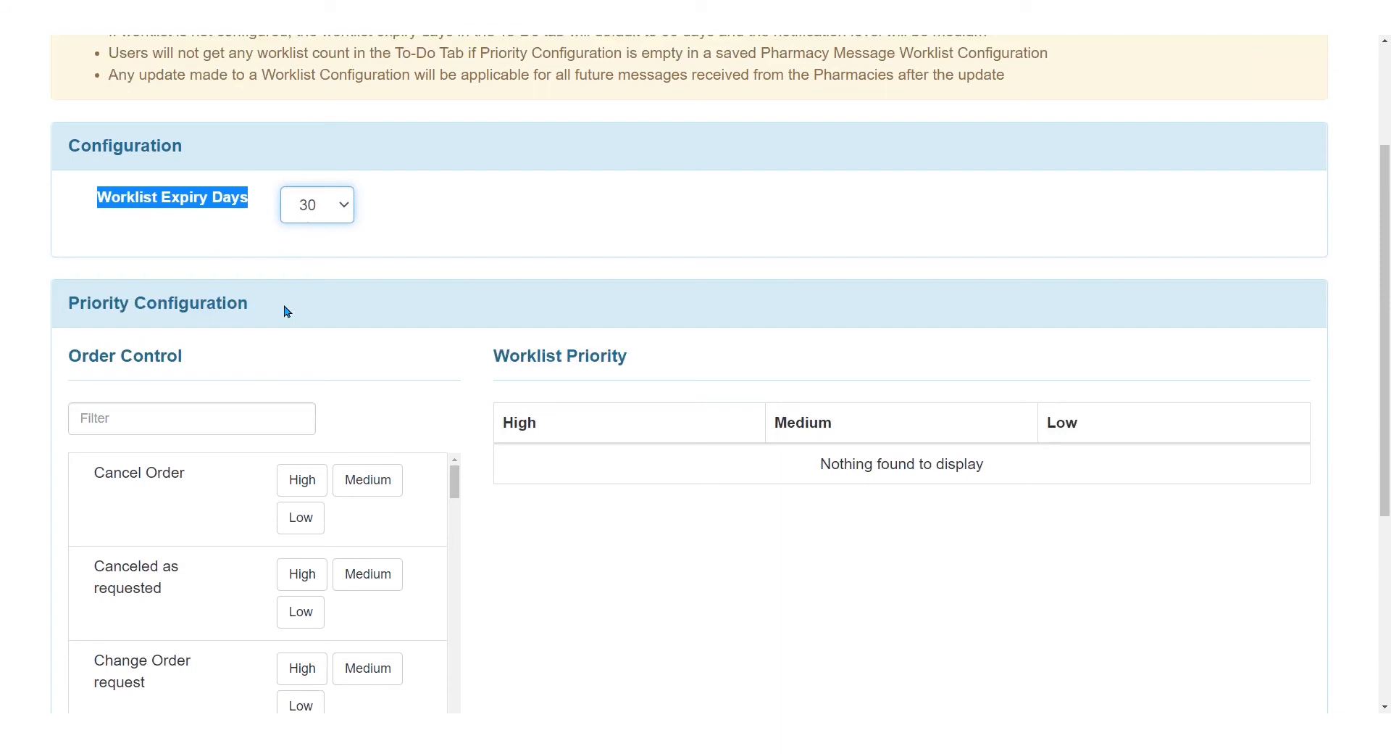
click(70, 199)
drag(70, 200, 247, 202)
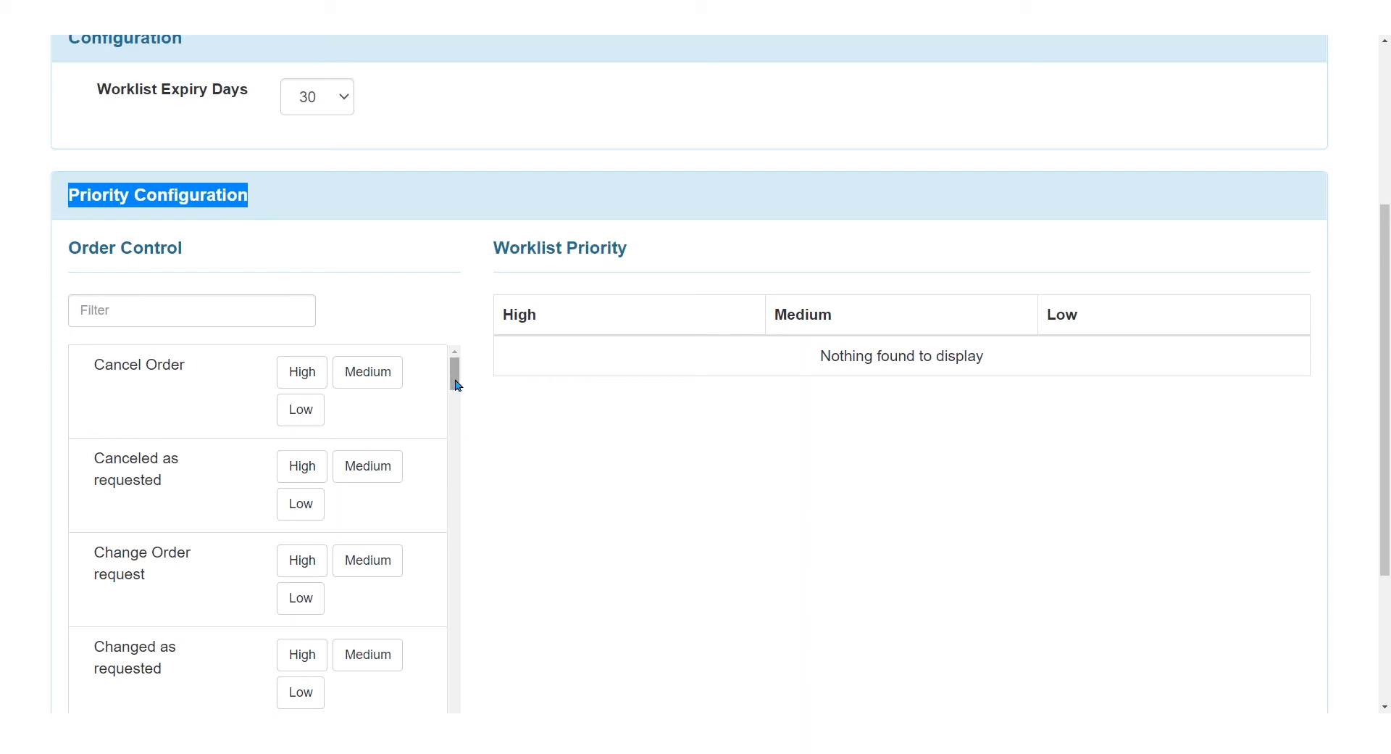
mouse_move(456, 383)
mouse_down()
mouse_move(455, 550)
mouse_move(452, 371)
mouse_up()
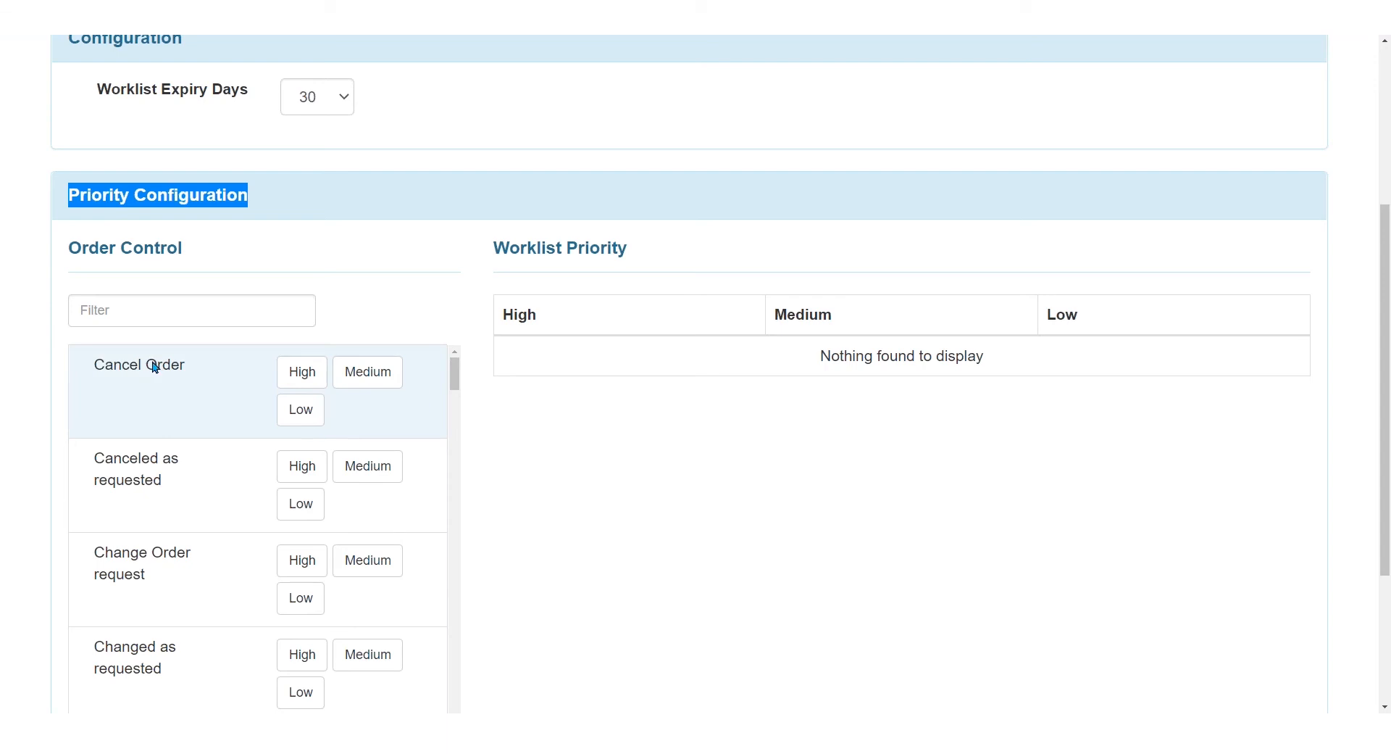
click(168, 316)
text(new)
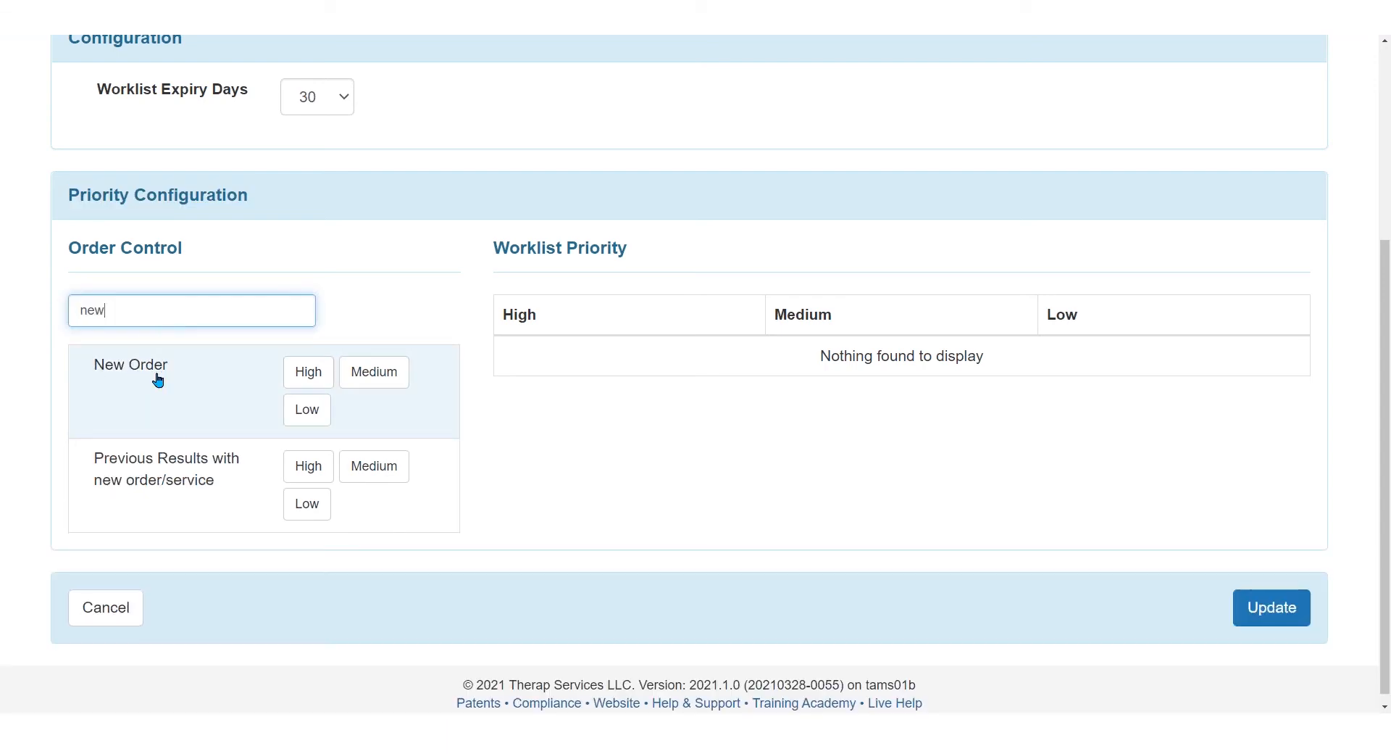
click(293, 374)
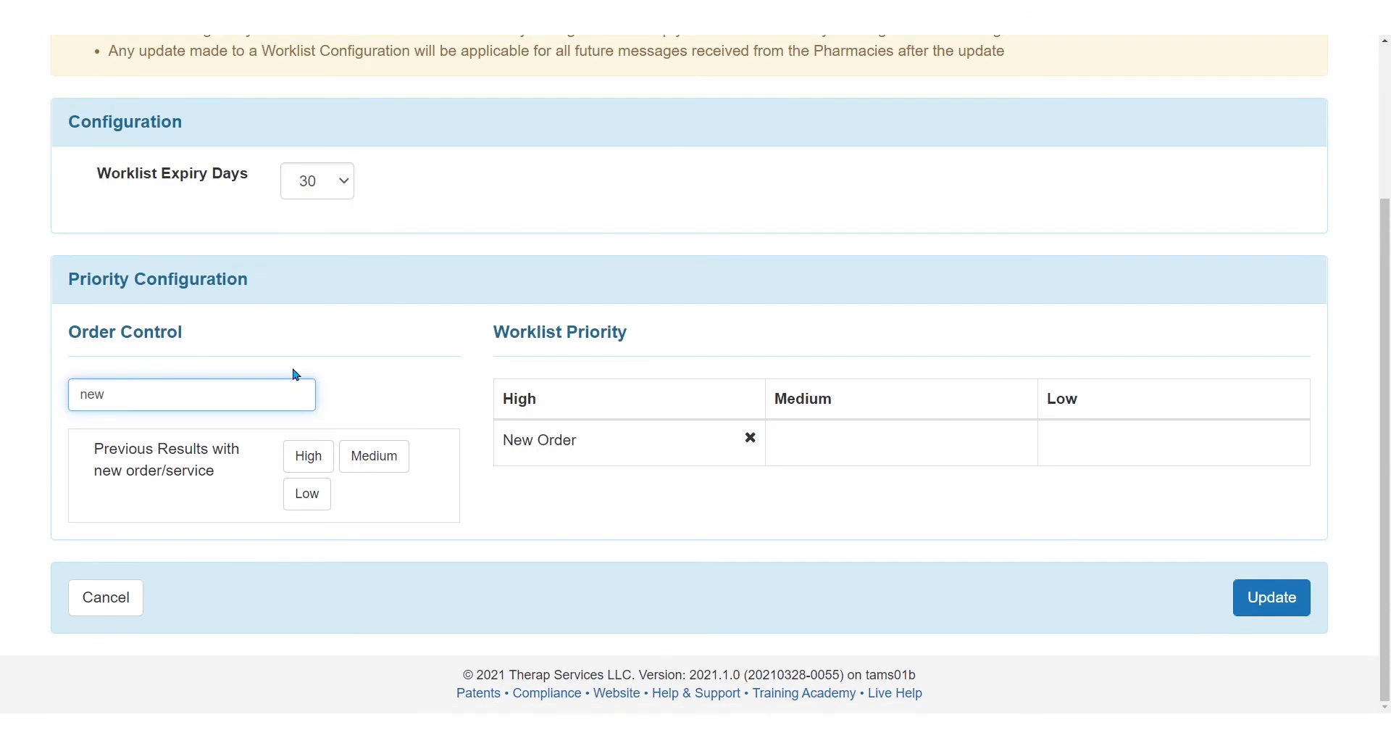
- Filter the order controls by "di" and assign Discontinue Order to High priority
key(BackSpace)
key(BackSpace)
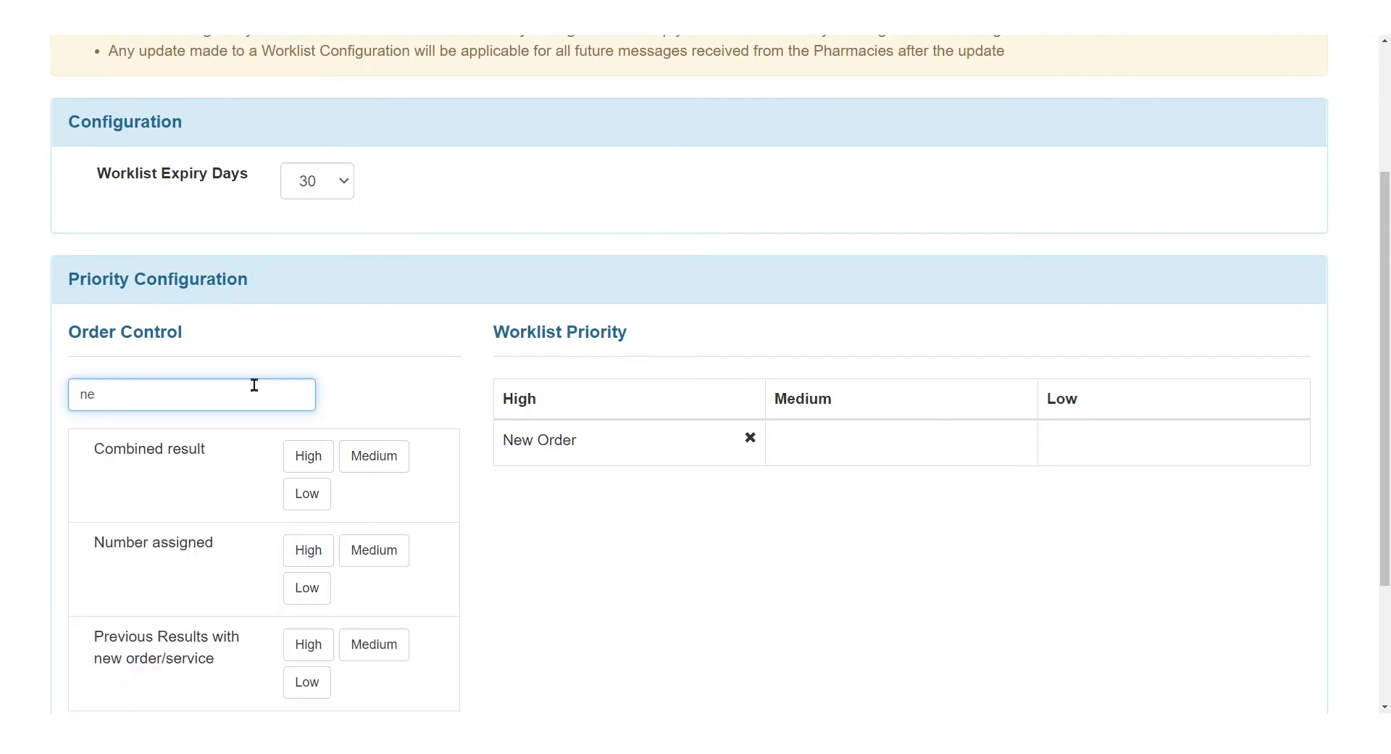
key(BackSpace)
text(di)
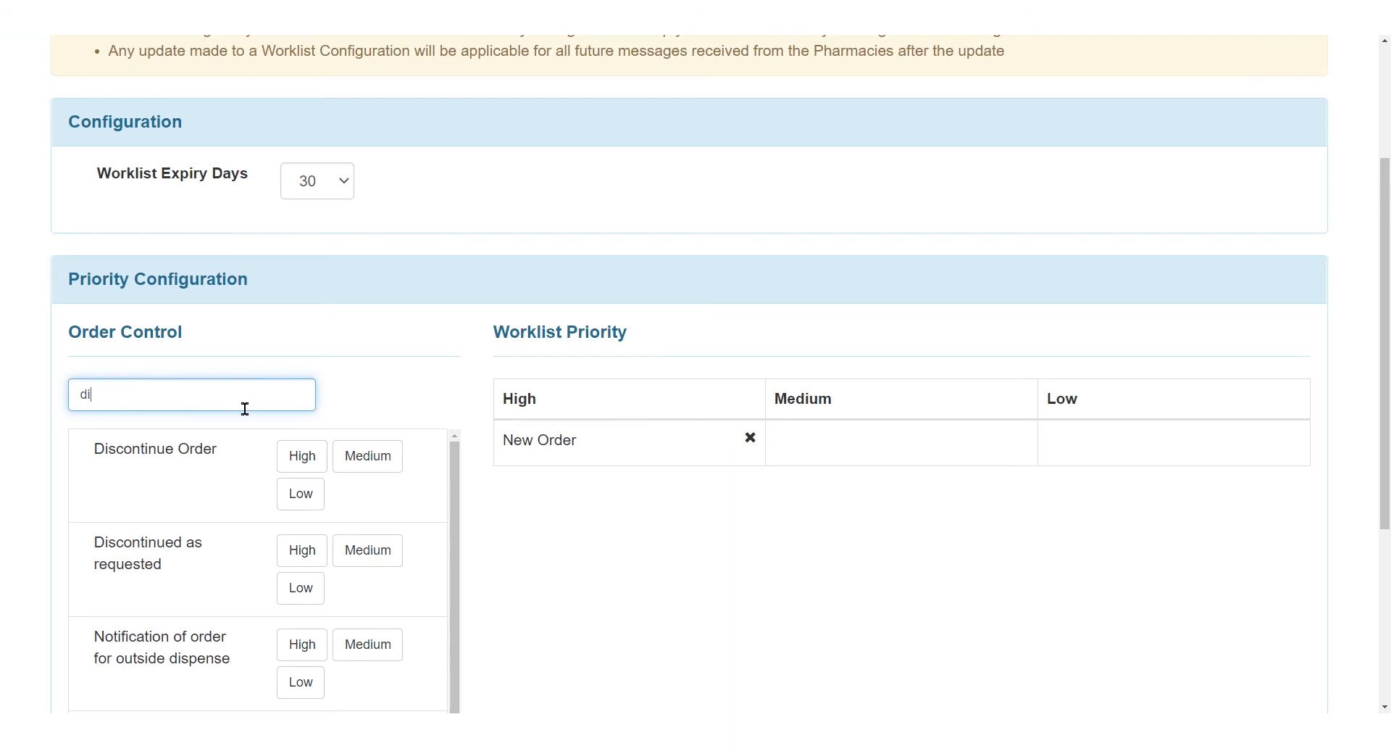
click(305, 460)
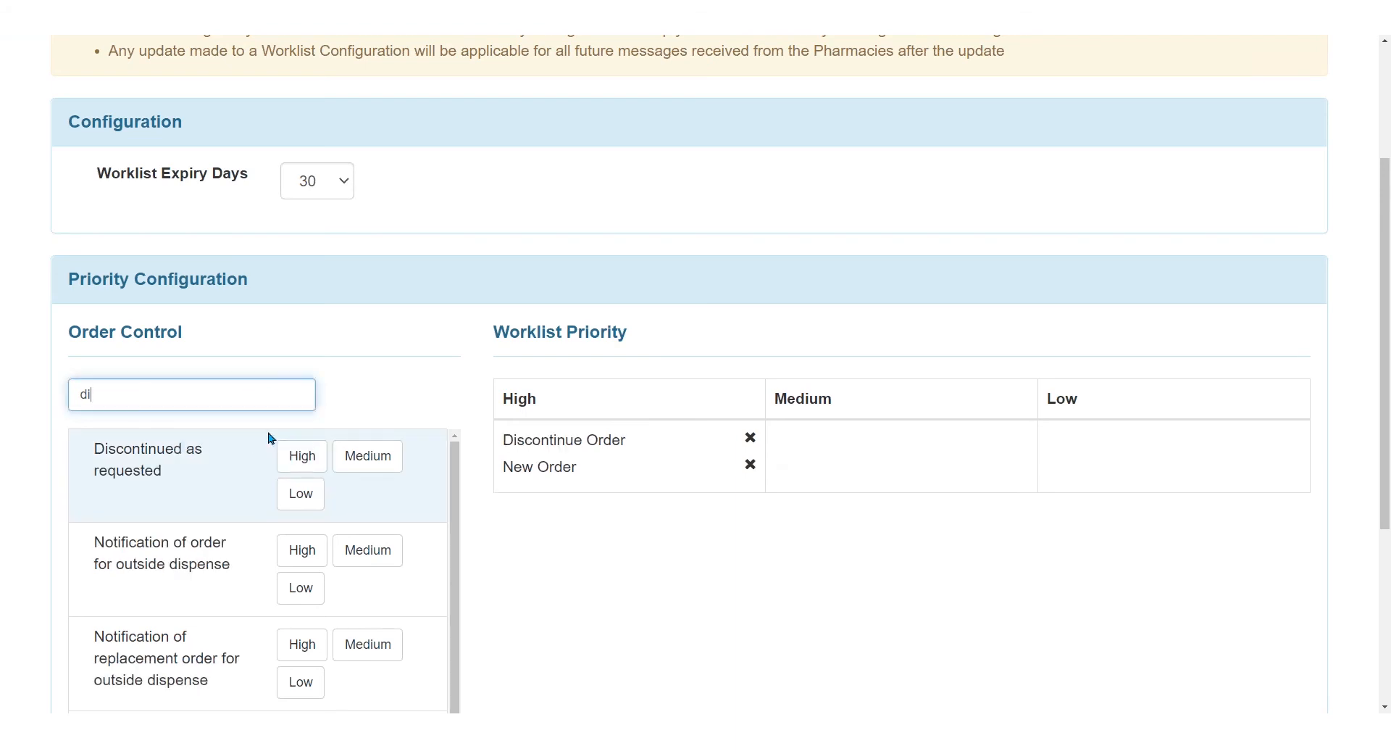
- Filter the order controls by "refill order" and assign Refill Order to Low priority
key(BackSpace)
key(BackSpace)
text(re)
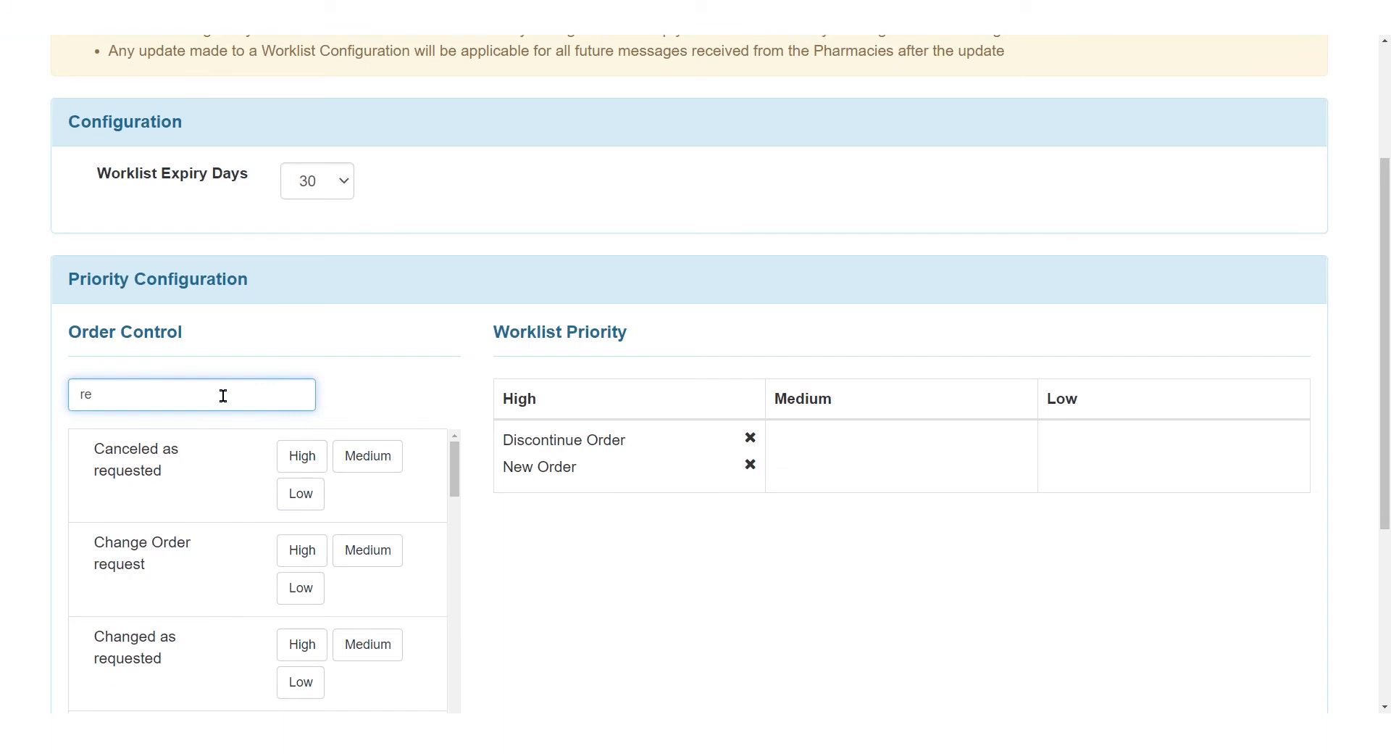
text(fill)
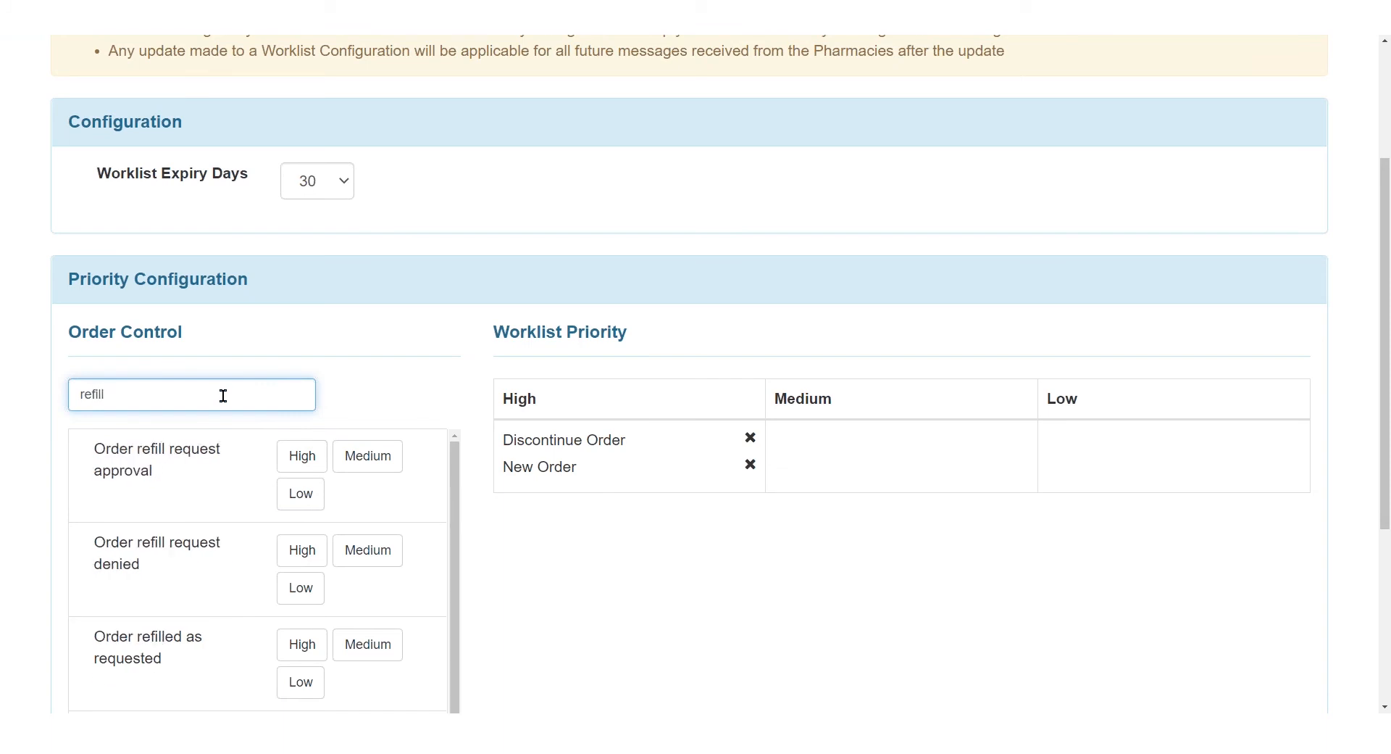
text( order)
scroll(454, 511, down, 1)
scroll(456, 536, down, 2)
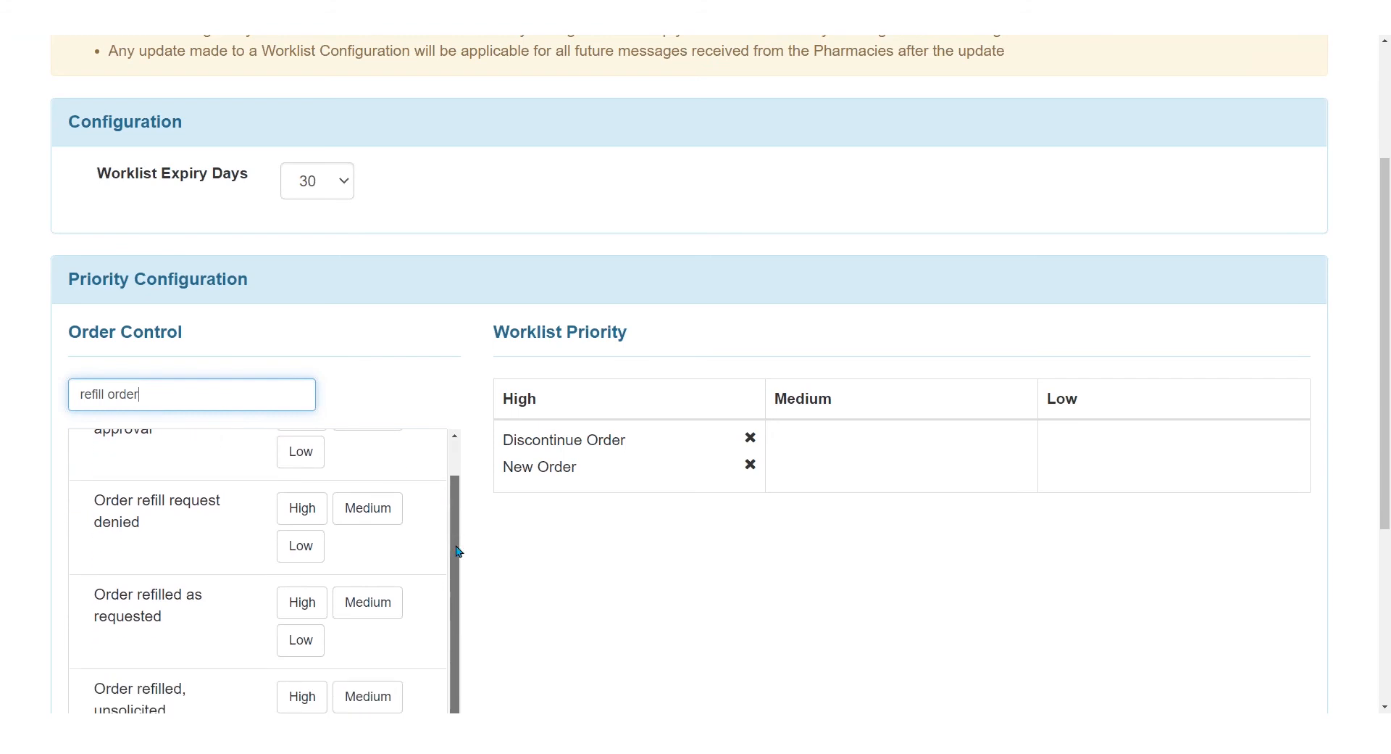
scroll(500, 553, down, 3)
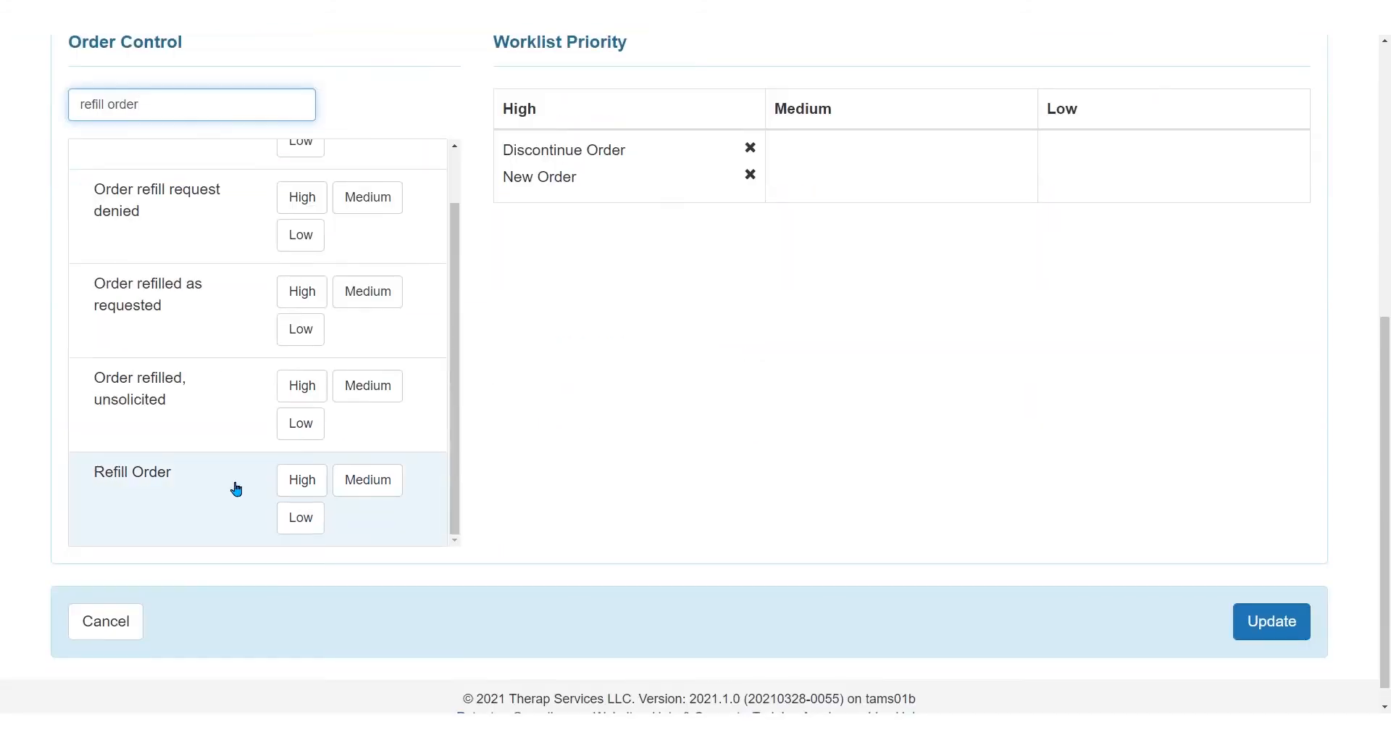
click(304, 526)
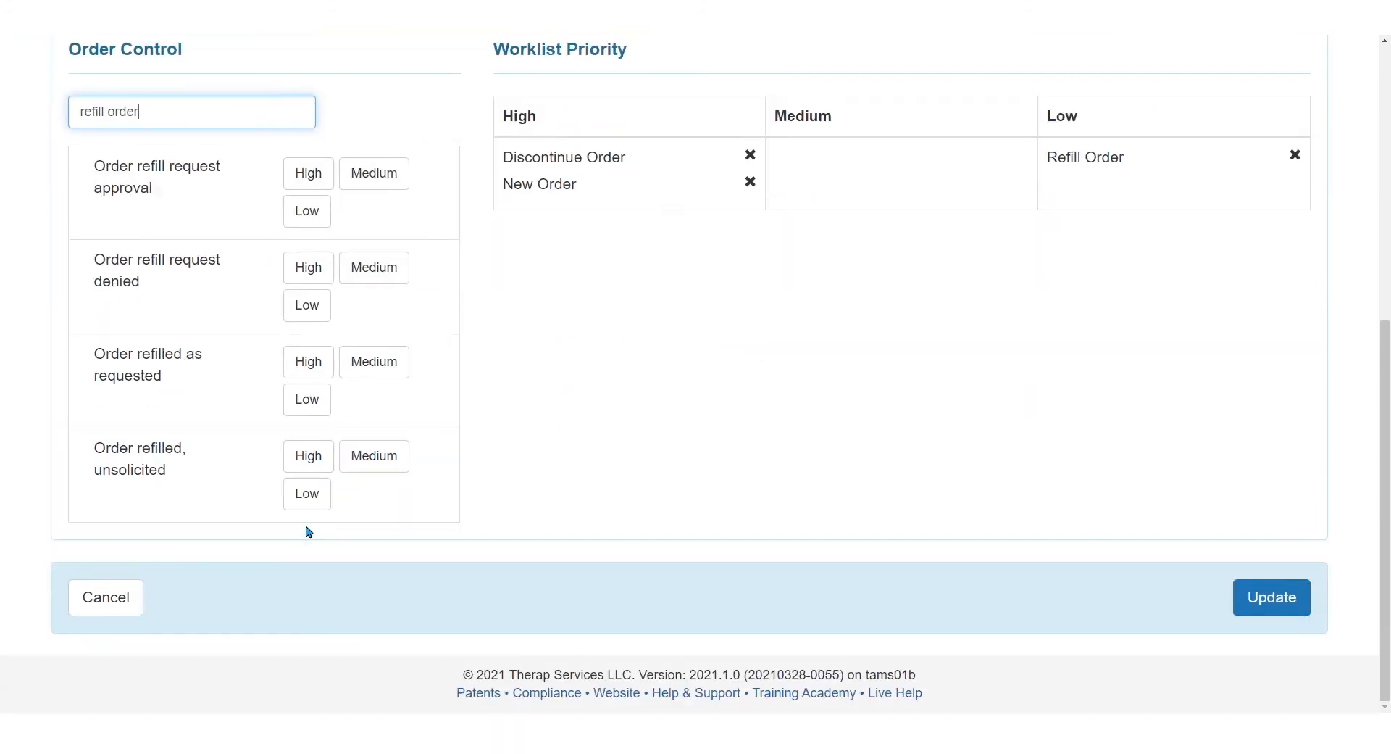
- Filter the order controls by "change" and assign Change Order request to Medium priority
triple_click(102, 111)
text(change)
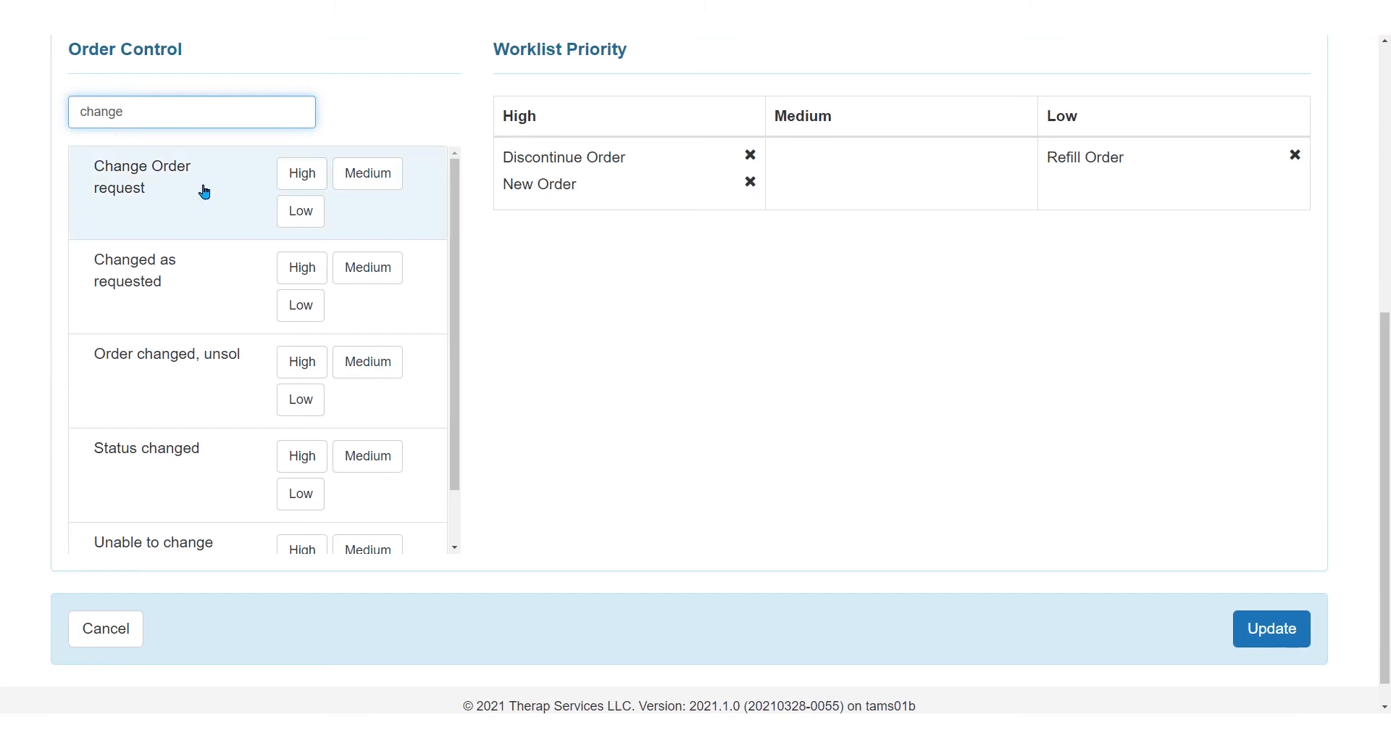
click(367, 181)
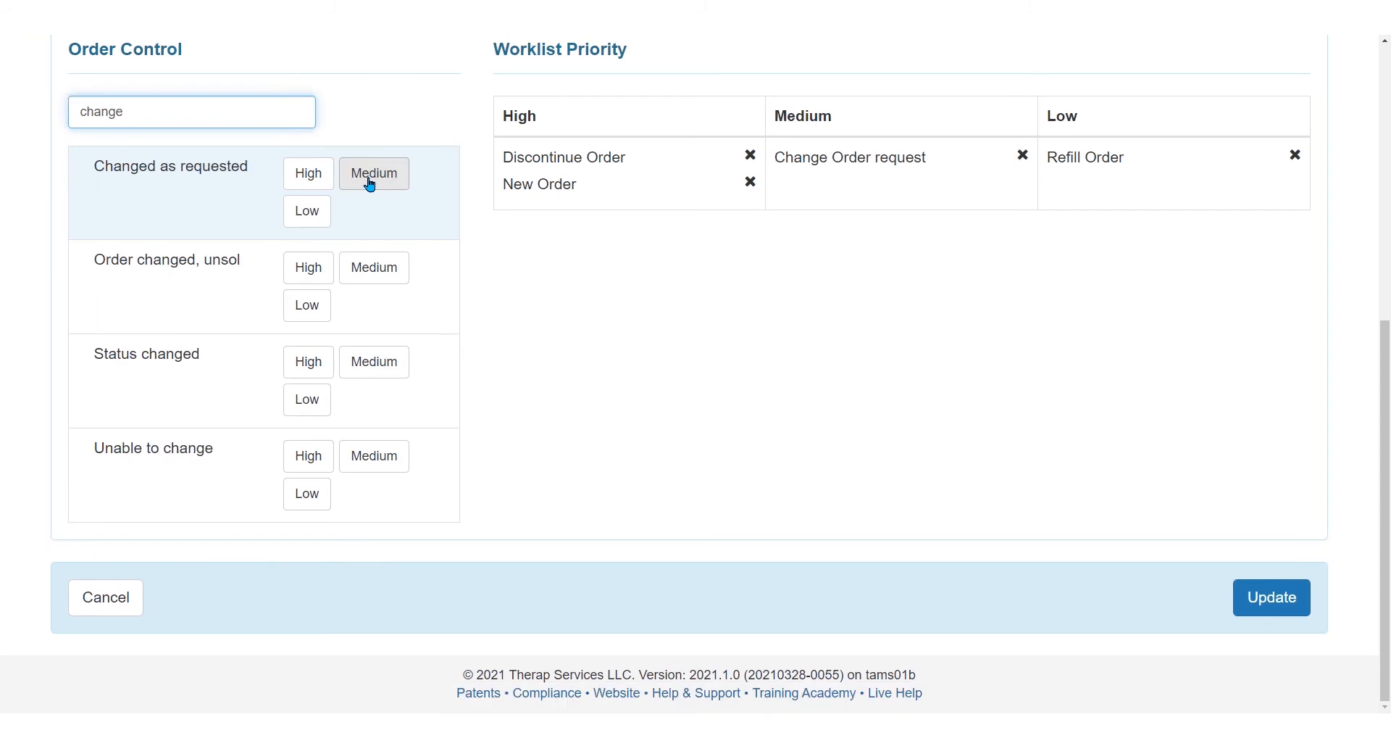
- Filter the order controls by "on hold" and assign On hold as requested to Medium priority
key(BackSpace)
key(BackSpace)
key(BackSpace)
key(BackSpace)
key(BackSpace)
key(BackSpace)
text(o)
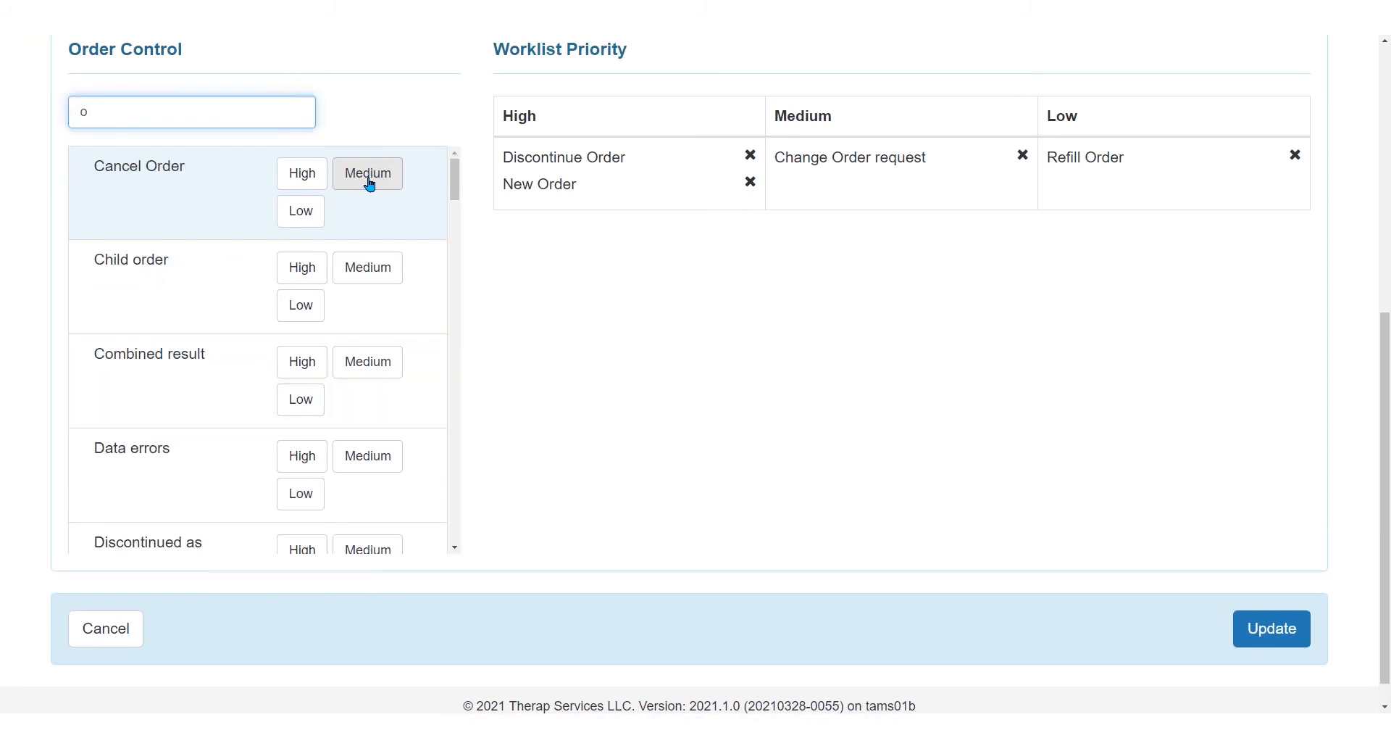
text(n hold)
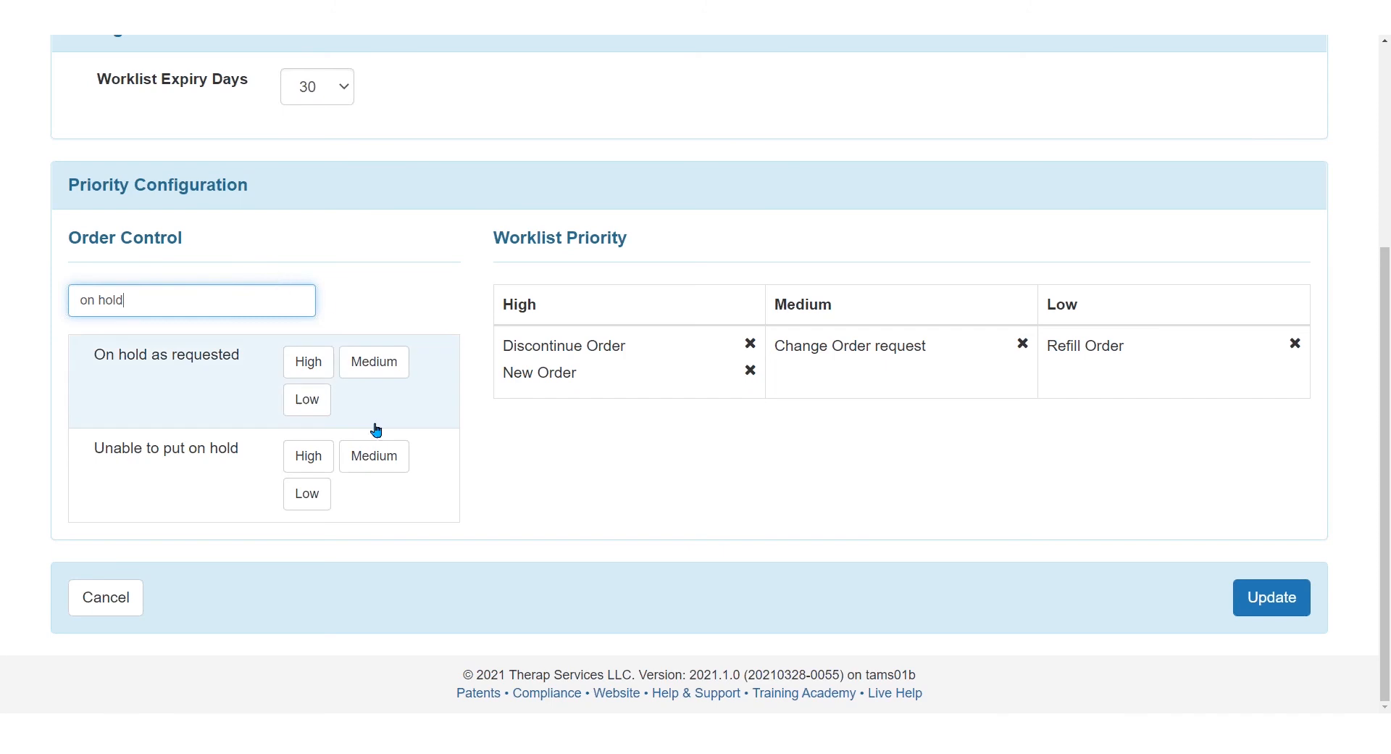
click(372, 371)
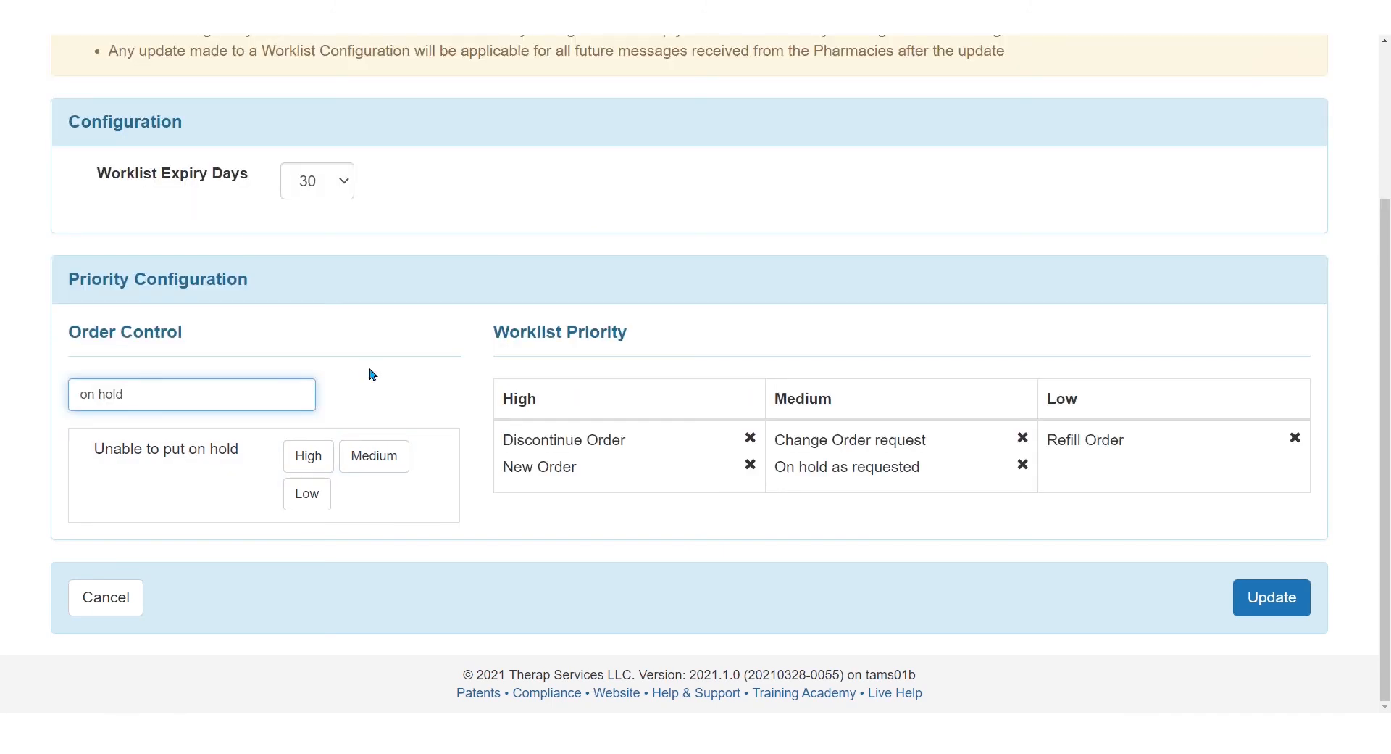
- Filter the order controls by "cancel" and assign Cancel Order to Low priority
key(BackSpace)
key(BackSpace)
key(BackSpace)
key(BackSpace)
key(BackSpace)
key(BackSpace)
key(BackSpace)
text(c)
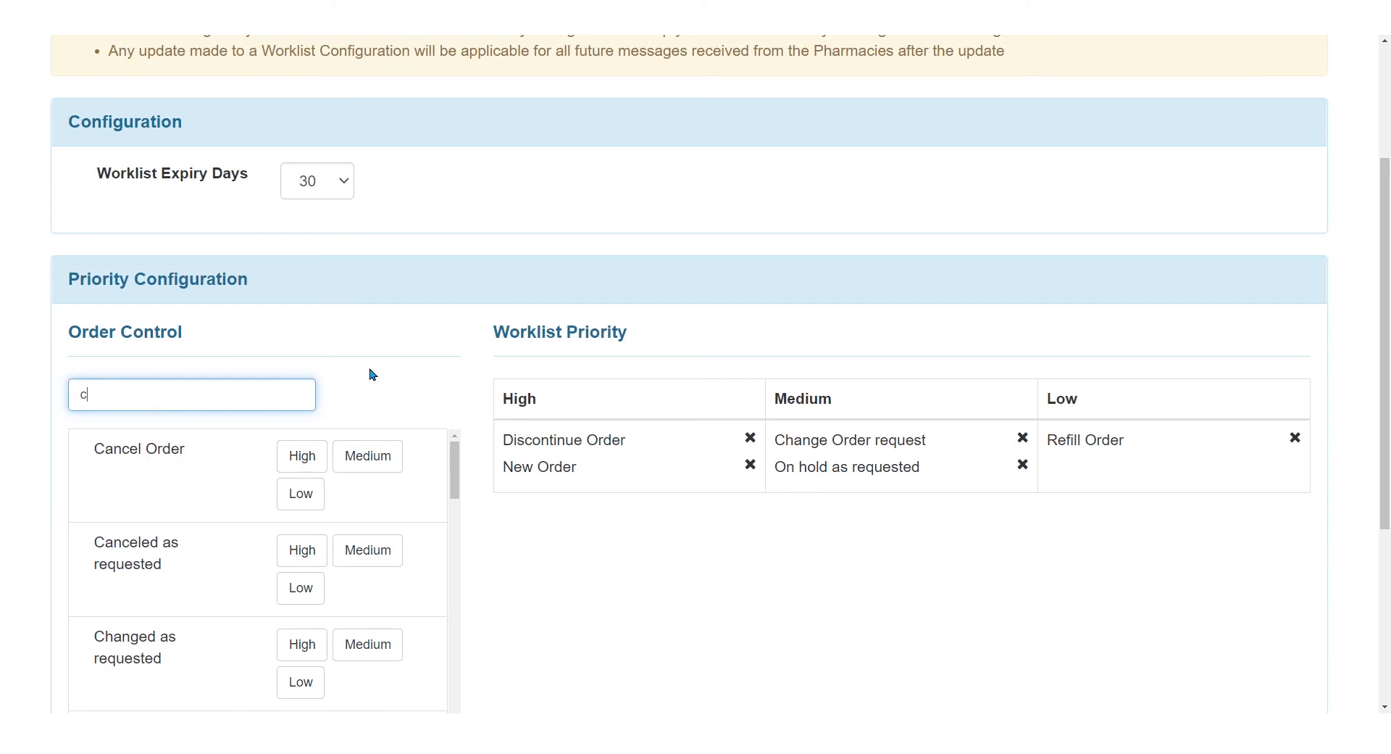
text(ancel)
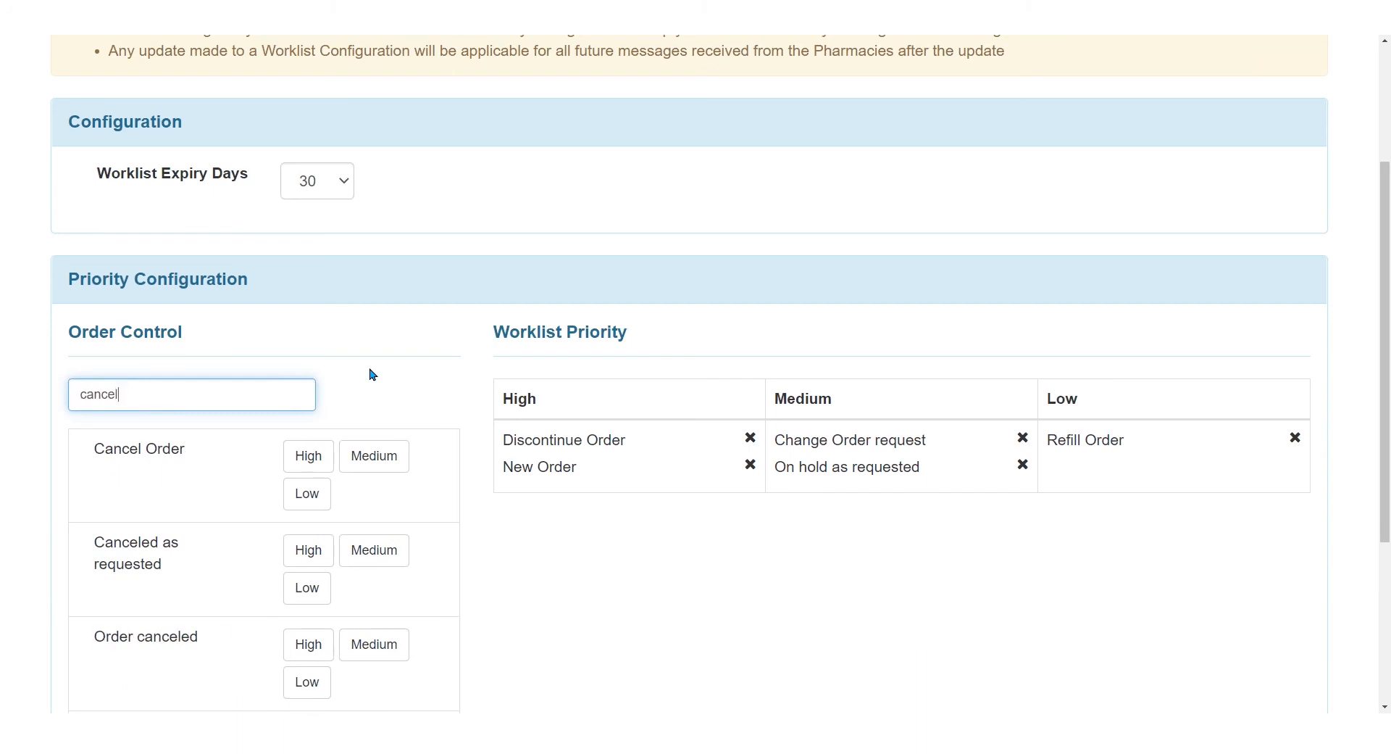
click(313, 493)
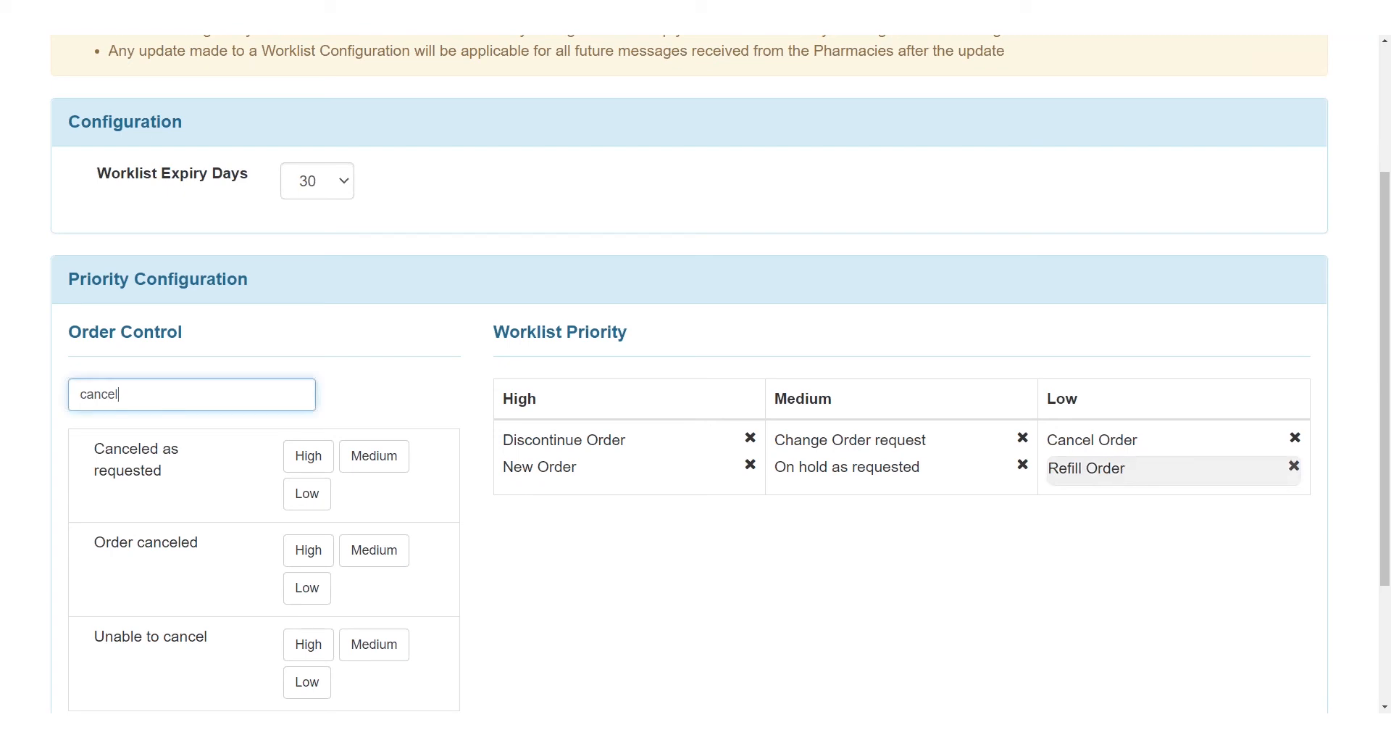
- Remove Refill Order from the Low priority and reassign it to Low after filtering the order controls by "refill order"
click(1294, 466)
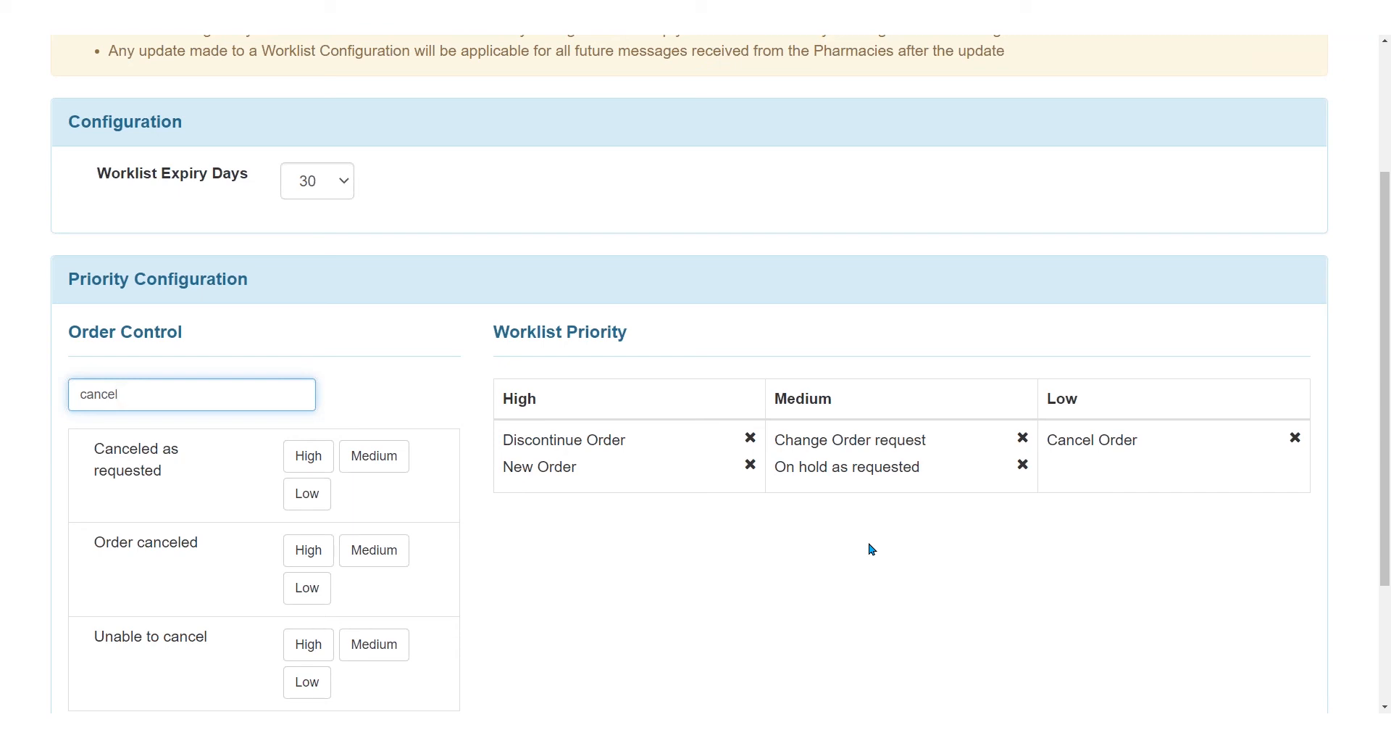
key(BackSpace)
key(BackSpace)
key(BackSpace)
key(BackSpace)
key(BackSpace)
text(r)
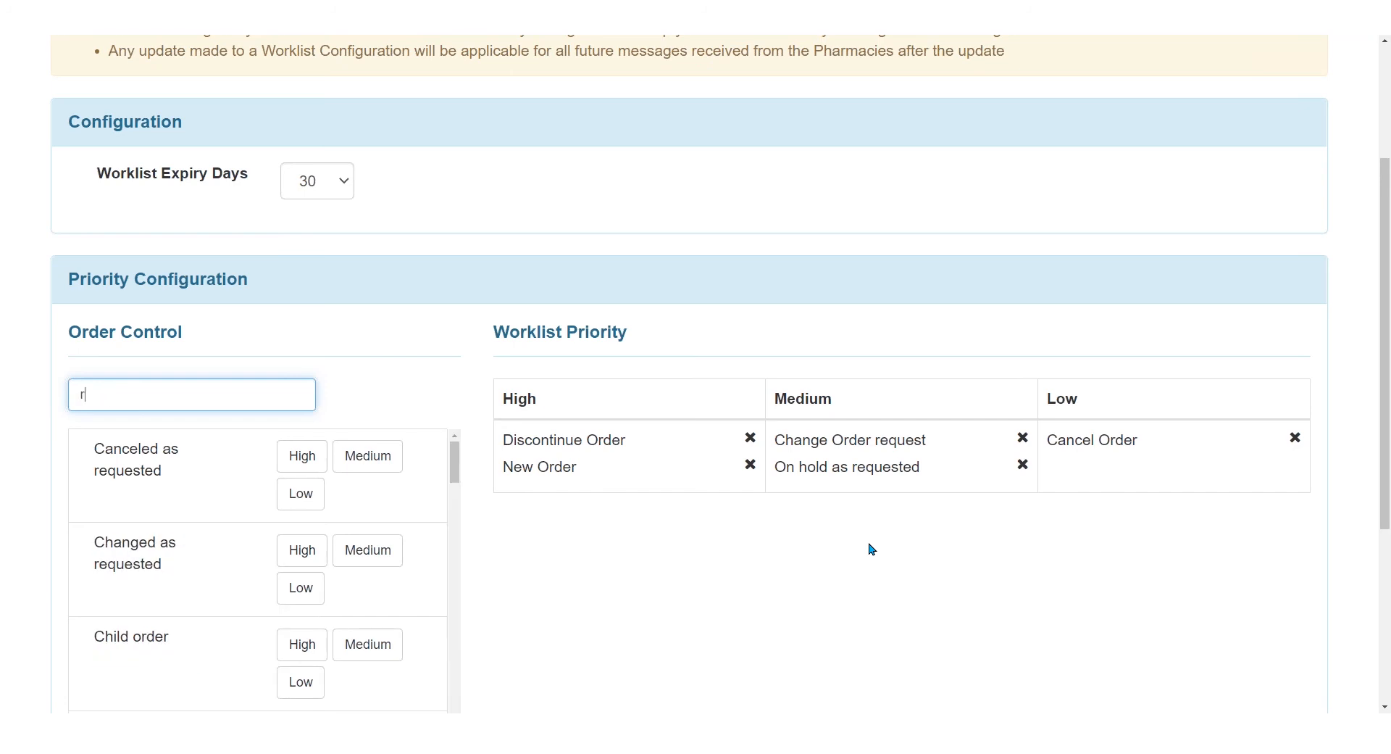
text(efill ordr)
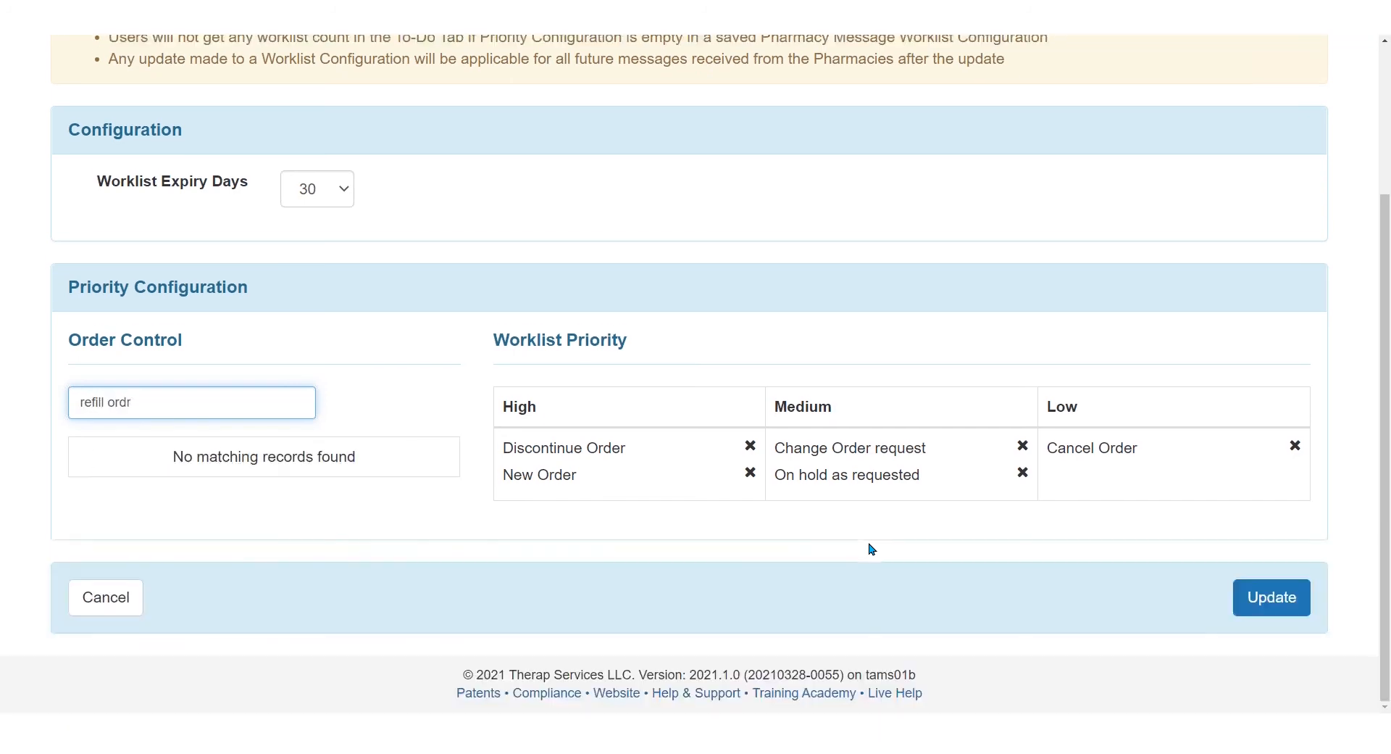
key(BackSpace)
text(er)
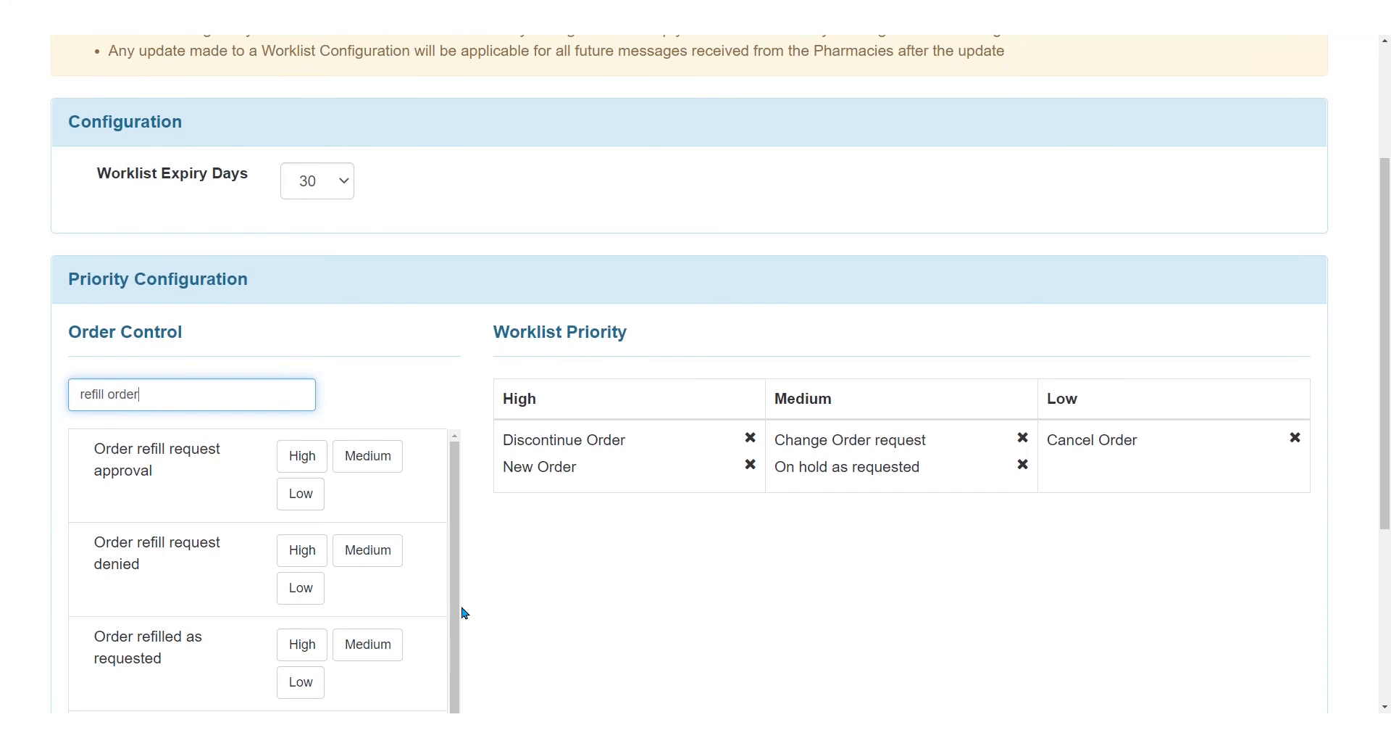
scroll(460, 616, down, 3)
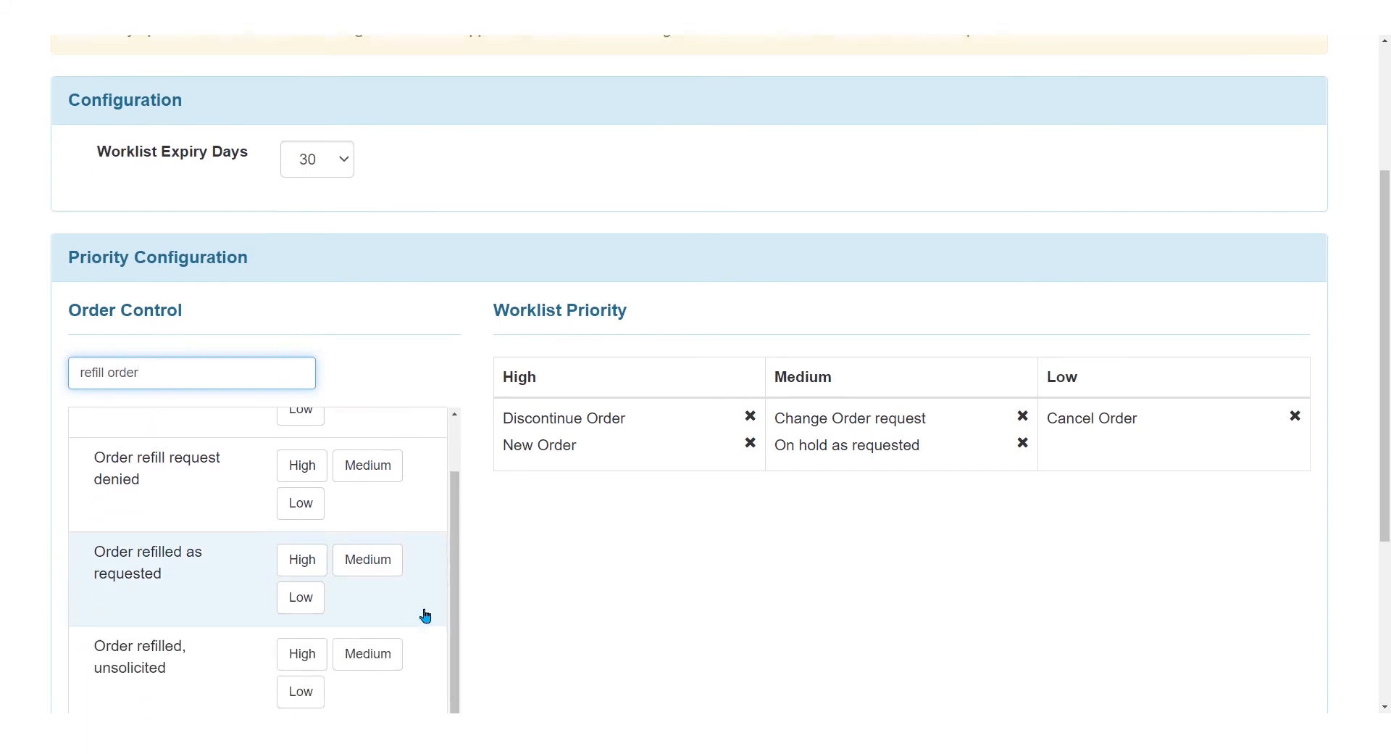
scroll(425, 616, down, 2)
click(304, 667)
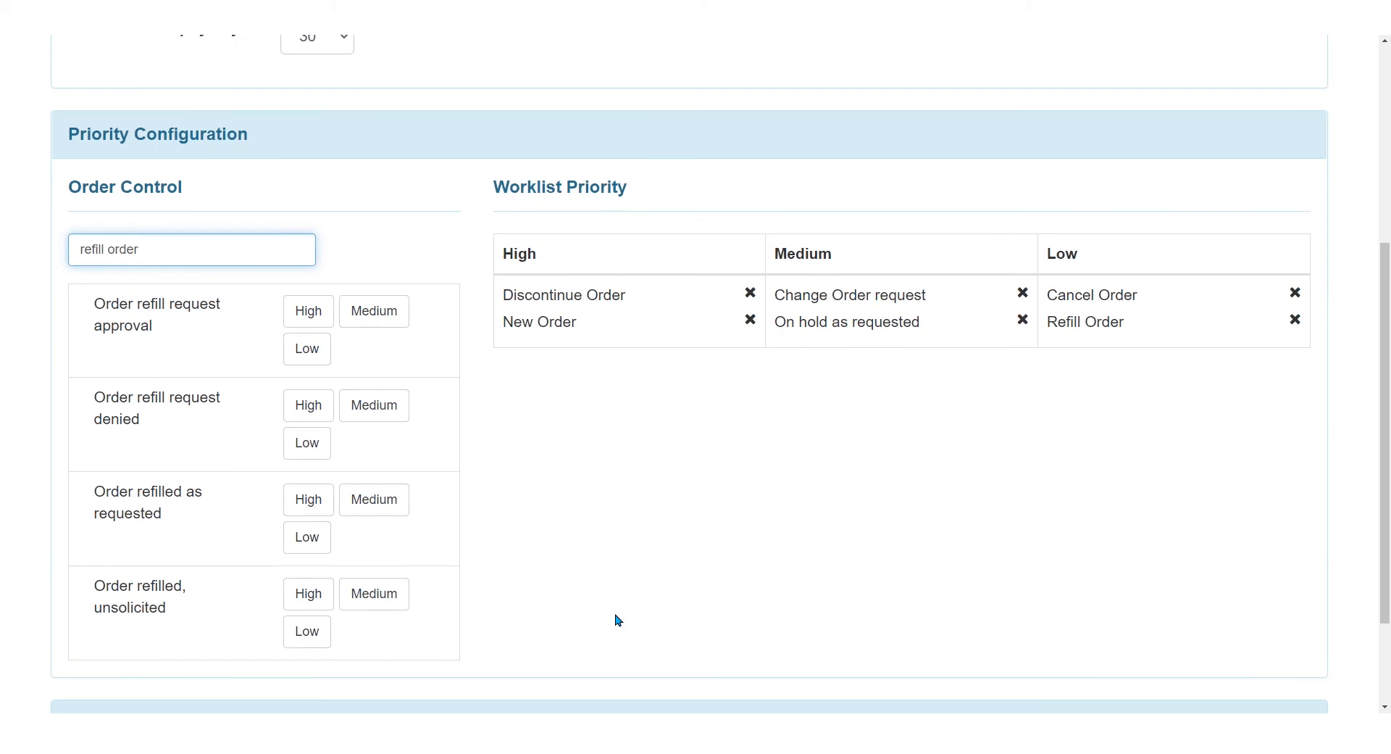
- Save the updated worklist configuration and review the saved High, Medium and Low priority assignments
scroll(797, 259, down, 2)
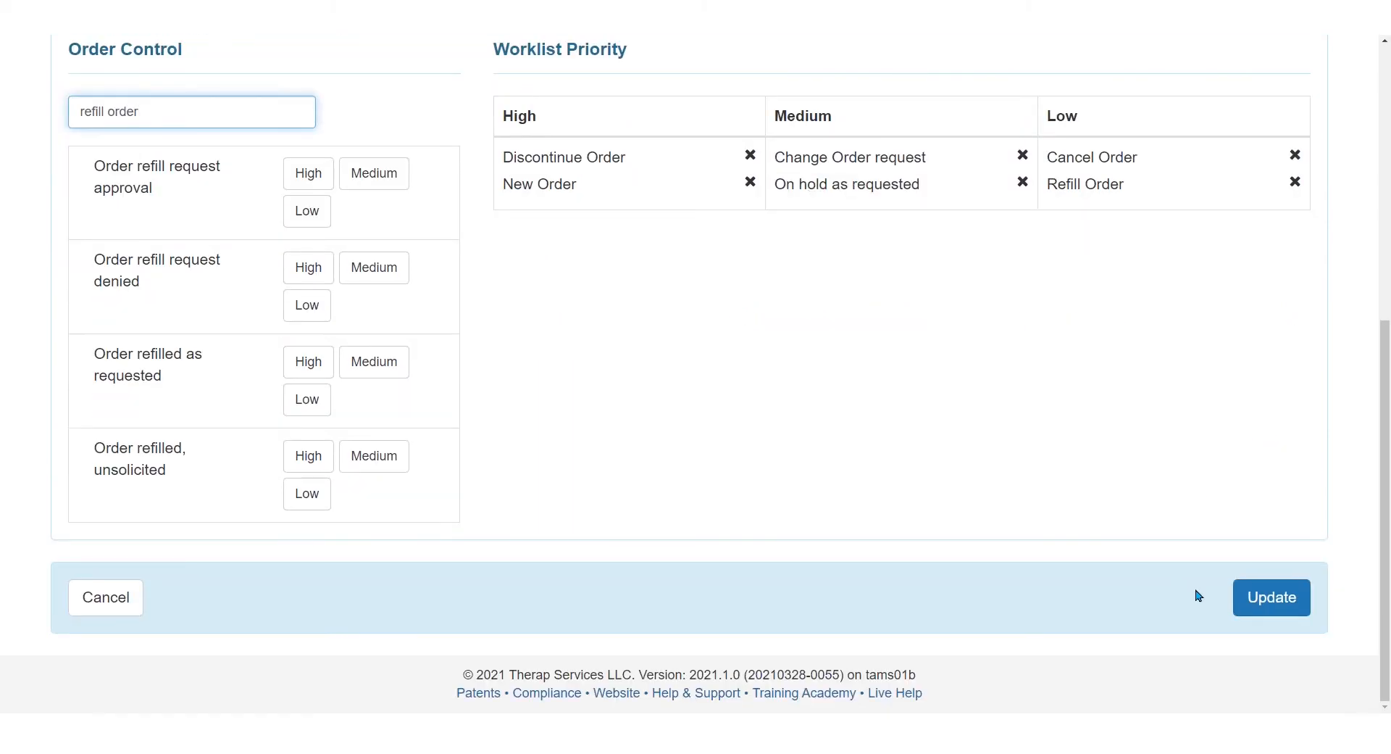
click(1240, 596)
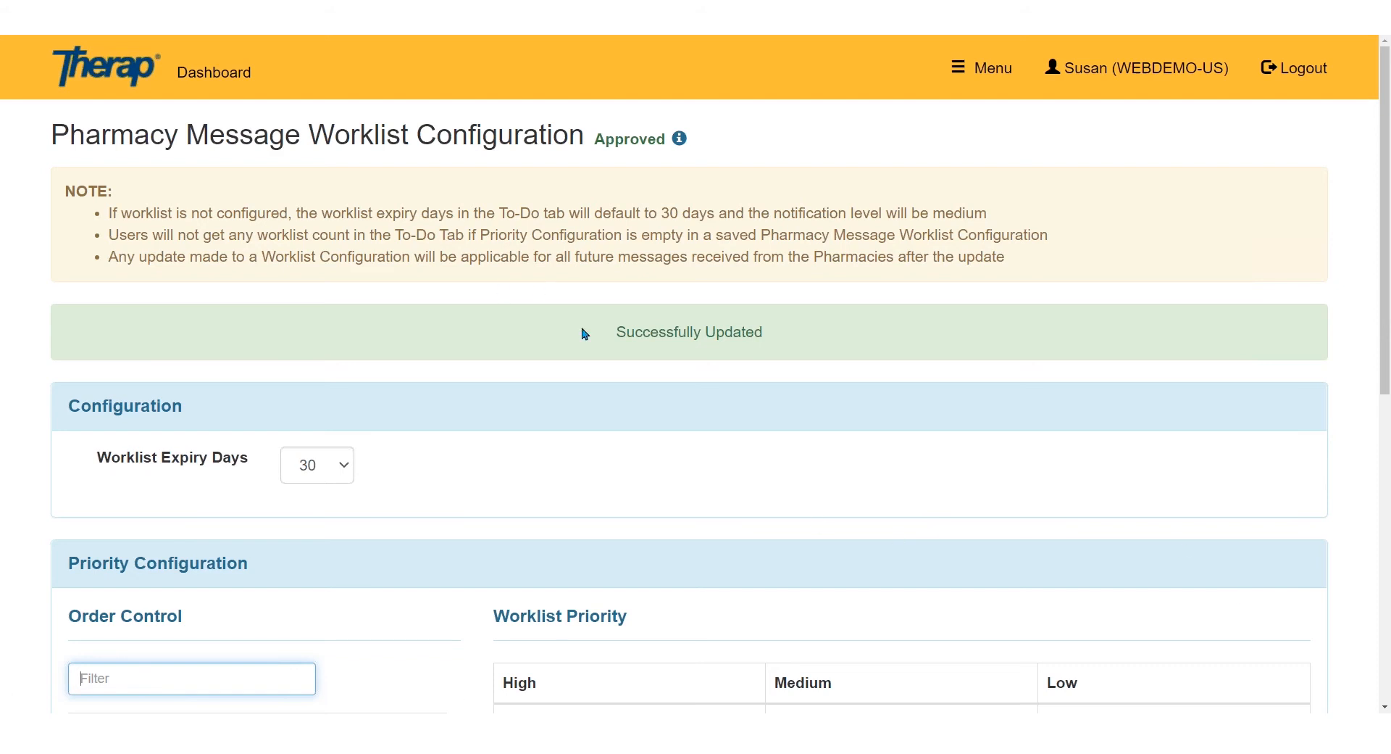
drag(615, 332, 779, 355)
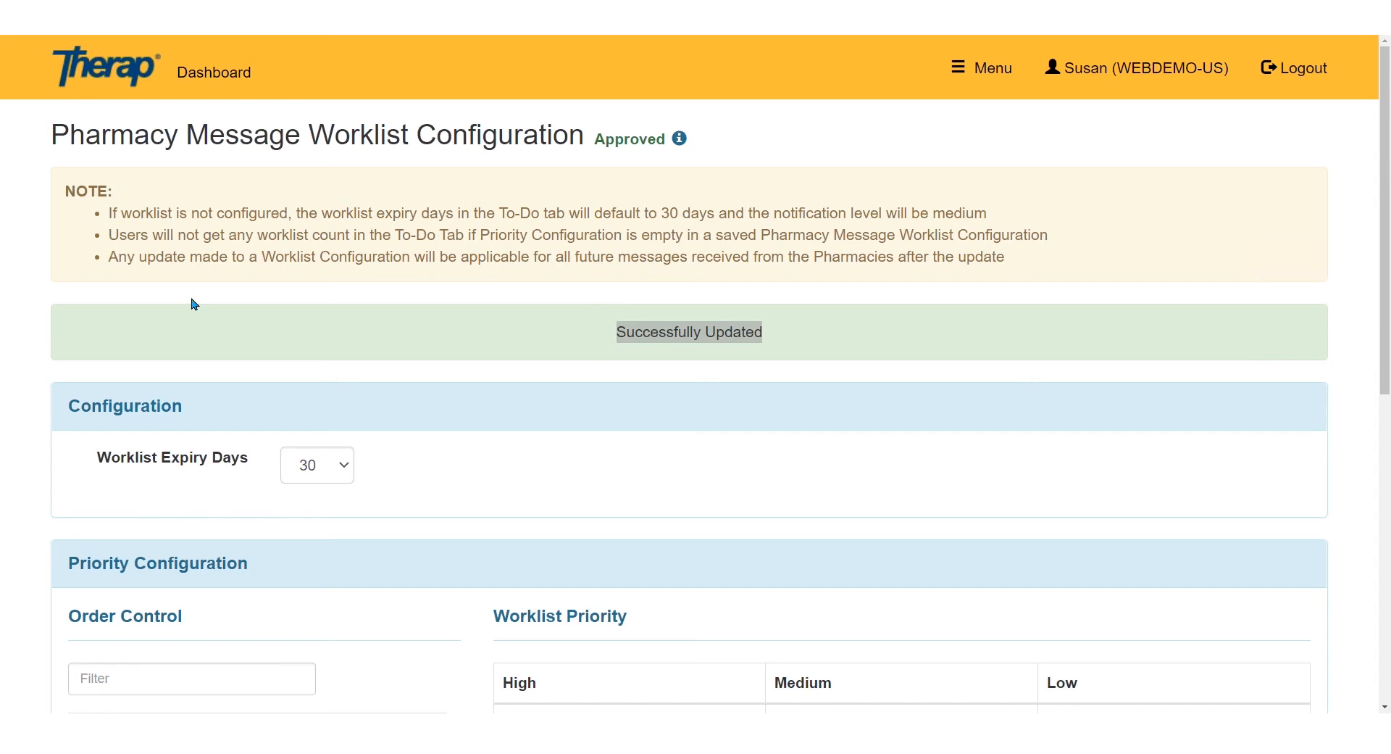
scroll(758, 378, down, 1)
scroll(758, 378, down, 3)
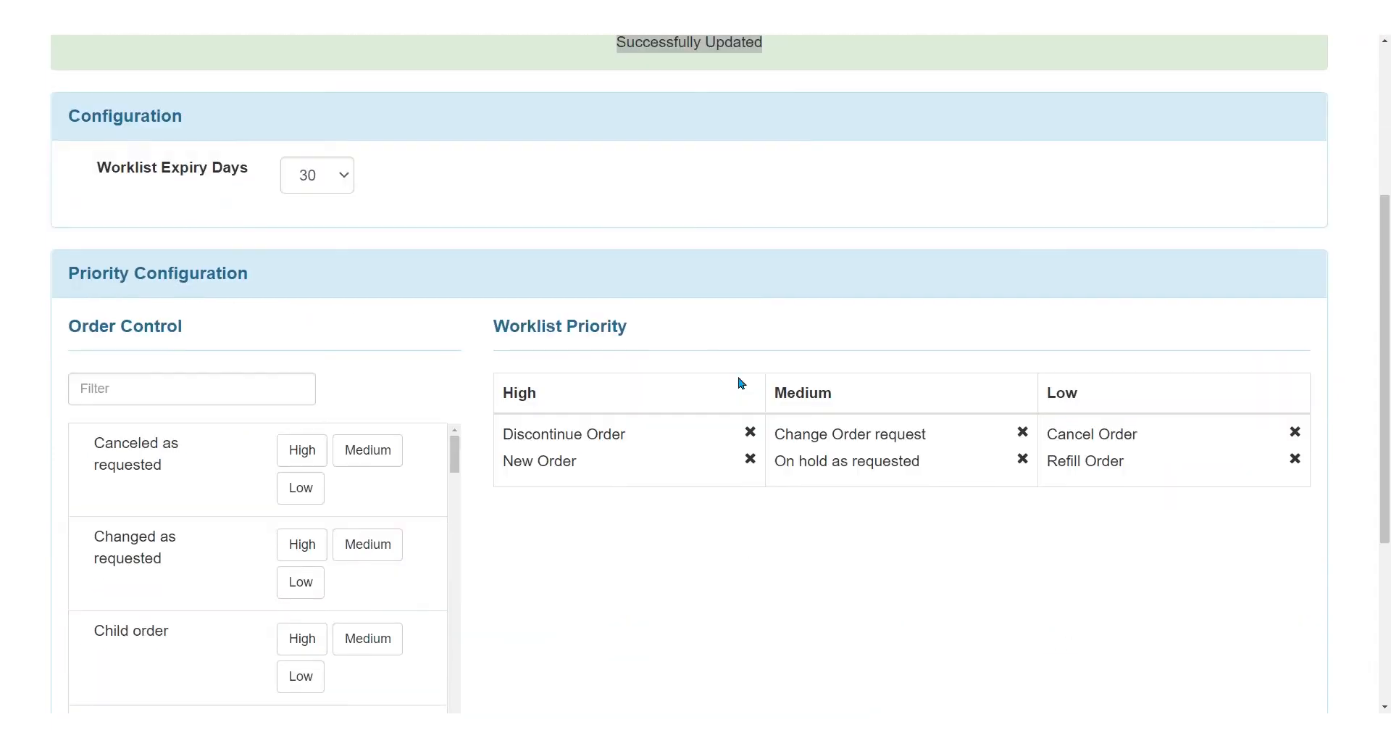
scroll(1257, 577, down, 1)
scroll(1257, 577, down, 3)
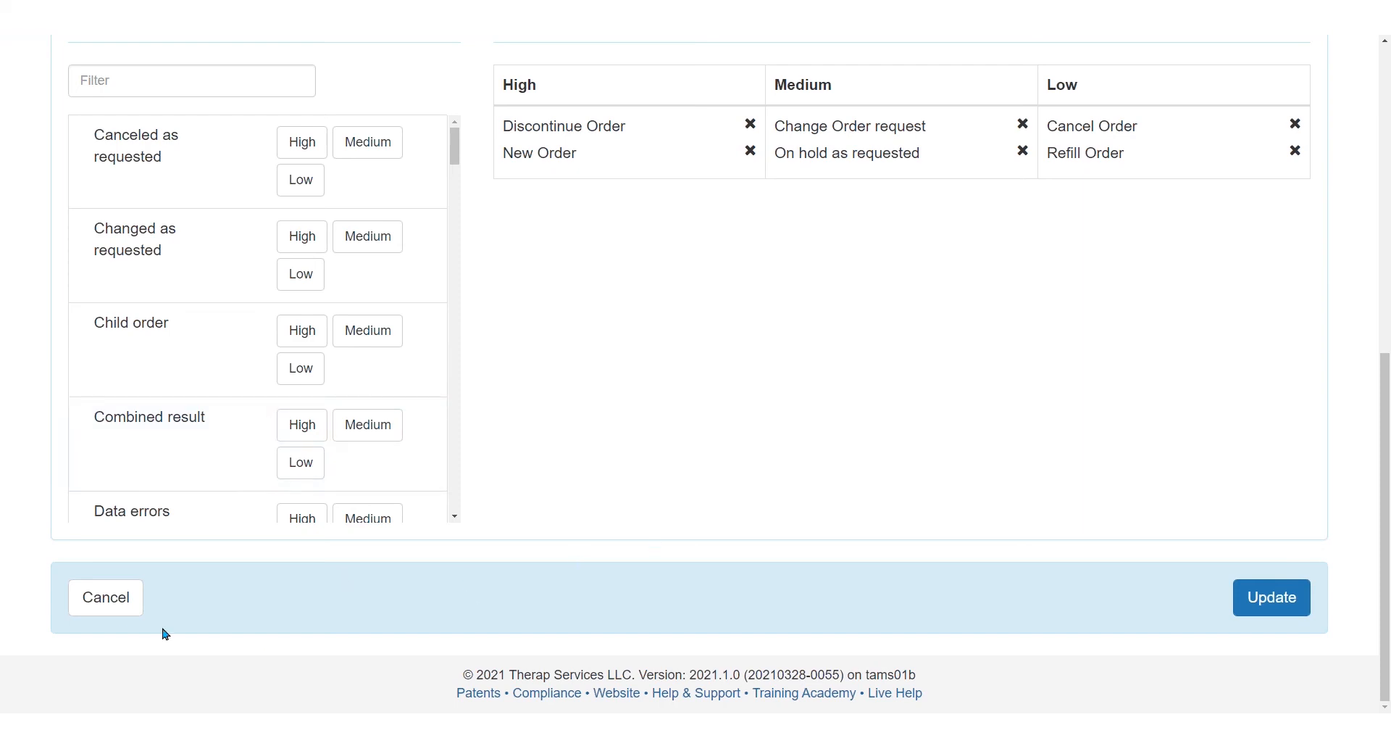
- Leave the worklist configuration and open the Pharmacy Message search under Pharmacy Interfacing
click(123, 615)
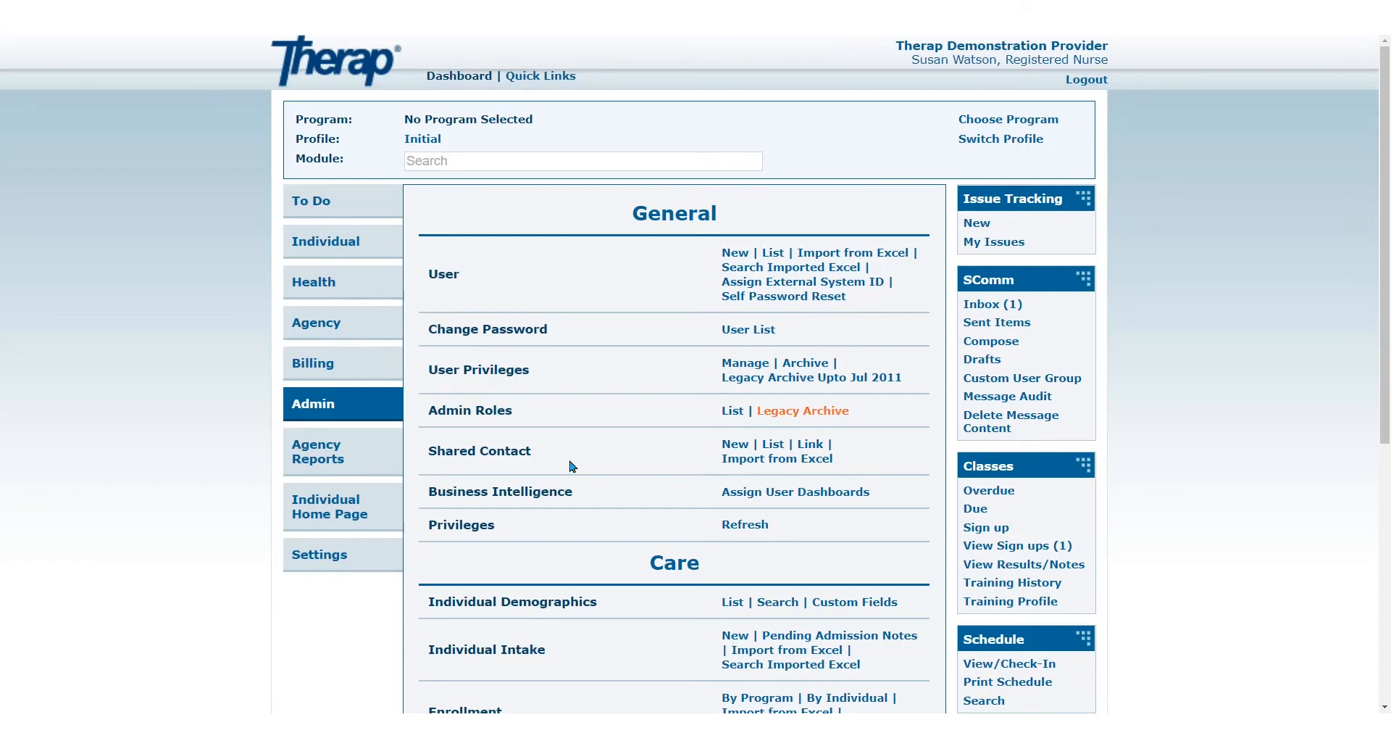
scroll(963, 362, down, 5)
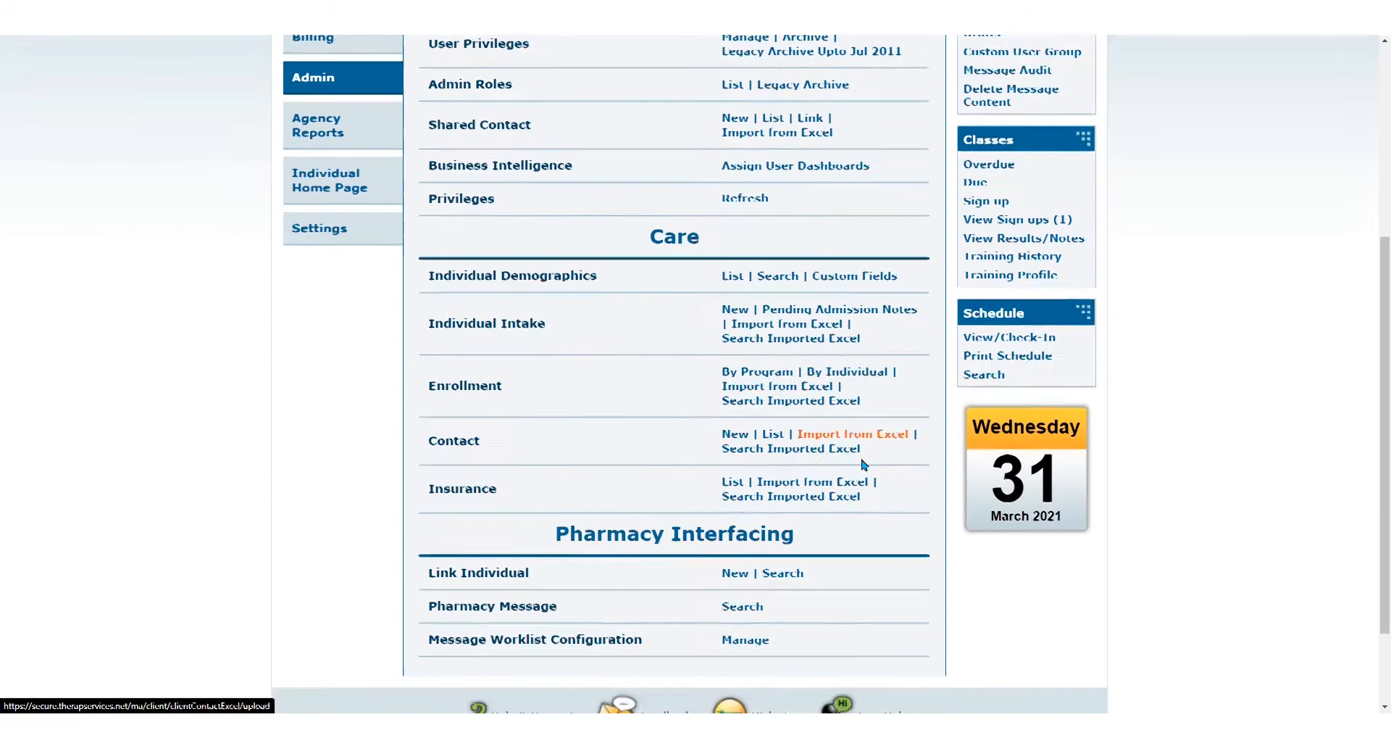
scroll(864, 465, down, 2)
drag(425, 530, 647, 538)
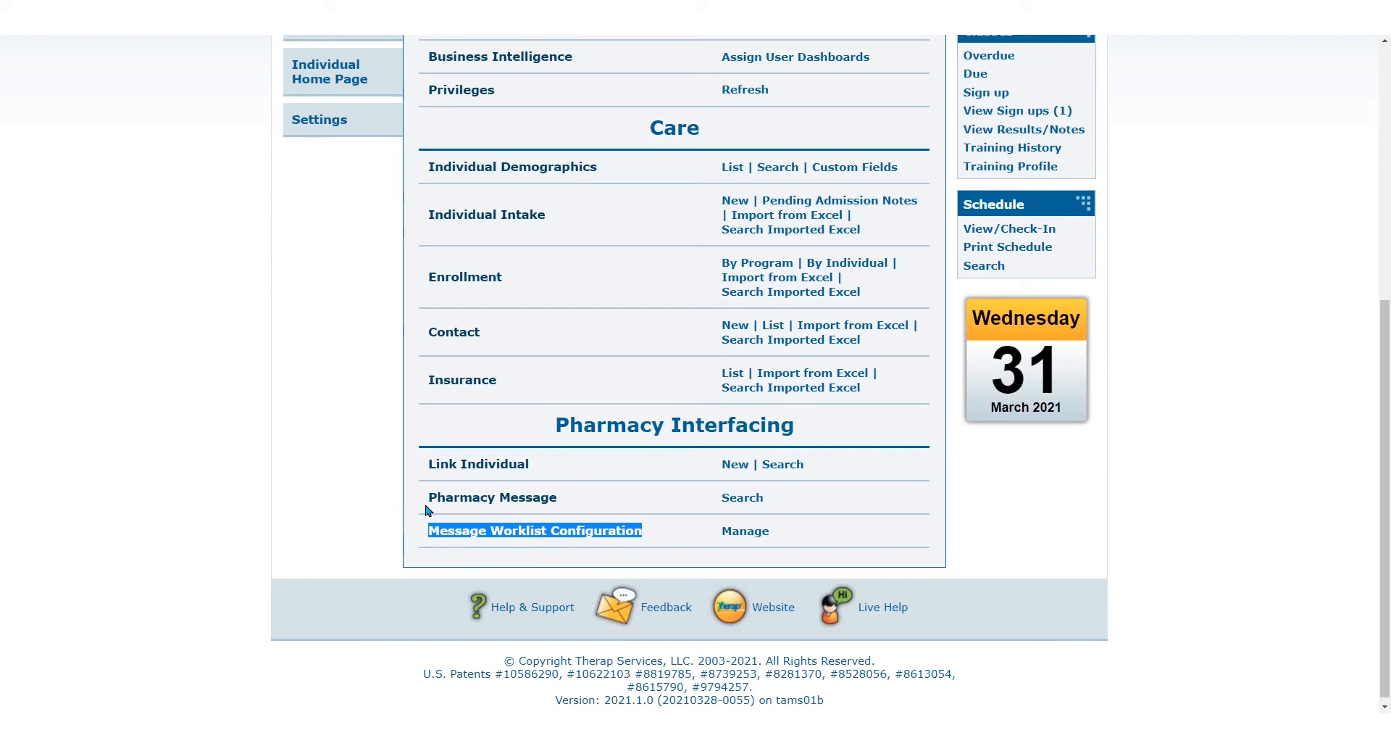
drag(426, 505, 562, 500)
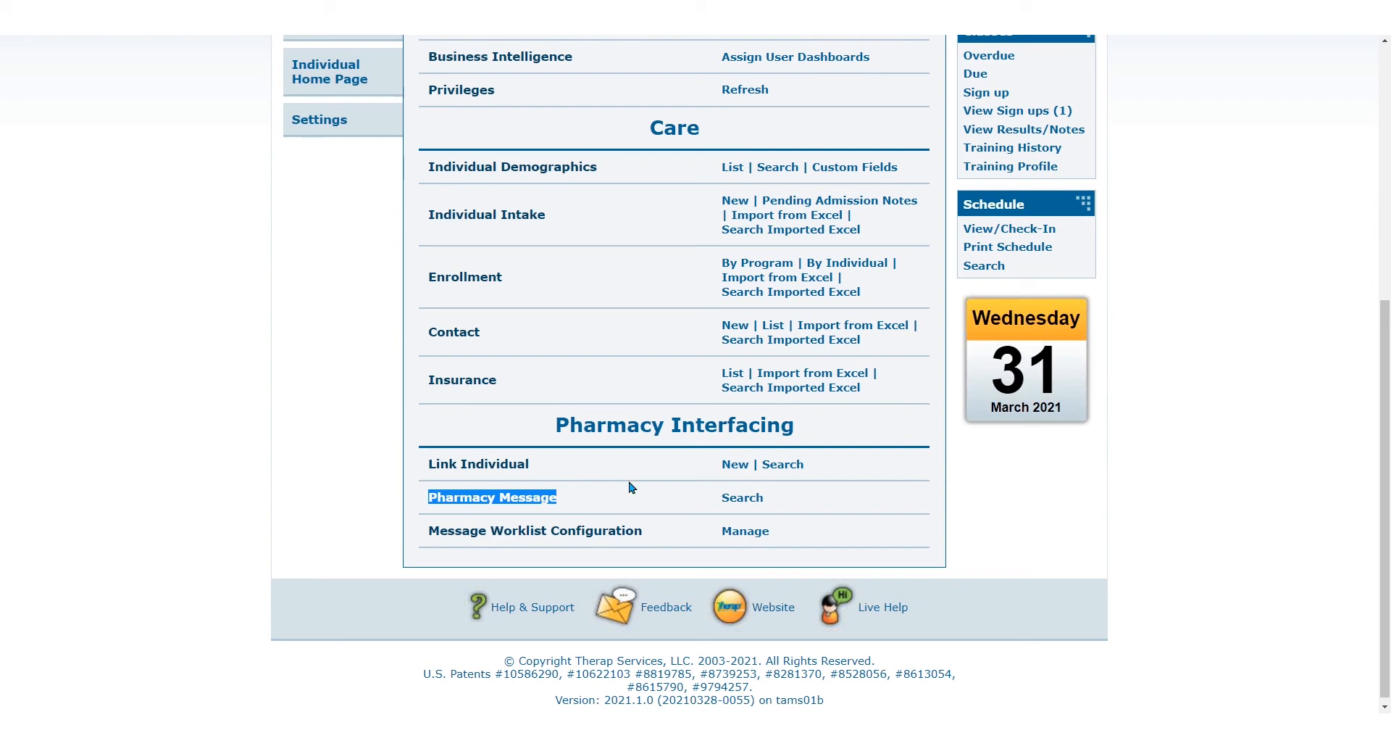
click(743, 509)
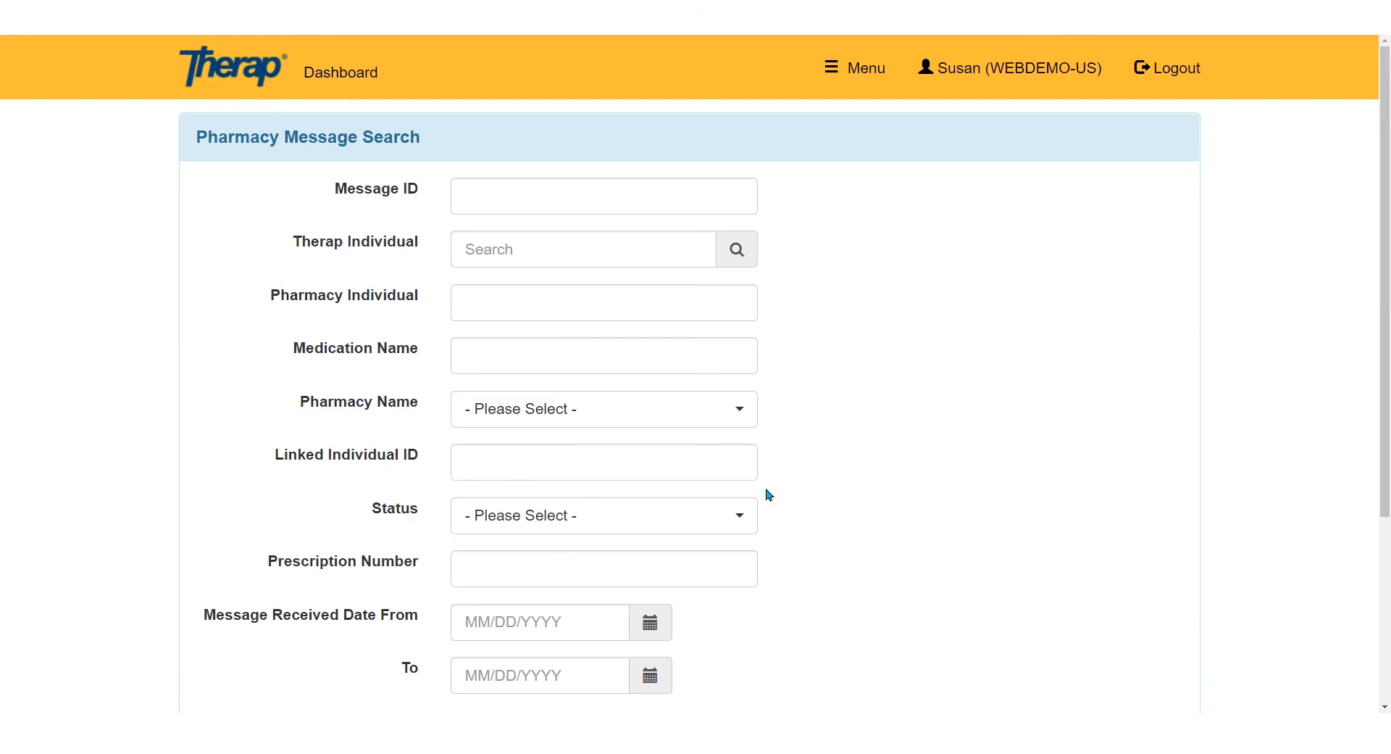
- Search for pharmacy messages with the status Pending Individual Mapping
scroll(790, 488, down, 1)
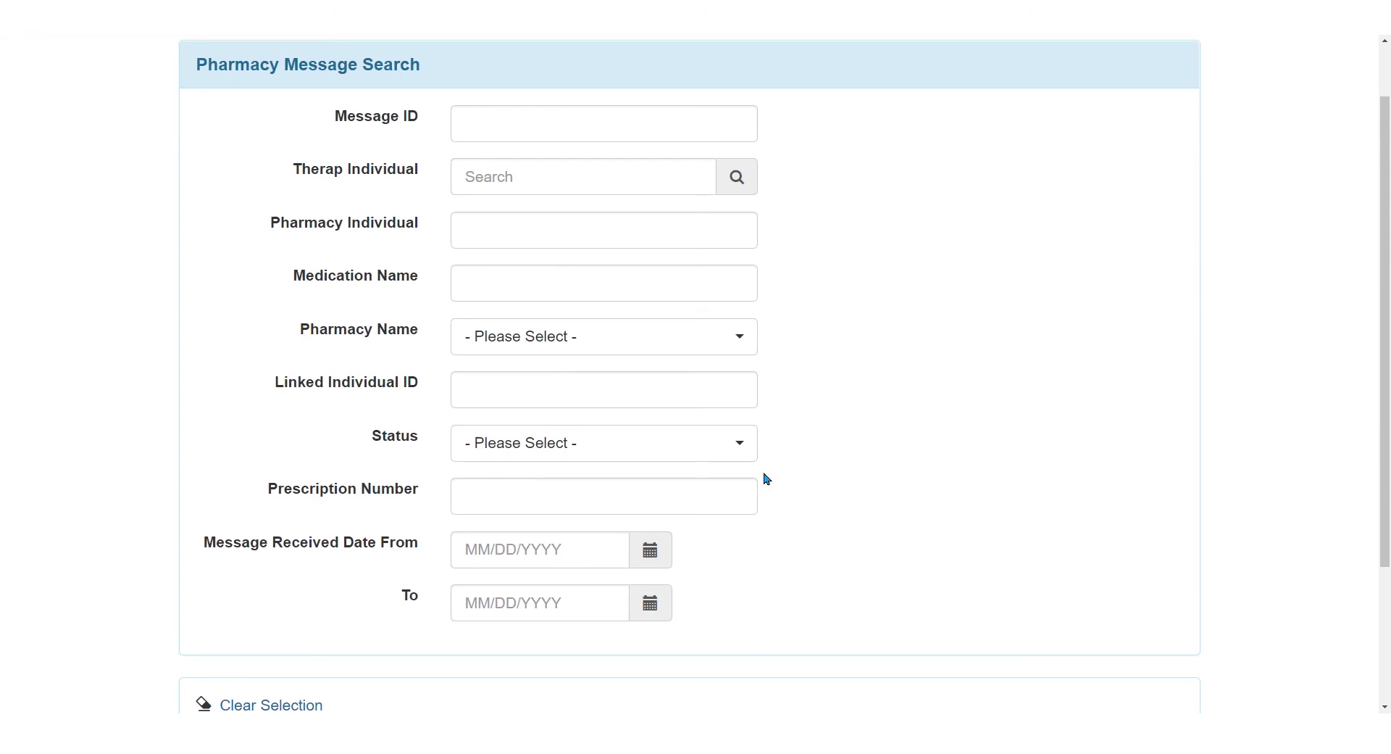
click(740, 445)
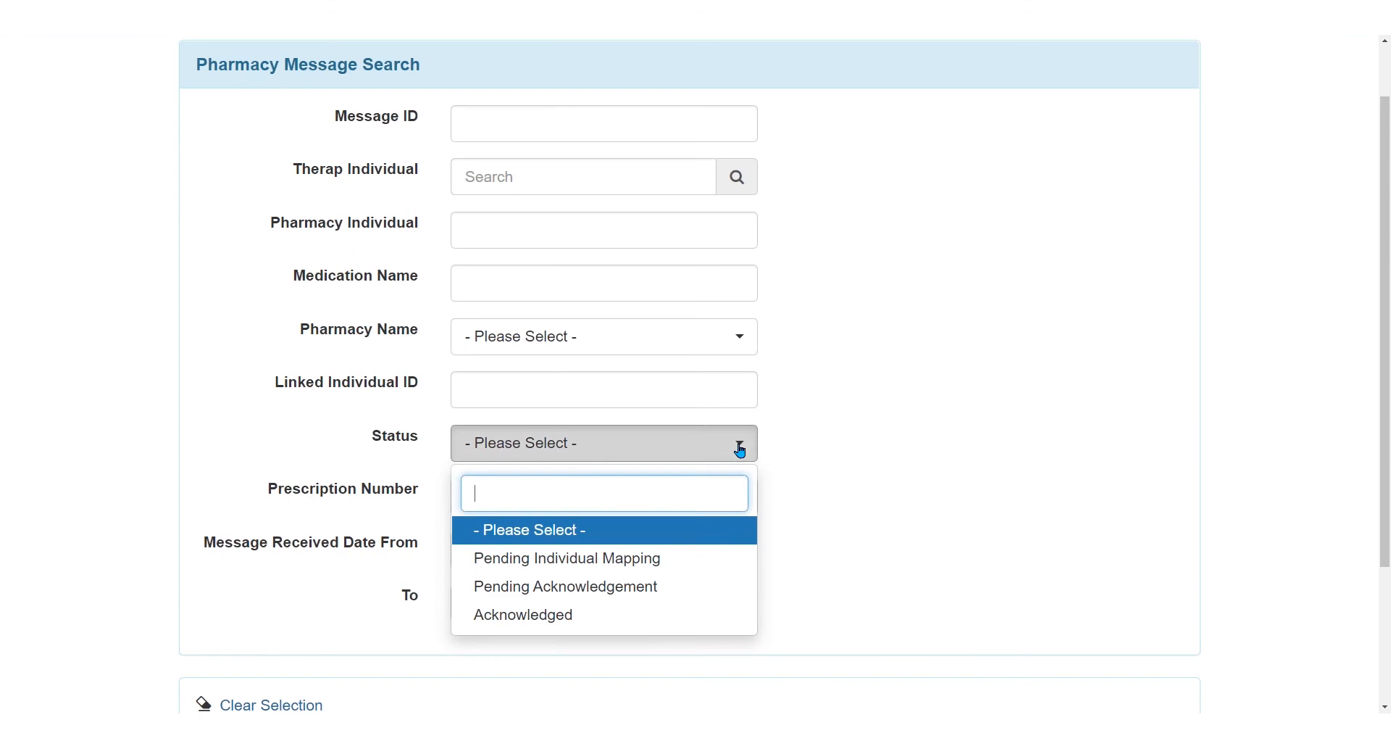
click(724, 565)
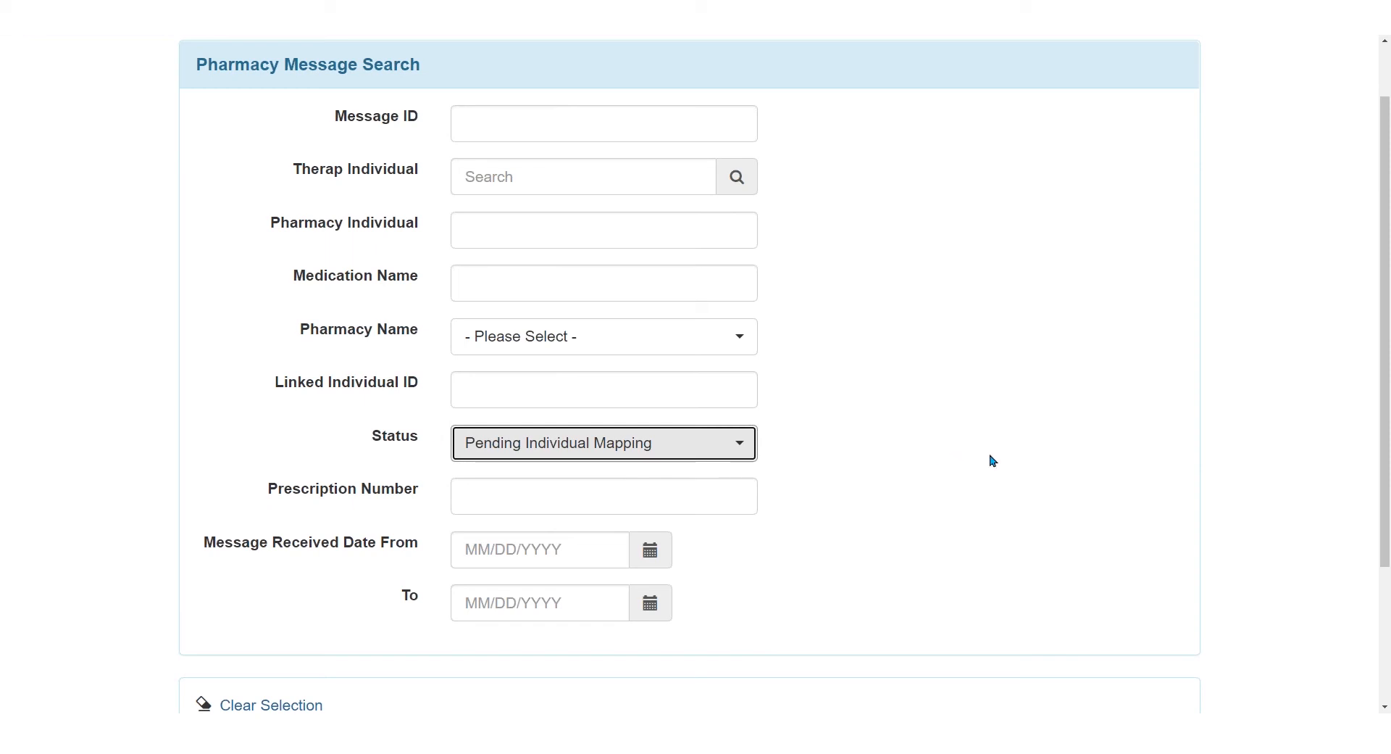
scroll(1029, 475, down, 1)
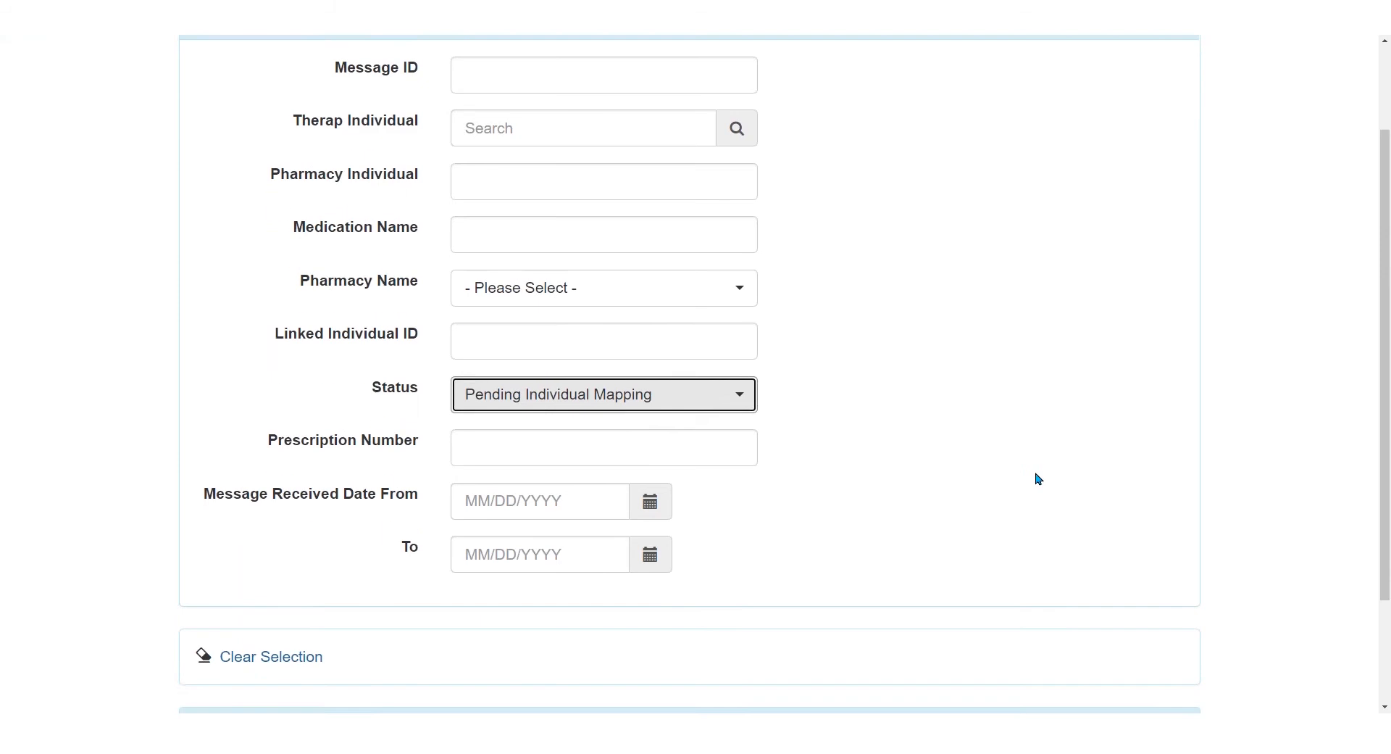
scroll(1038, 478, down, 3)
click(1160, 613)
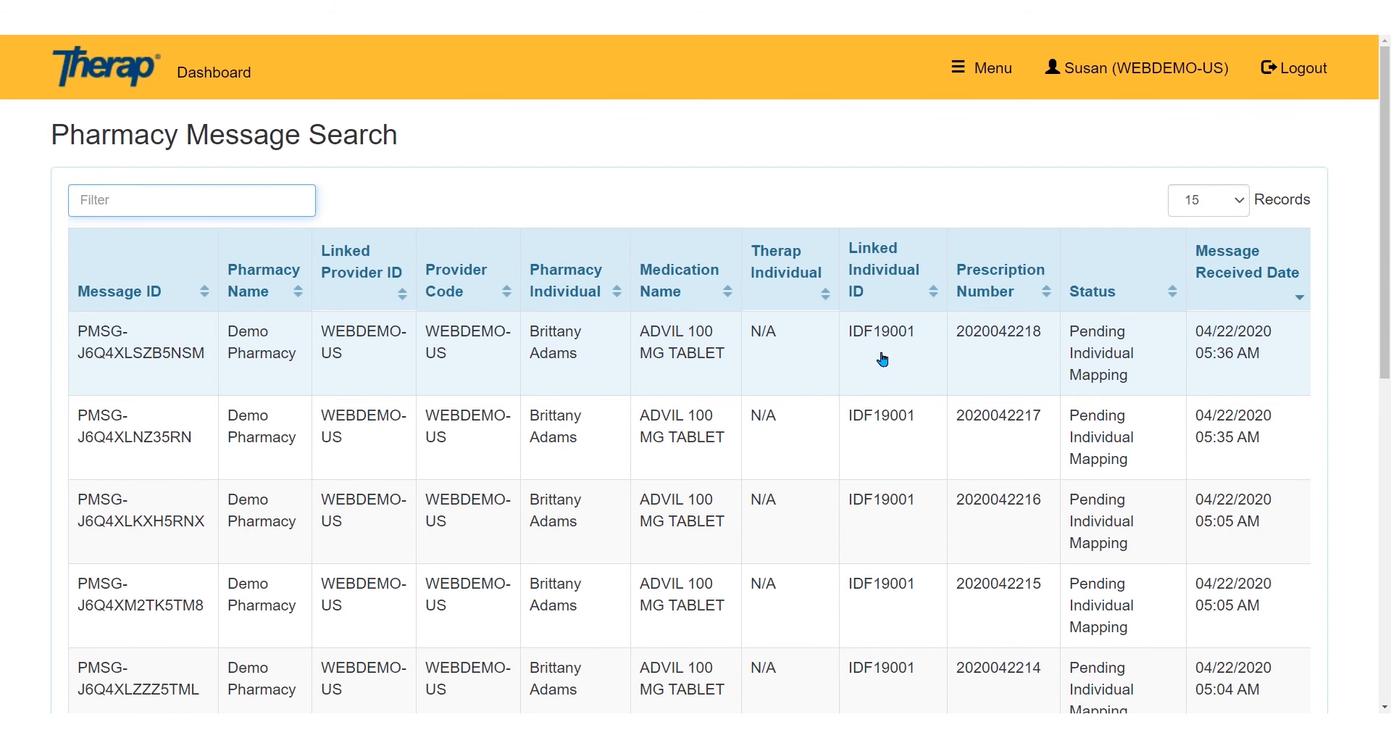
- Open the first listed pharmacy message and copy its Linked Individual ID
click(891, 333)
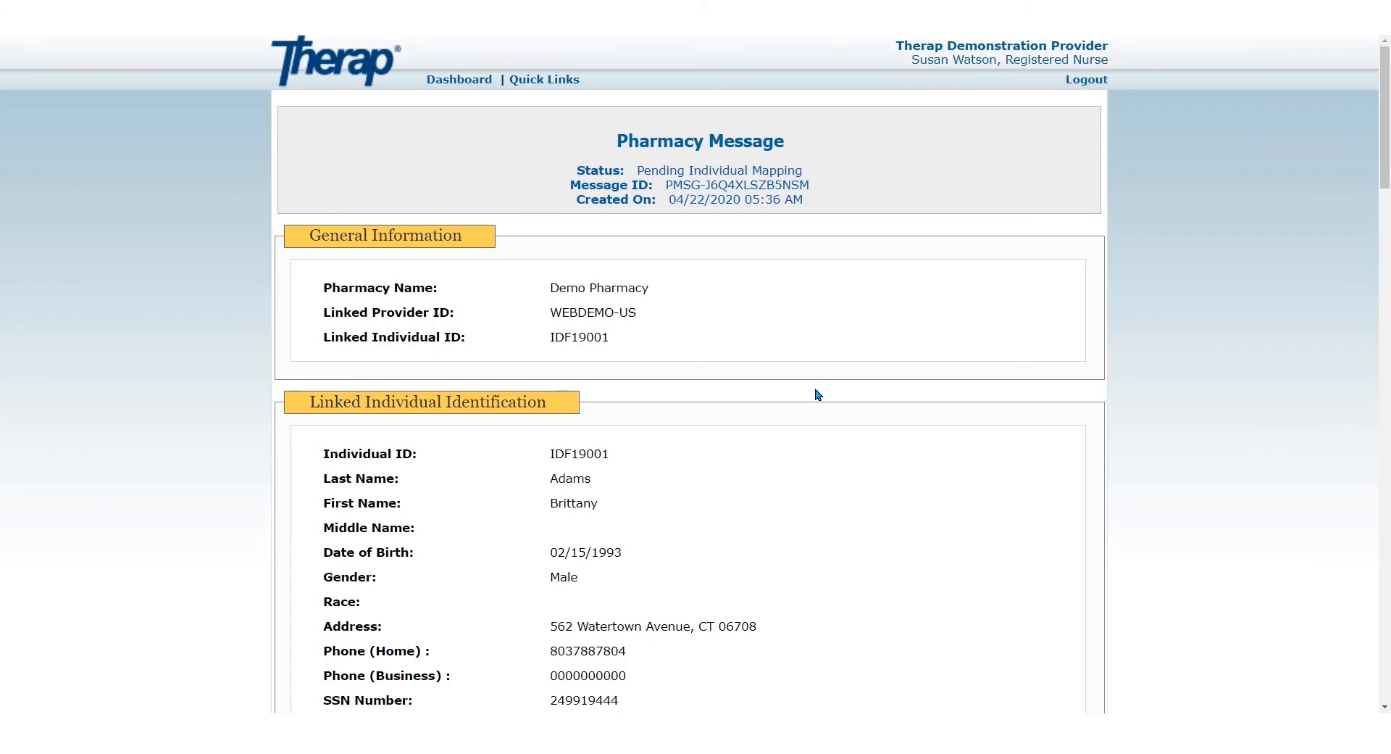
double_click(587, 337)
right_click(587, 337)
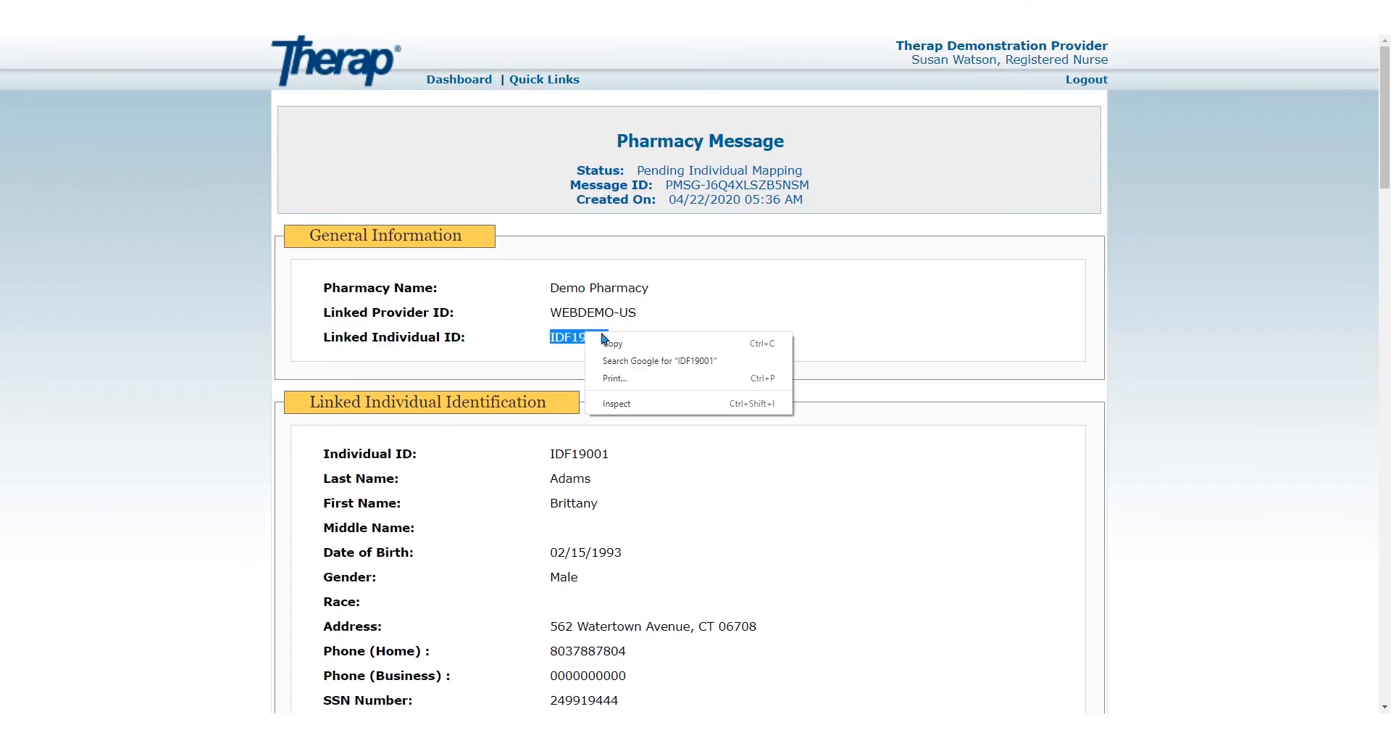
click(605, 342)
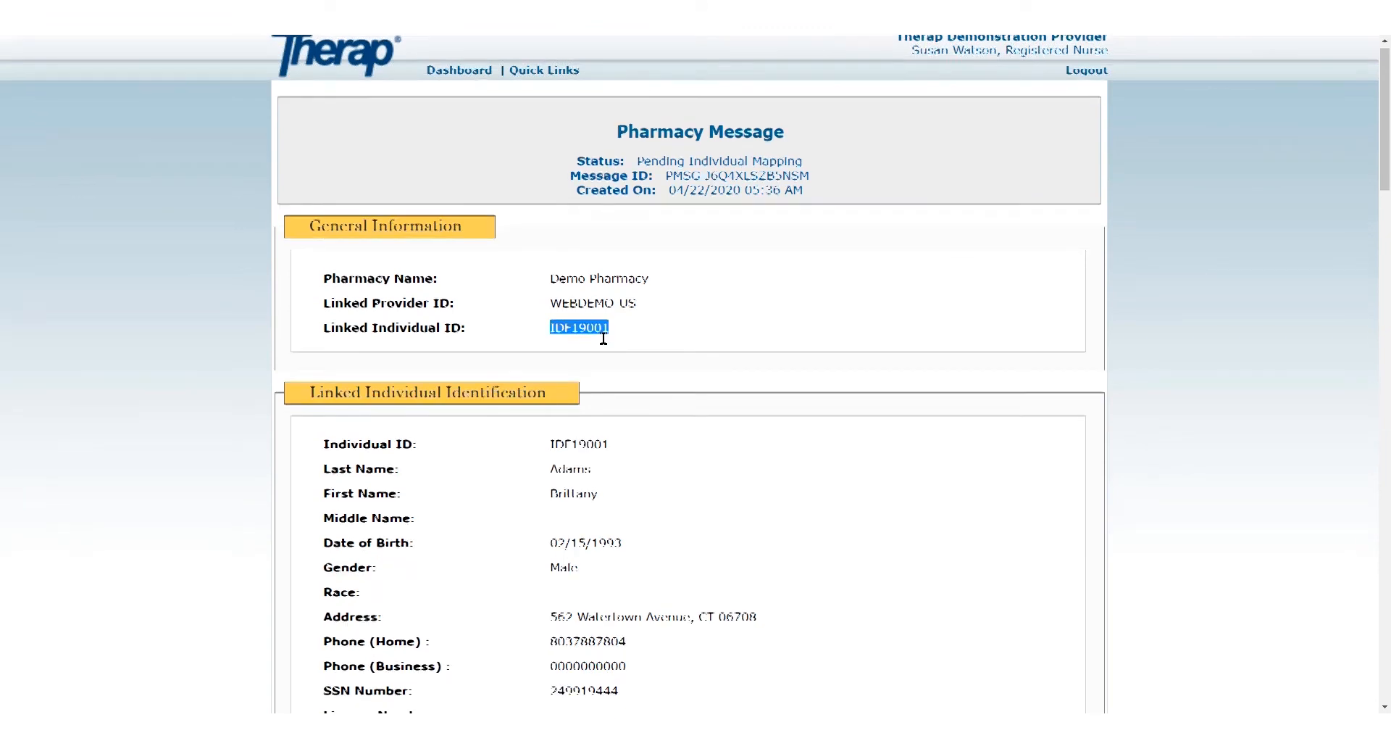
- Close the pharmacy message without changes and reopen the Pharmacy Message search from the Admin dashboard
scroll(601, 348, down, 7)
scroll(596, 371, down, 20)
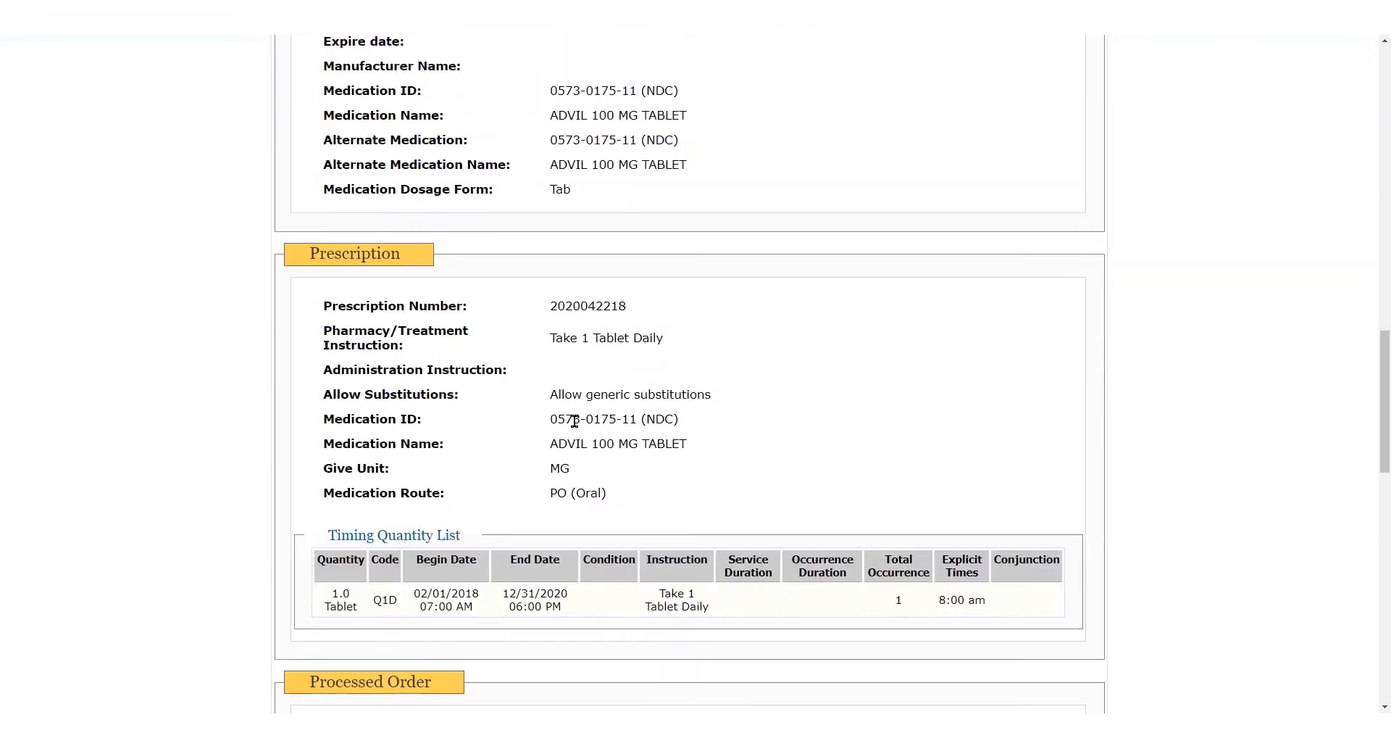
scroll(523, 458, down, 5)
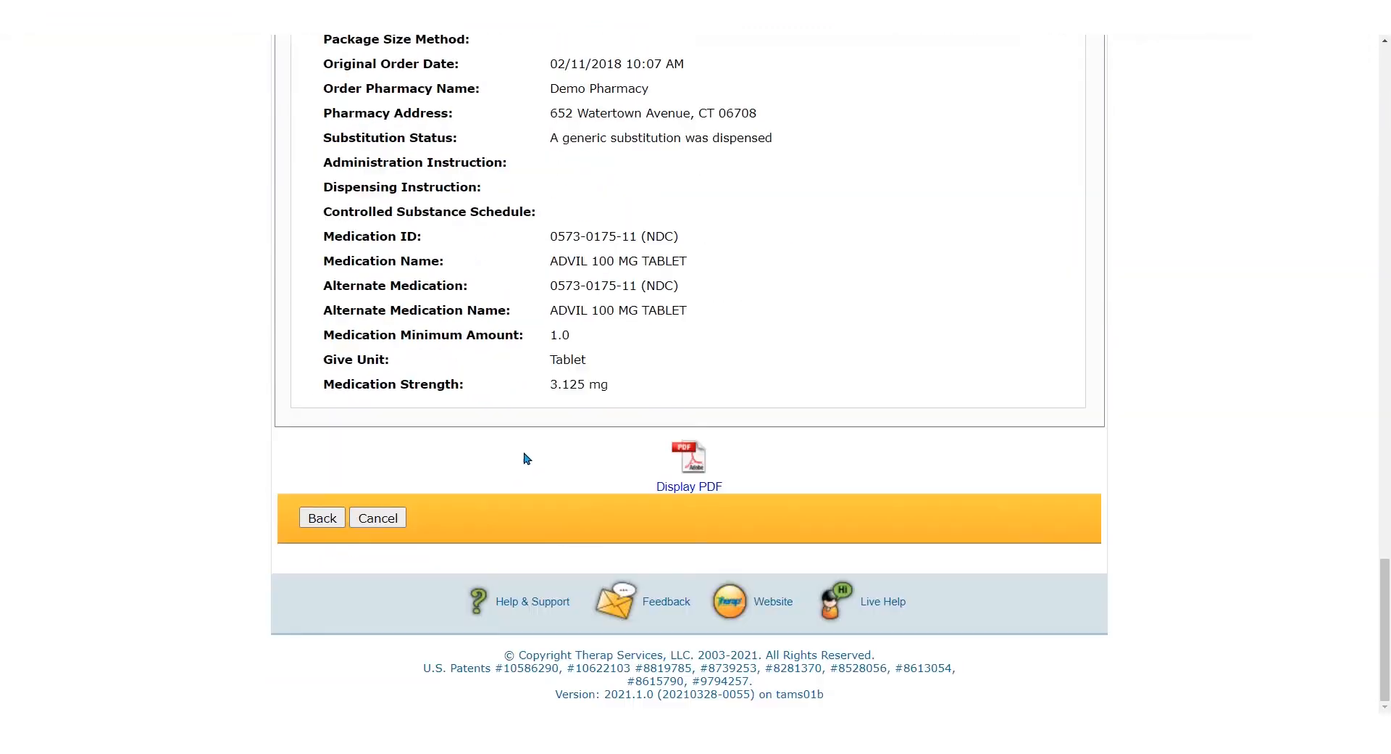
click(353, 516)
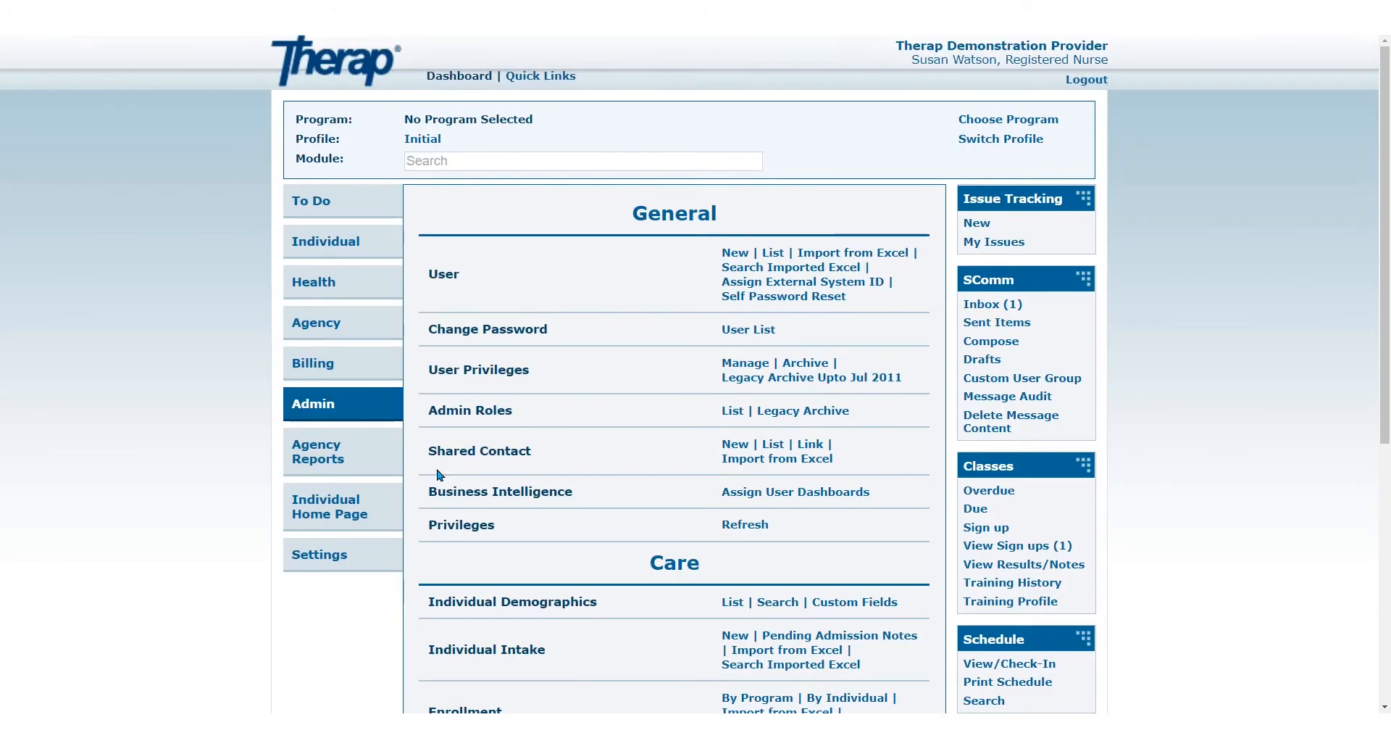
scroll(991, 624, down, 4)
scroll(991, 625, down, 3)
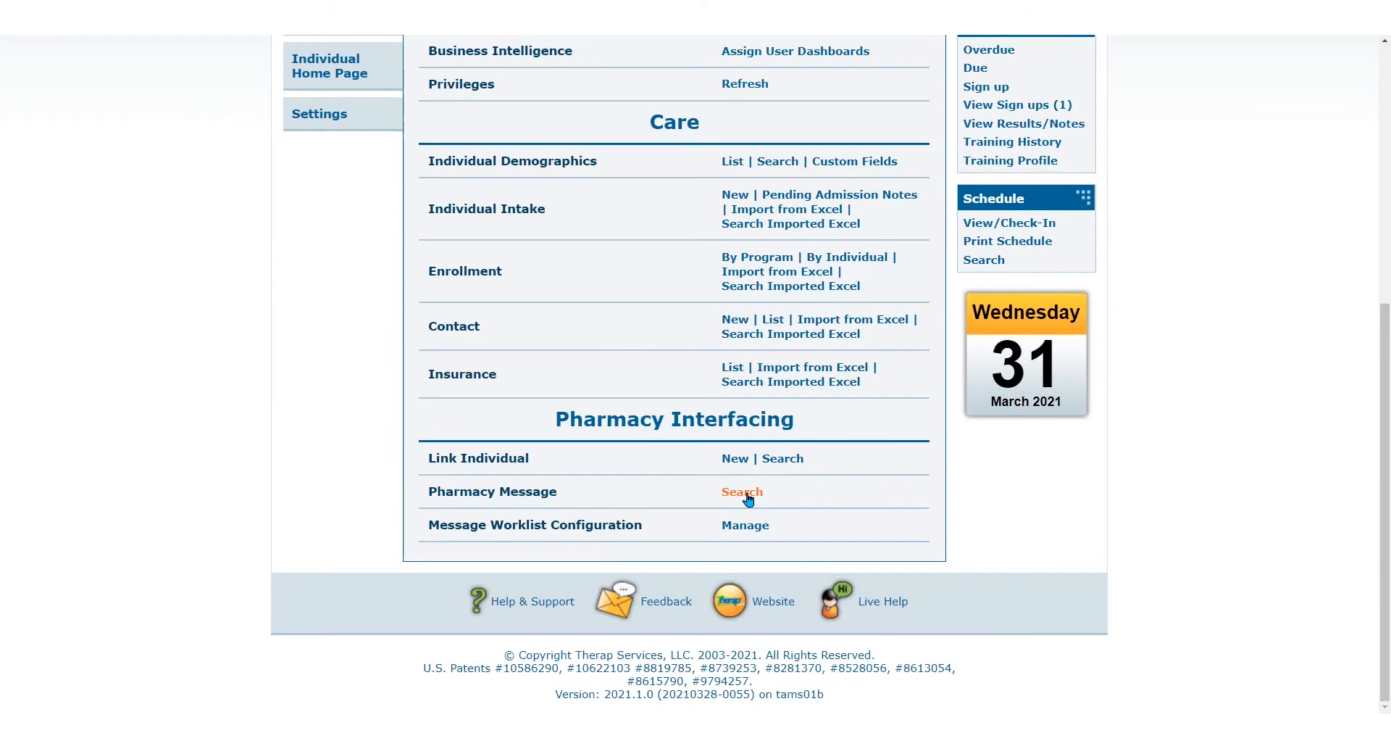
click(742, 493)
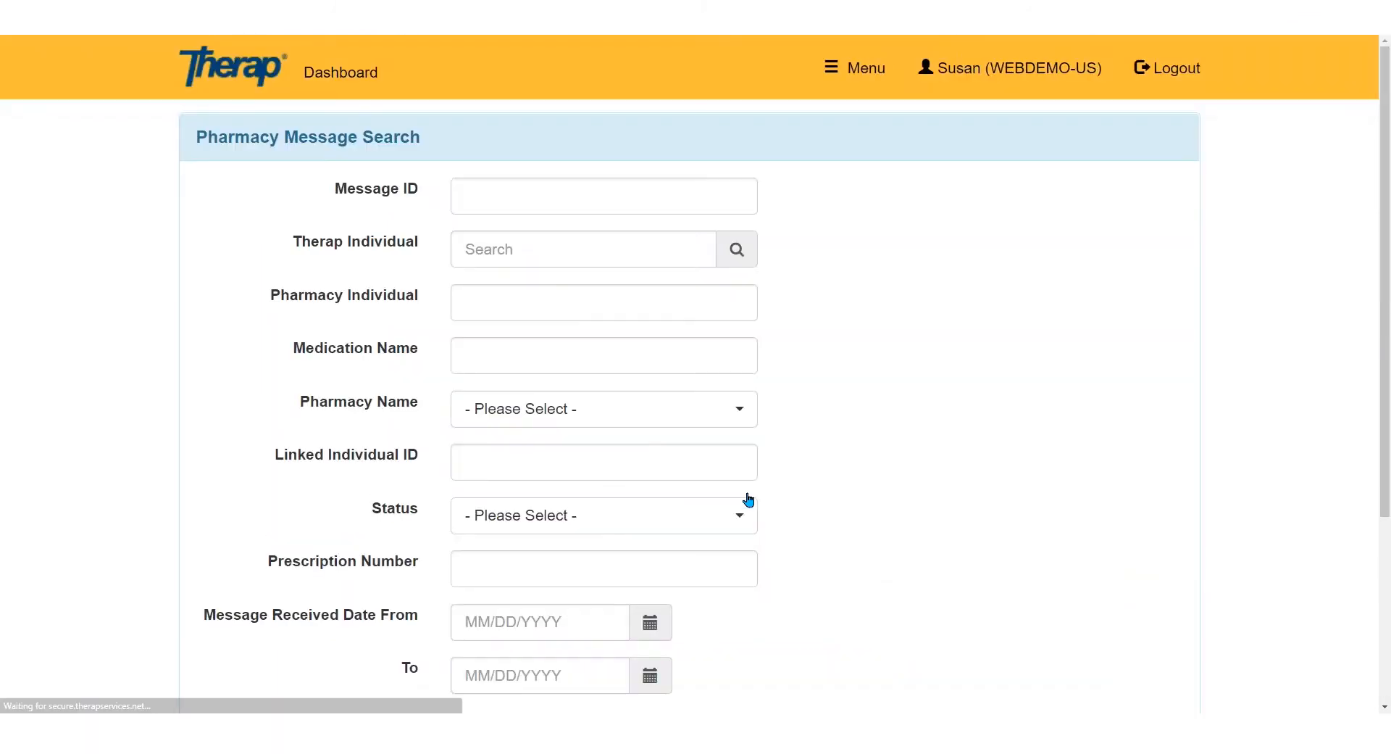
- Search all pharmacy messages without any criteria and look through the first page of results
scroll(1276, 406, down, 4)
click(1163, 614)
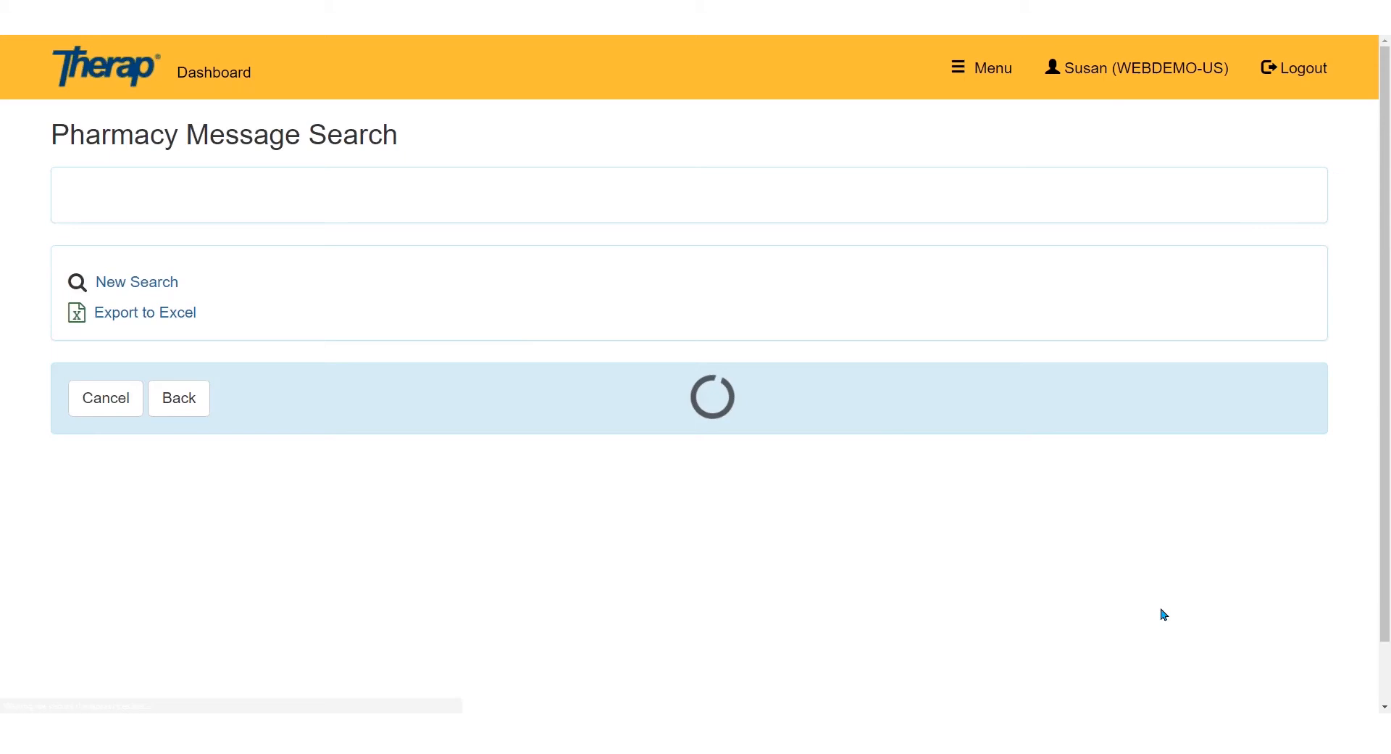
scroll(1114, 593, down, 10)
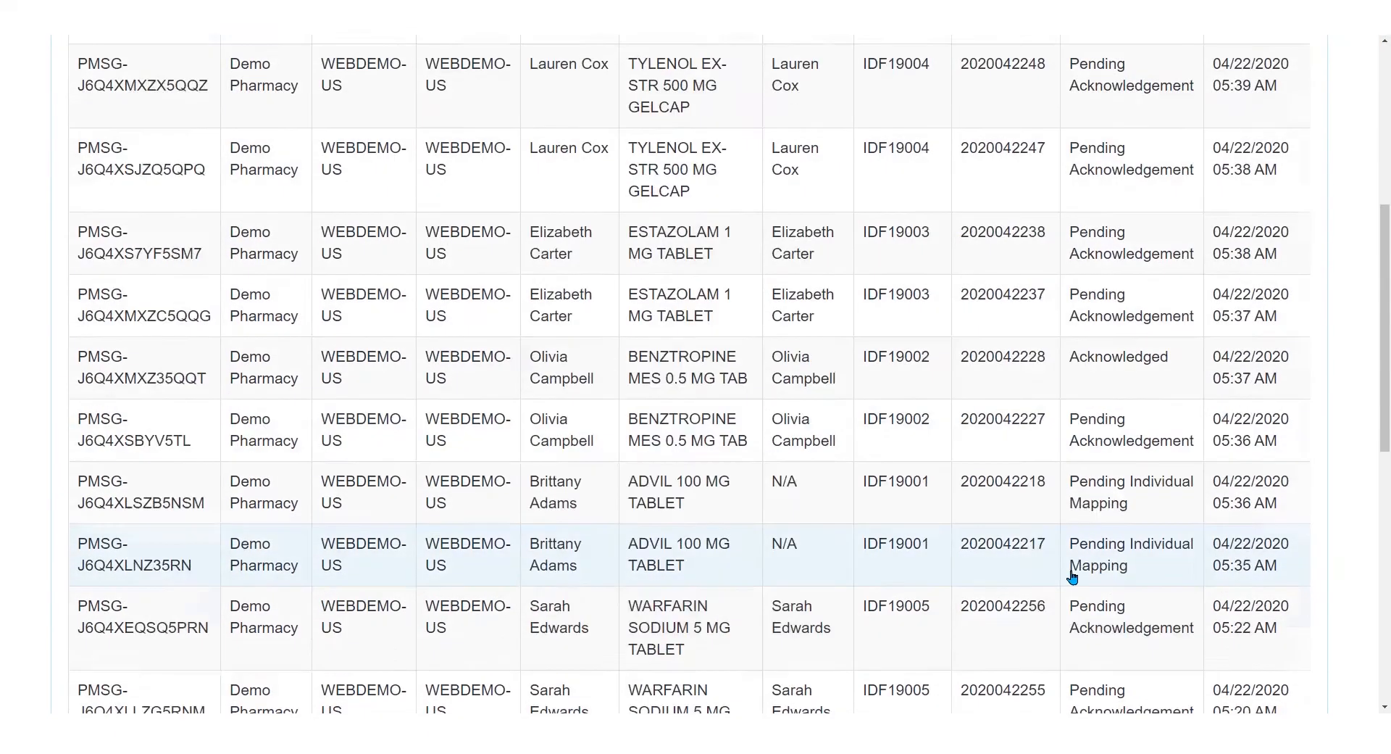
scroll(427, 555, down, 2)
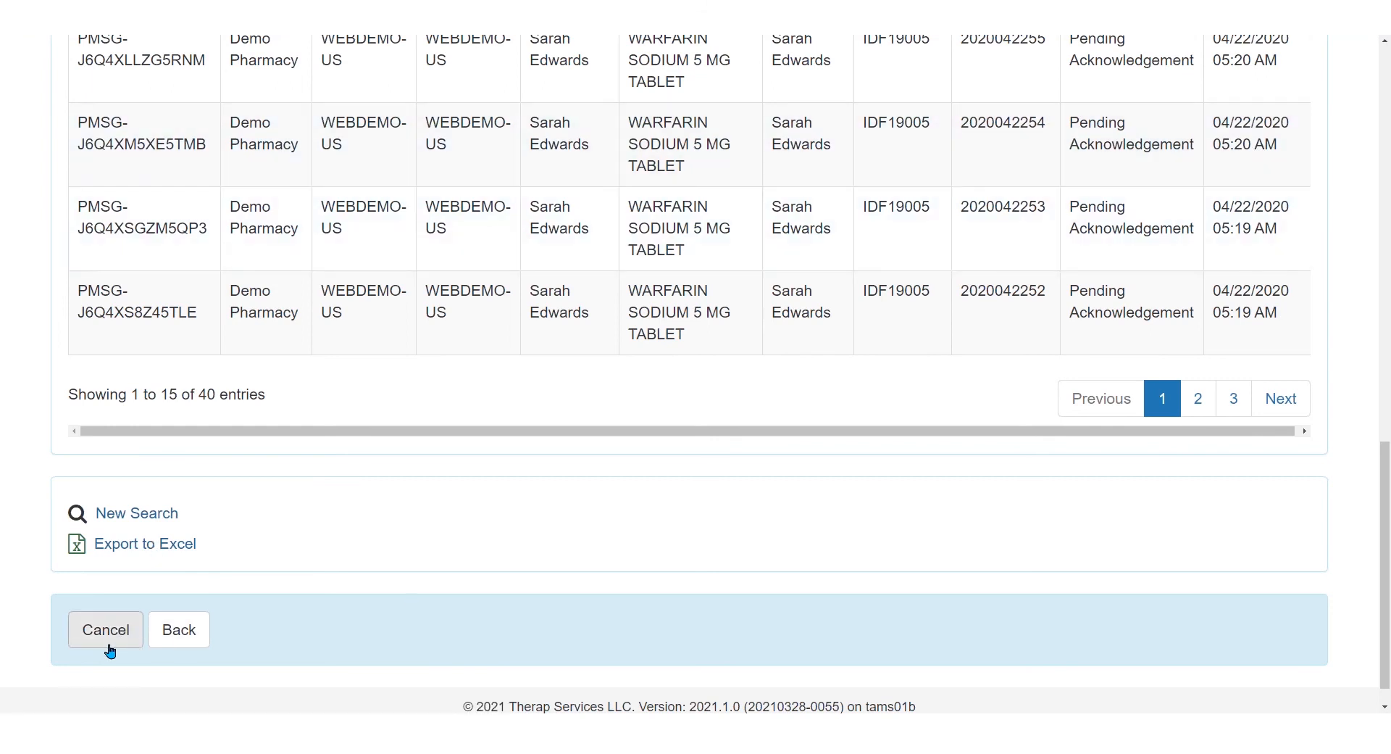
- Leave the pharmacy message search results and open a new Link Individual form under Pharmacy Interfacing
click(110, 648)
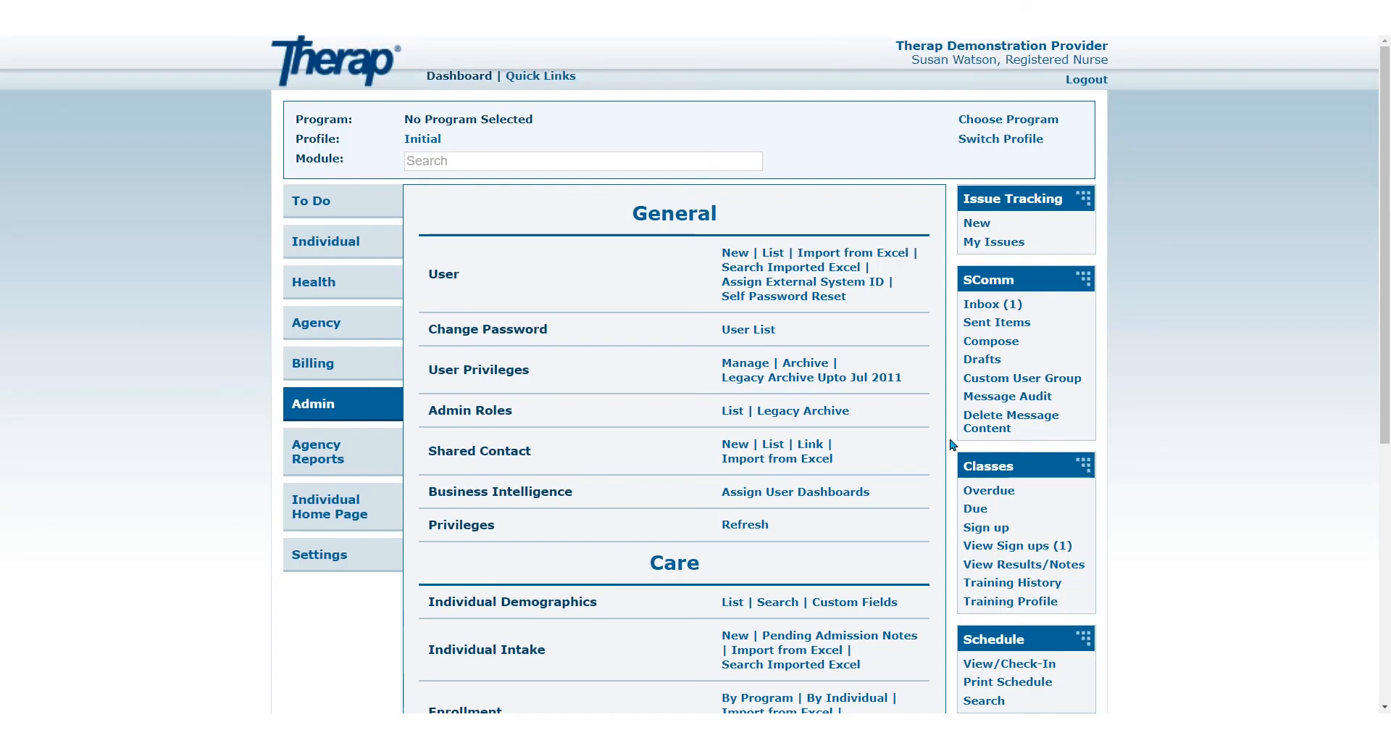
scroll(801, 487, down, 5)
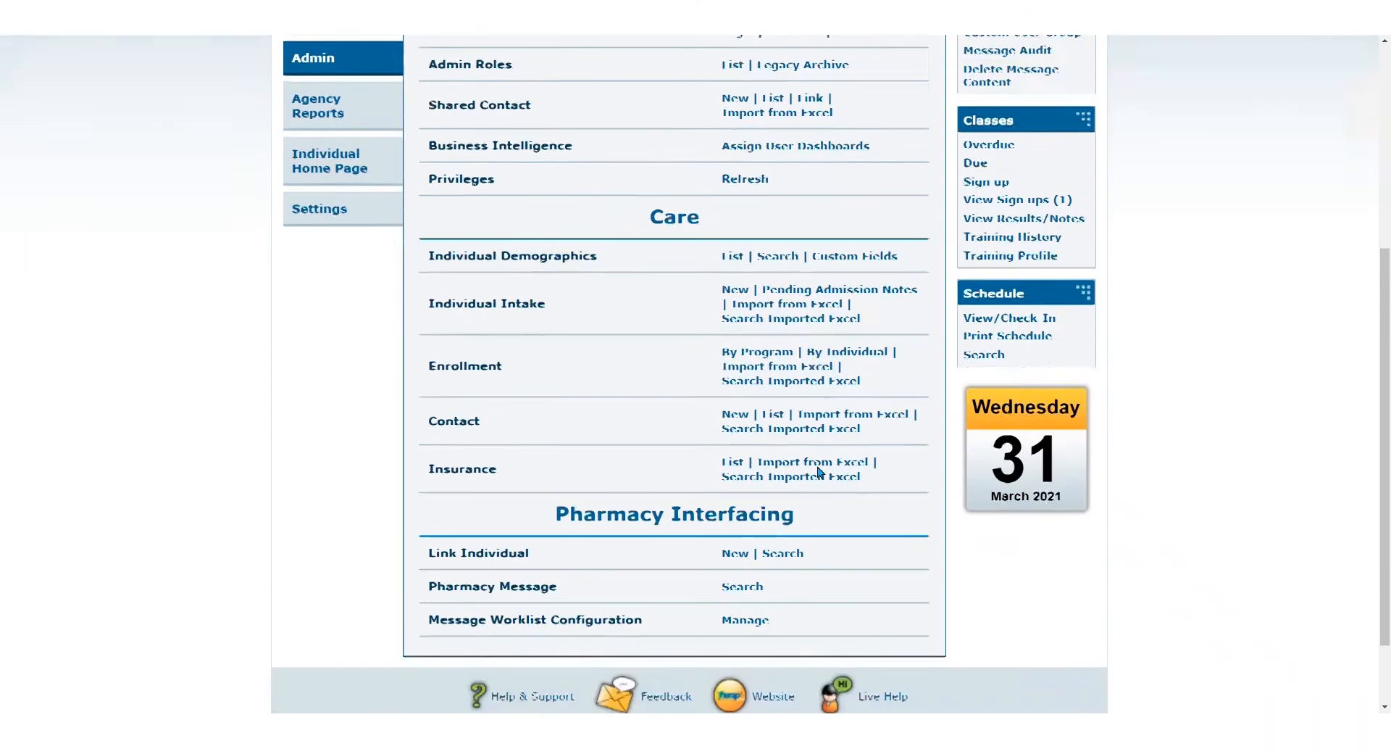
scroll(819, 471, down, 2)
drag(429, 464, 537, 476)
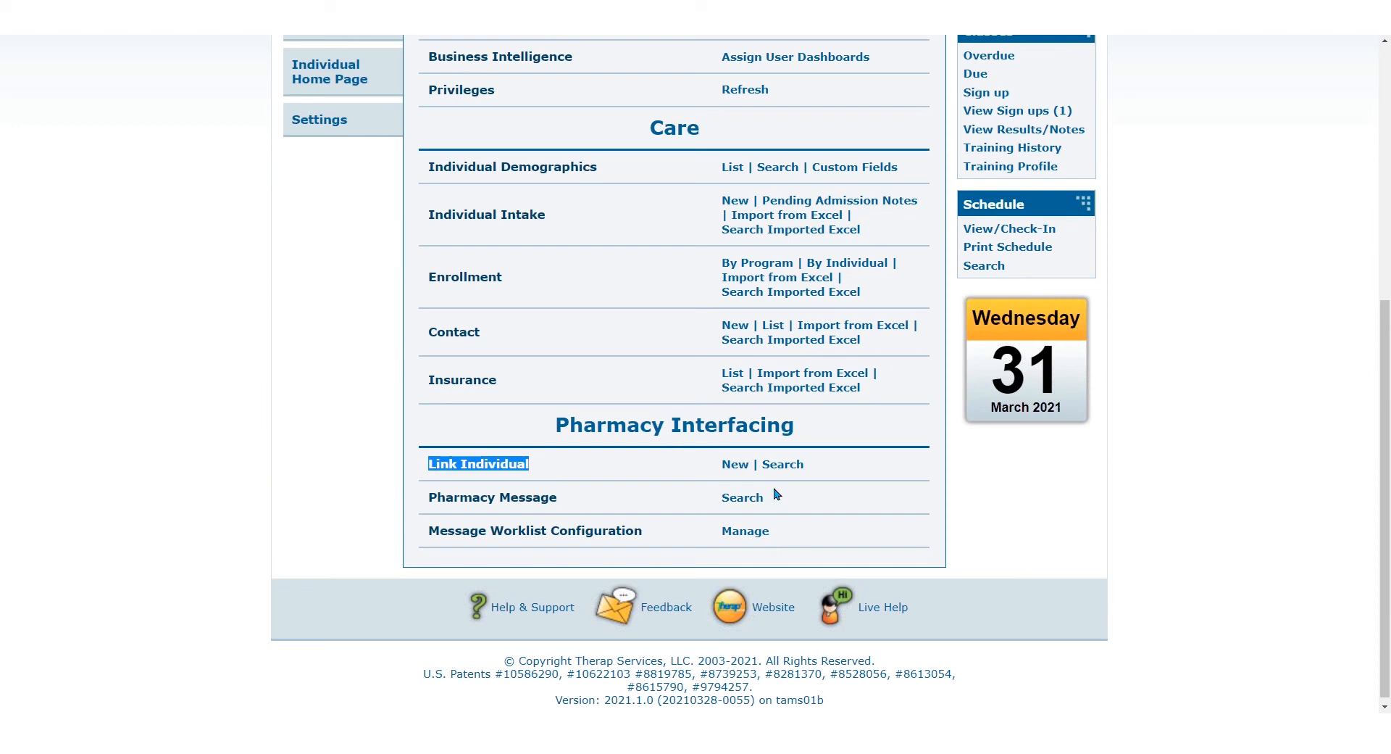
click(737, 468)
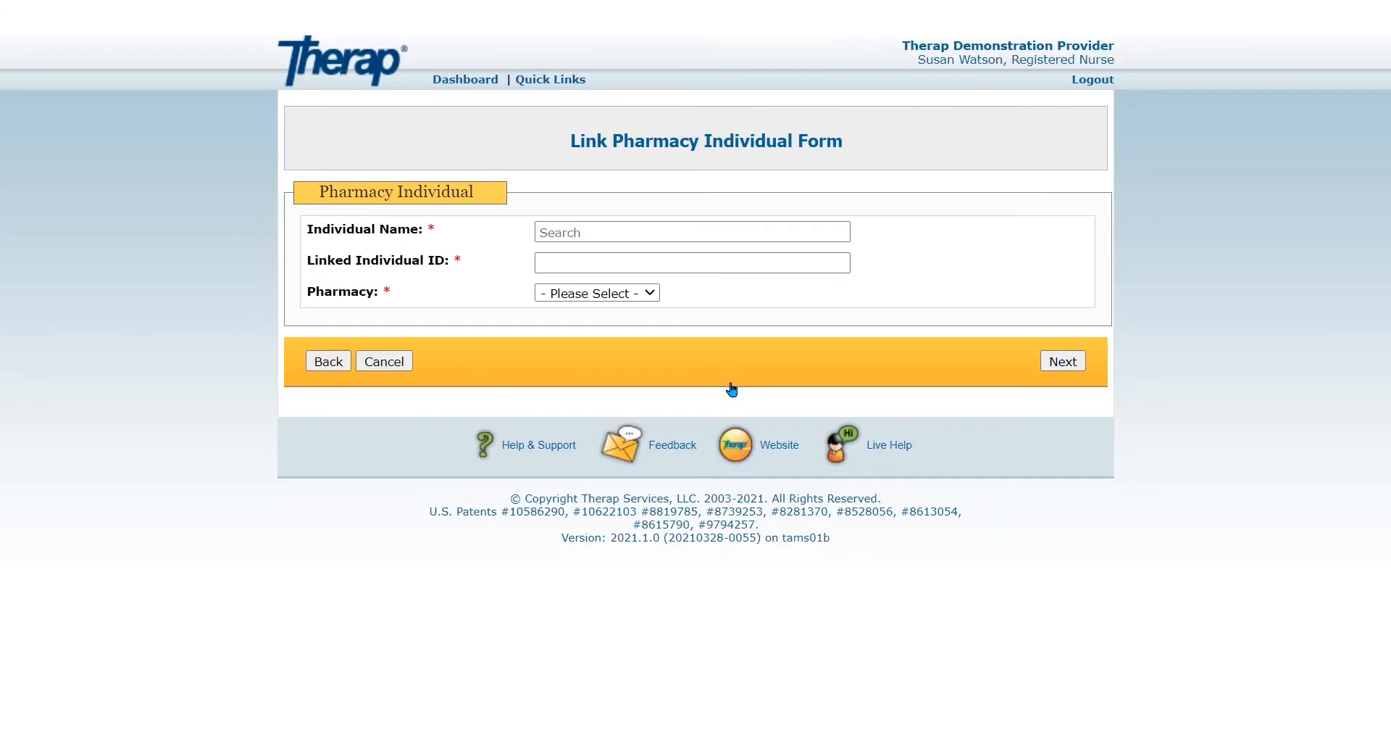
- Fill in the individual's name, paste the copied Linked Individual ID, and set the pharmacy to Demo Pharmacy
click(619, 230)
text(britt)
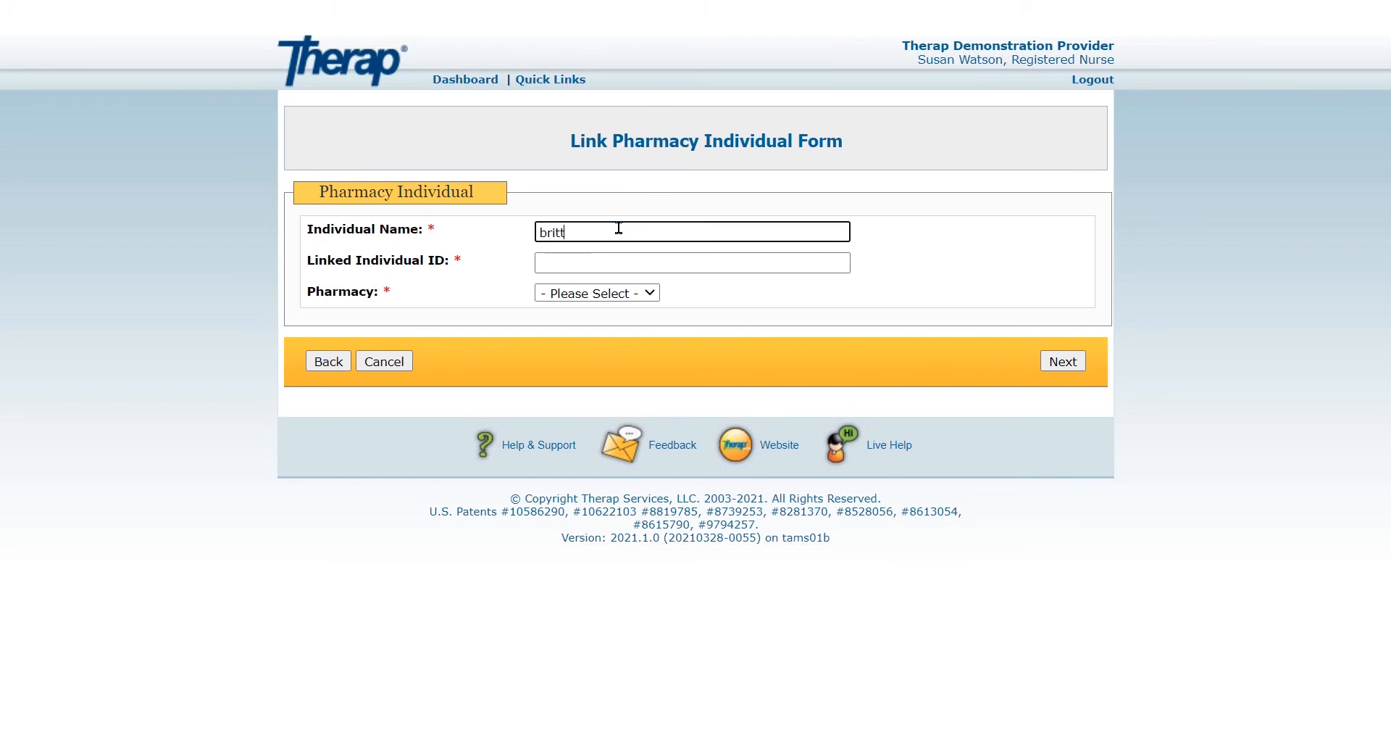
click(621, 253)
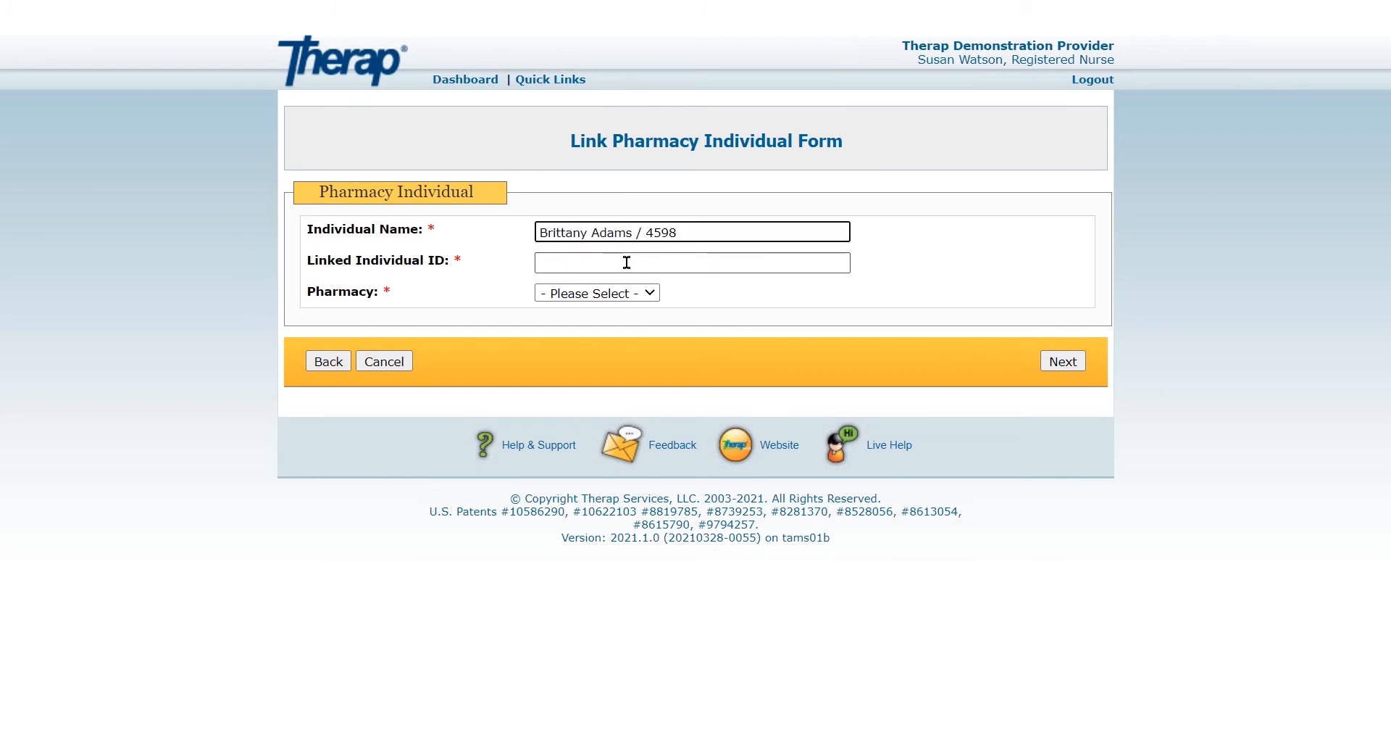
click(626, 264)
right_click(628, 267)
click(668, 377)
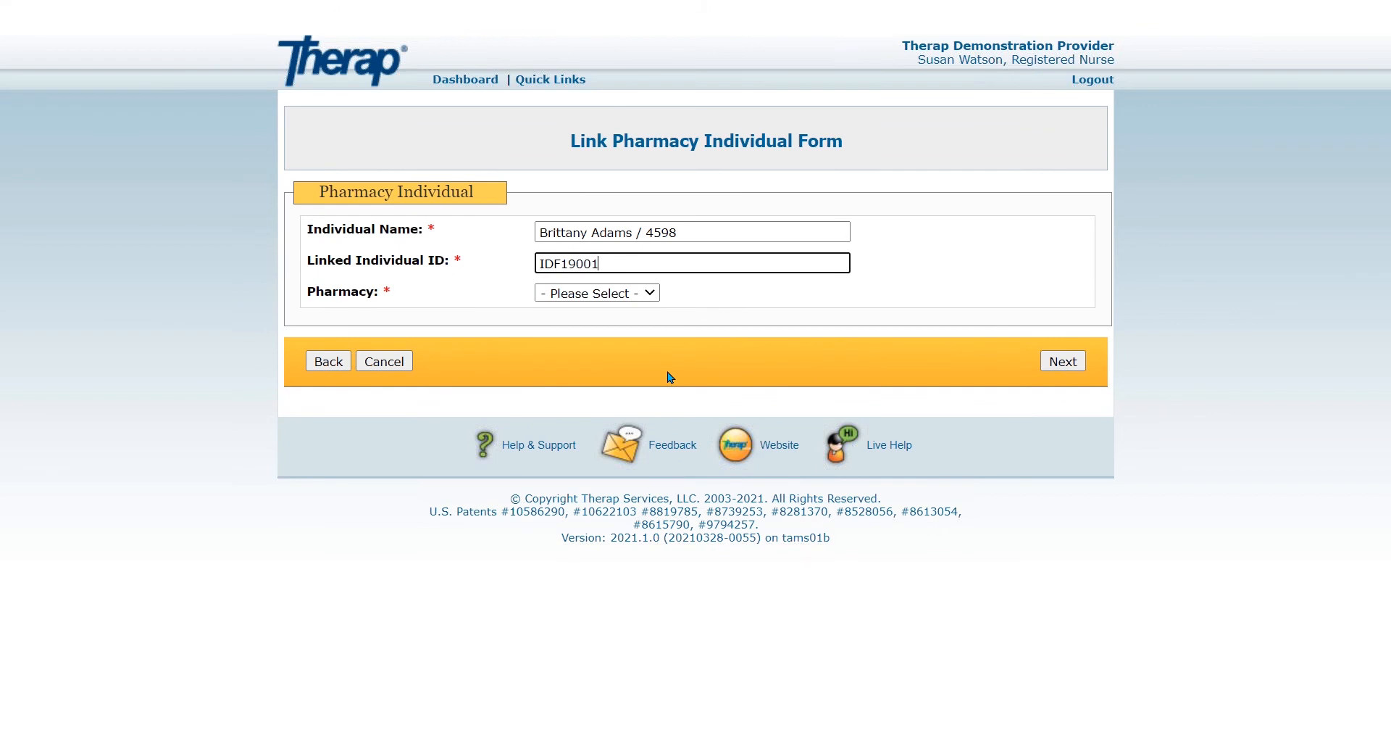
click(645, 293)
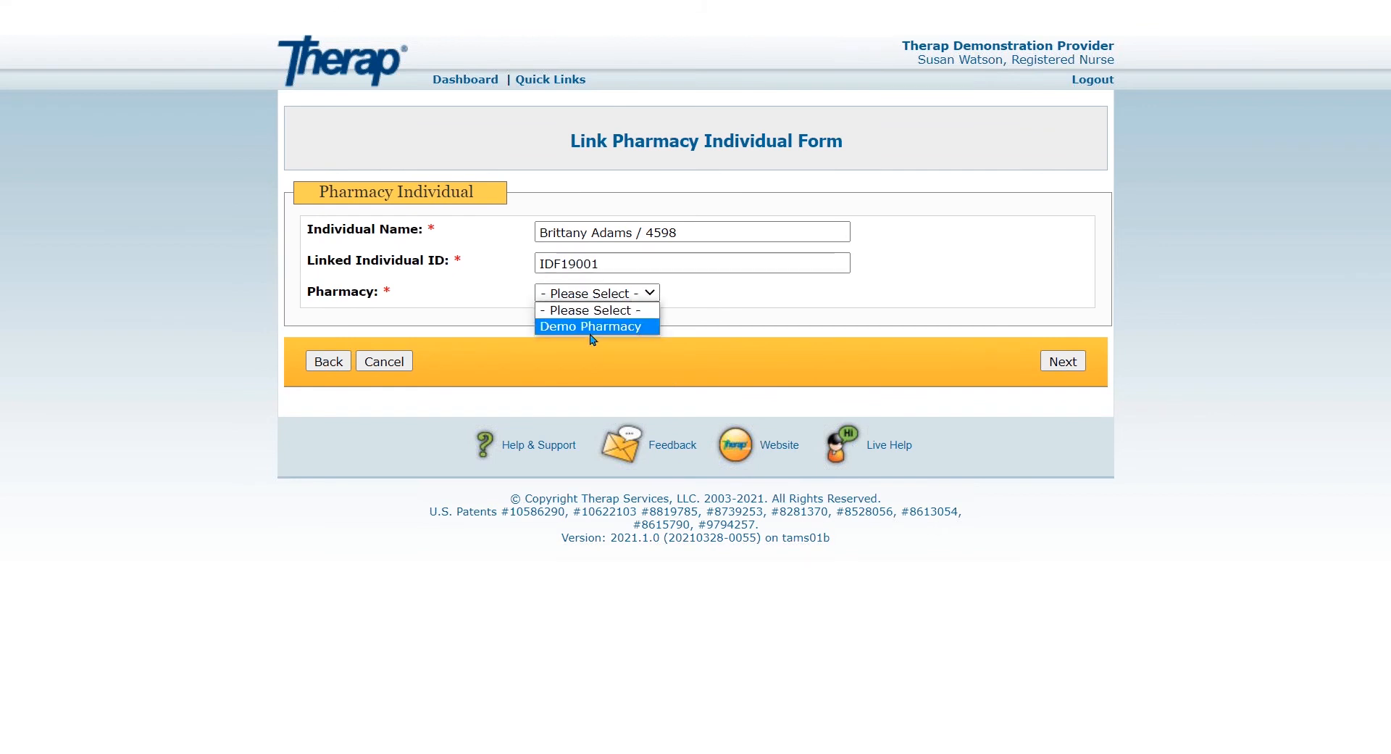
click(609, 328)
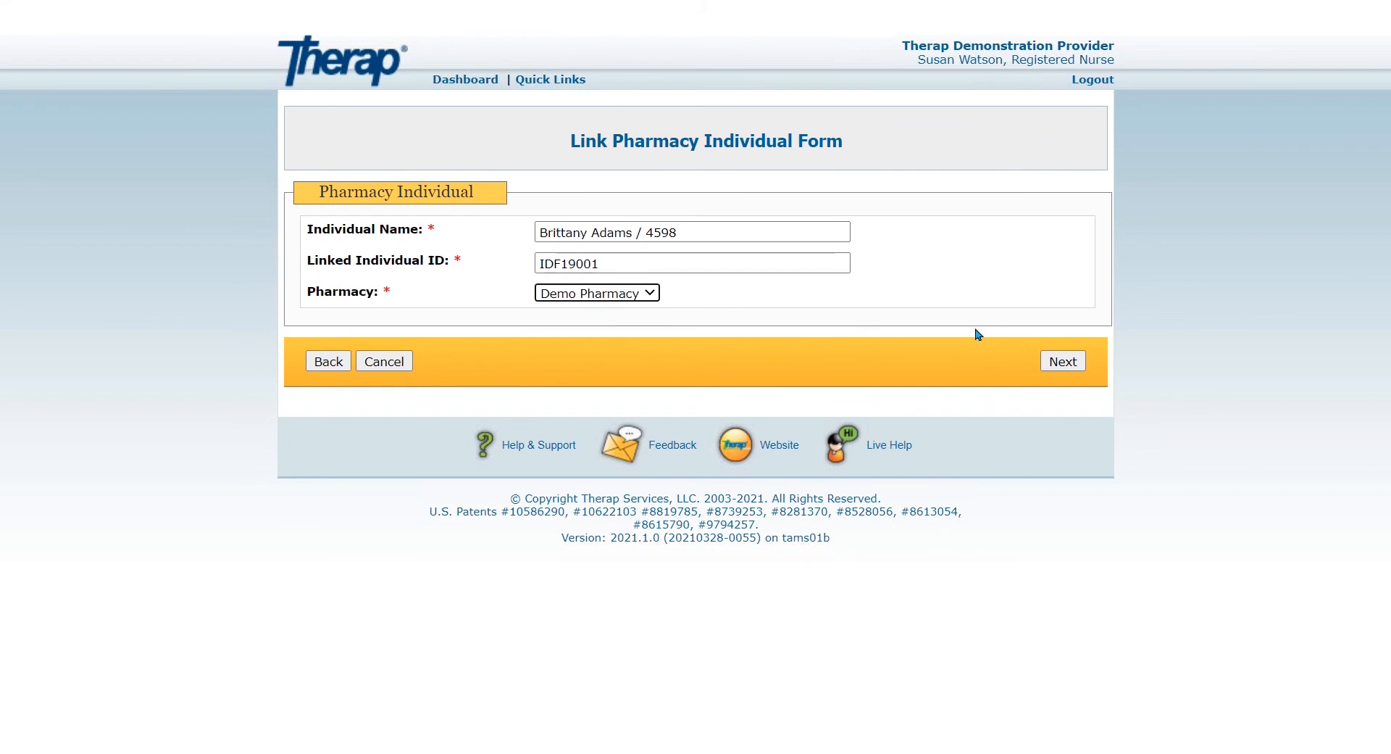
- Proceed to the identification data, compare the Gender values of the Therap and pharmacy individuals, and link them
click(1068, 366)
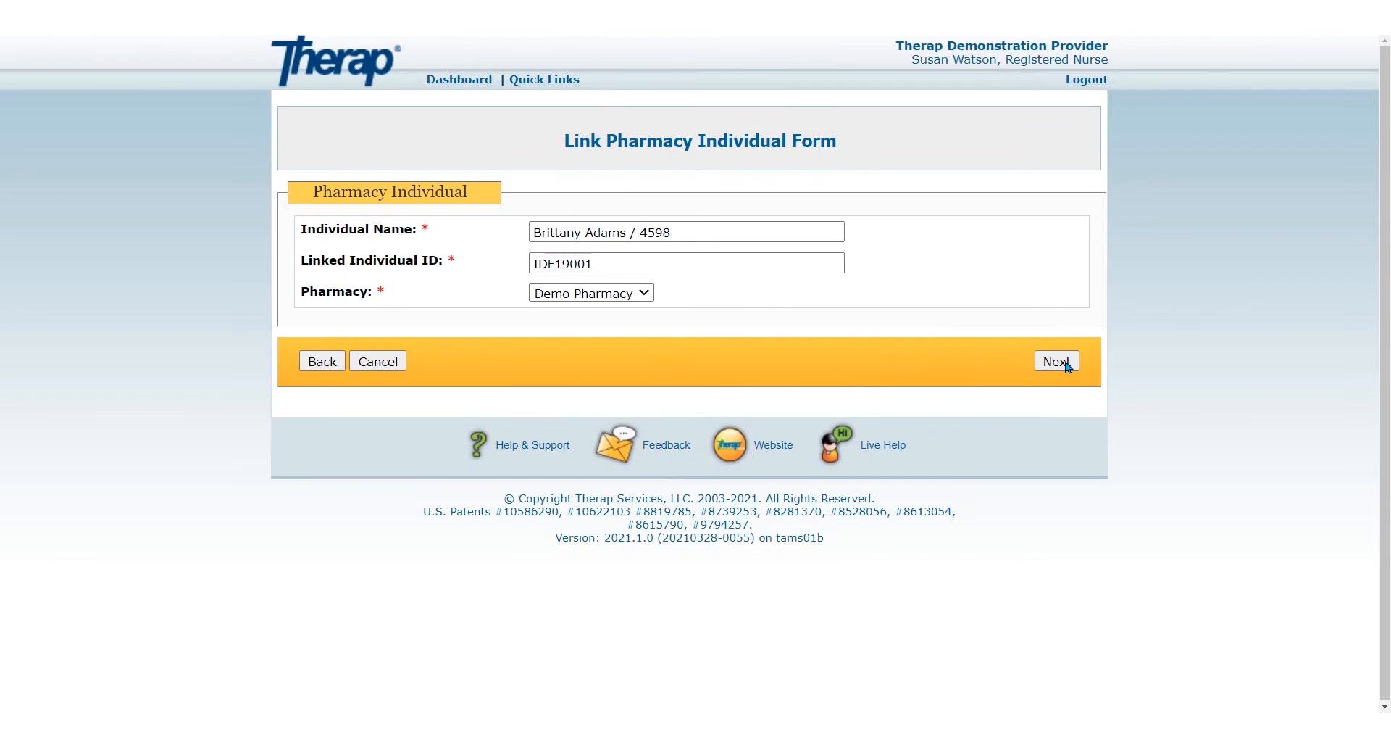
click(1068, 366)
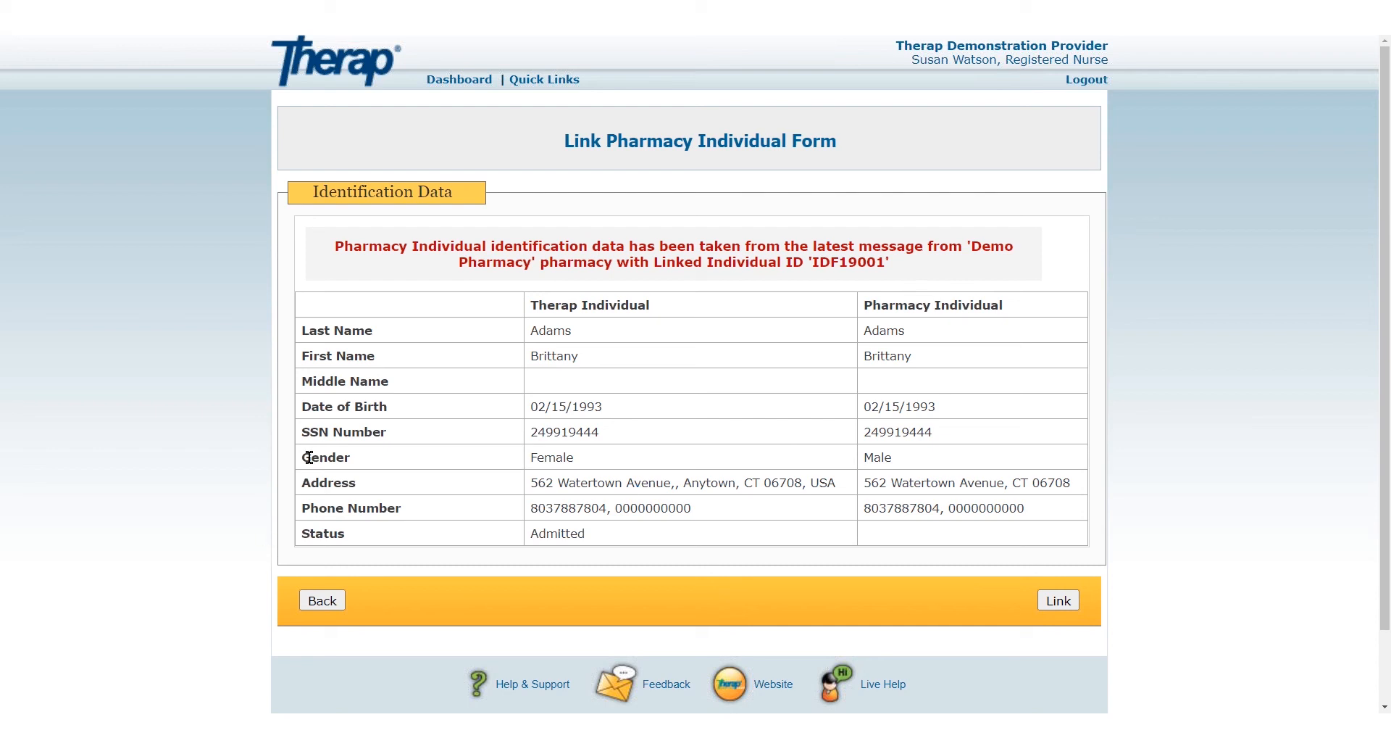
drag(302, 457, 947, 444)
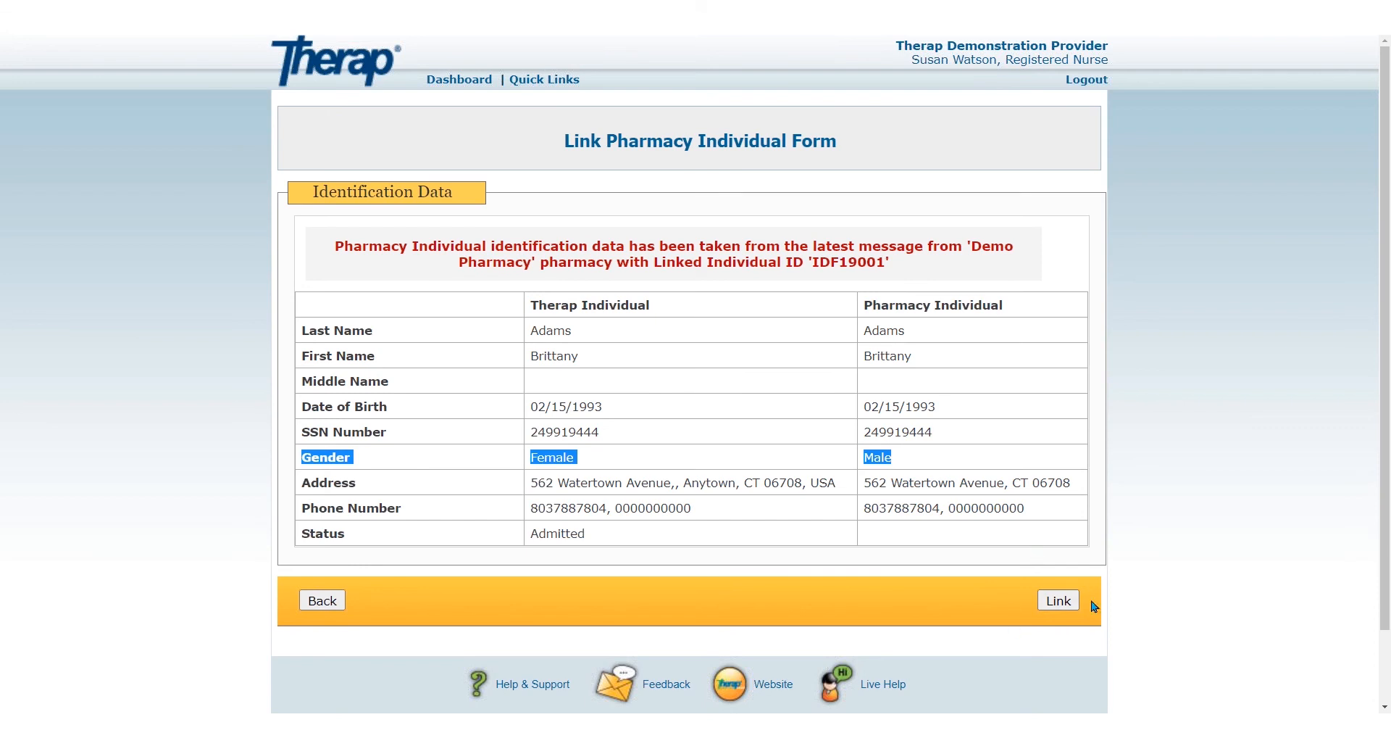
click(1047, 598)
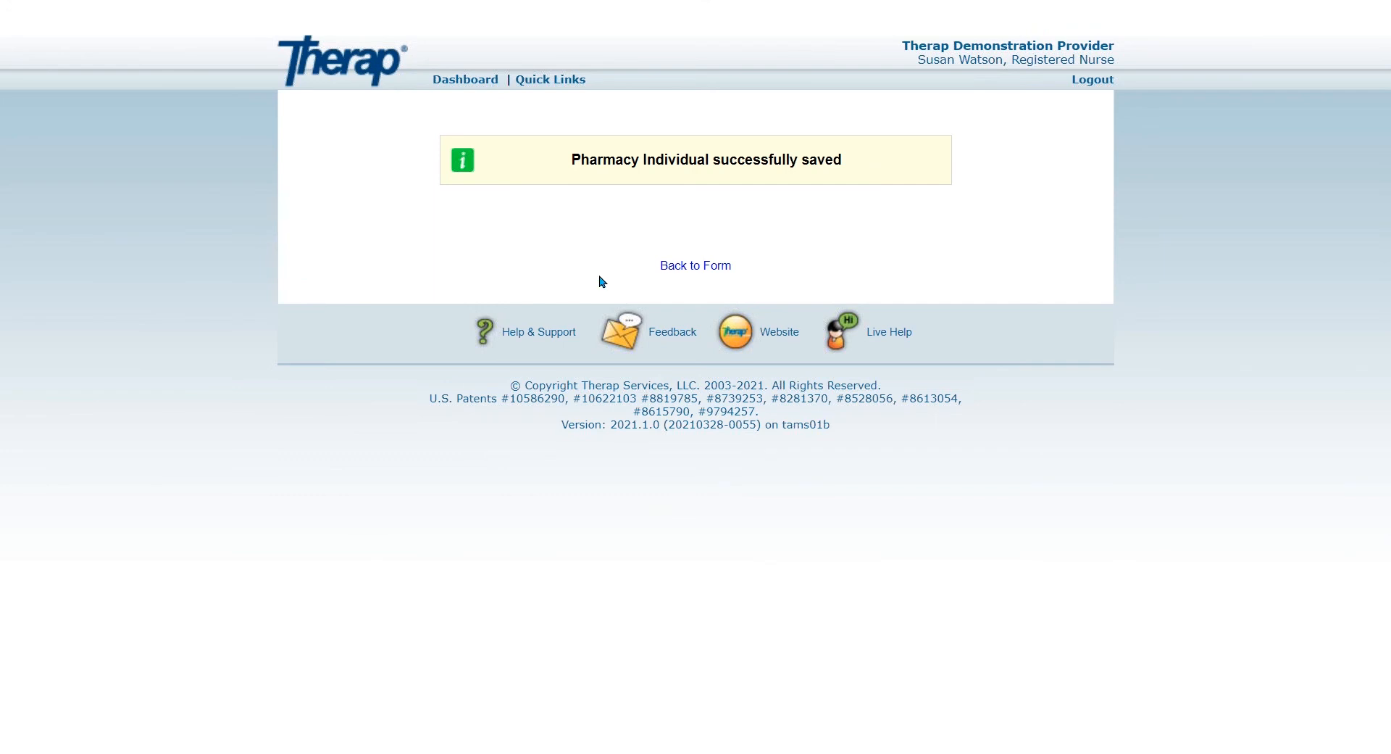
- Return to the saved Link Pharmacy Individual Form and sync its messages
click(654, 263)
click(674, 272)
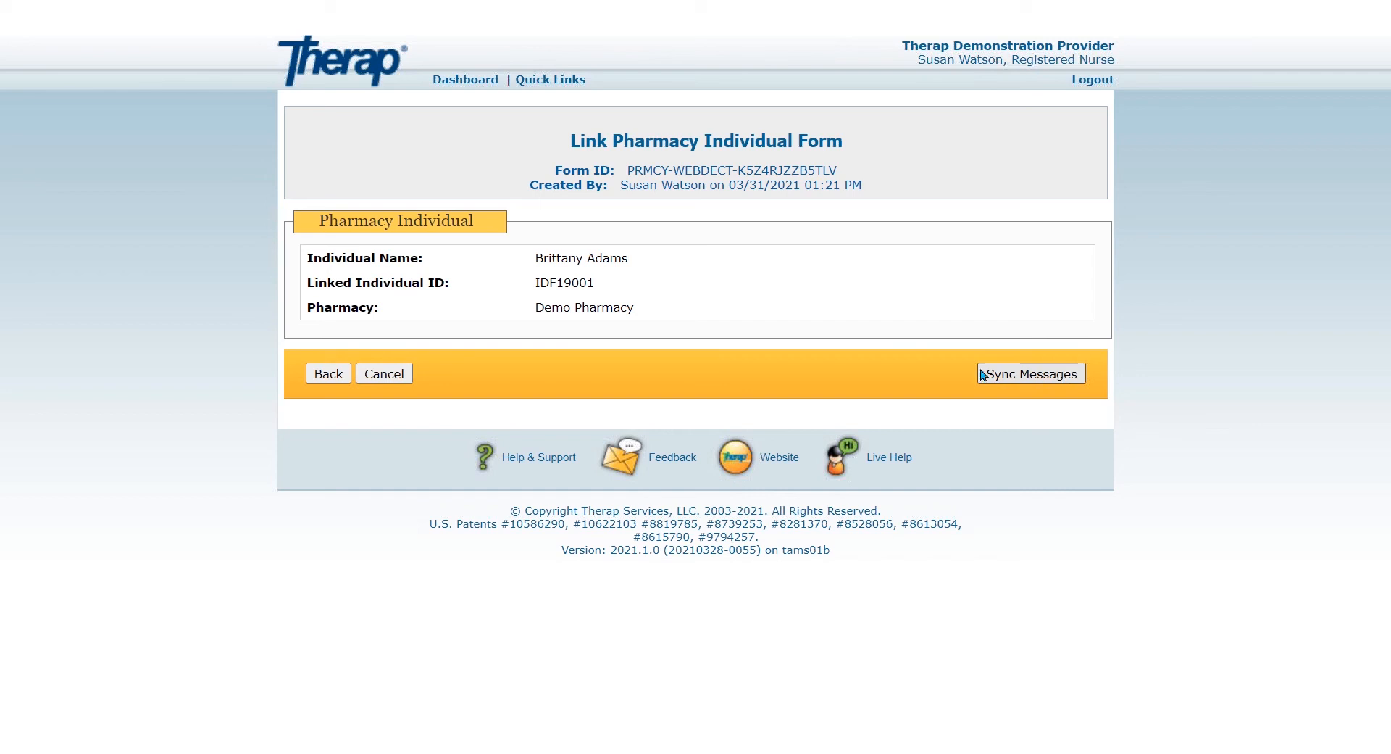
click(1027, 384)
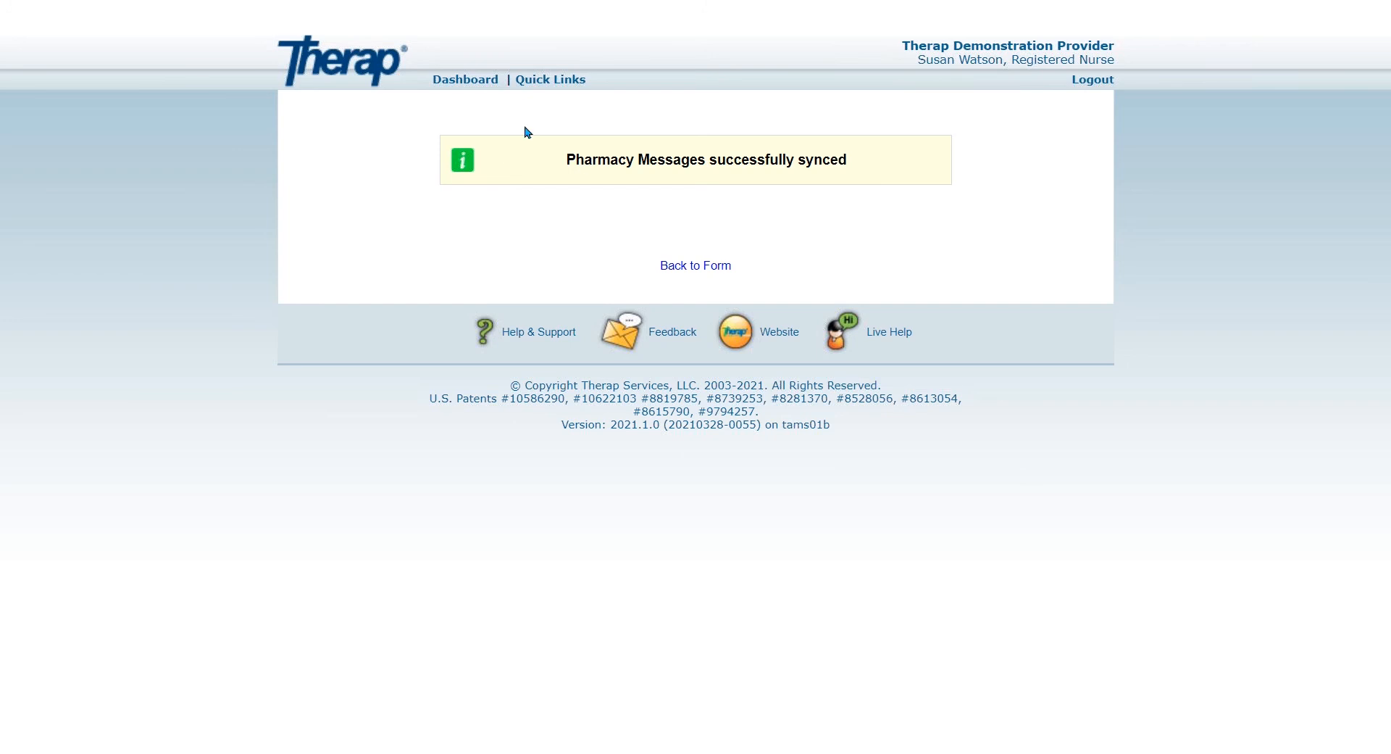
- Go back to the Admin dashboard and open the Link Individual search under Pharmacy Interfacing
click(468, 86)
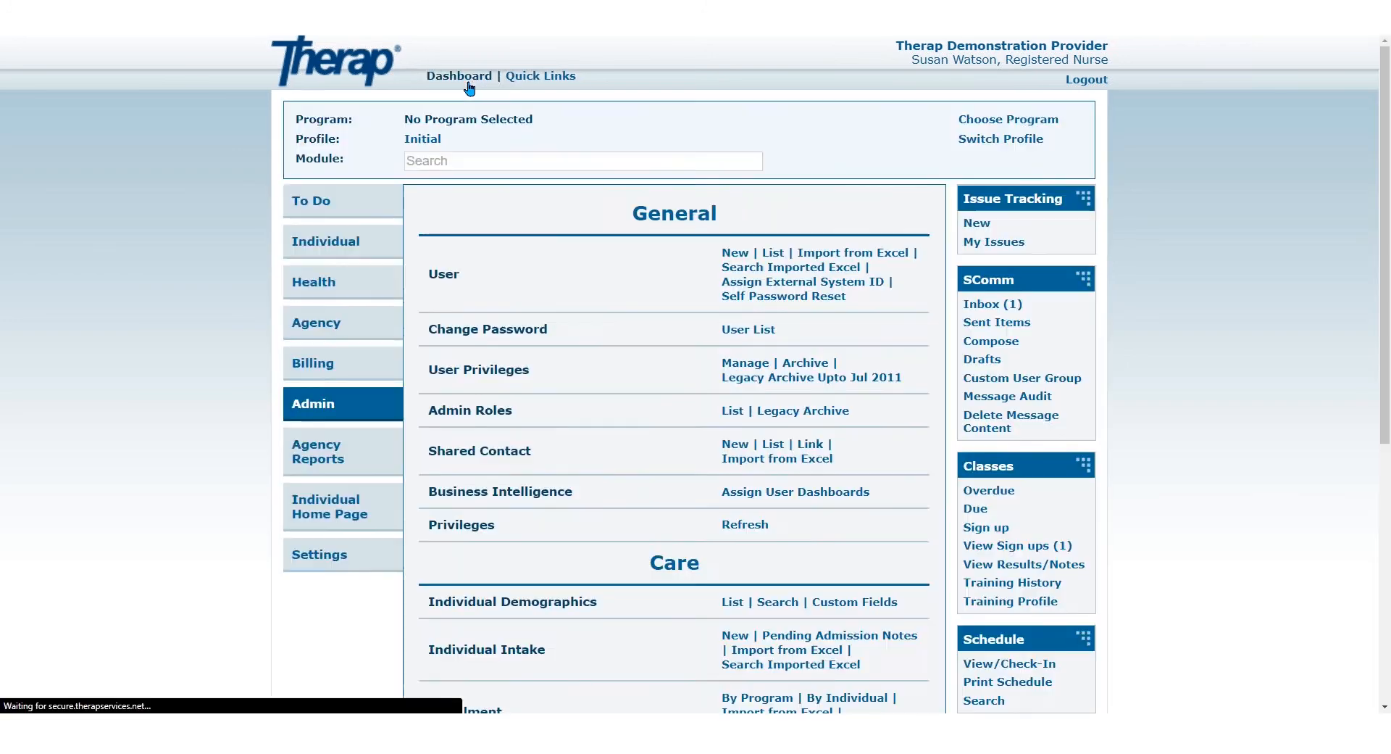
scroll(815, 464, down, 3)
scroll(817, 475, down, 3)
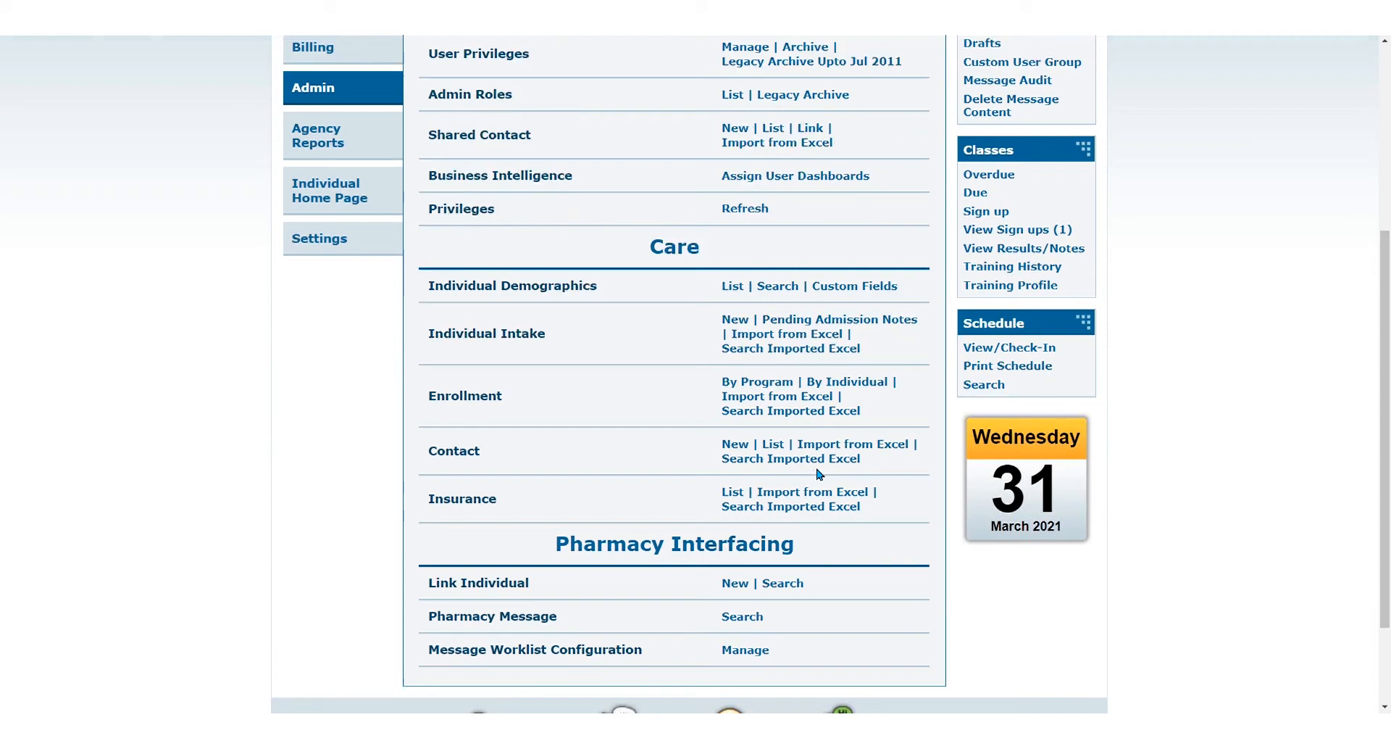
drag(444, 535, 587, 541)
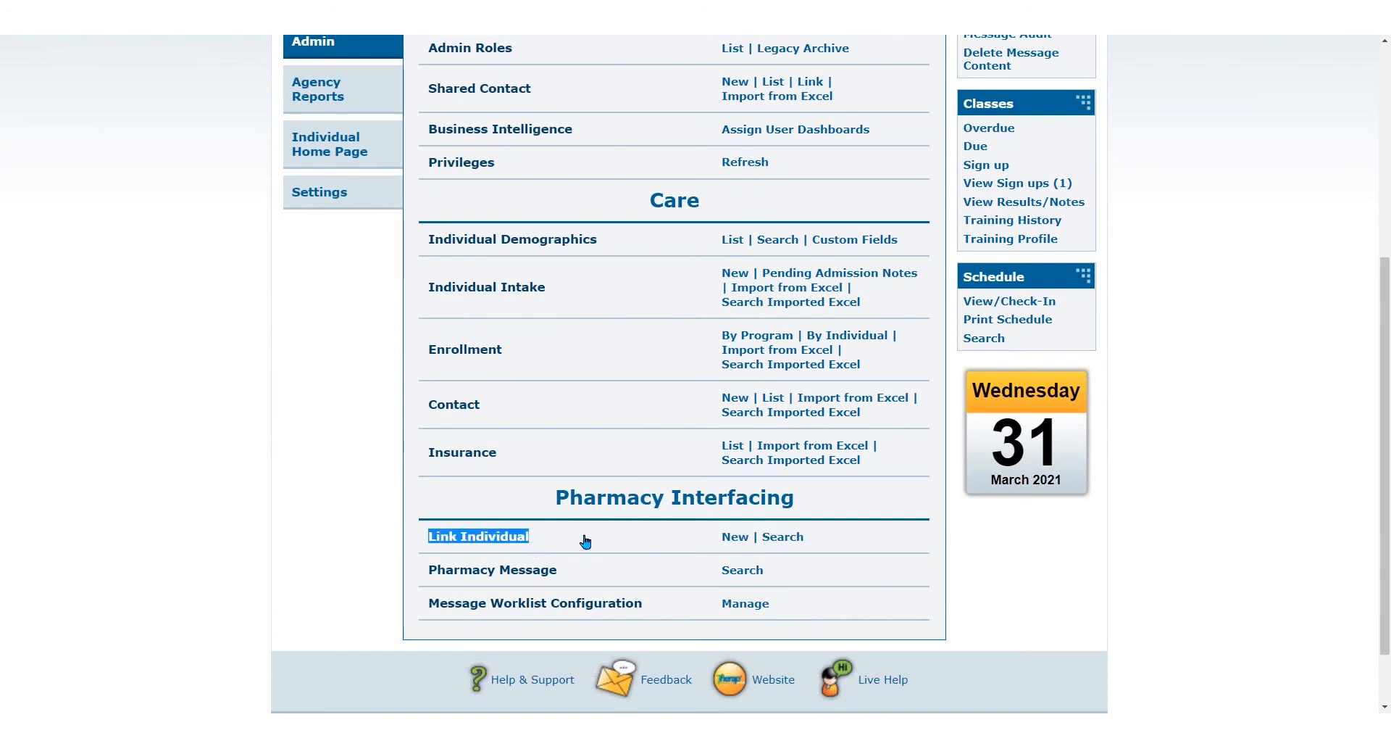
click(791, 542)
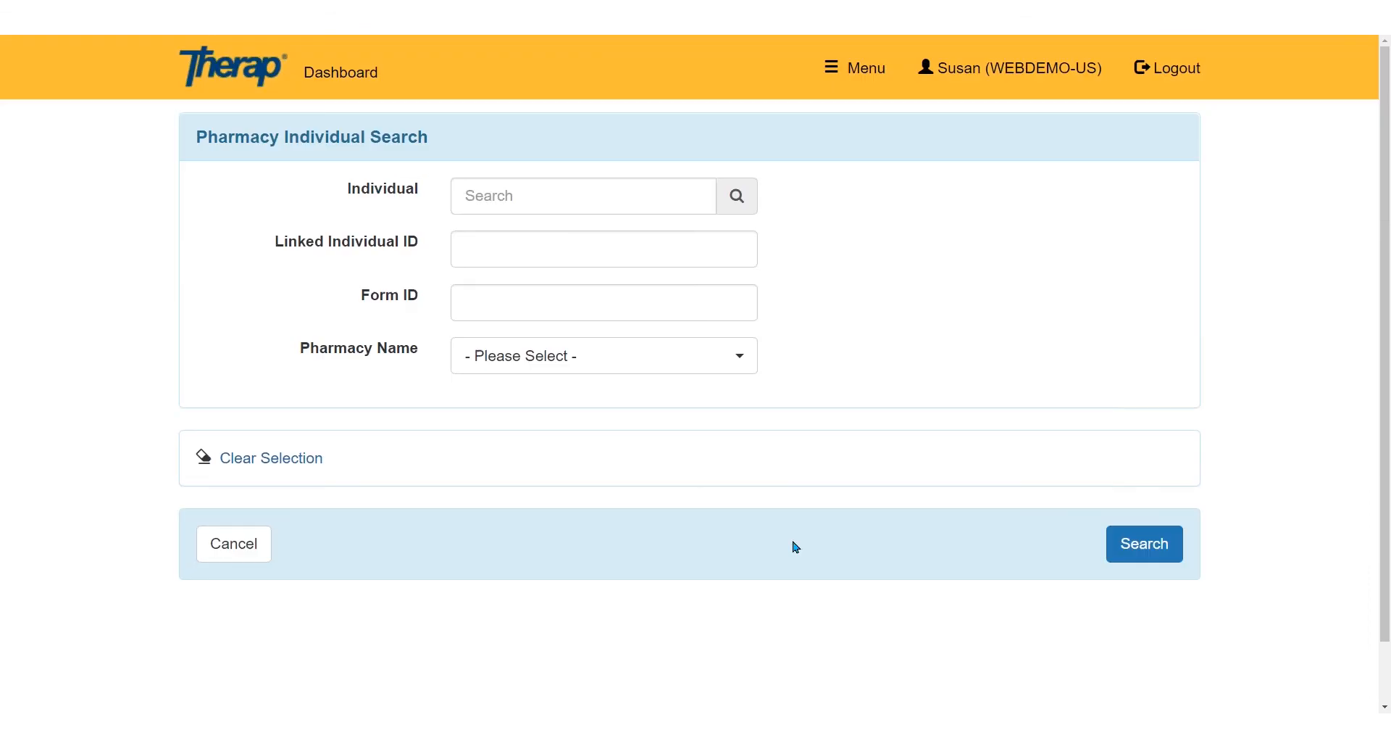
- Search for the linked individual by name, open the matching link form, and close it without syncing
text(britt)
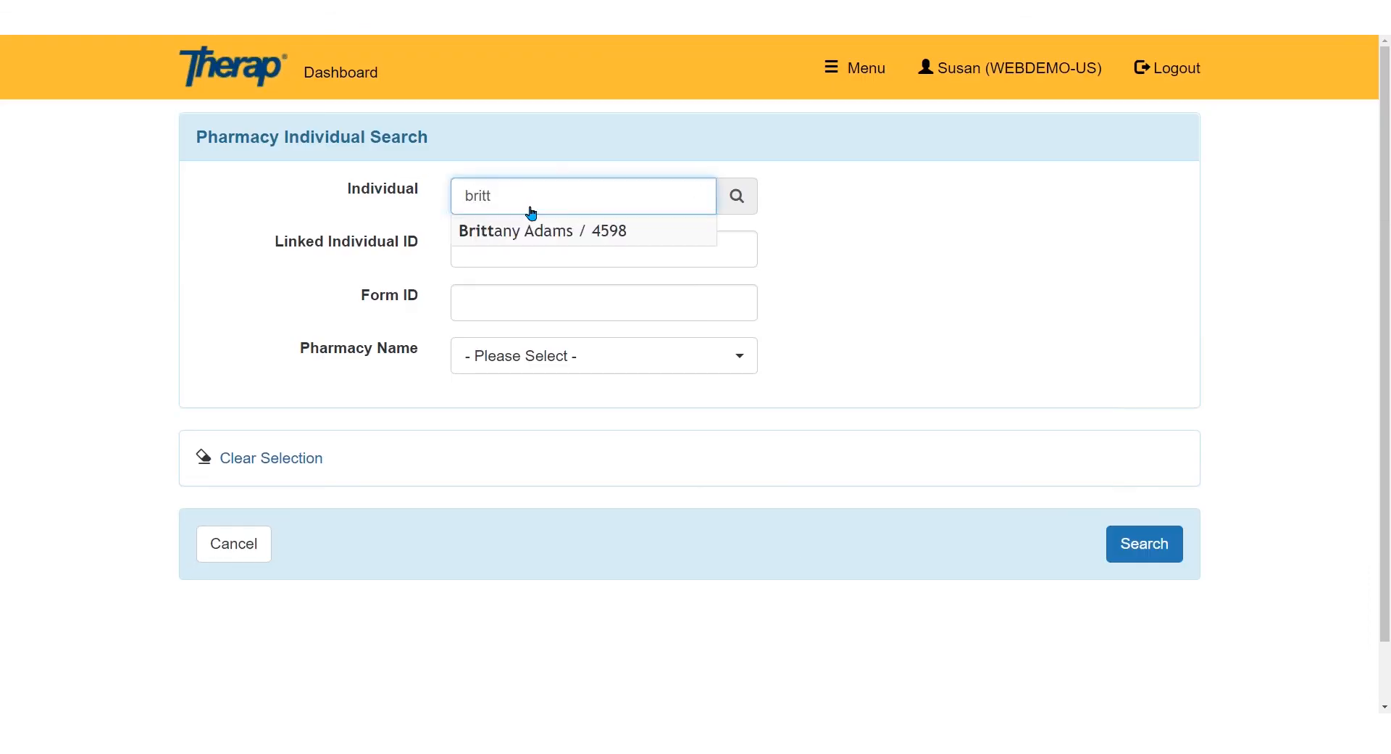
click(532, 228)
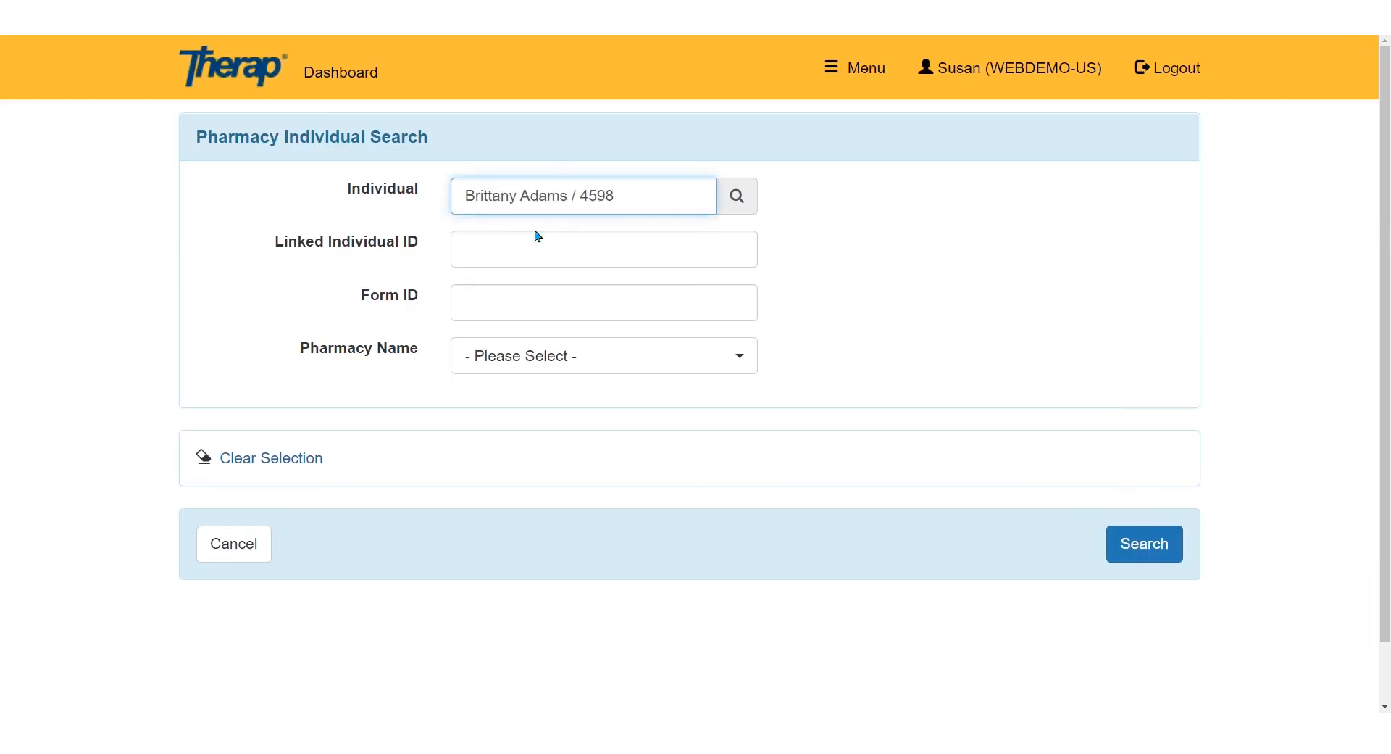
click(1169, 556)
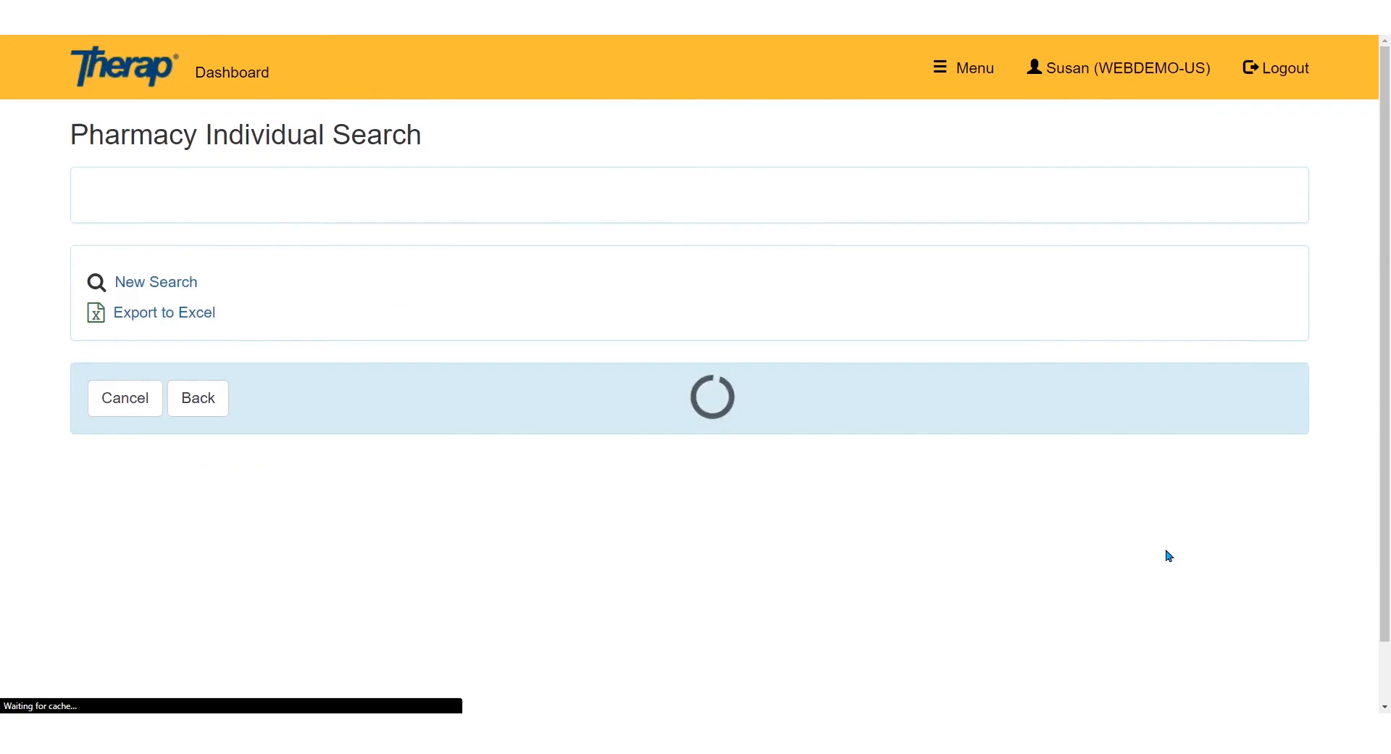
click(923, 306)
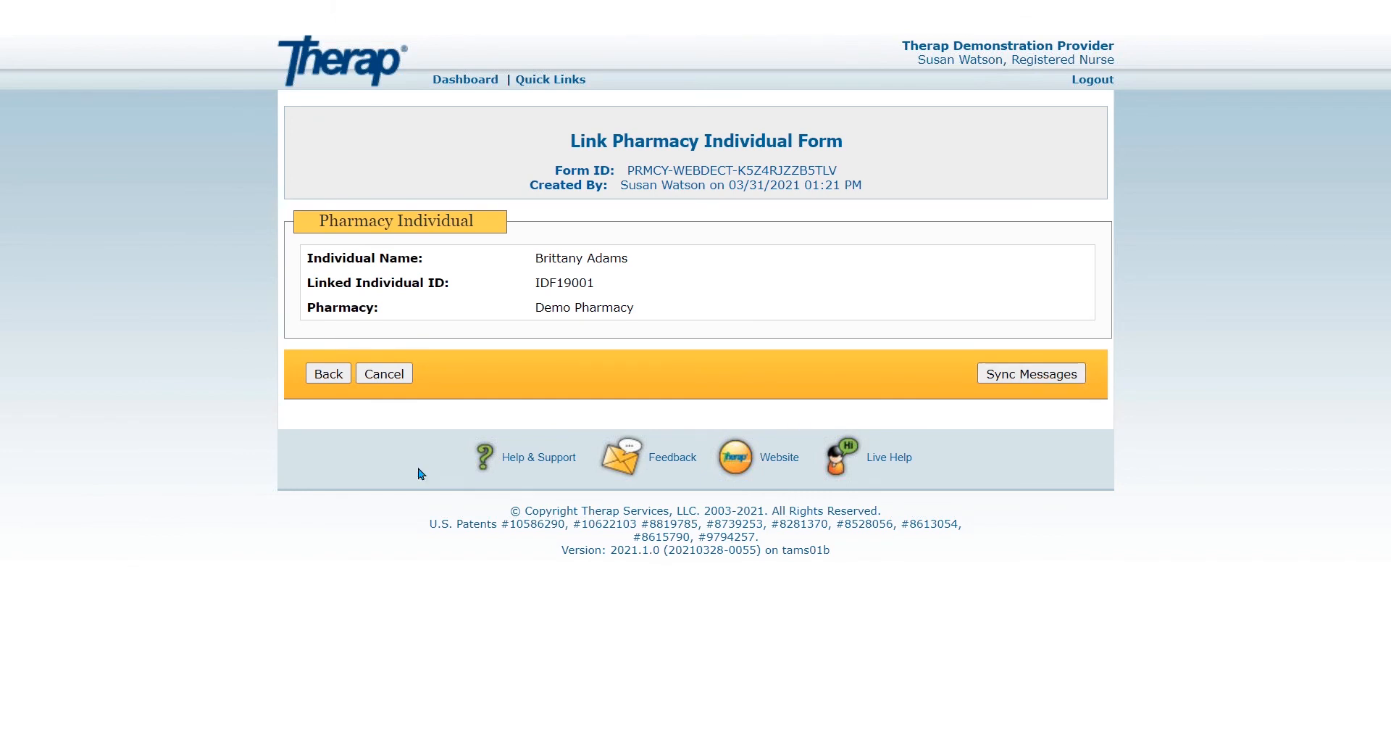
click(374, 382)
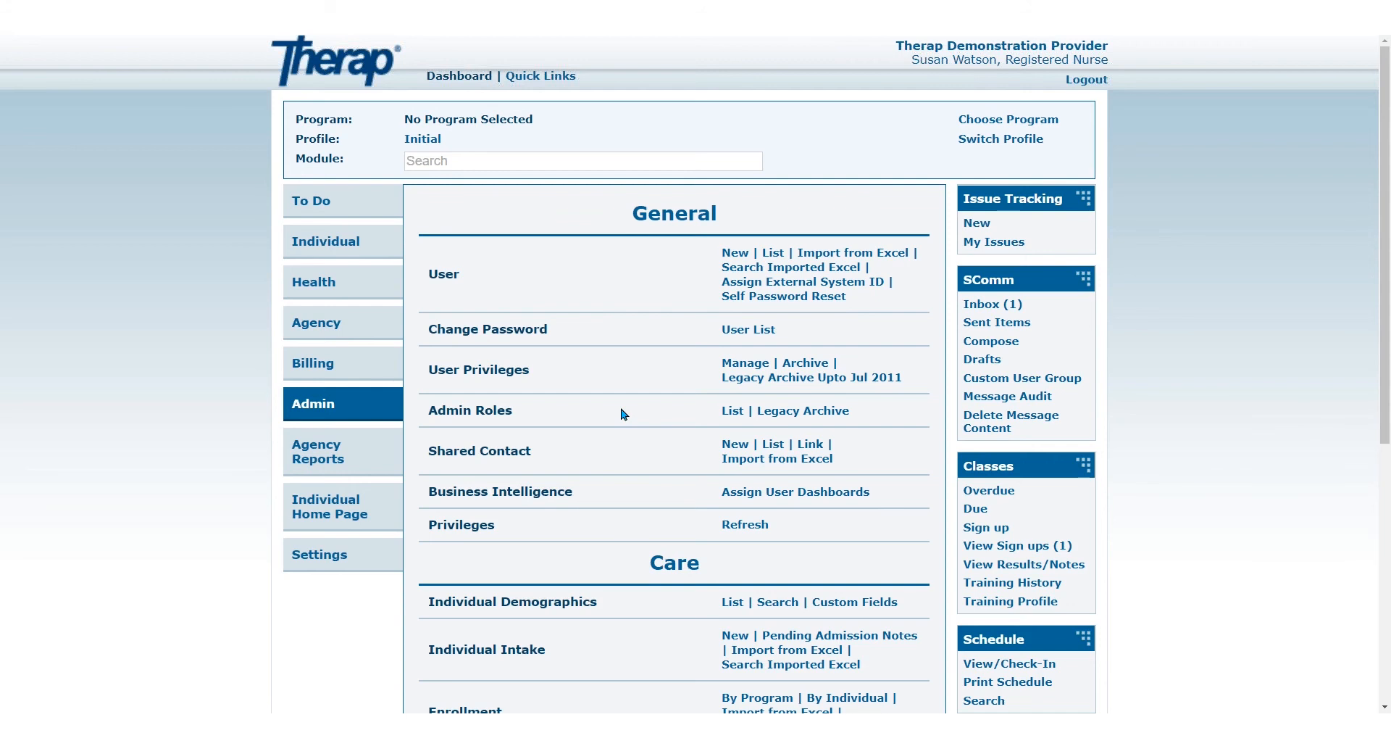
- Review the Message Worklist Configuration, Pharmacy Message and Link Individual entries under Pharmacy Interfacing
scroll(662, 413, down, 6)
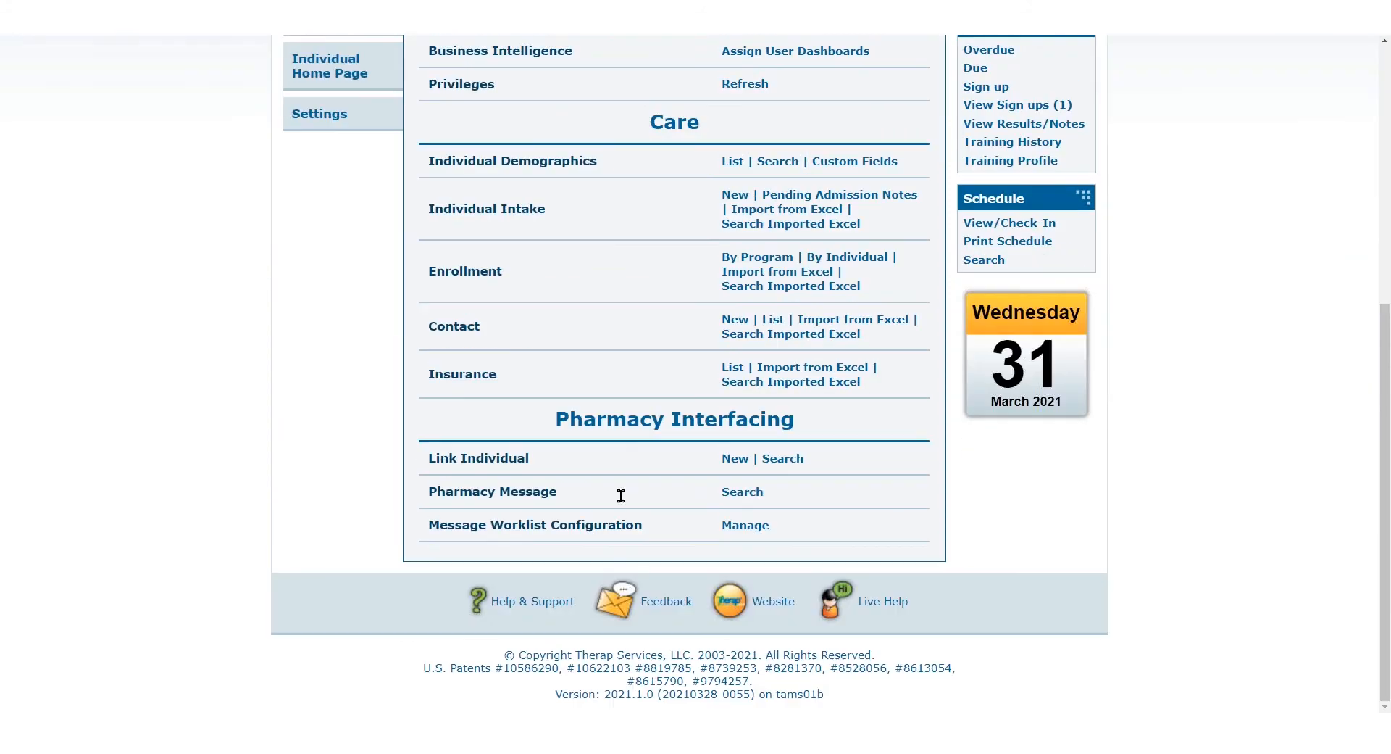
drag(429, 524, 661, 528)
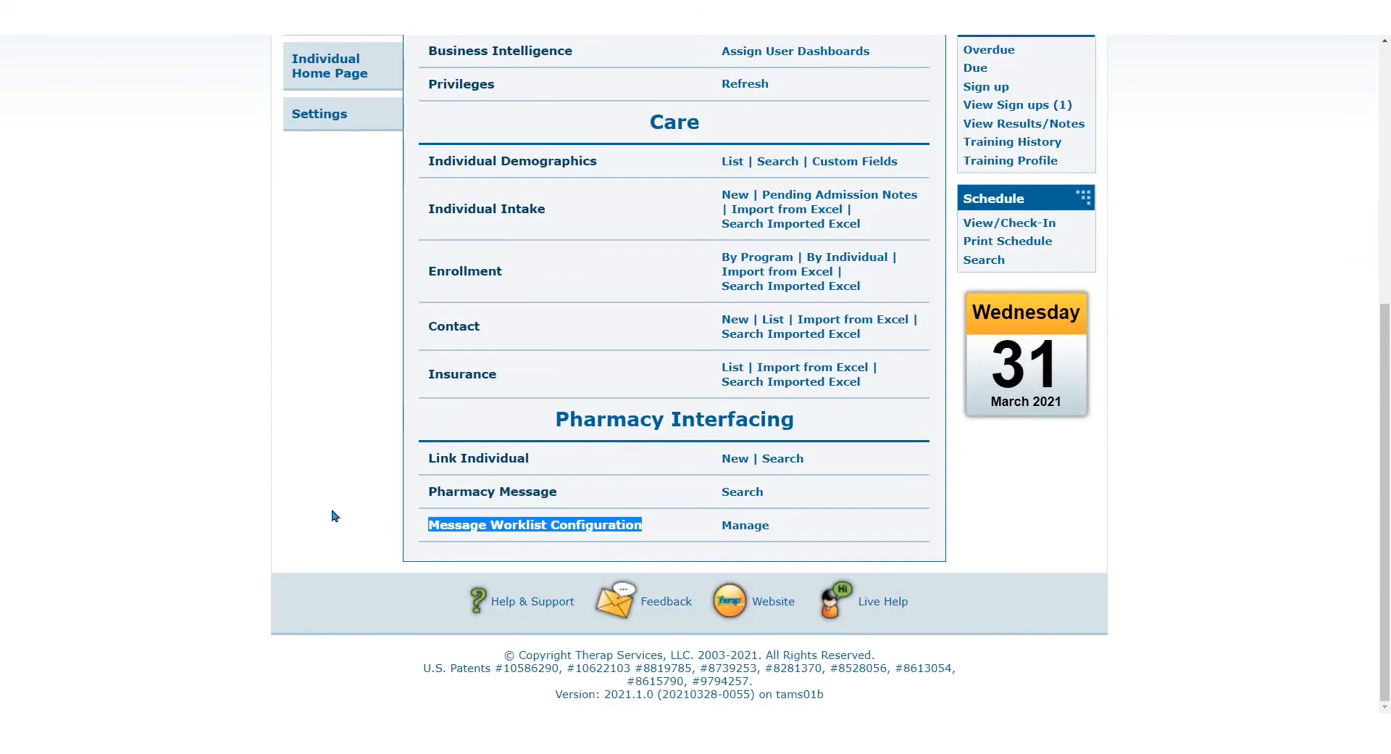
drag(428, 491, 627, 501)
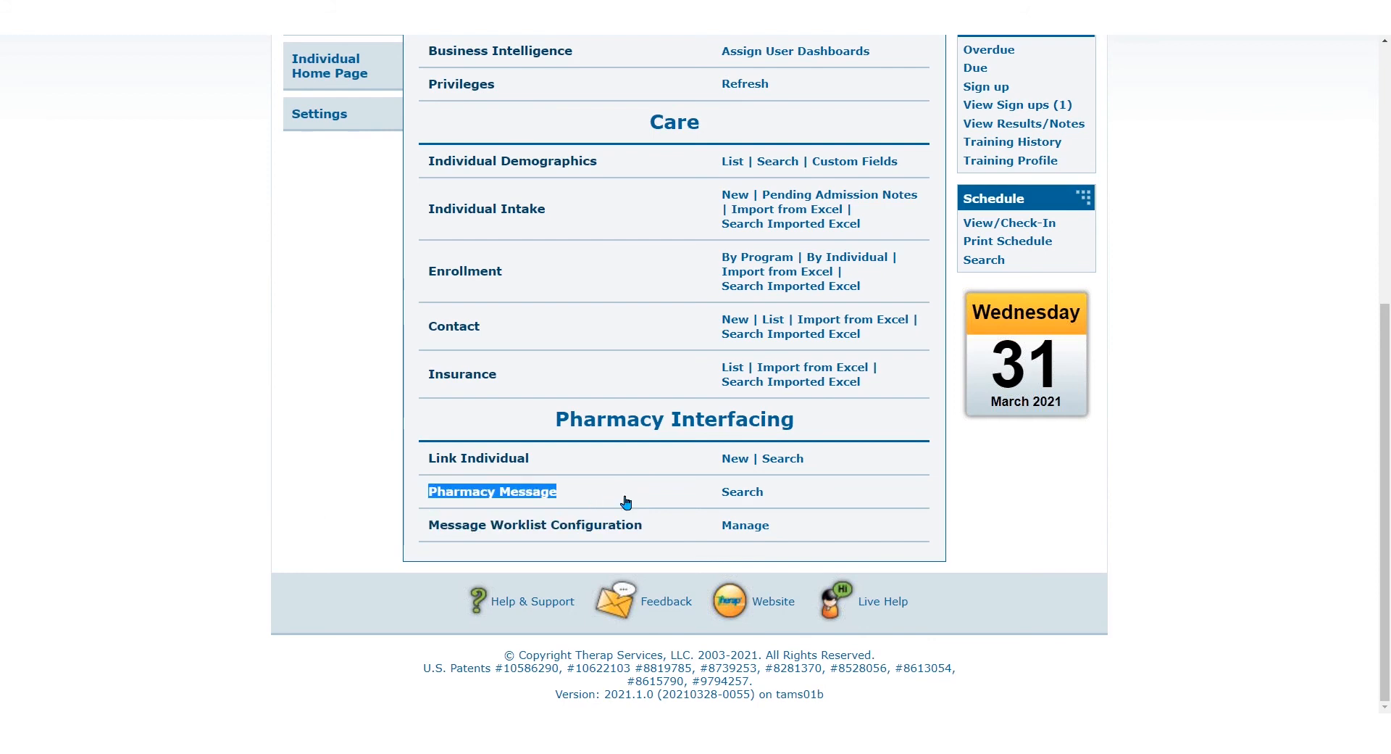
click(745, 497)
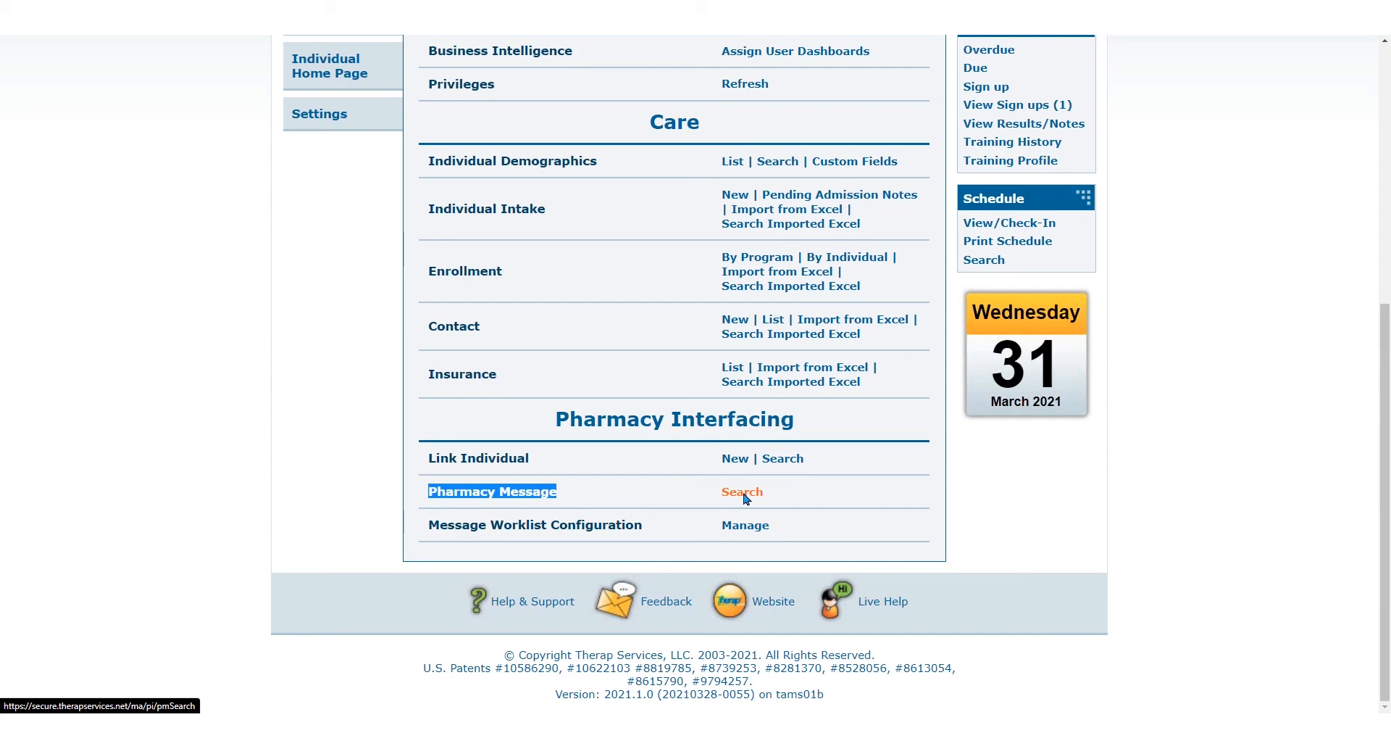
drag(428, 457, 532, 454)
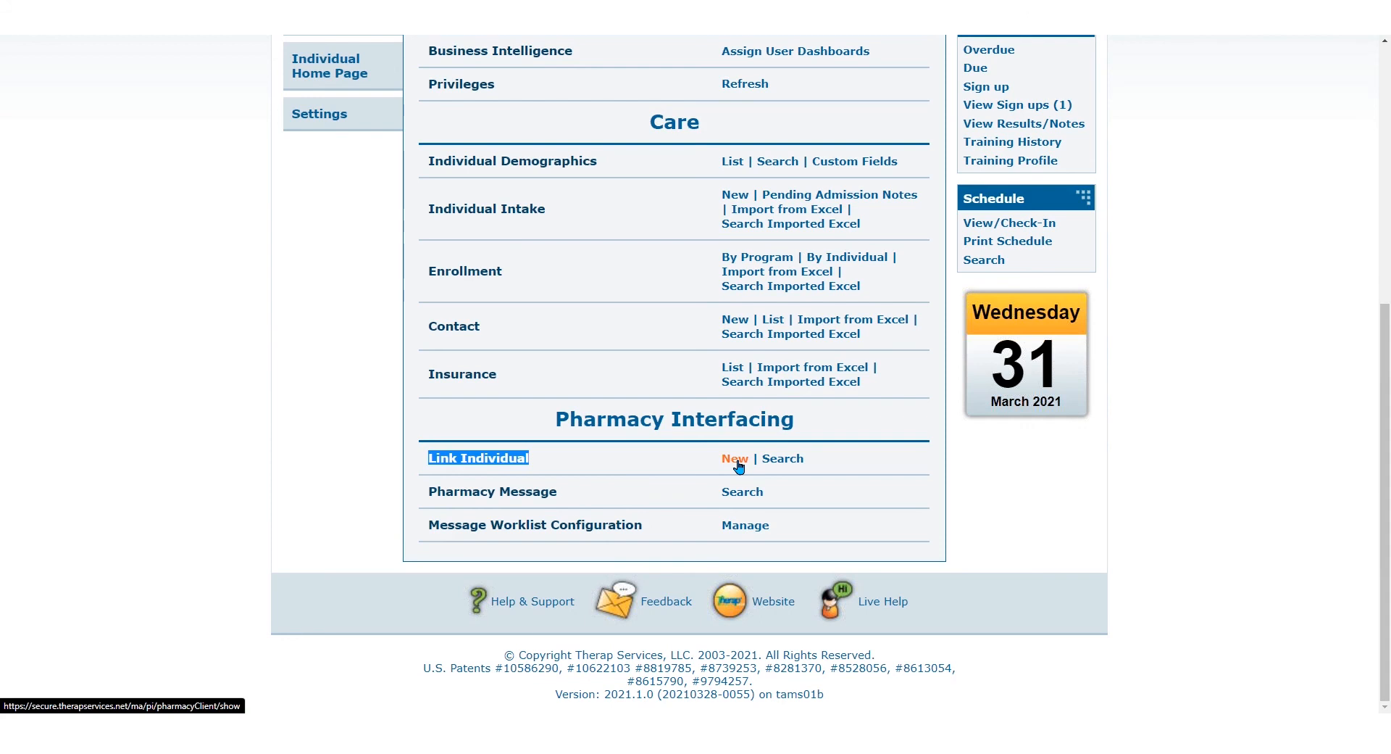
scroll(739, 466, up, 1)
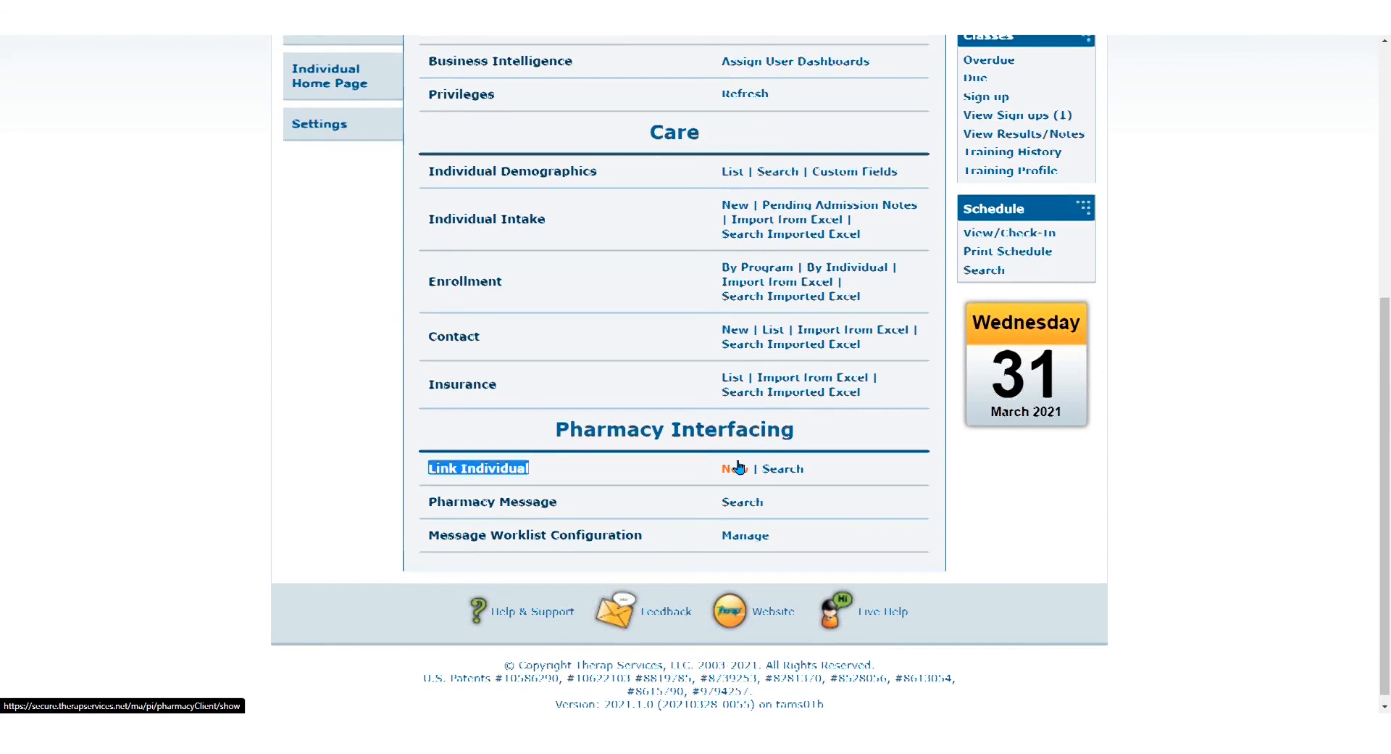
scroll(738, 466, up, 1)
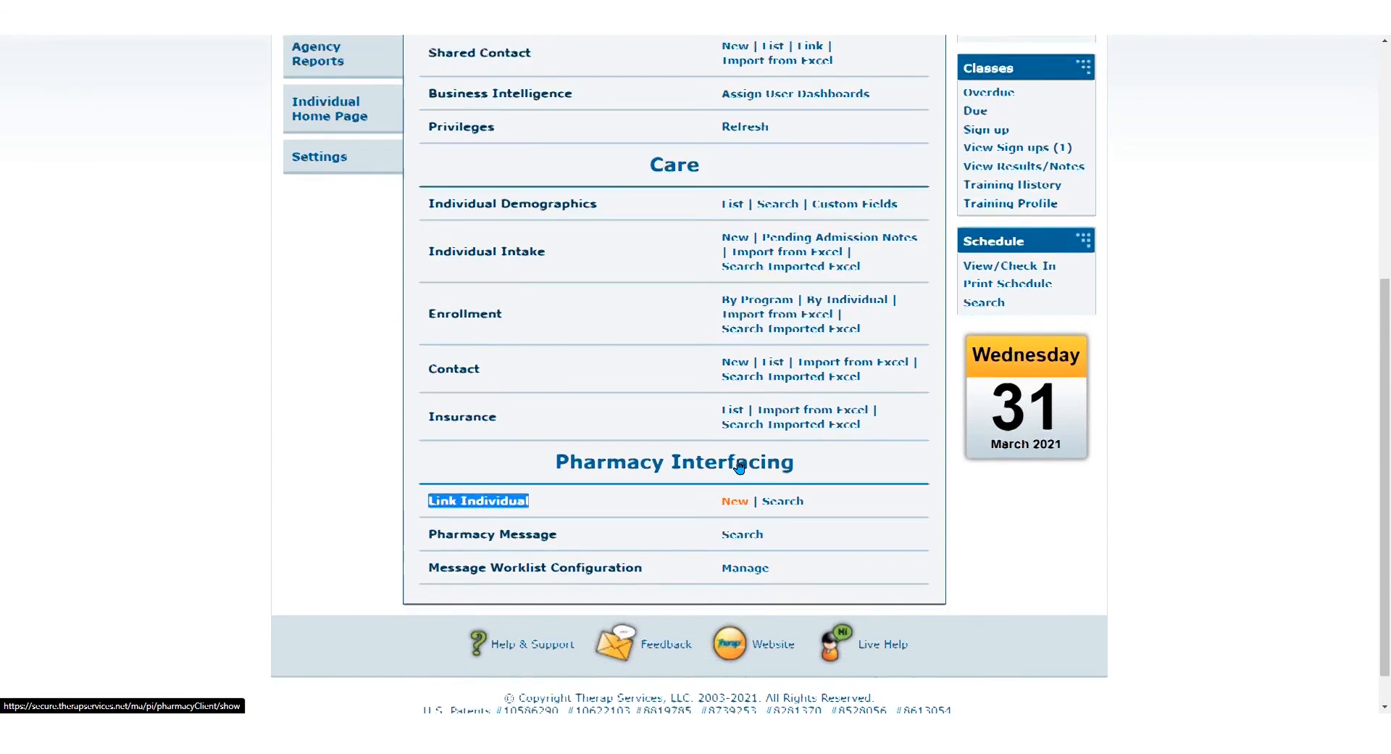
- Open the User Privileges management list and bring up the active Registered Nurse account's privileges
scroll(739, 466, up, 5)
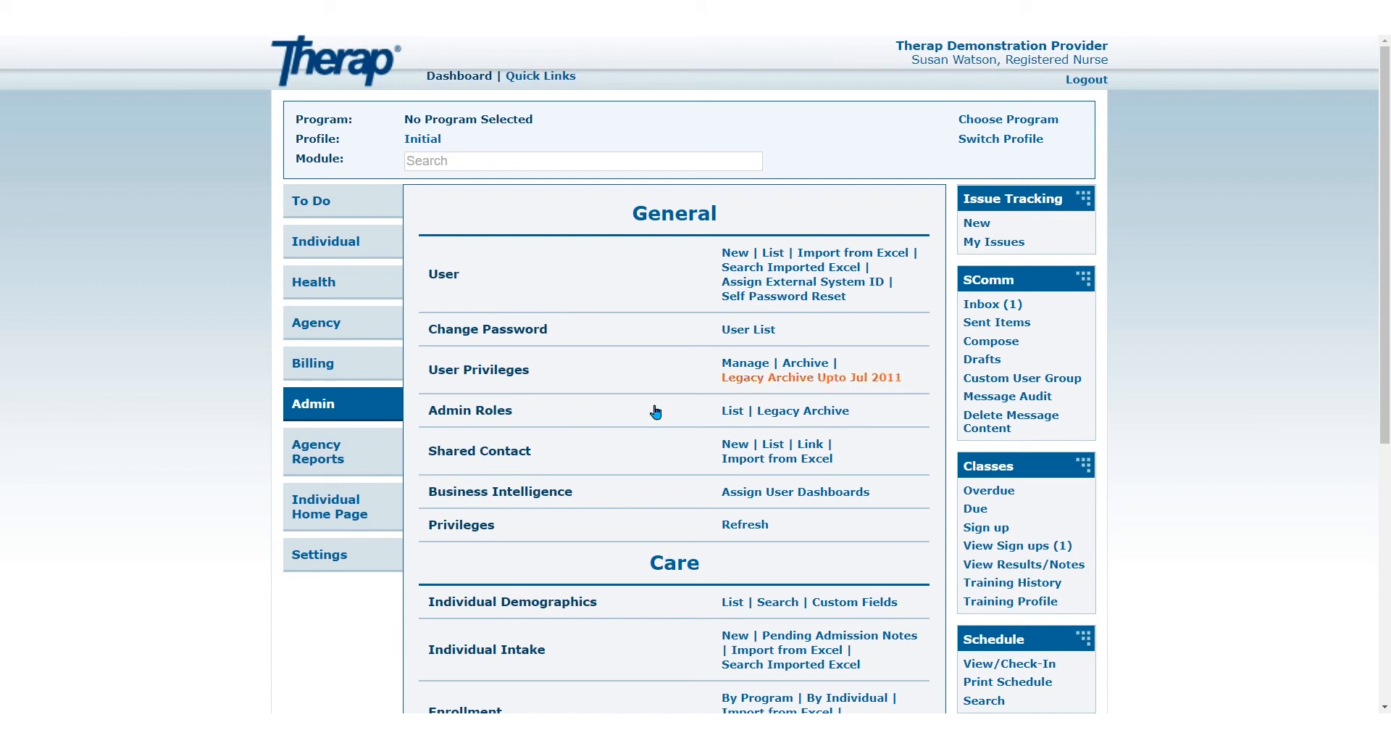
click(736, 367)
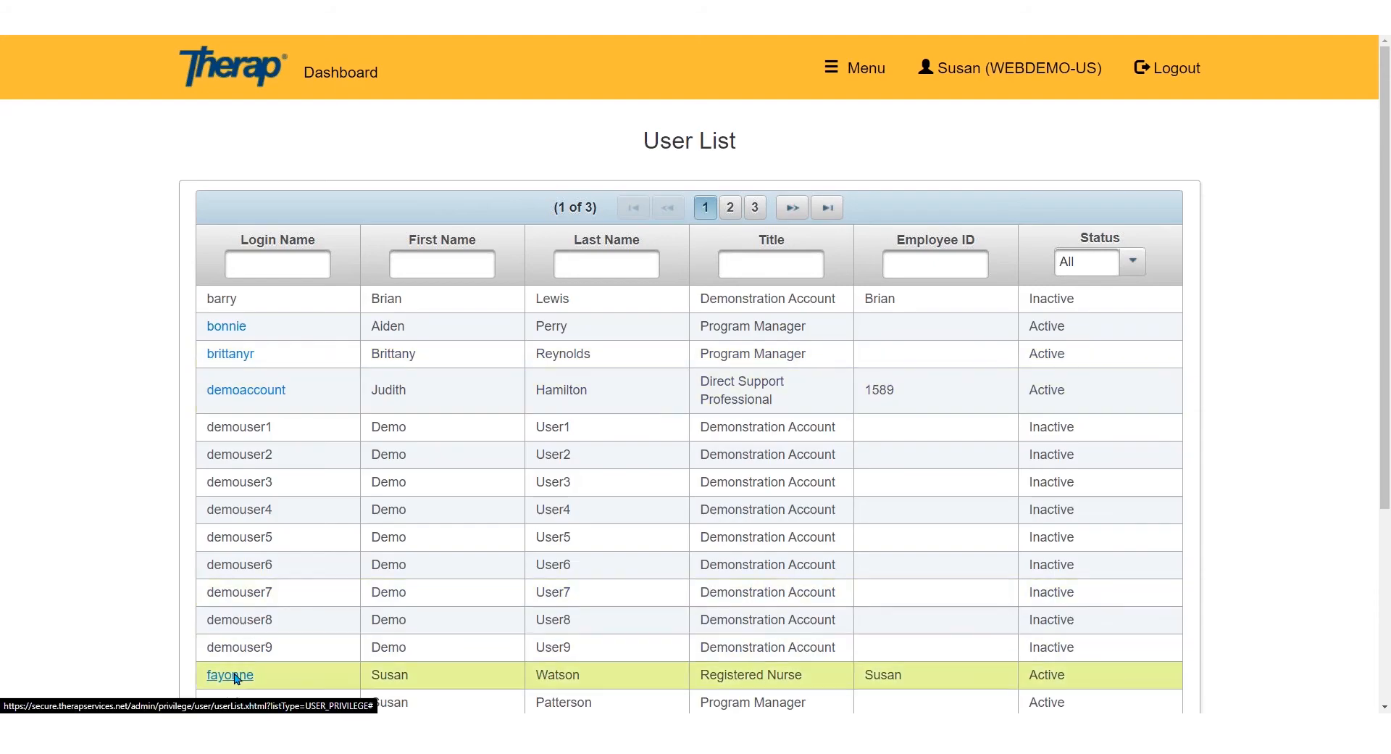
click(234, 678)
scroll(584, 585, down, 8)
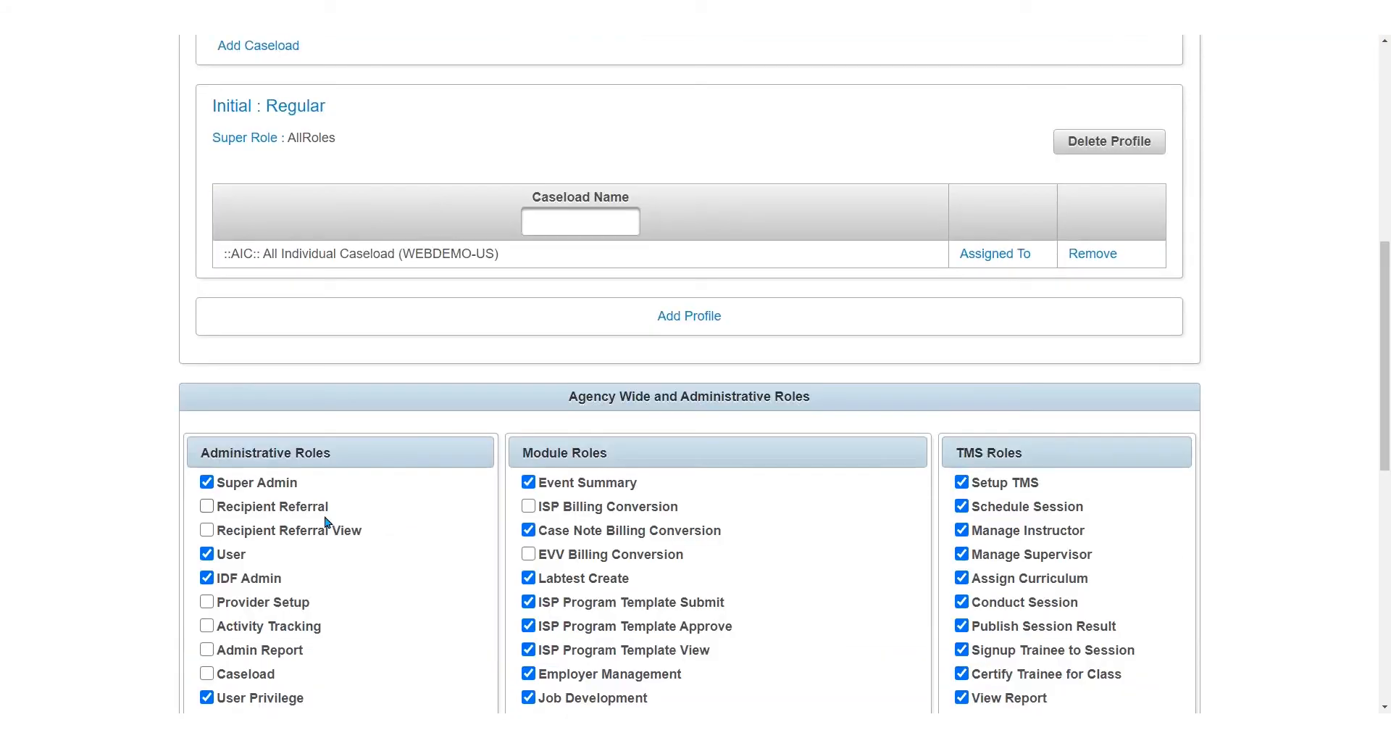
- Enable the Provider Setup administrative role for this user and save the privileges
scroll(327, 522, down, 2)
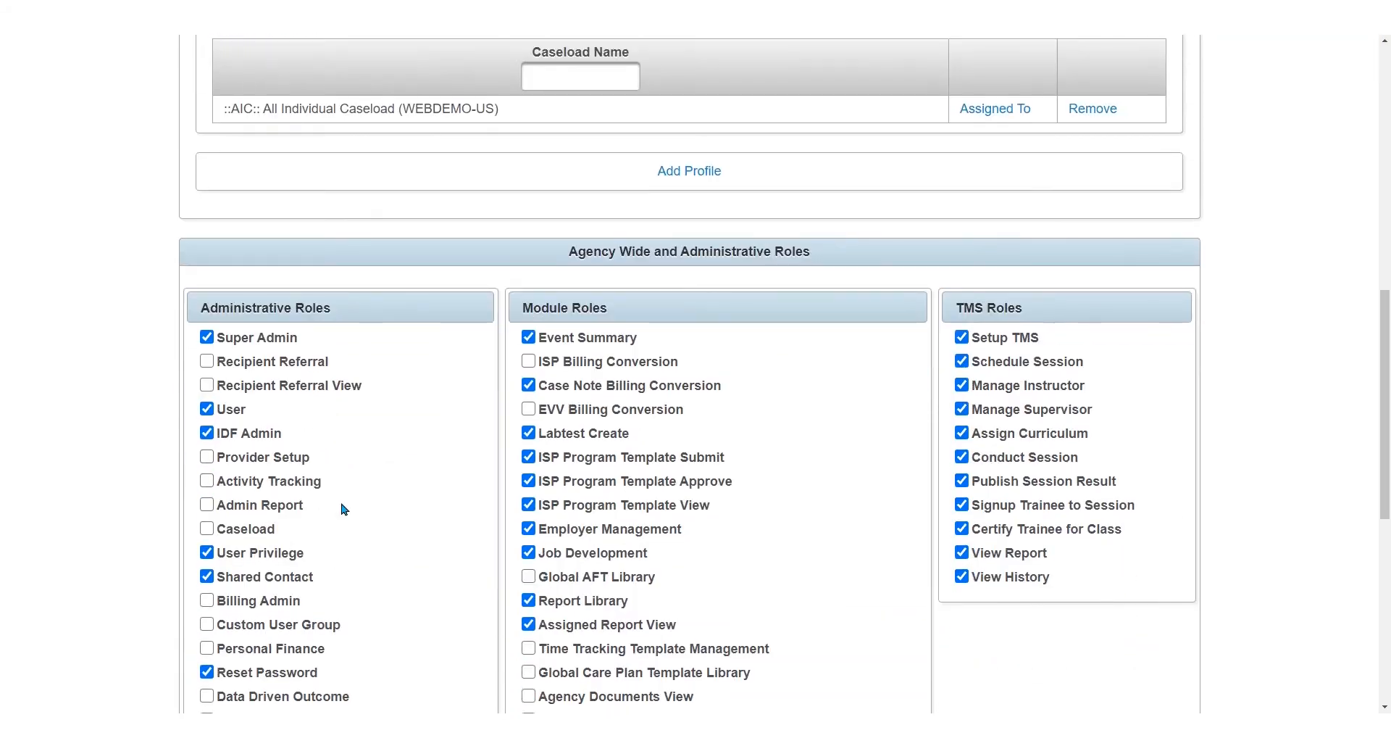
click(207, 456)
scroll(1206, 500, down, 4)
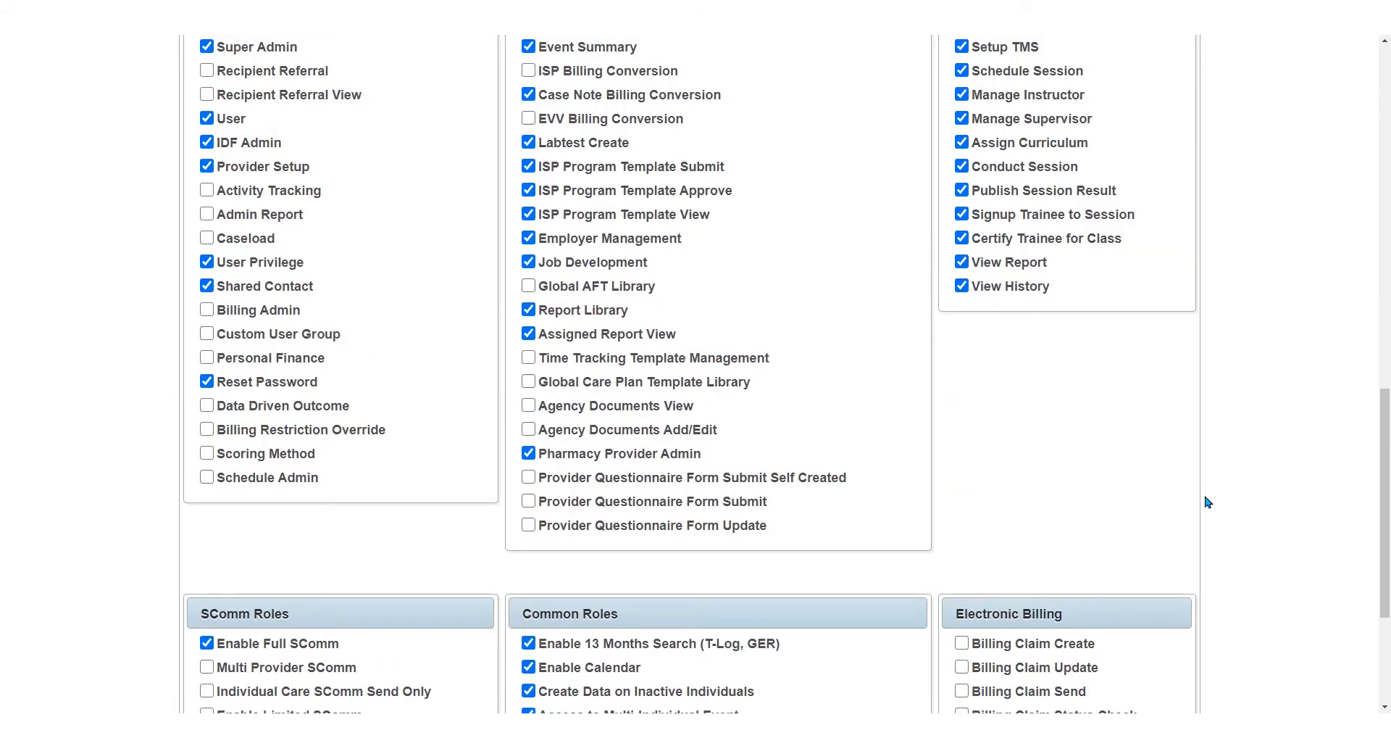
scroll(1206, 500, down, 4)
click(1143, 607)
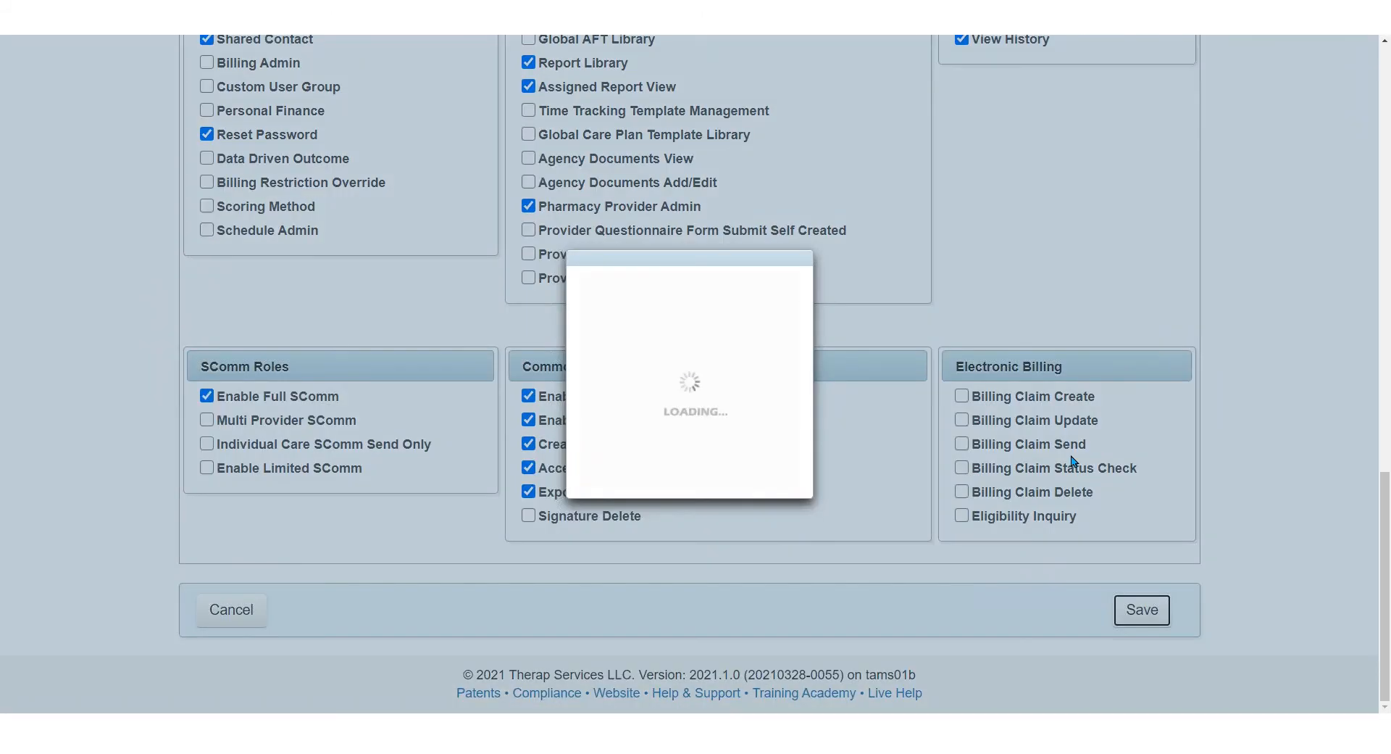
- Open the Super Role list from the Admin dashboard and open the Medical super role for editing
scroll(588, 446, down, 2)
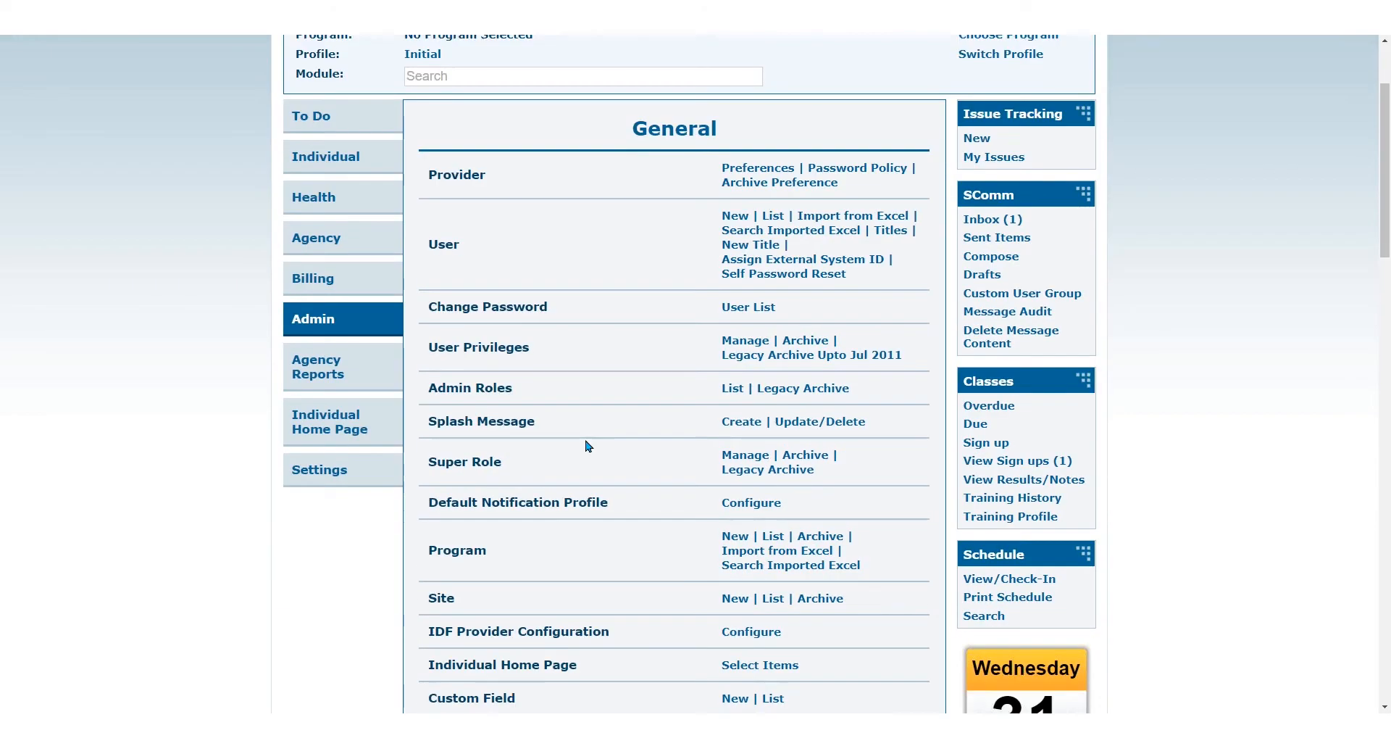
scroll(588, 446, down, 1)
drag(427, 389, 498, 390)
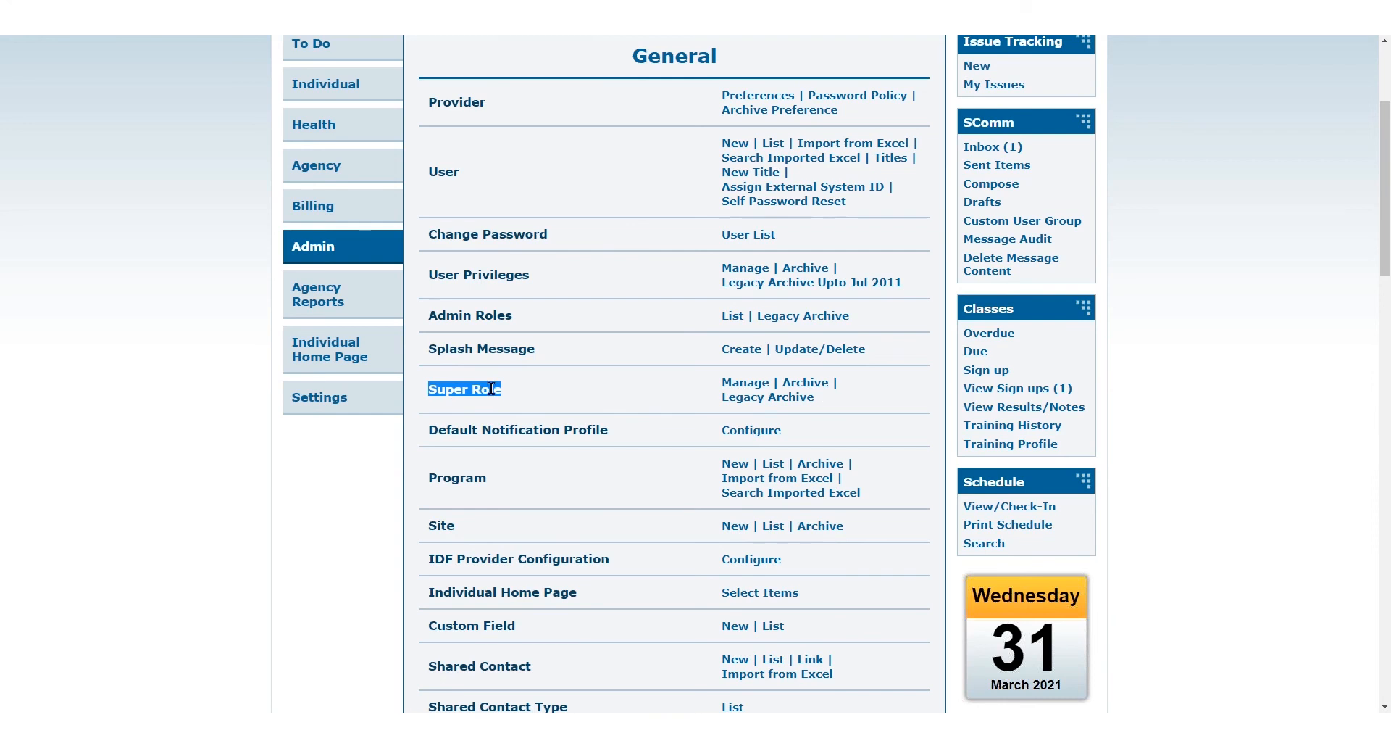
click(747, 388)
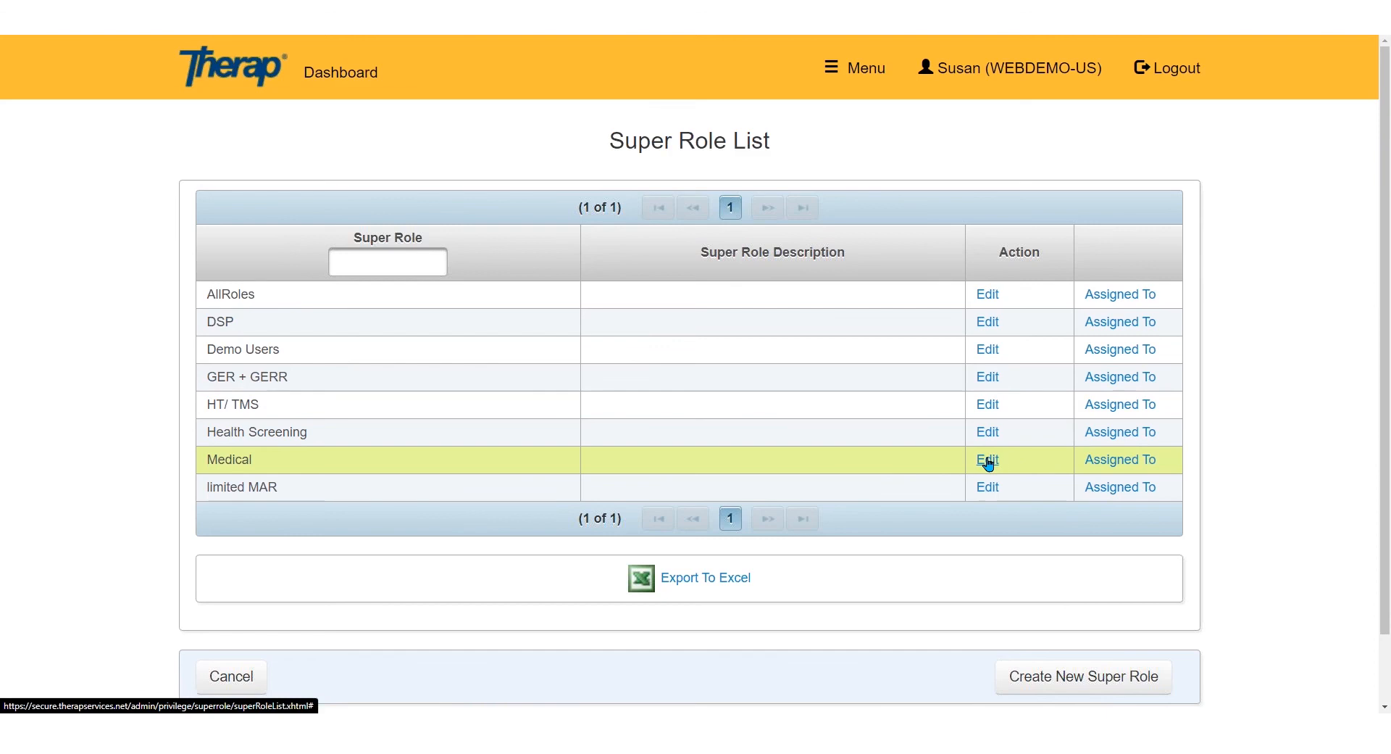
click(989, 461)
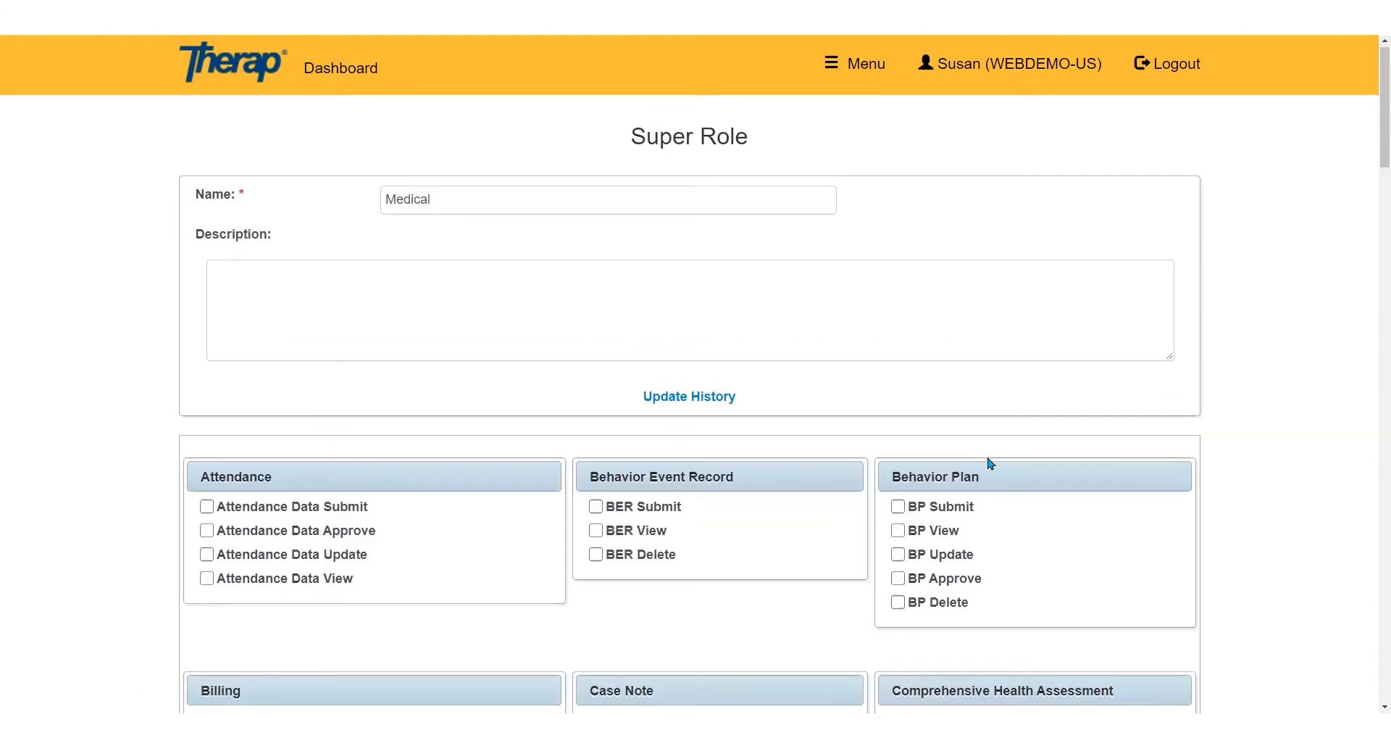
- Enable the HT Submit, HT Update, HT View and HT Delete roles under Health Tracking
scroll(1316, 305, down, 5)
scroll(1315, 307, down, 9)
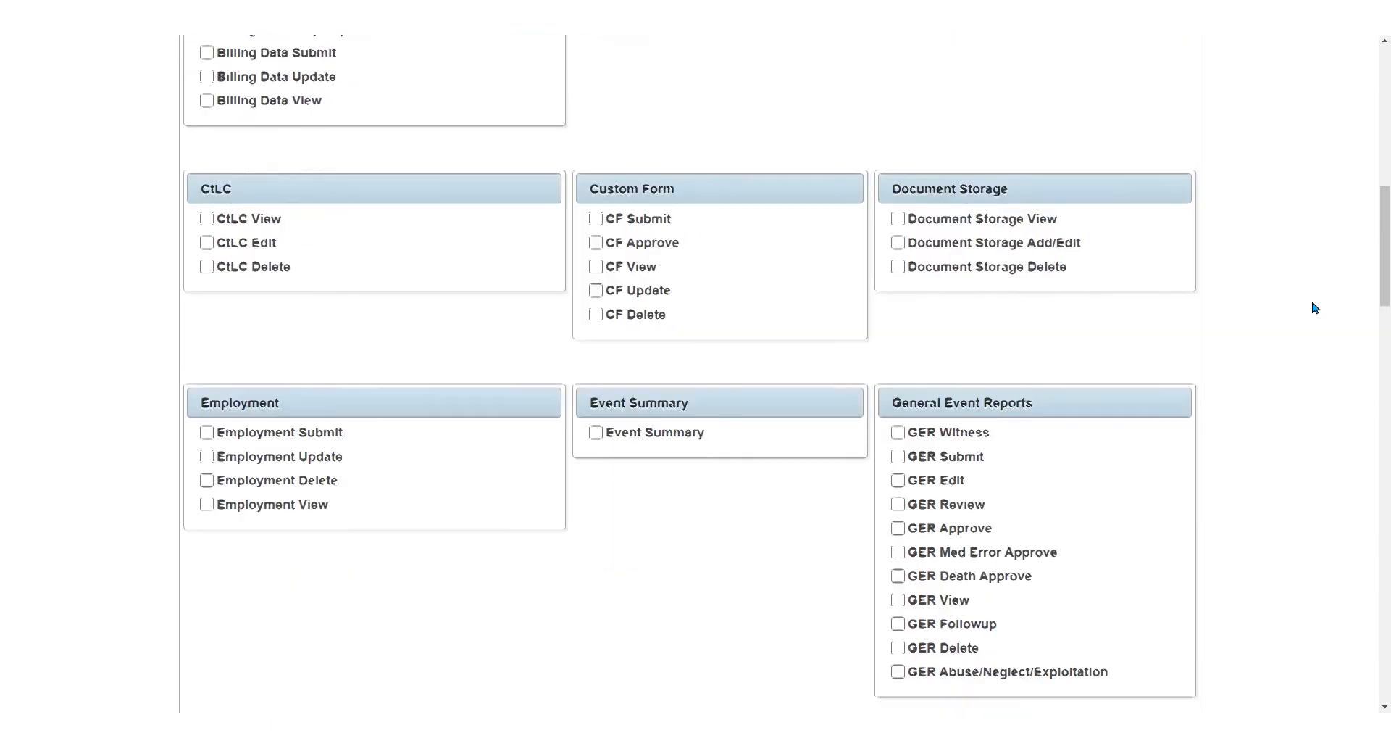
scroll(1313, 304, down, 4)
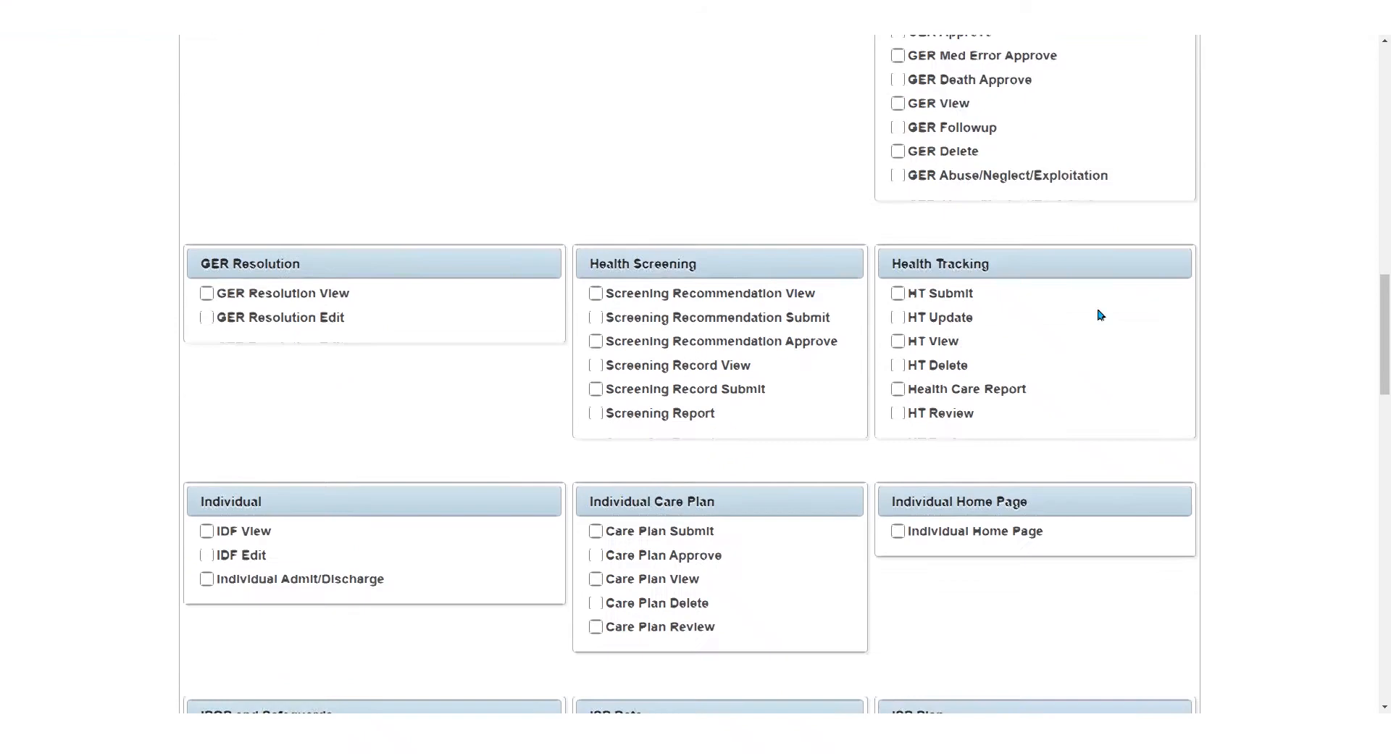
drag(897, 243, 998, 253)
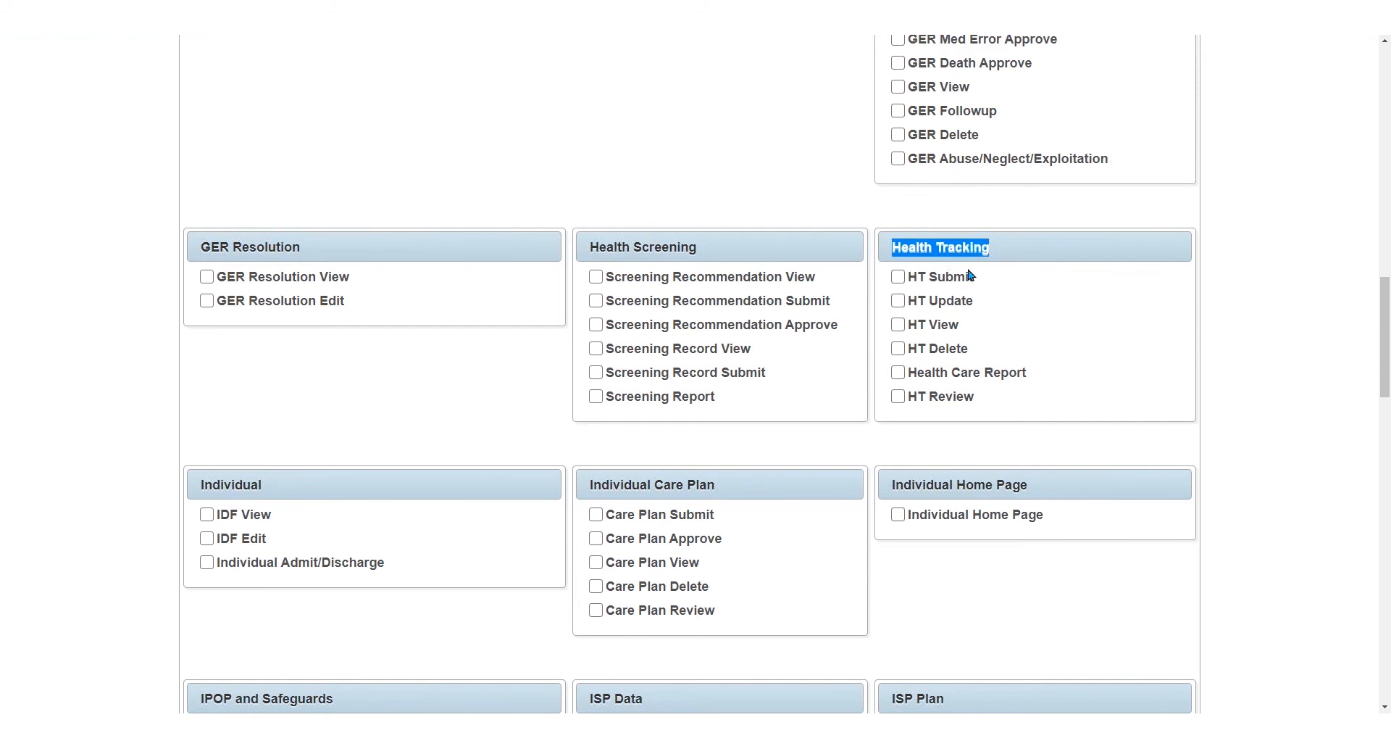
click(899, 278)
click(900, 326)
click(900, 301)
click(900, 346)
click(973, 243)
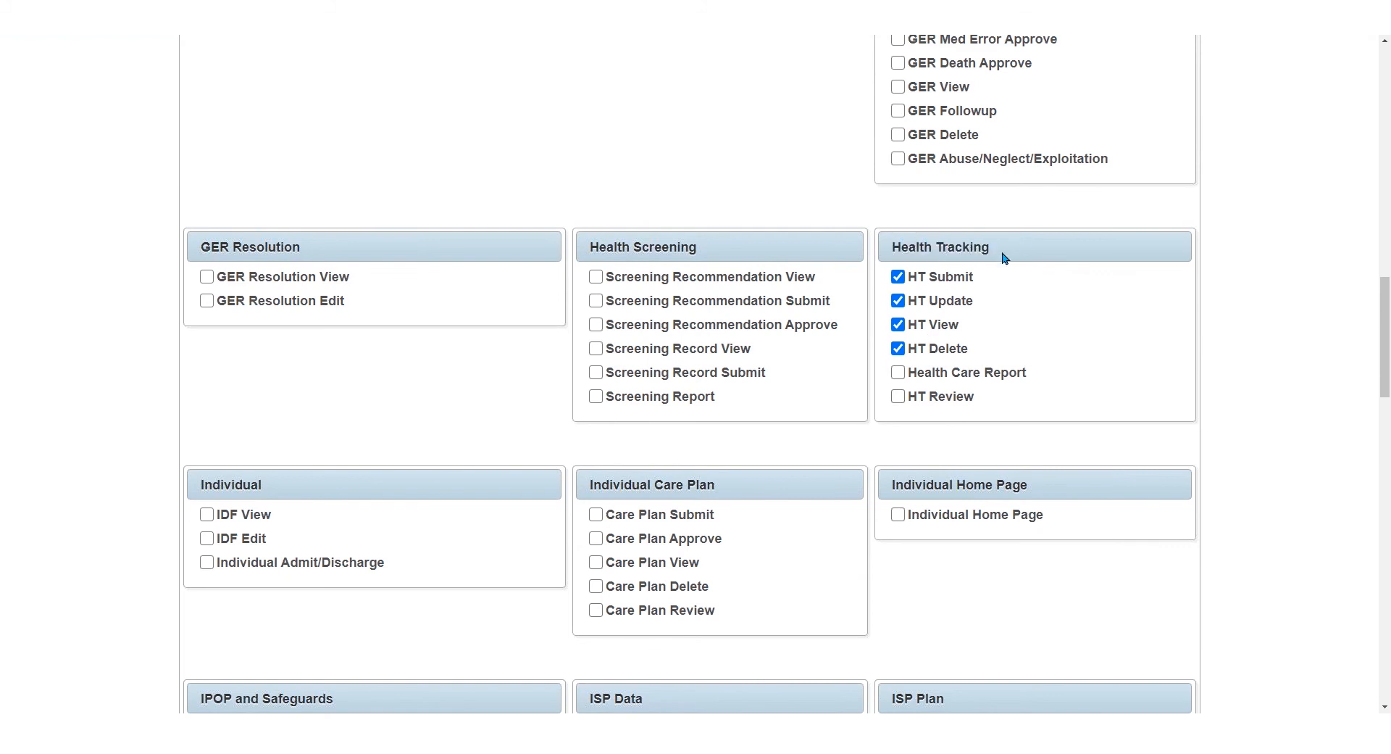
- Clear HT Update, HT View and HT Delete under Health Tracking, keeping only HT Submit
click(898, 300)
click(898, 324)
click(898, 347)
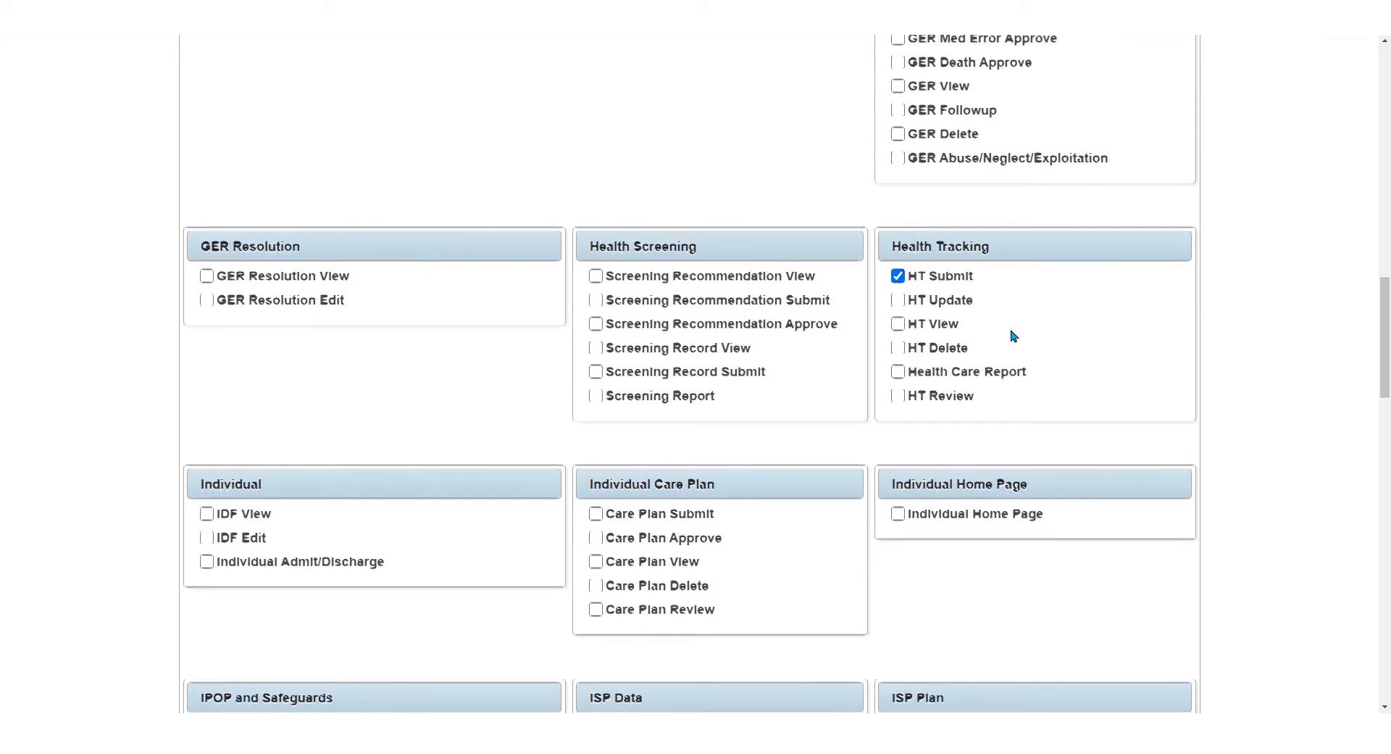
- Enable MAR Configuration Approve, plus MAR Data Submit, MAR Data Update and MAR Data View
scroll(1013, 335, down, 3)
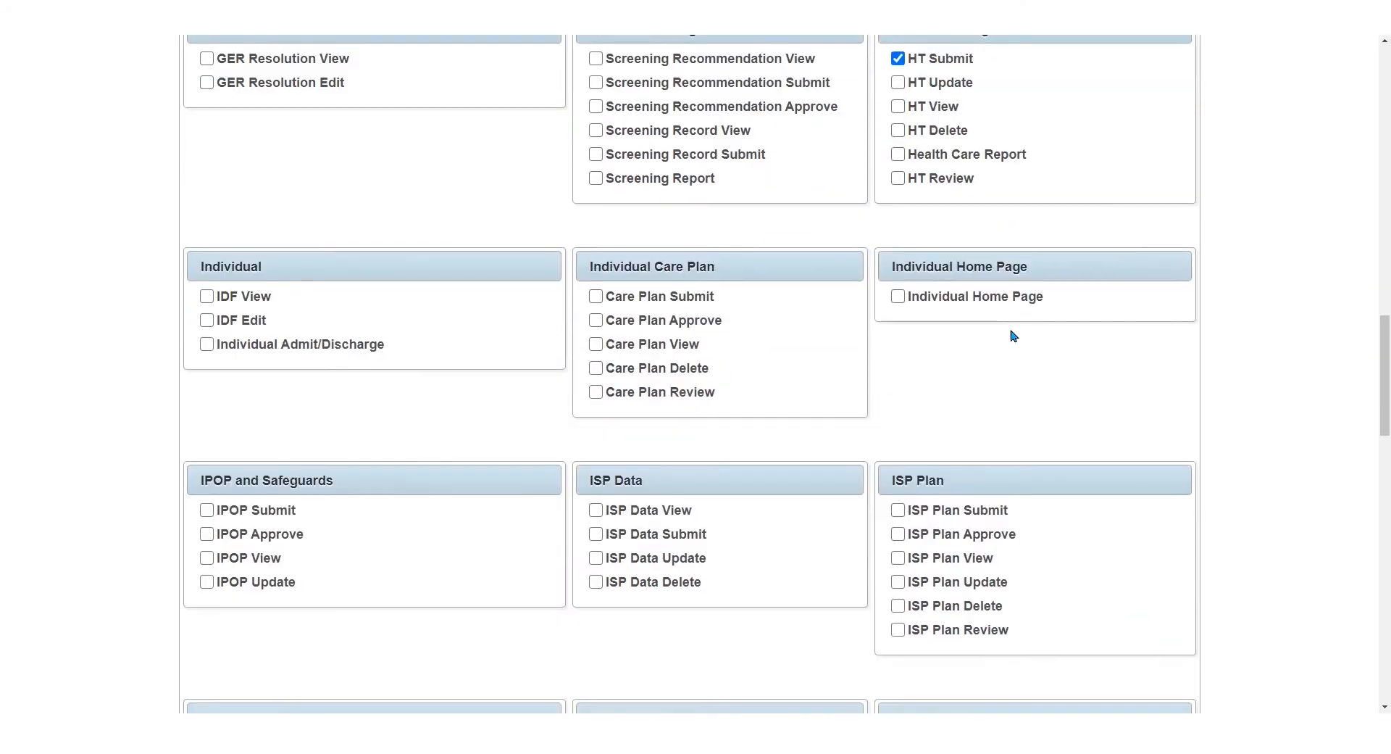
scroll(1014, 335, down, 6)
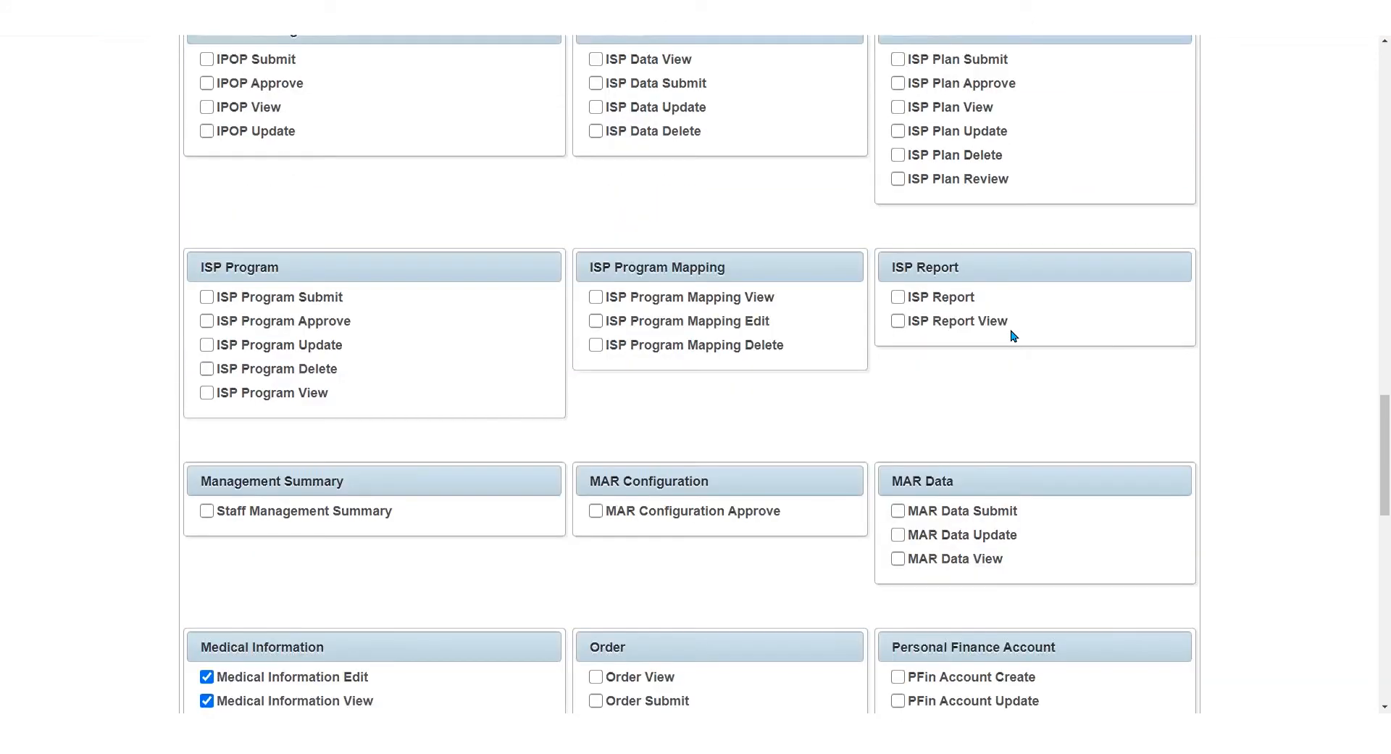
scroll(1013, 335, down, 3)
click(595, 310)
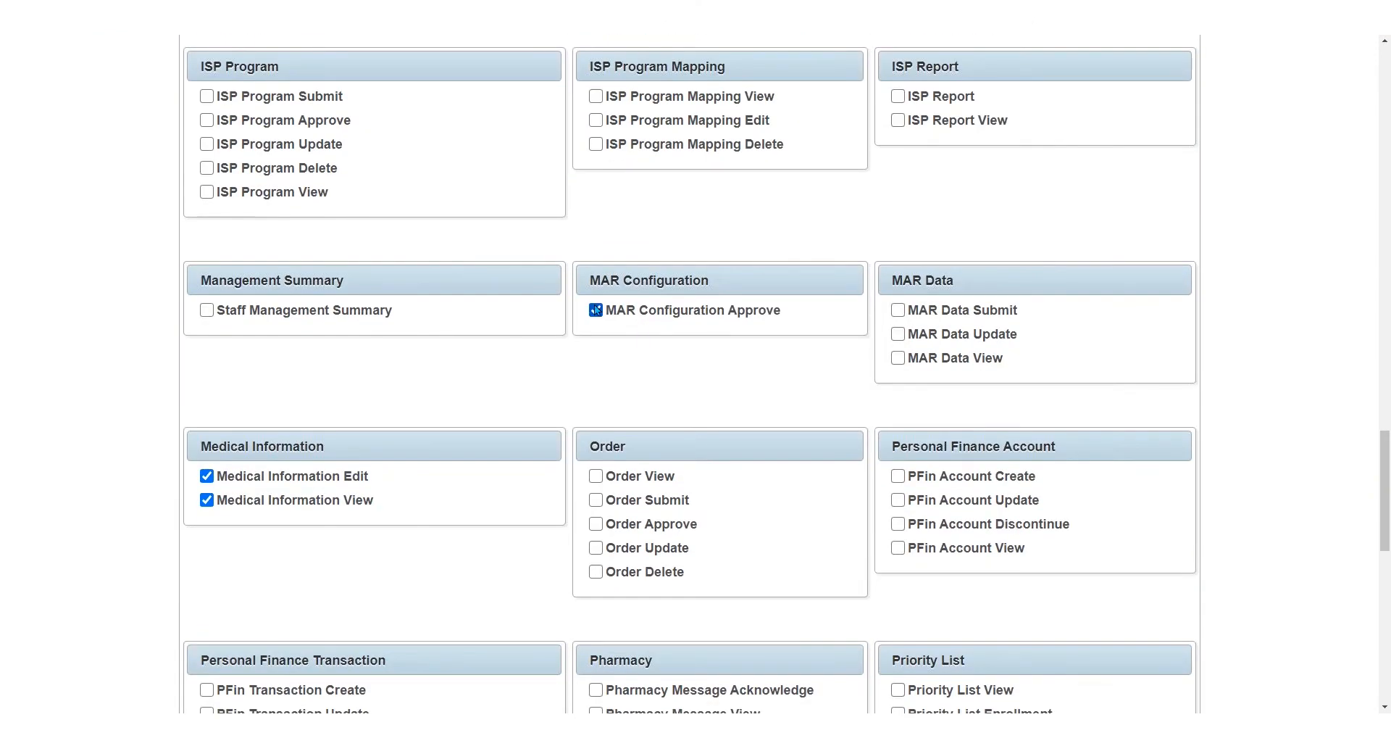
drag(607, 317, 783, 326)
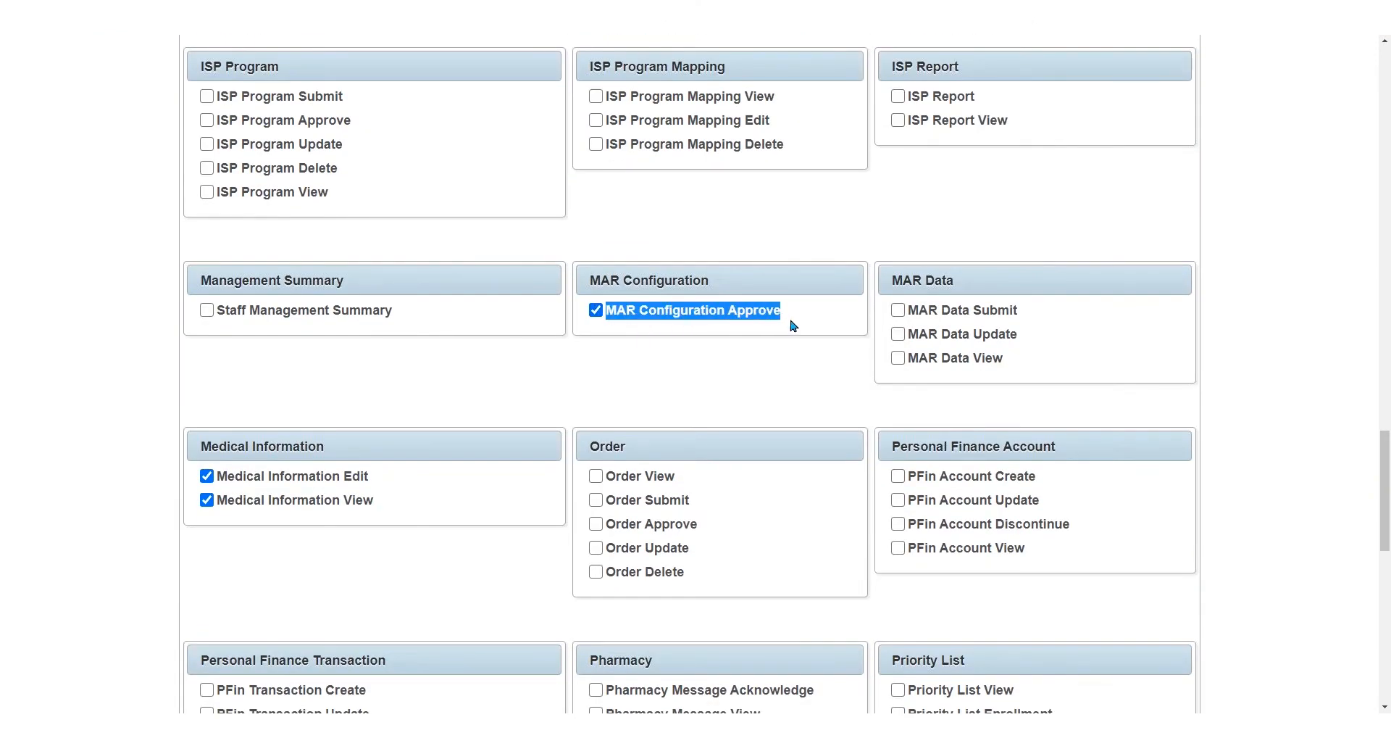
click(900, 311)
click(904, 338)
click(899, 363)
- Enable Pharmacy Message View and Pharmacy Message Acknowledge under Pharmacy, and save the Medical super role
scroll(982, 343, down, 2)
scroll(982, 343, down, 2)
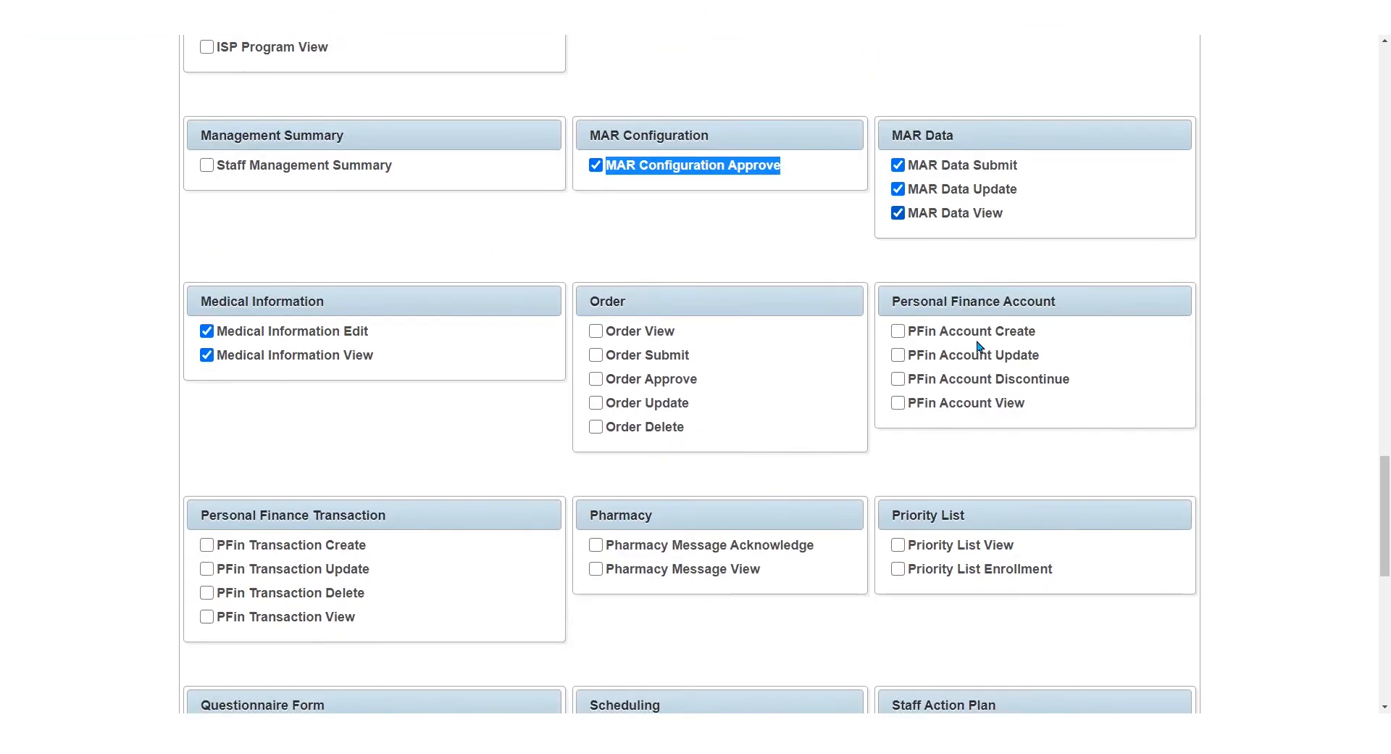
drag(592, 445, 661, 454)
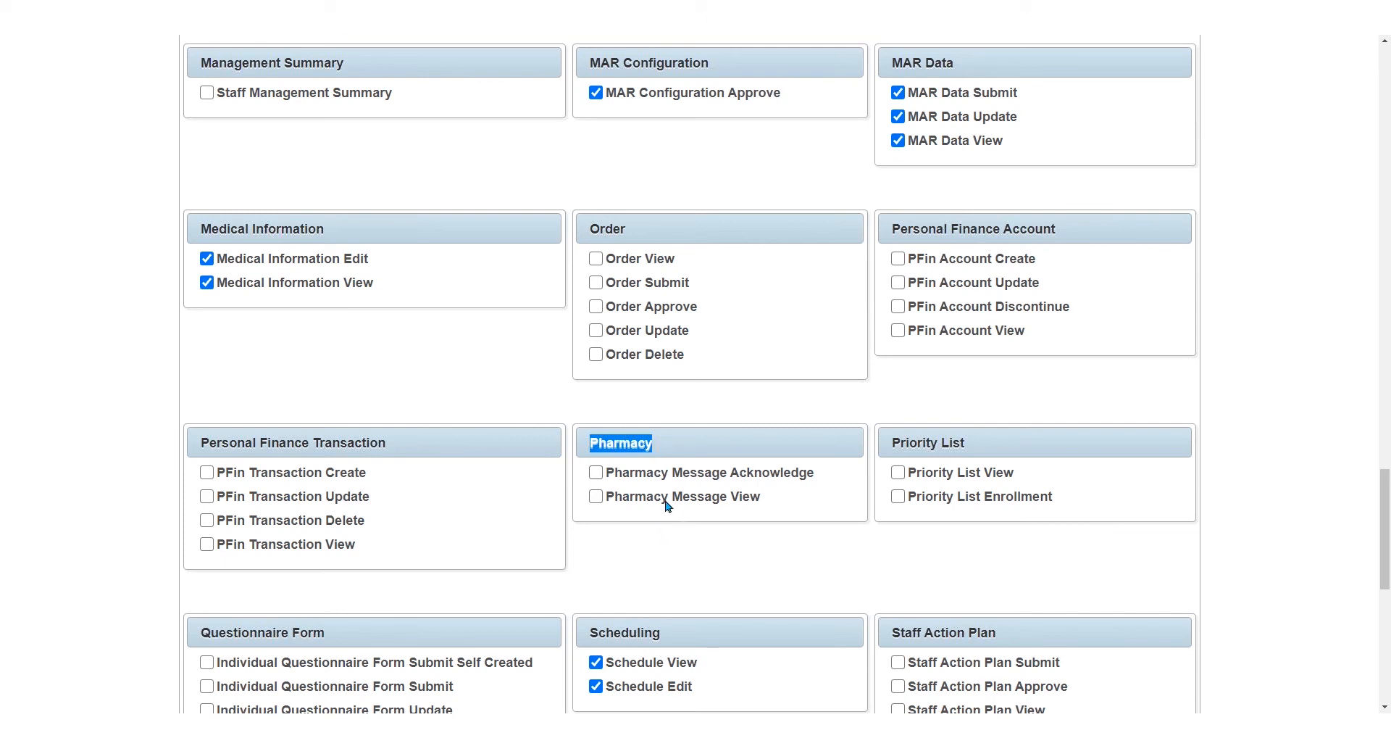
click(596, 475)
click(595, 472)
click(596, 496)
drag(615, 497, 765, 510)
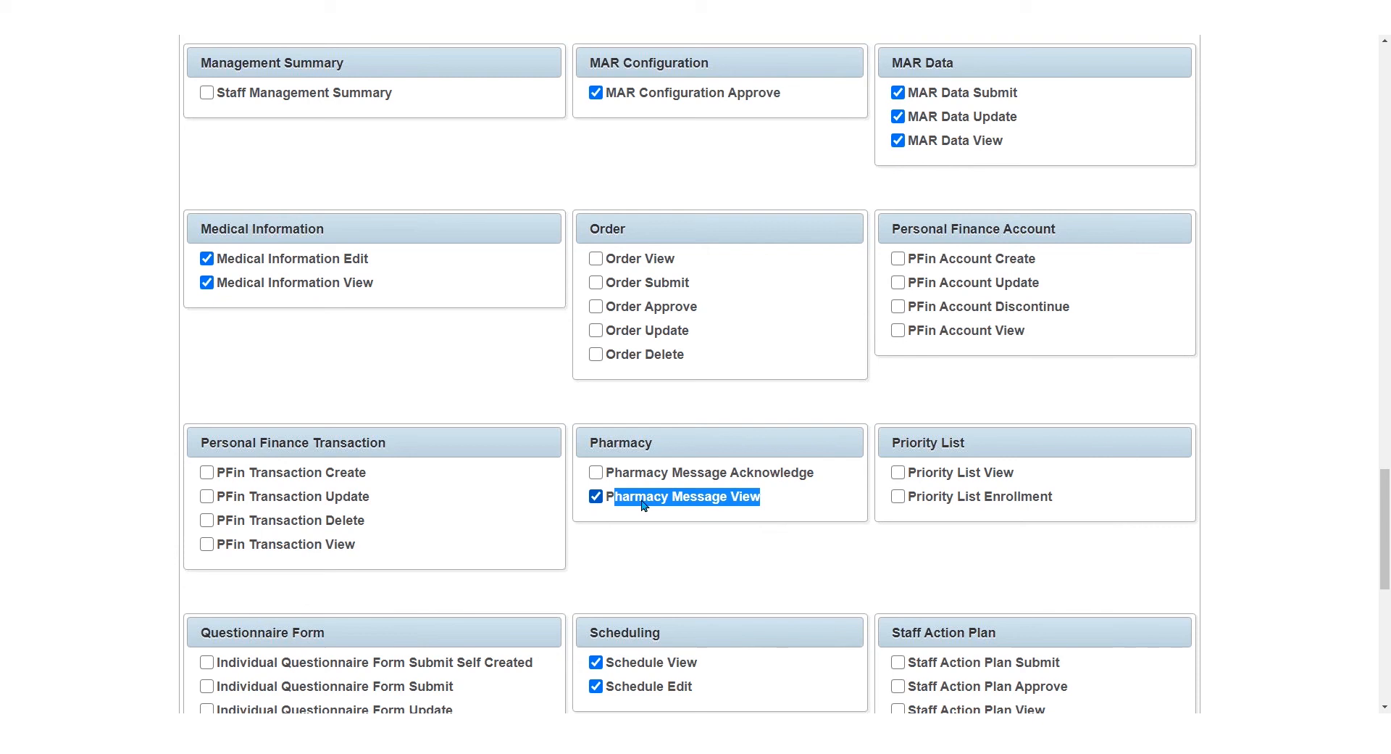
click(597, 474)
scroll(1277, 516, down, 9)
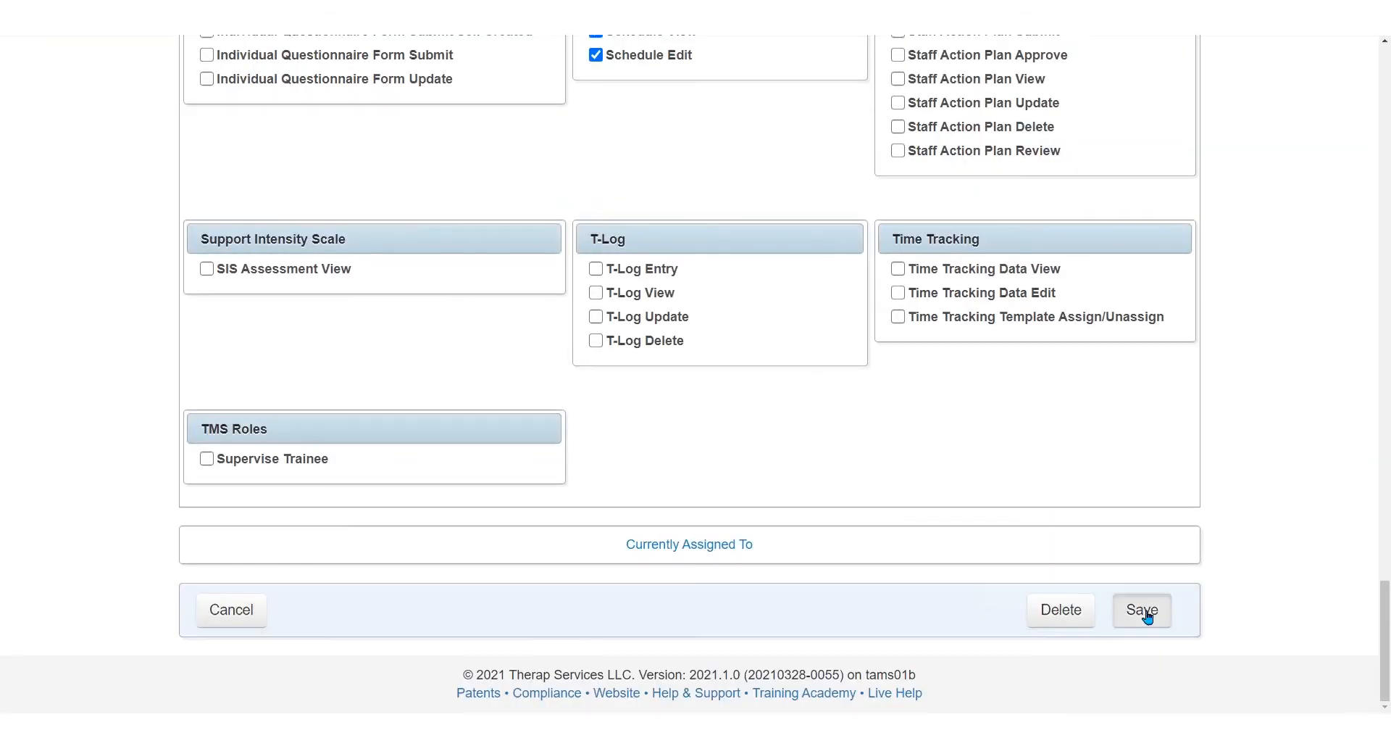
click(1148, 616)
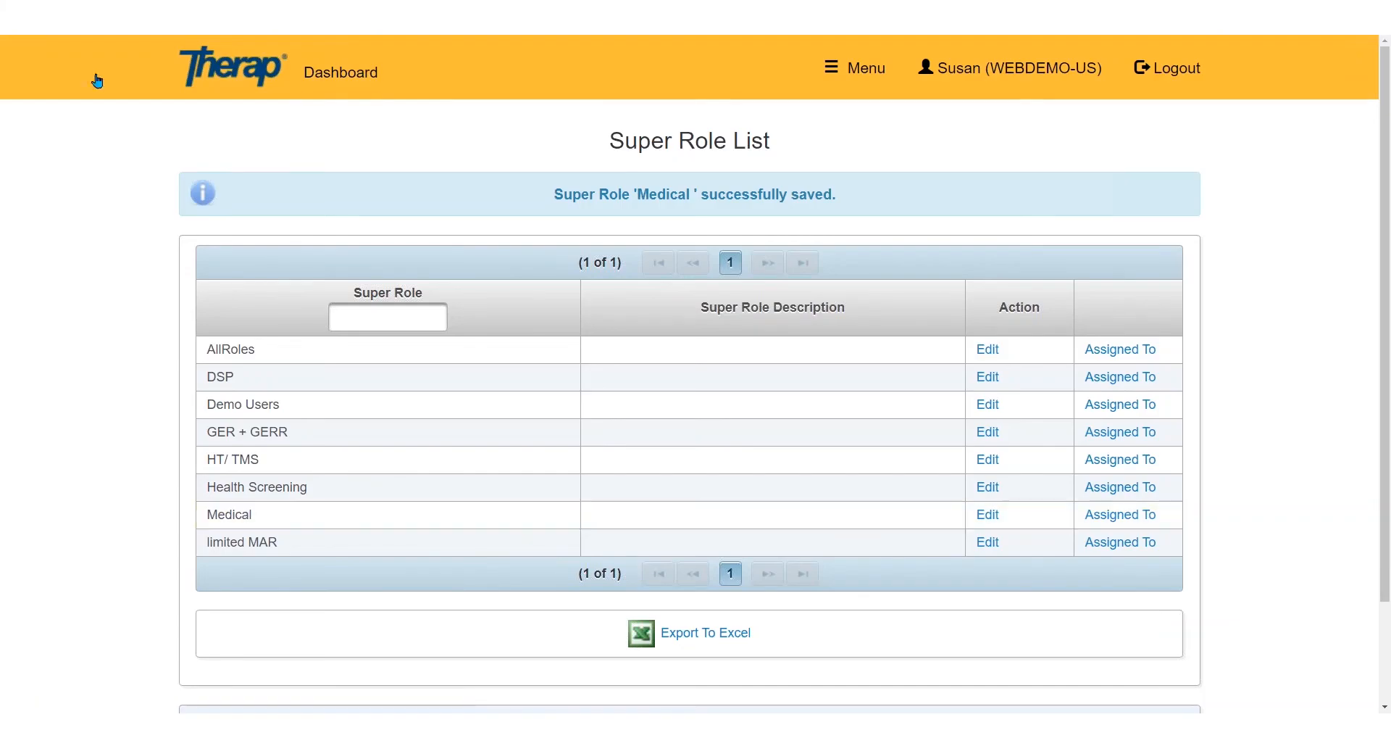
- From the To Do dashboard, list the high-priority pharmacy messages to acknowledge and open the New Order message
click(352, 79)
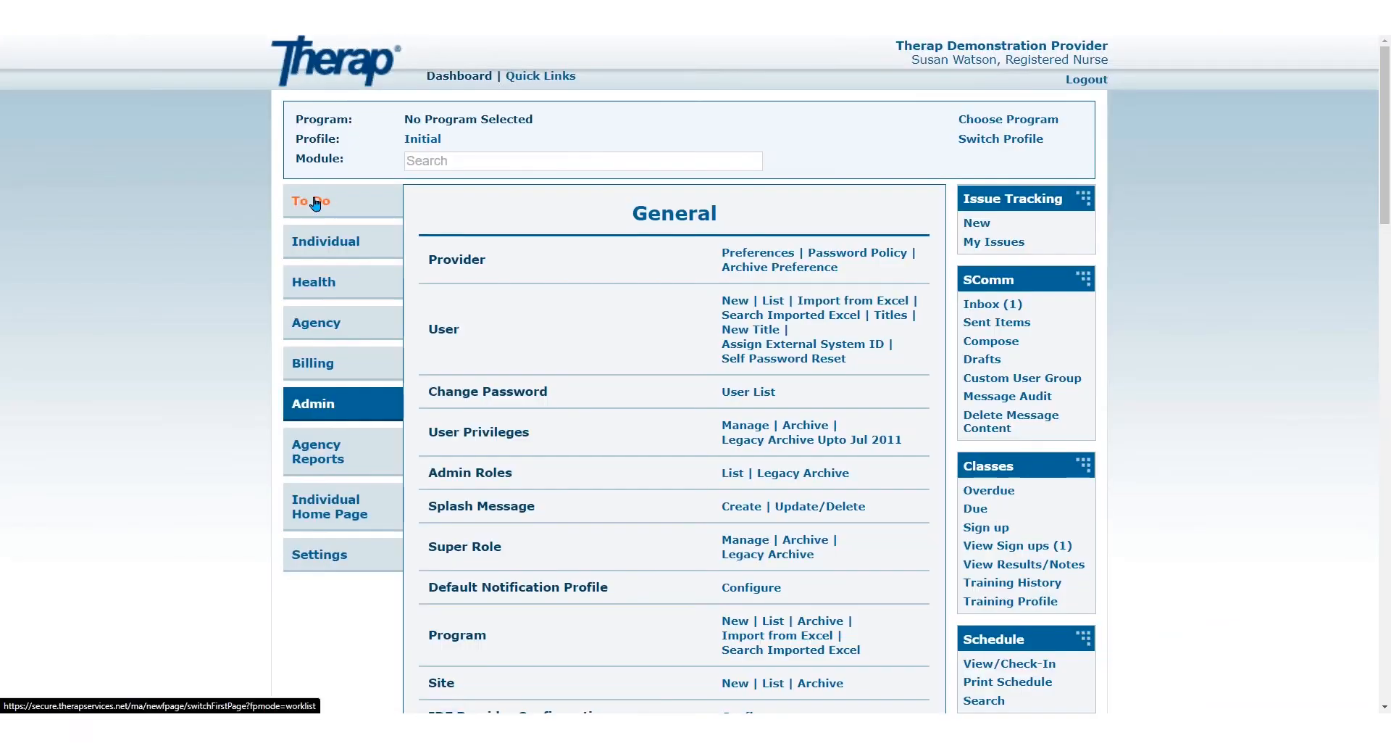
click(316, 203)
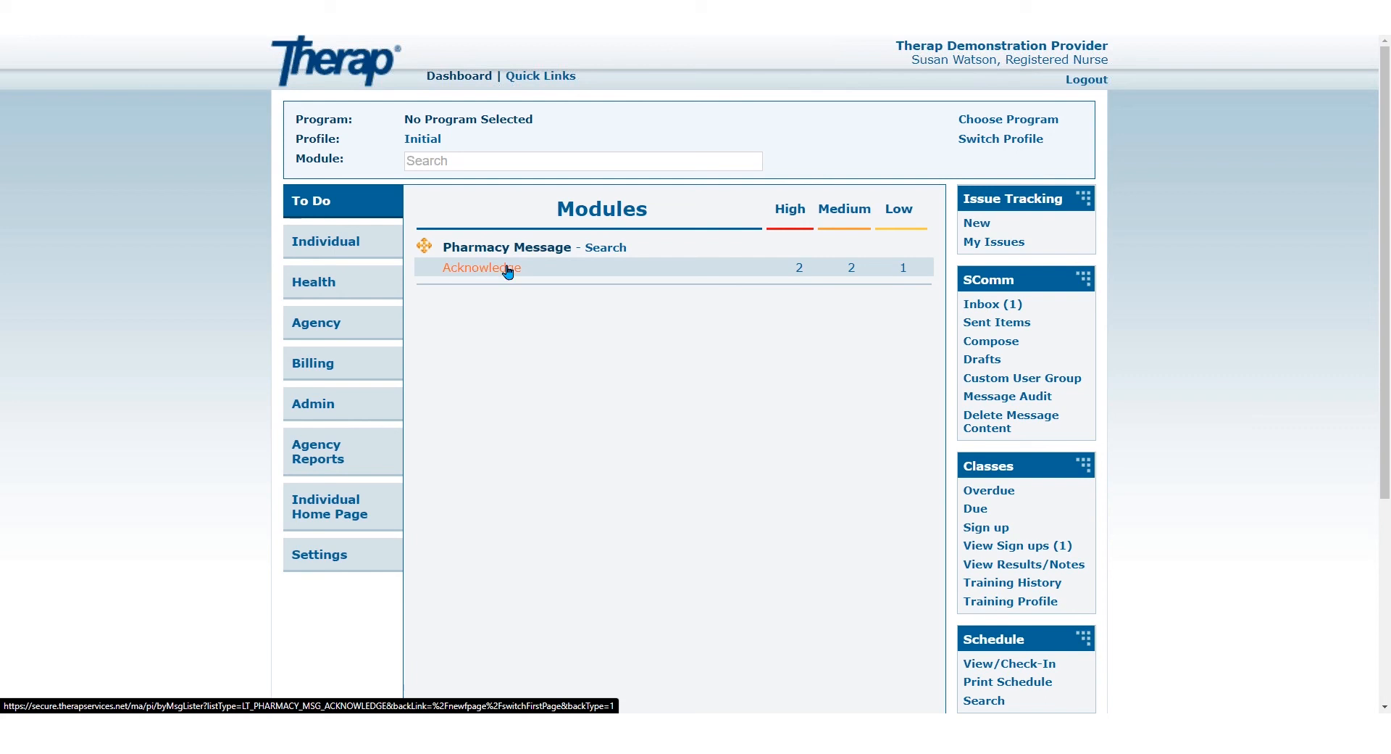
click(800, 274)
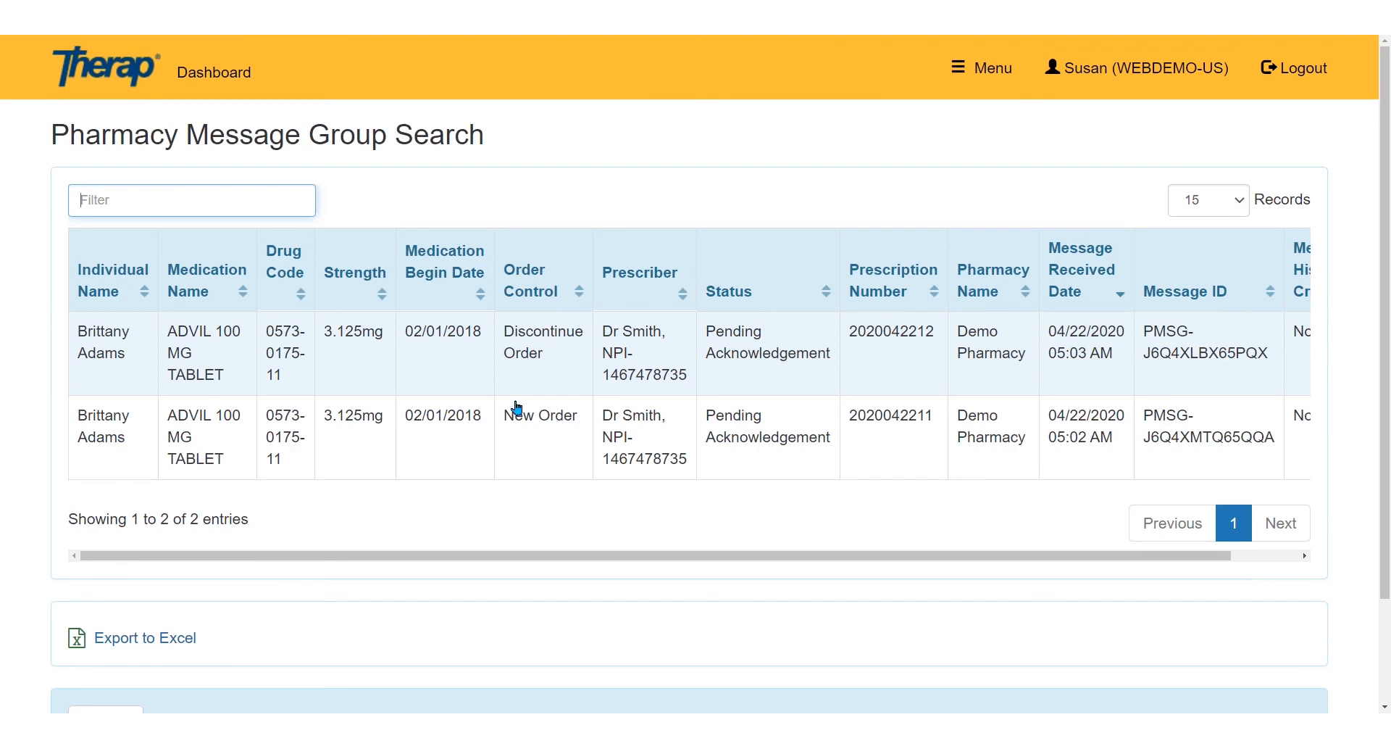
click(554, 470)
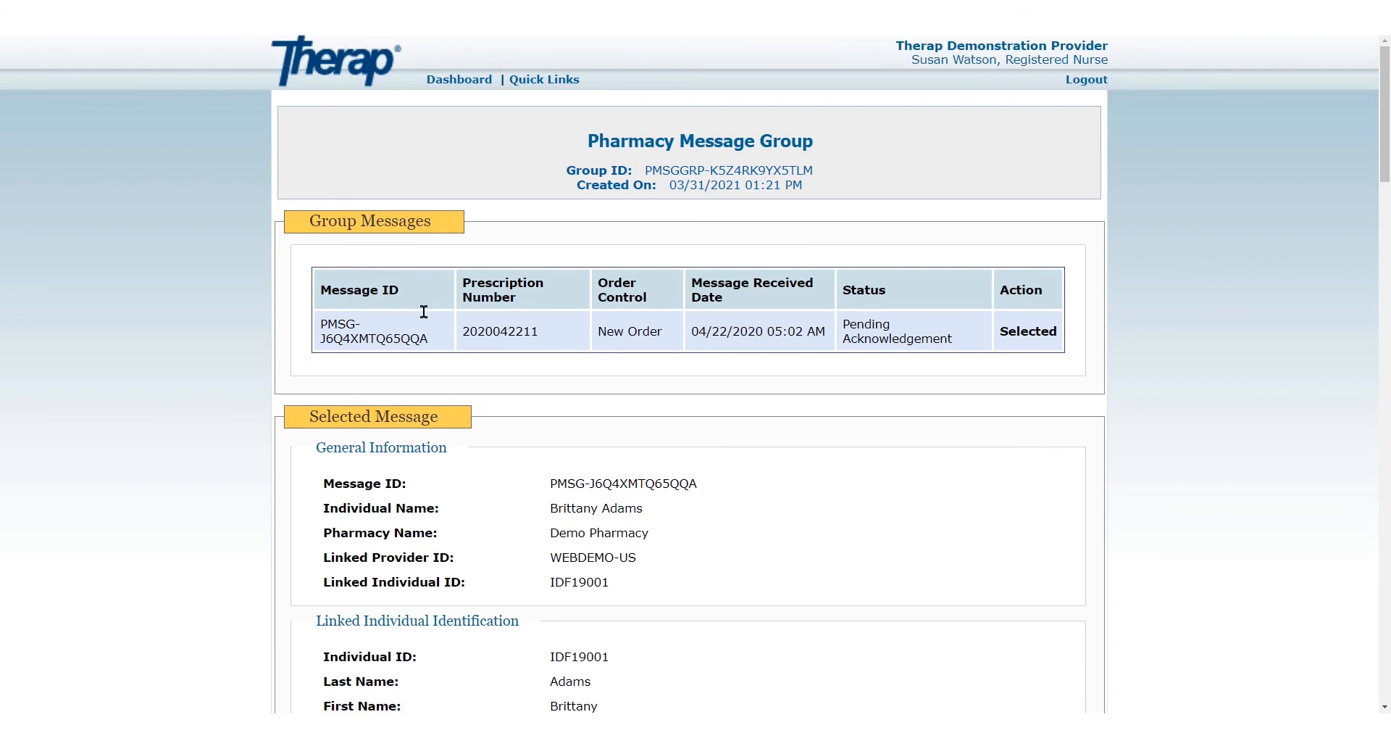
- Review the New Order message's Group Messages, including its prescription number, and the linked individual's general and identification details
drag(309, 220, 456, 247)
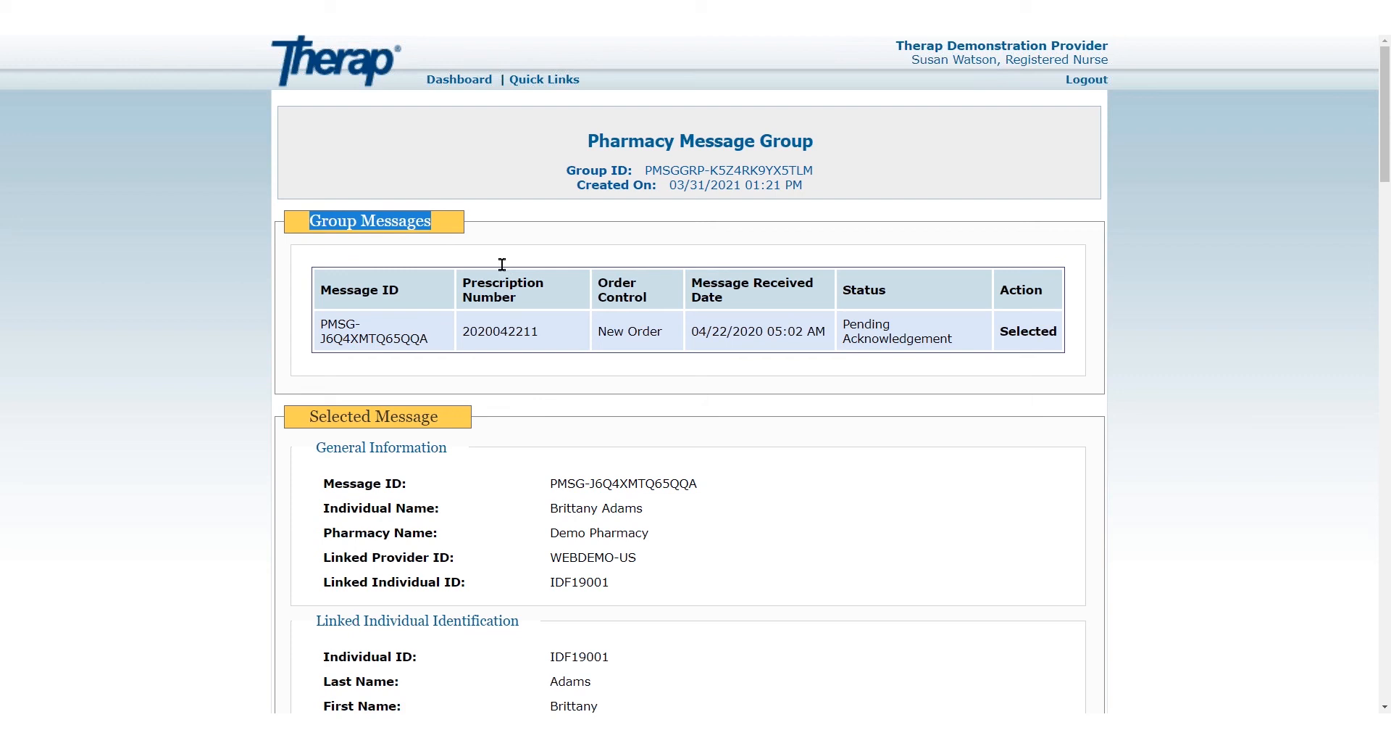
drag(464, 332, 544, 339)
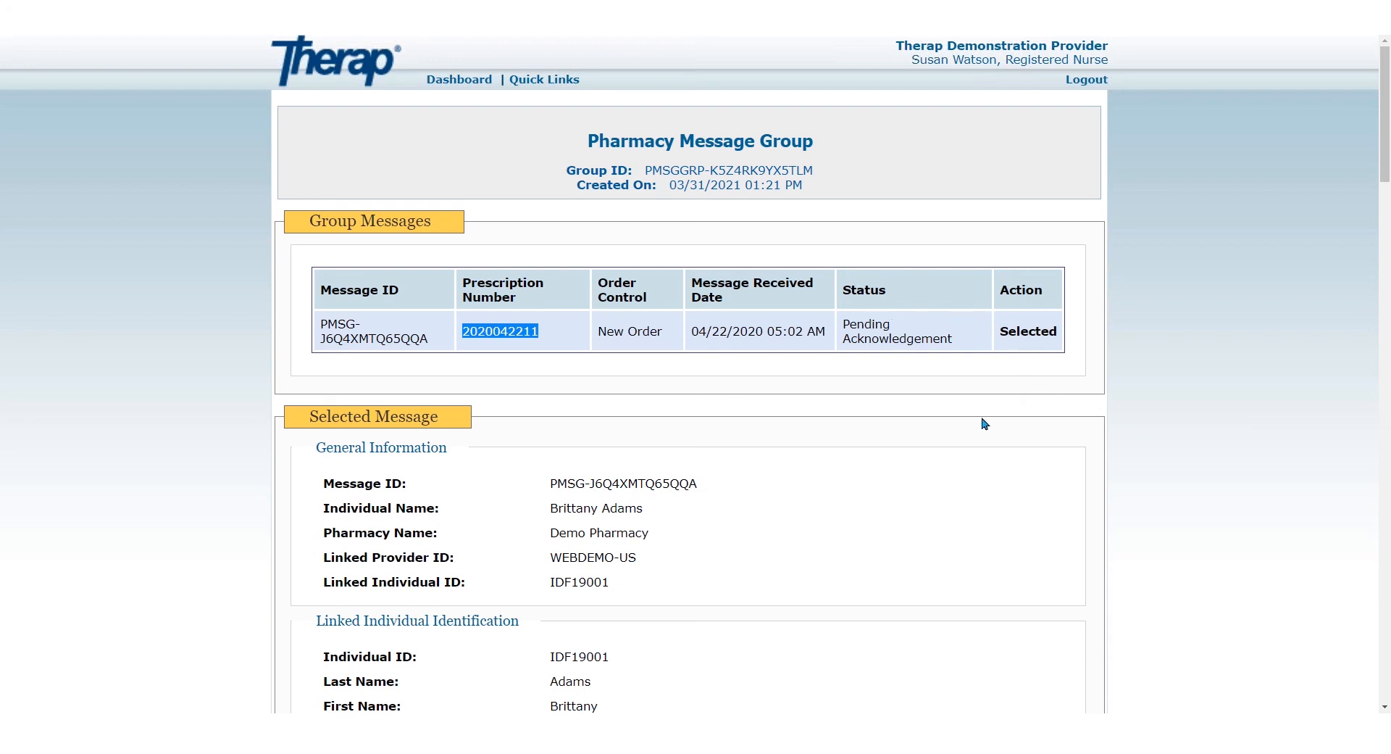
scroll(987, 424, down, 2)
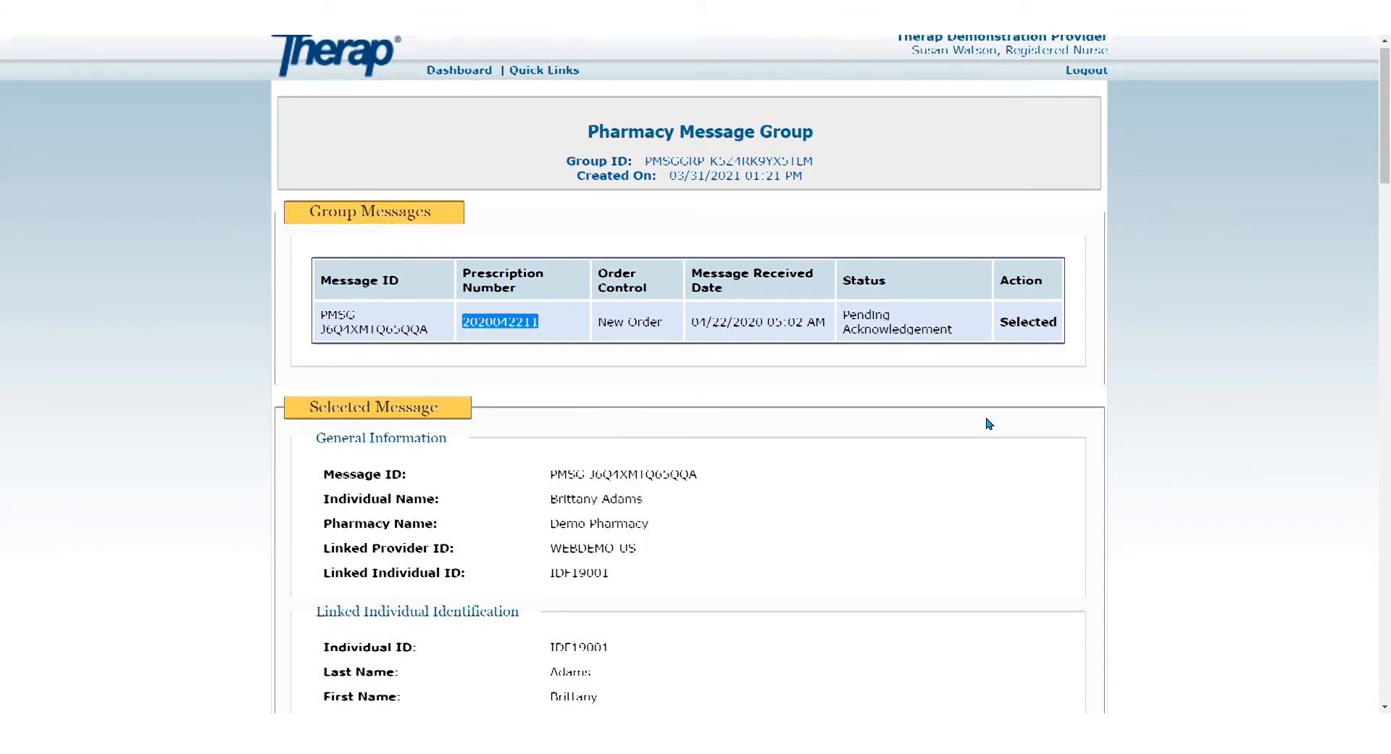
scroll(990, 424, down, 2)
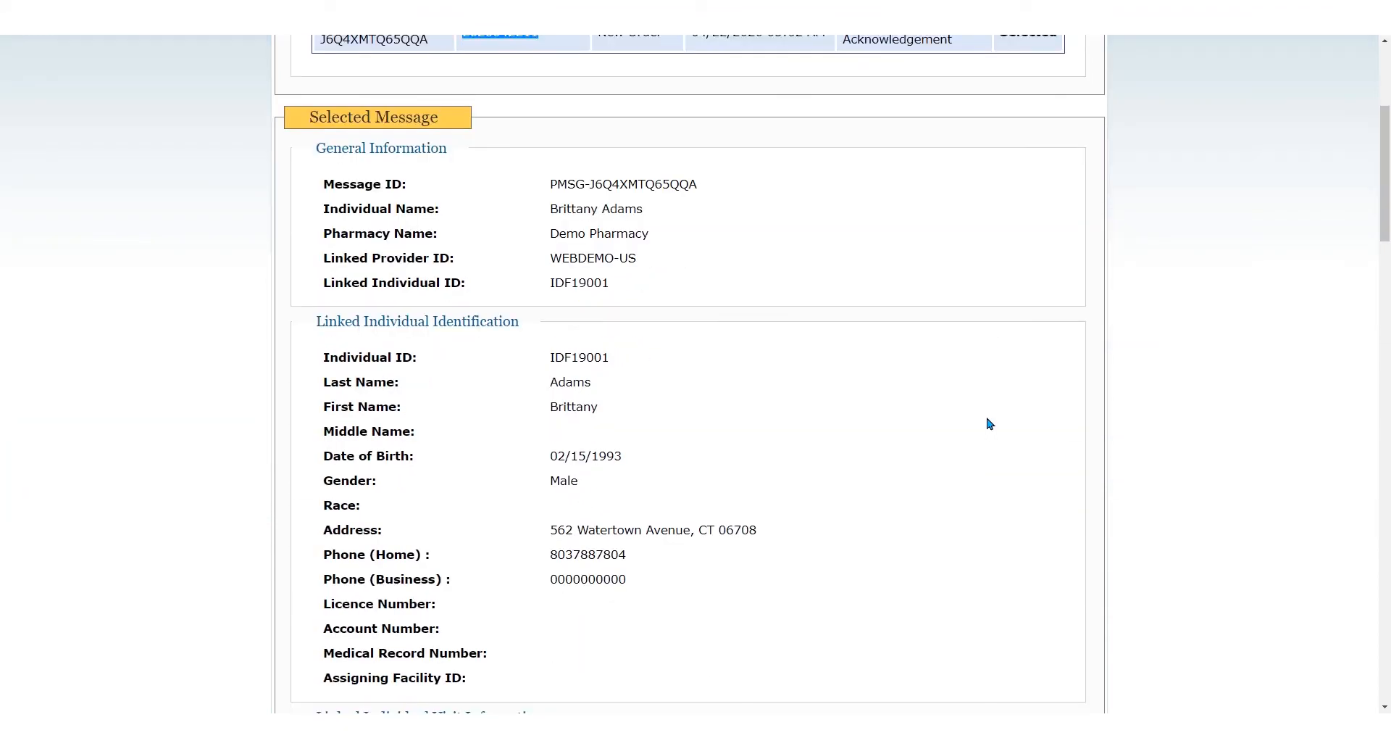
scroll(990, 424, down, 1)
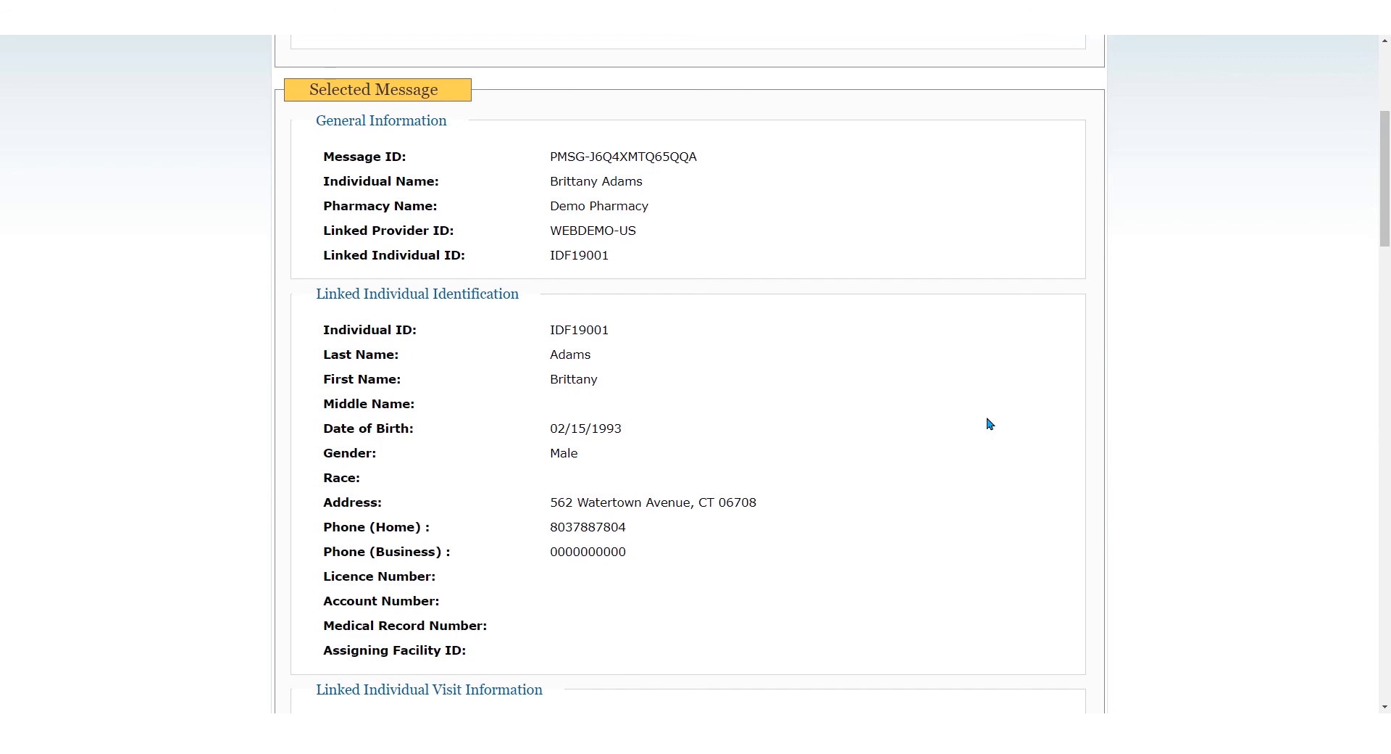
scroll(990, 424, down, 1)
scroll(990, 424, down, 1)
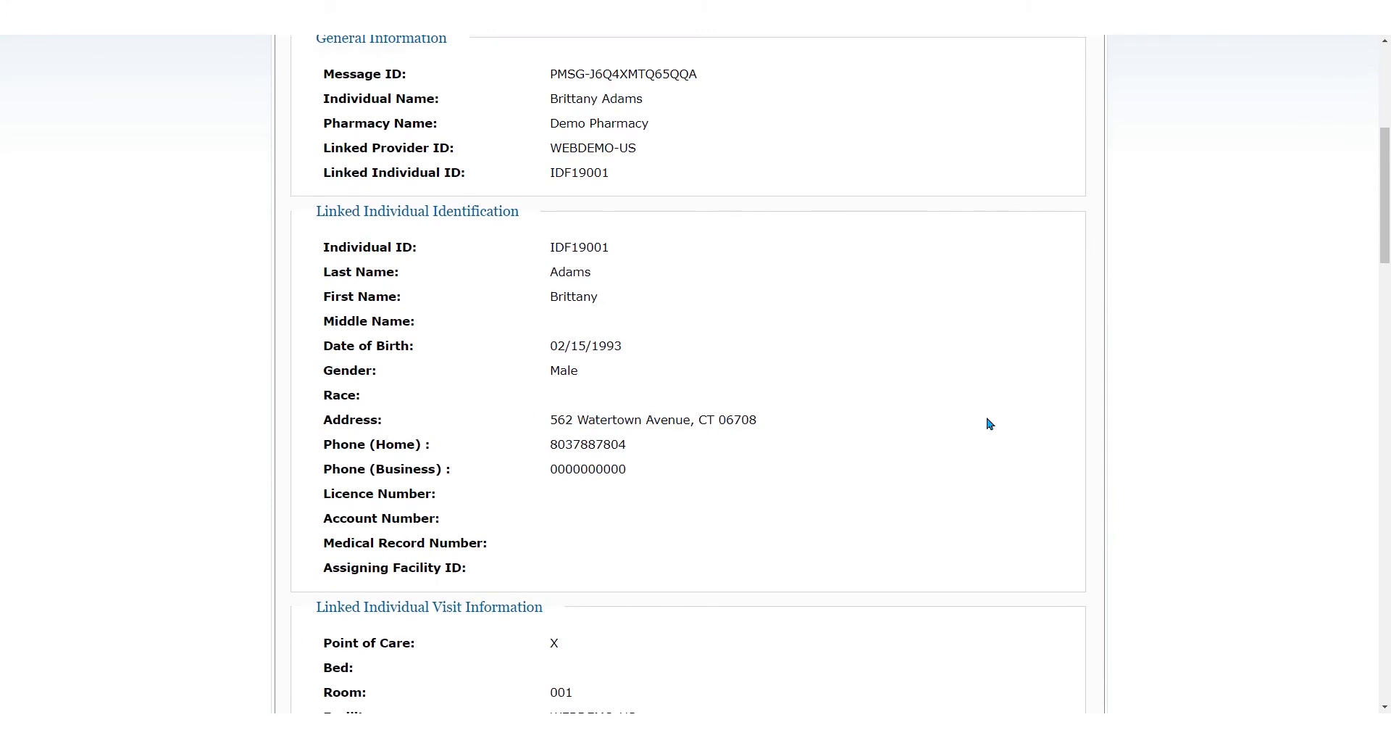
scroll(990, 424, down, 5)
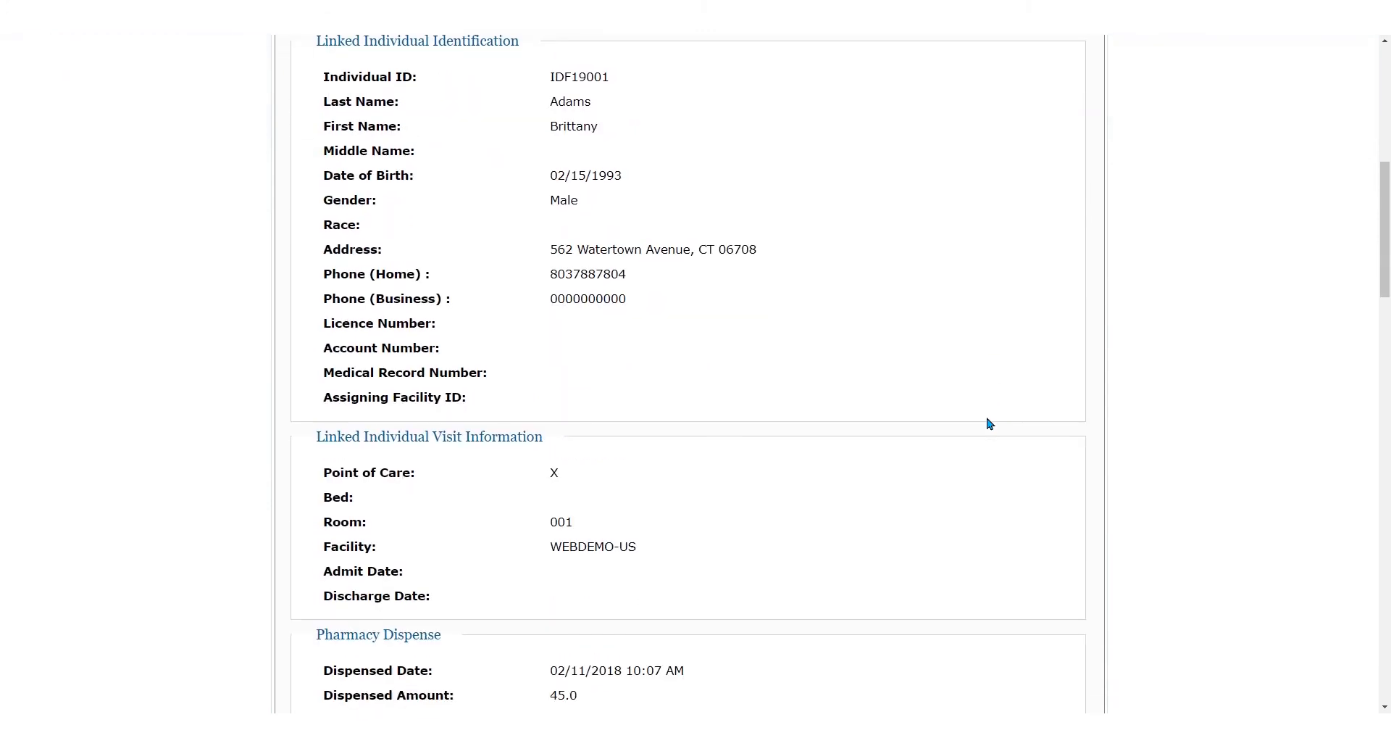
- Examine the visit information, Pharmacy Dispense and Prescription sections of the New Order message, including the Timing Quantity List
scroll(990, 424, down, 8)
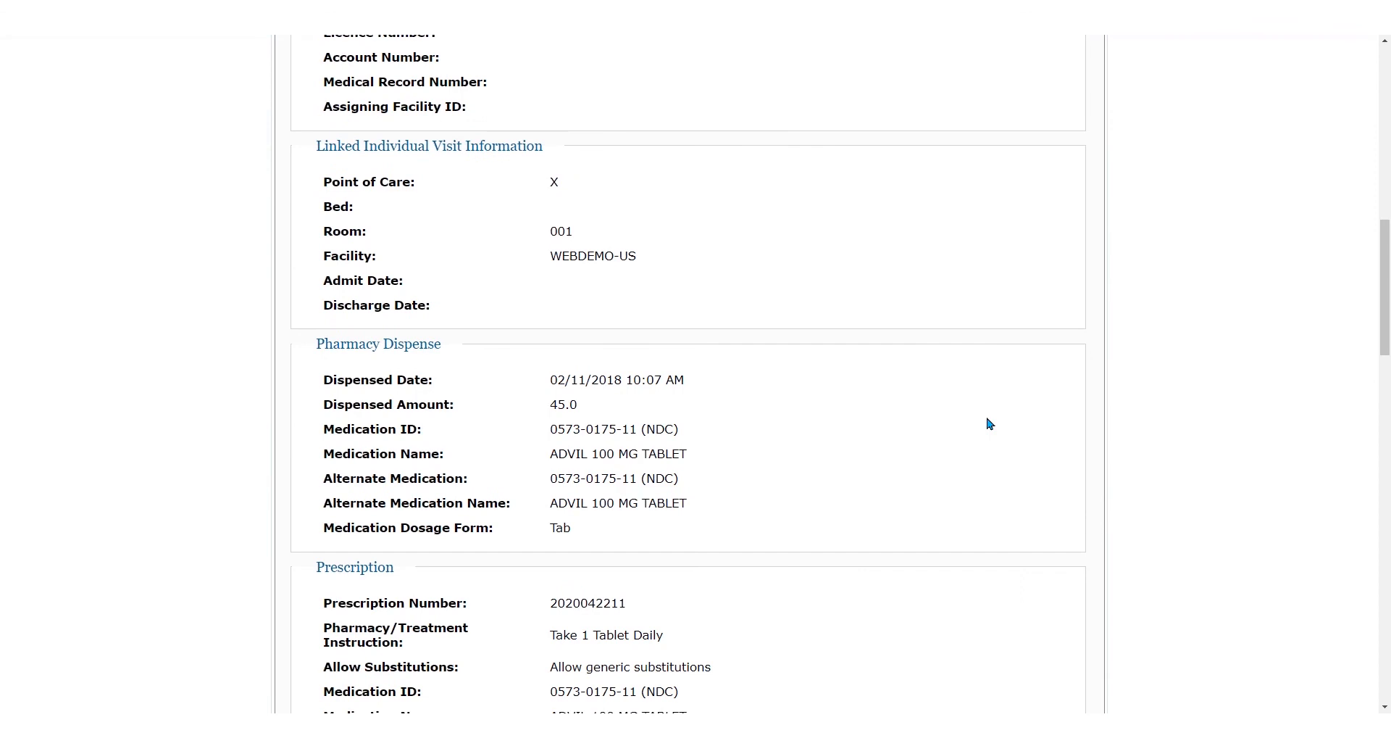
scroll(990, 424, down, 1)
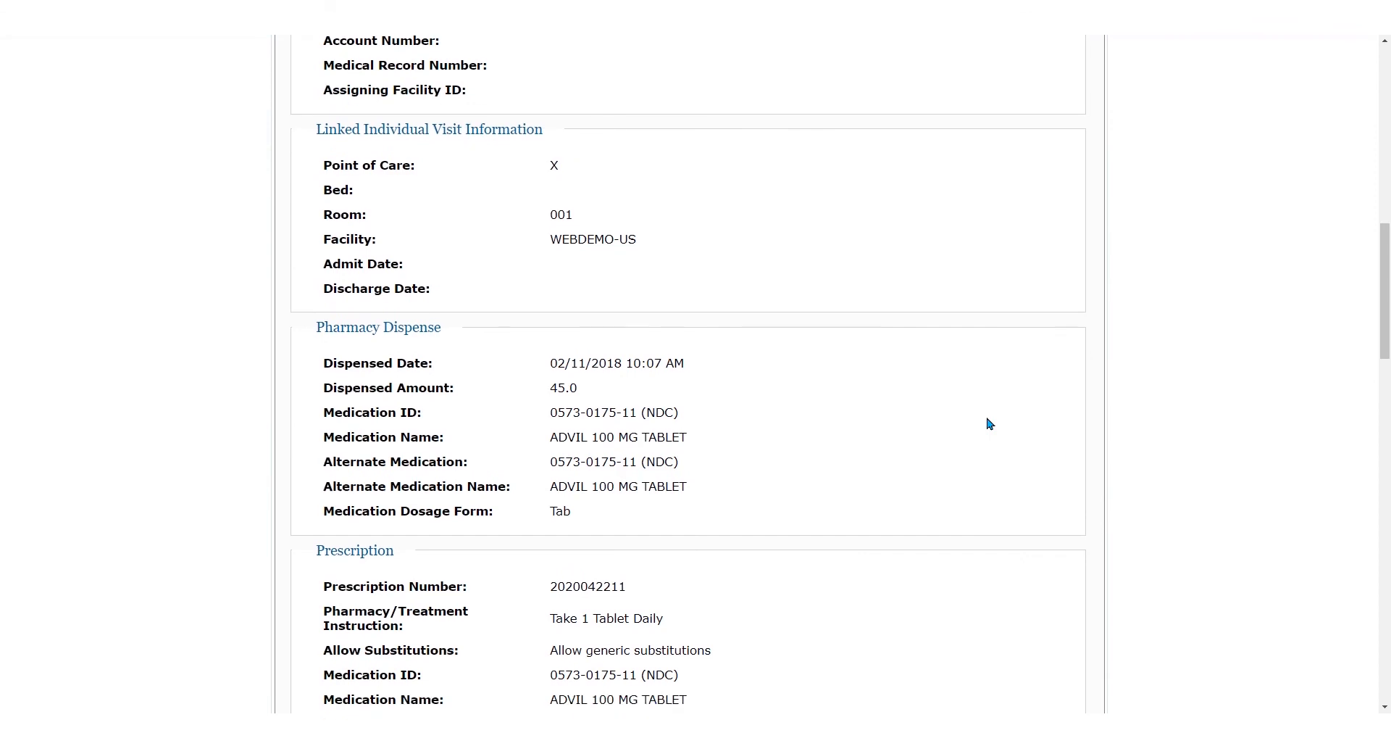
scroll(990, 424, down, 4)
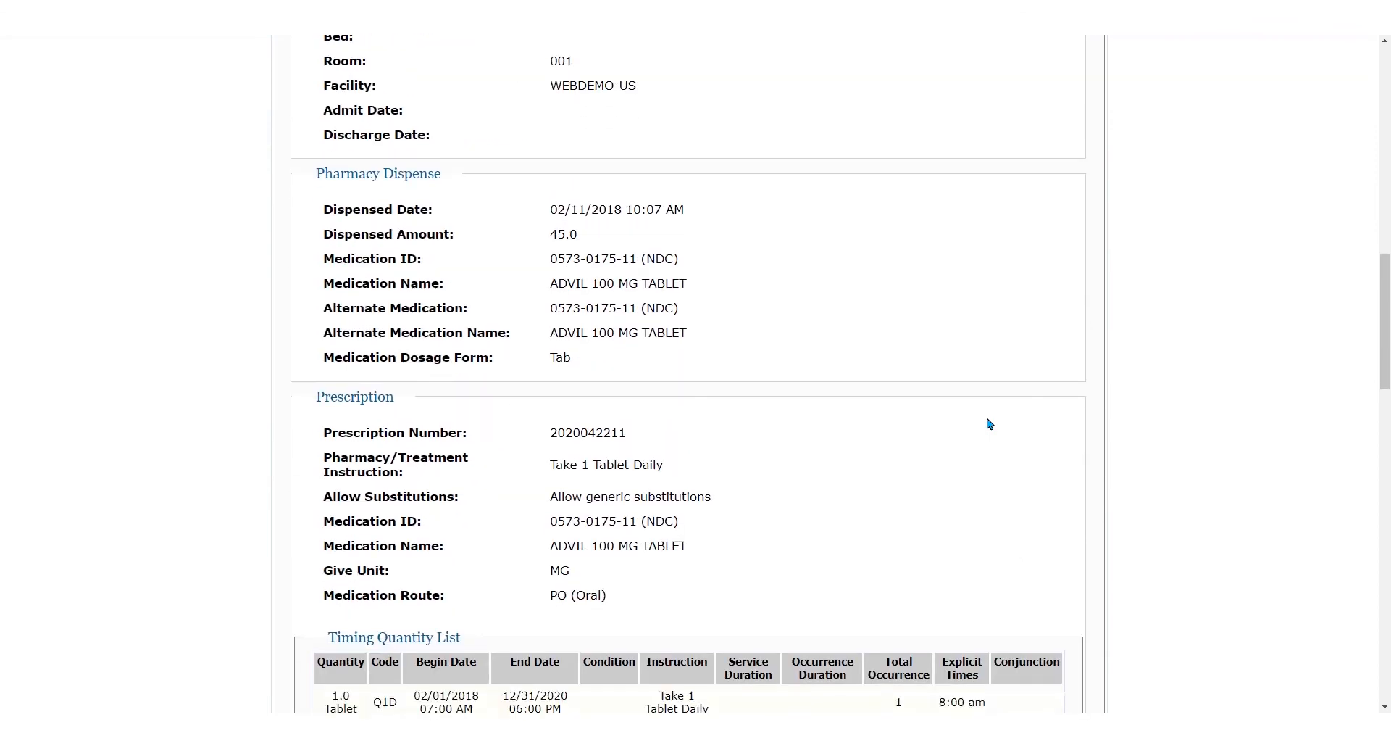
scroll(990, 424, down, 1)
scroll(990, 424, down, 4)
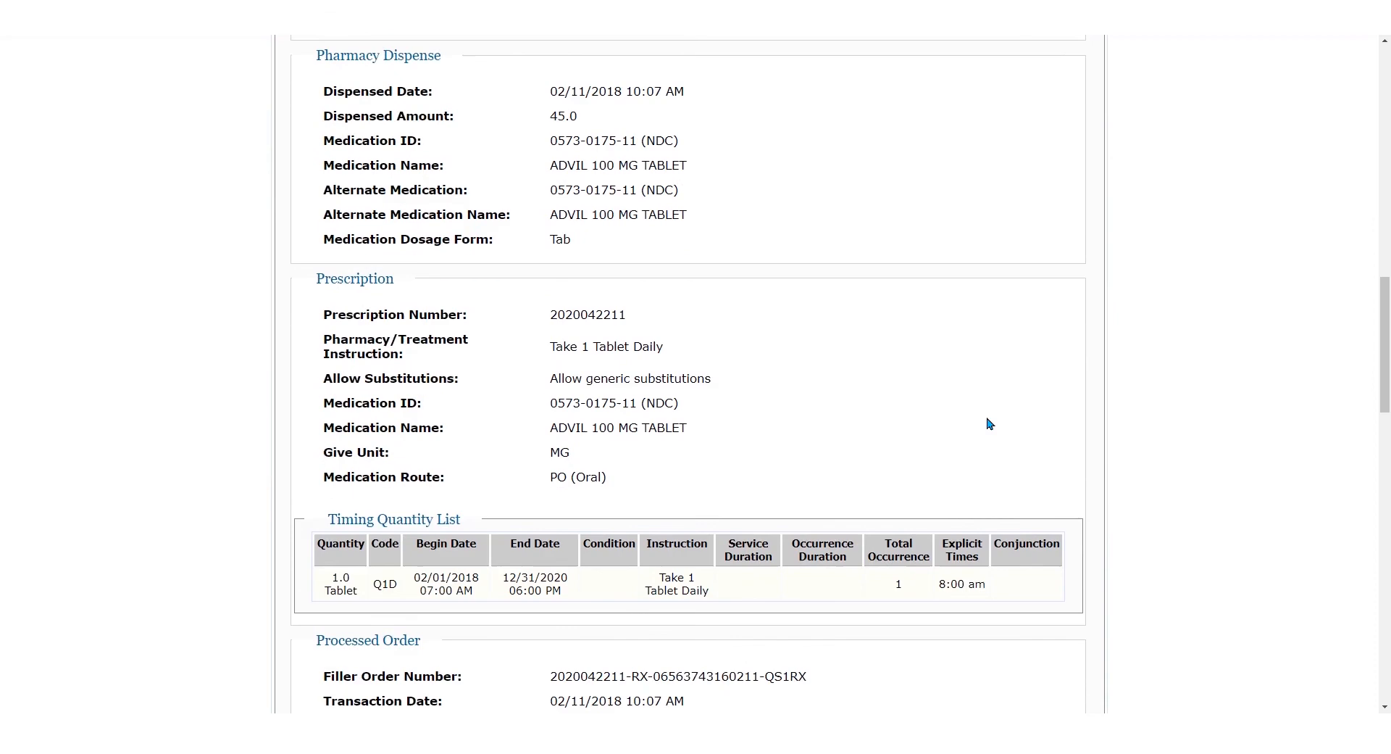
scroll(990, 424, down, 4)
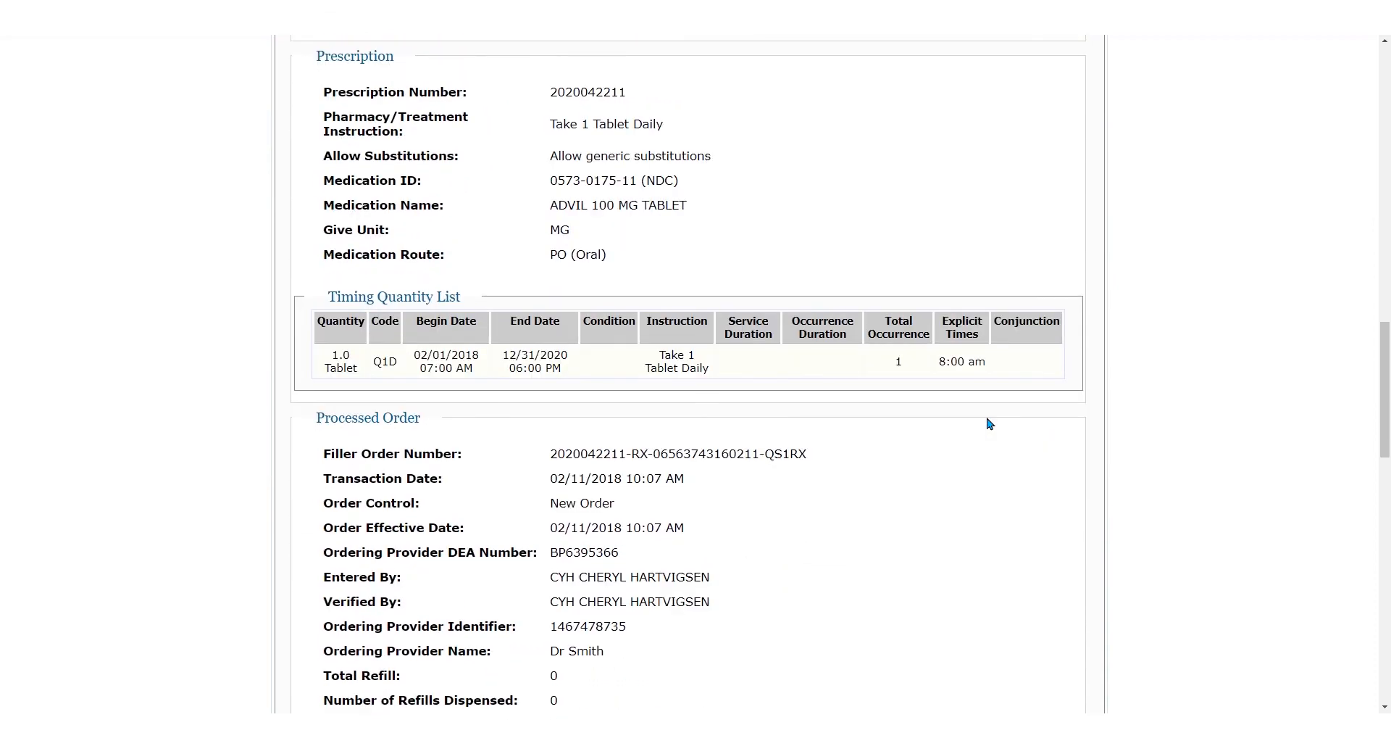
scroll(990, 424, down, 1)
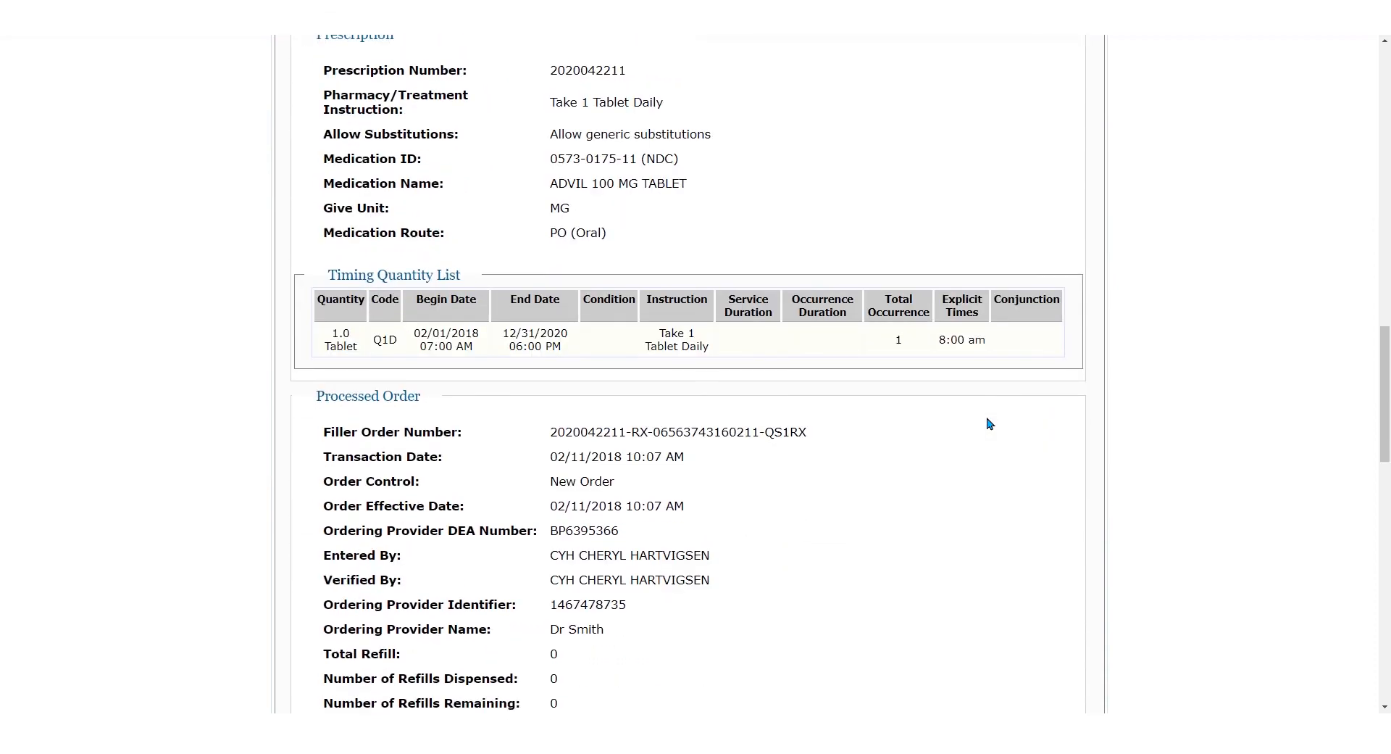
- Examine the Processed Order details, the selected fields for Medication History and the Medication History List of the New Order message
scroll(990, 424, down, 9)
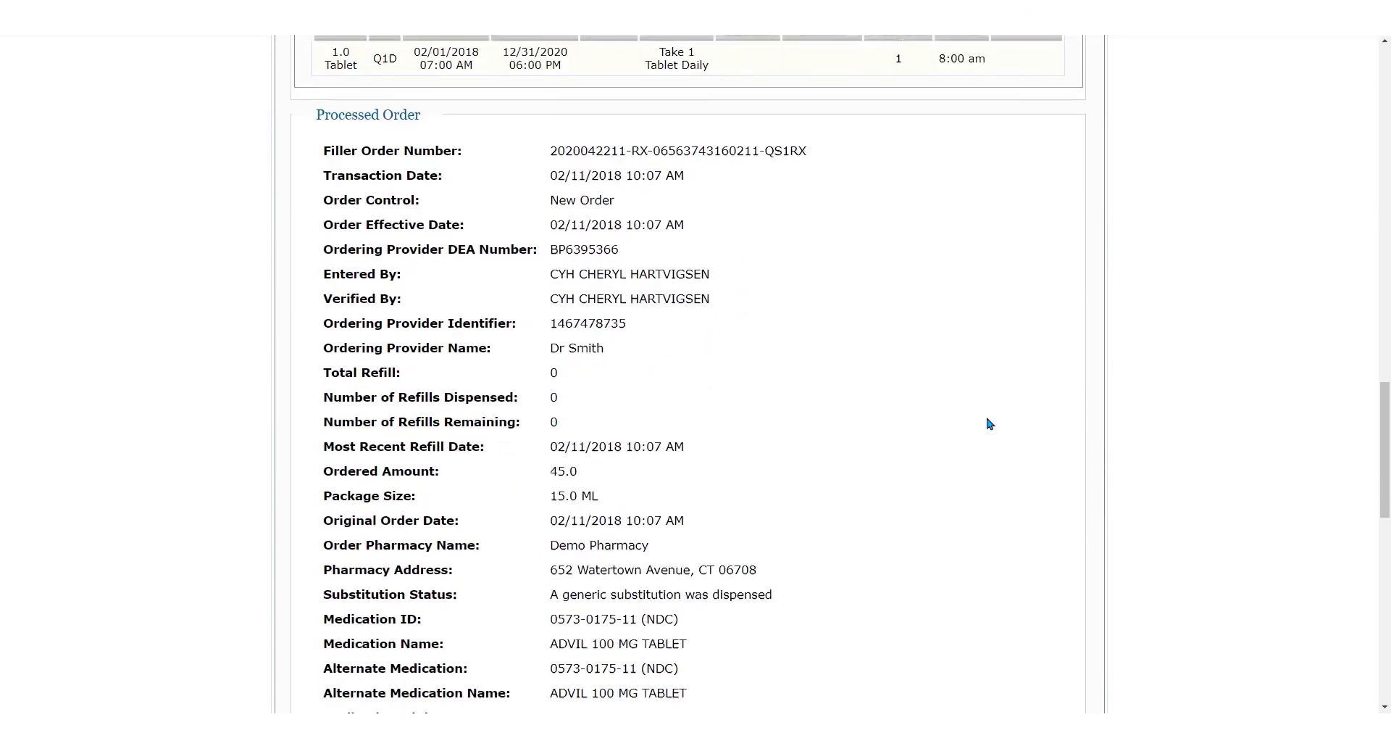
scroll(990, 424, down, 10)
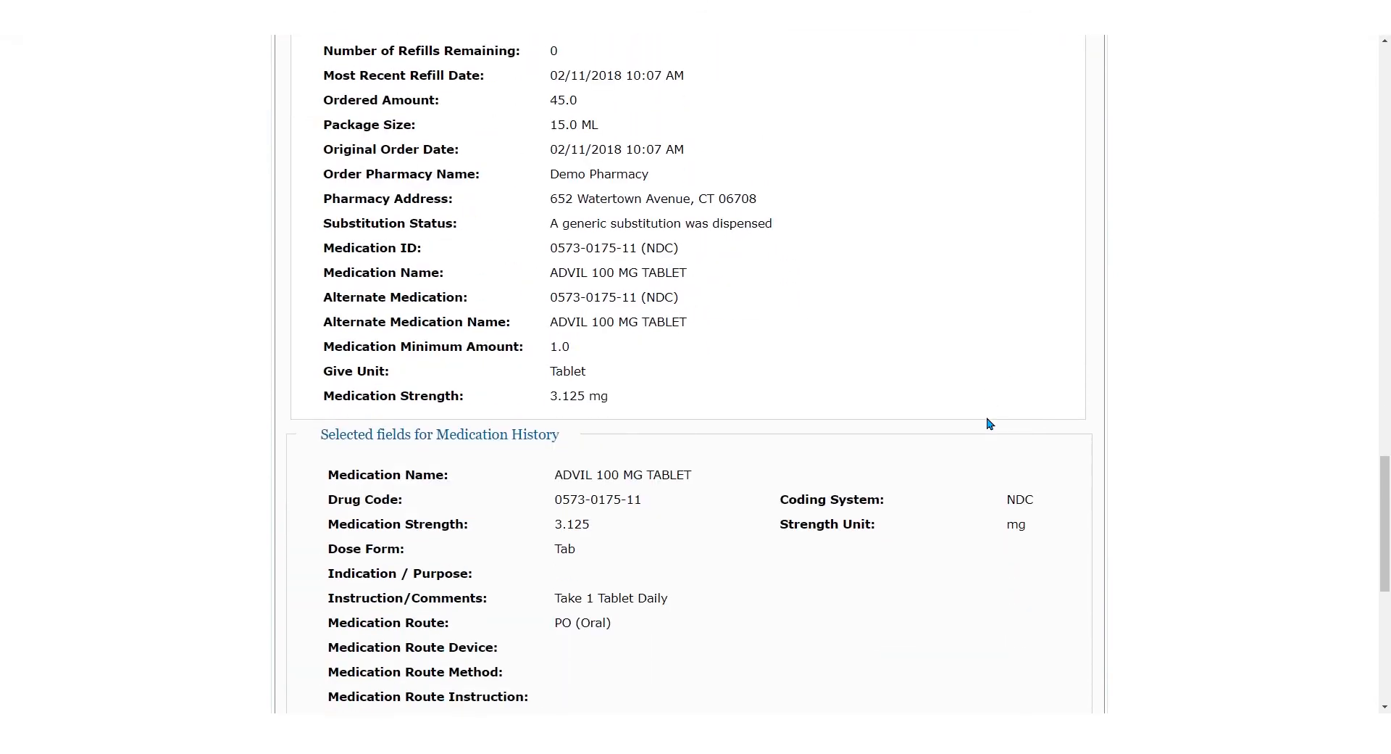
scroll(989, 424, down, 7)
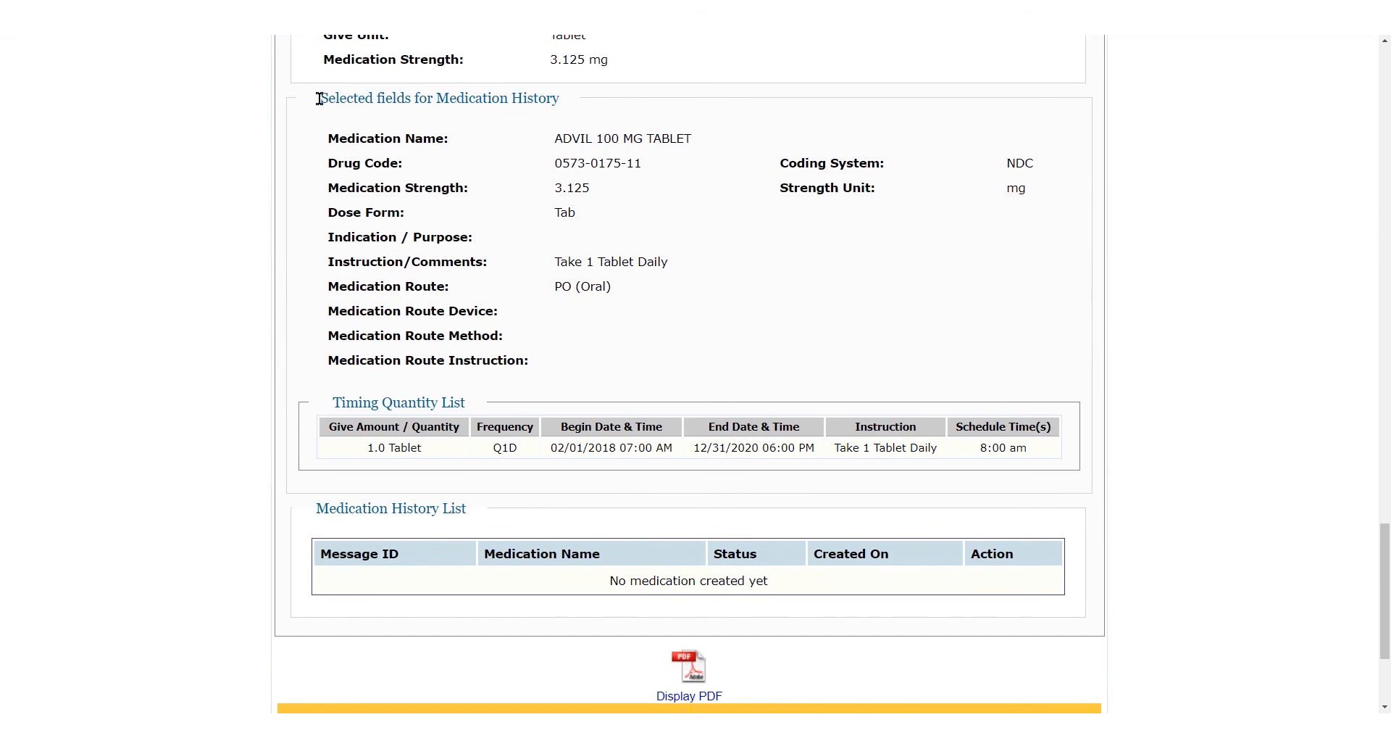
drag(320, 98, 566, 103)
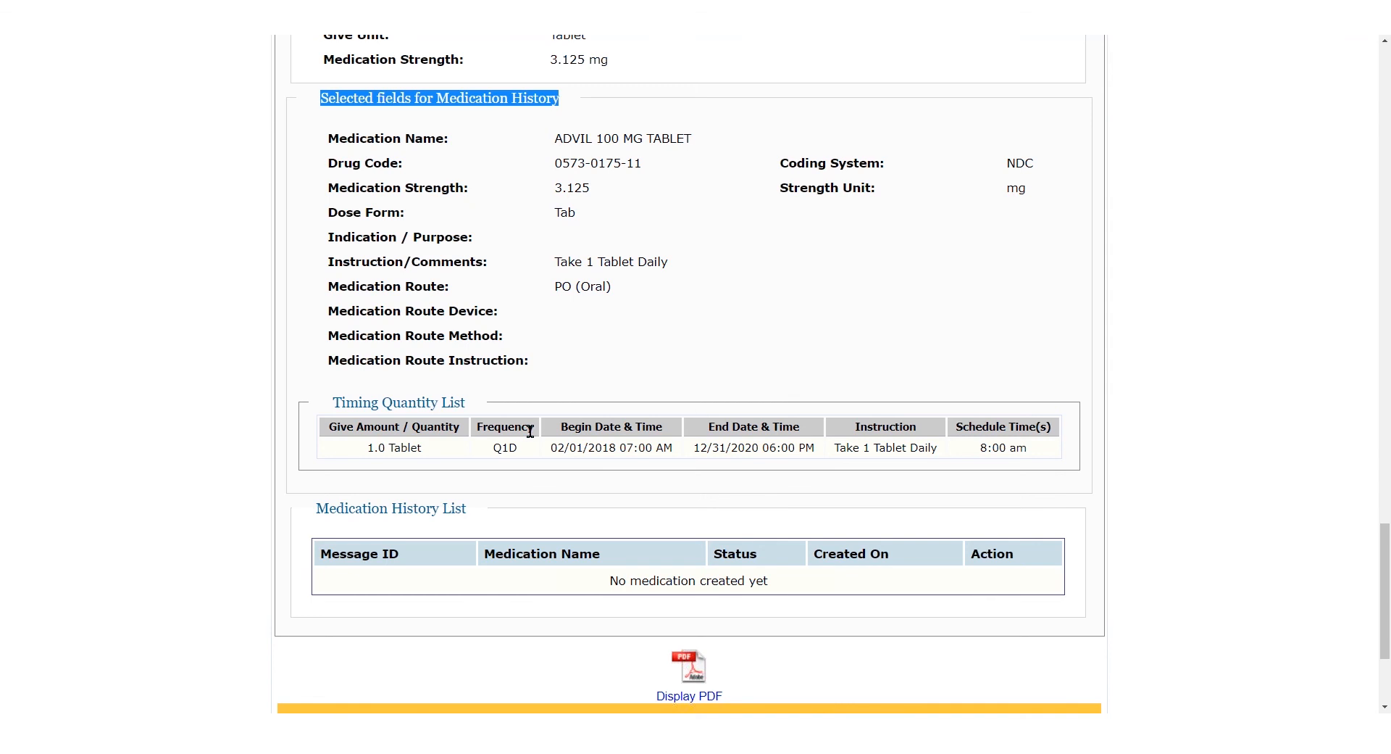
scroll(531, 432, down, 2)
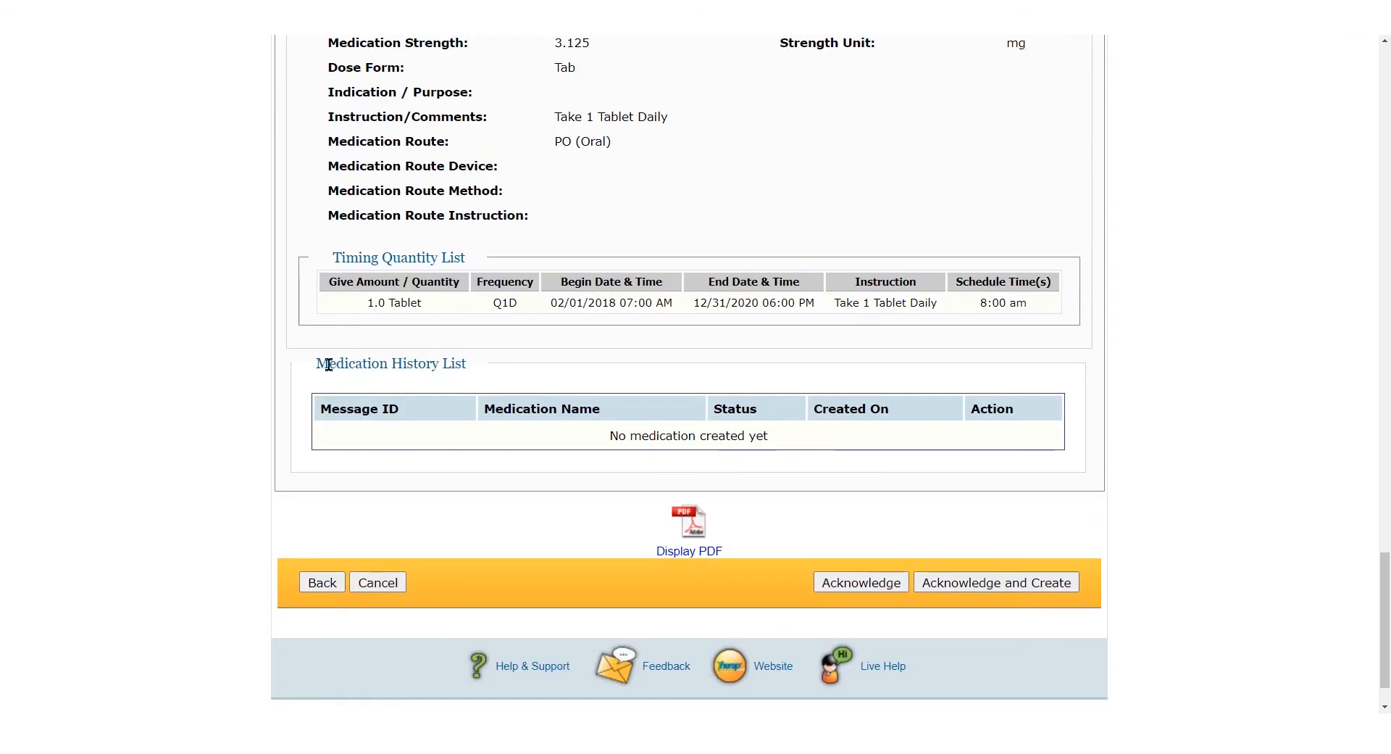
drag(328, 364, 472, 376)
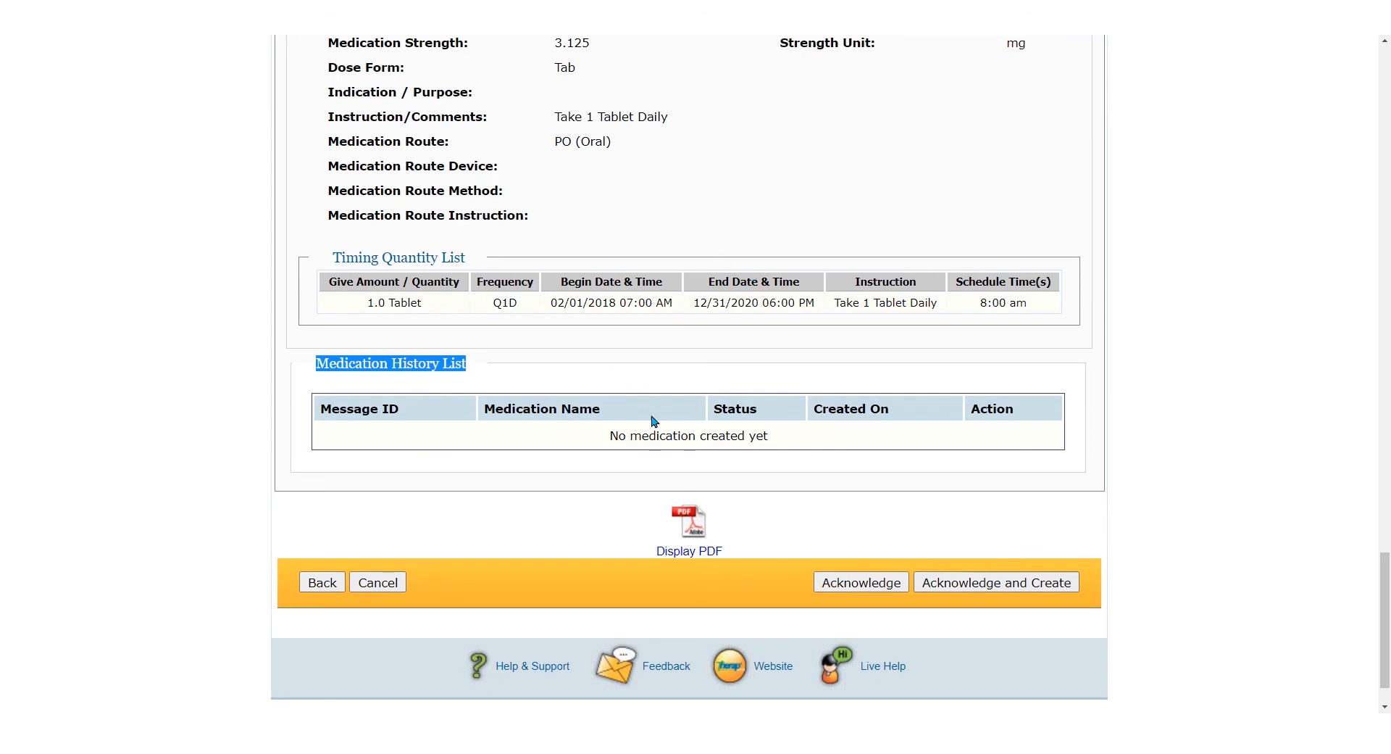
drag(607, 437, 794, 439)
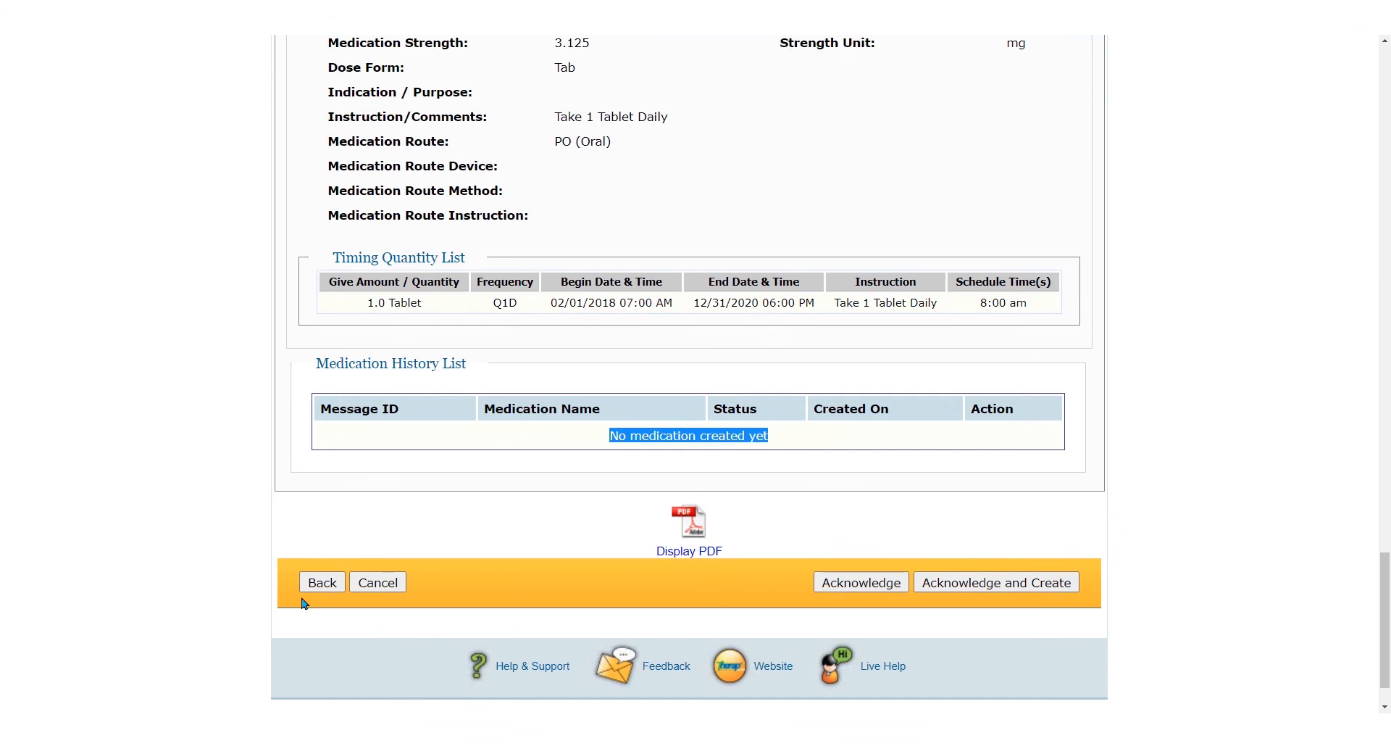
- Return to the pharmacy message list, open the Discontinue Order message and acknowledge it without creating a medication history
click(324, 583)
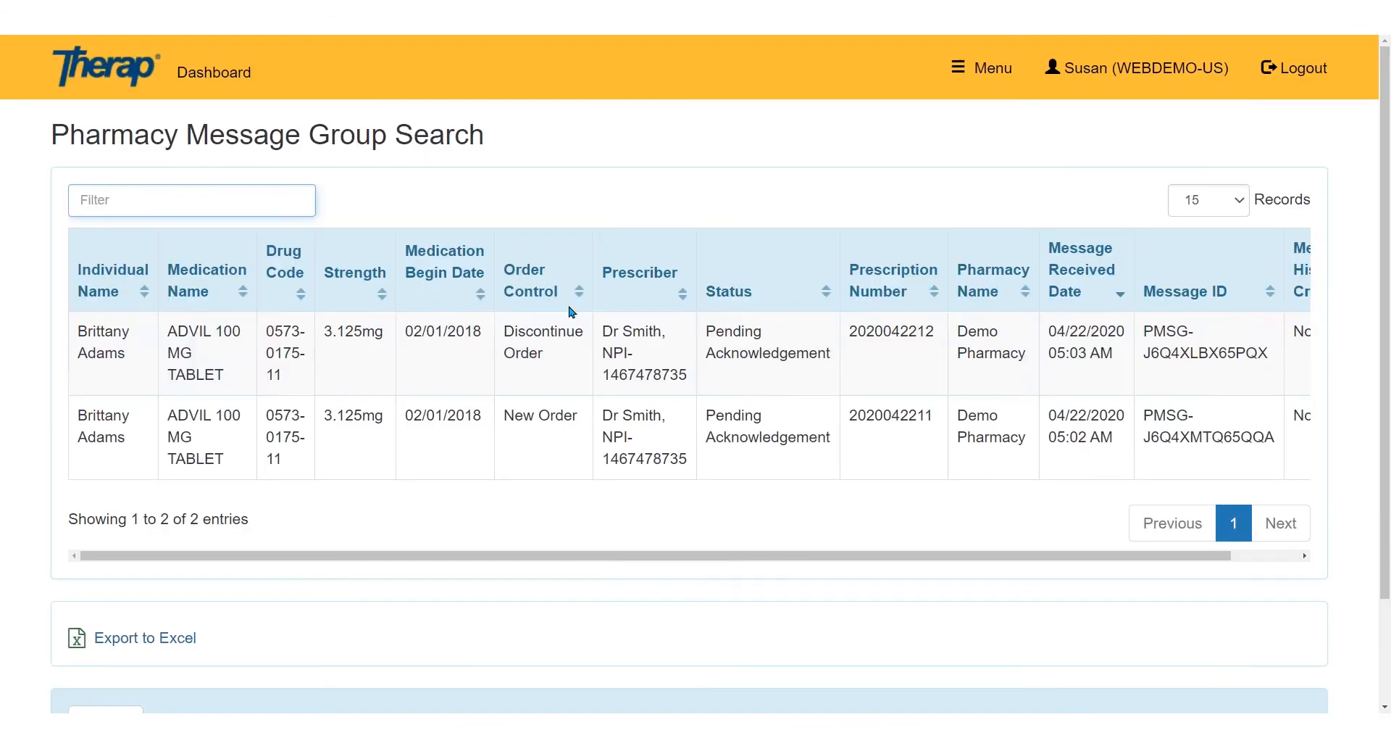
click(558, 352)
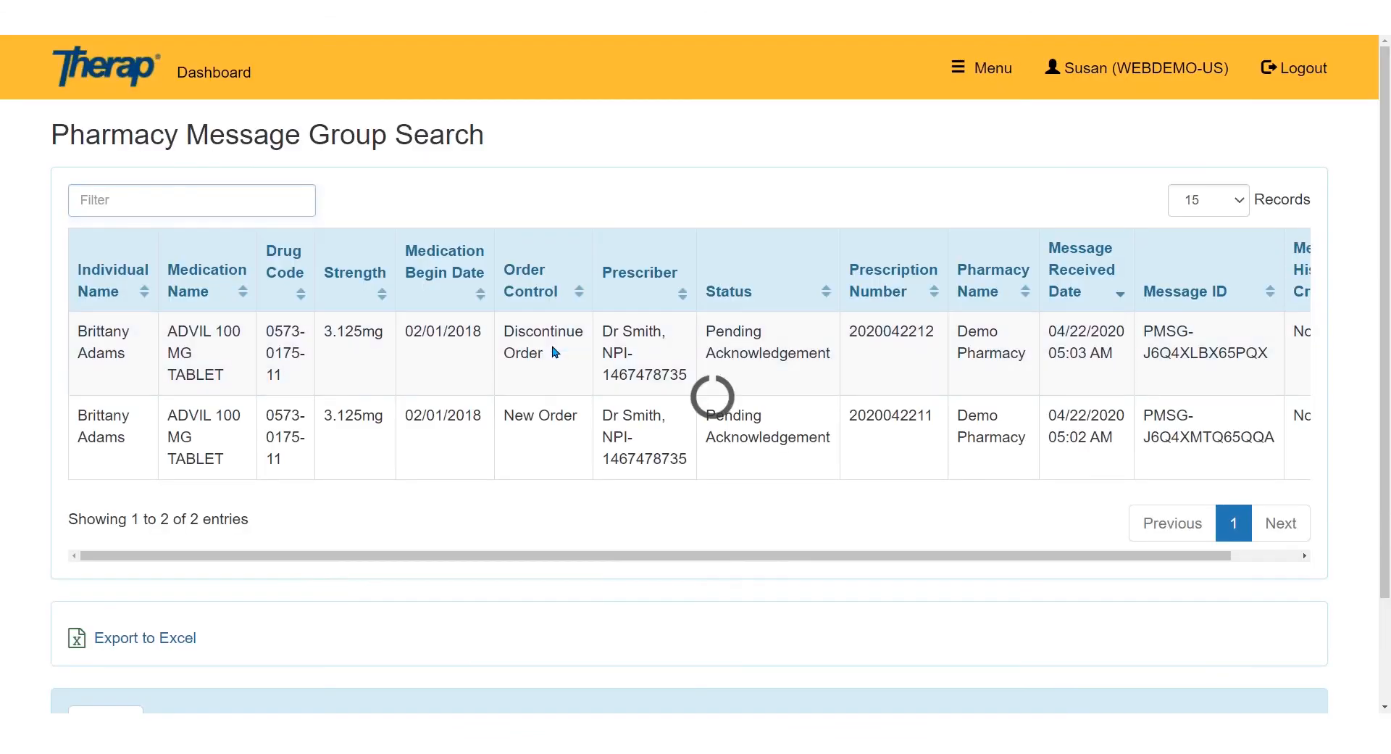
scroll(1024, 449, down, 4)
scroll(1024, 449, down, 20)
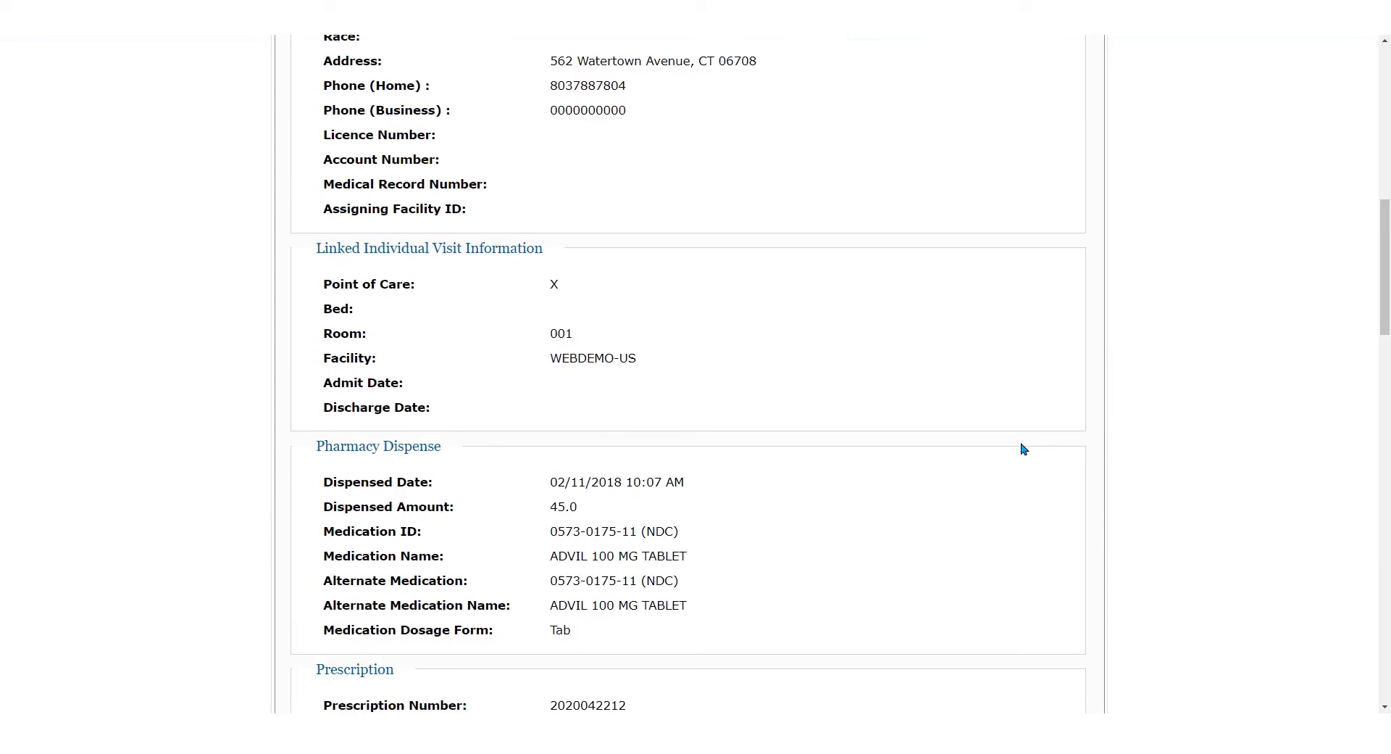
scroll(1018, 469, down, 9)
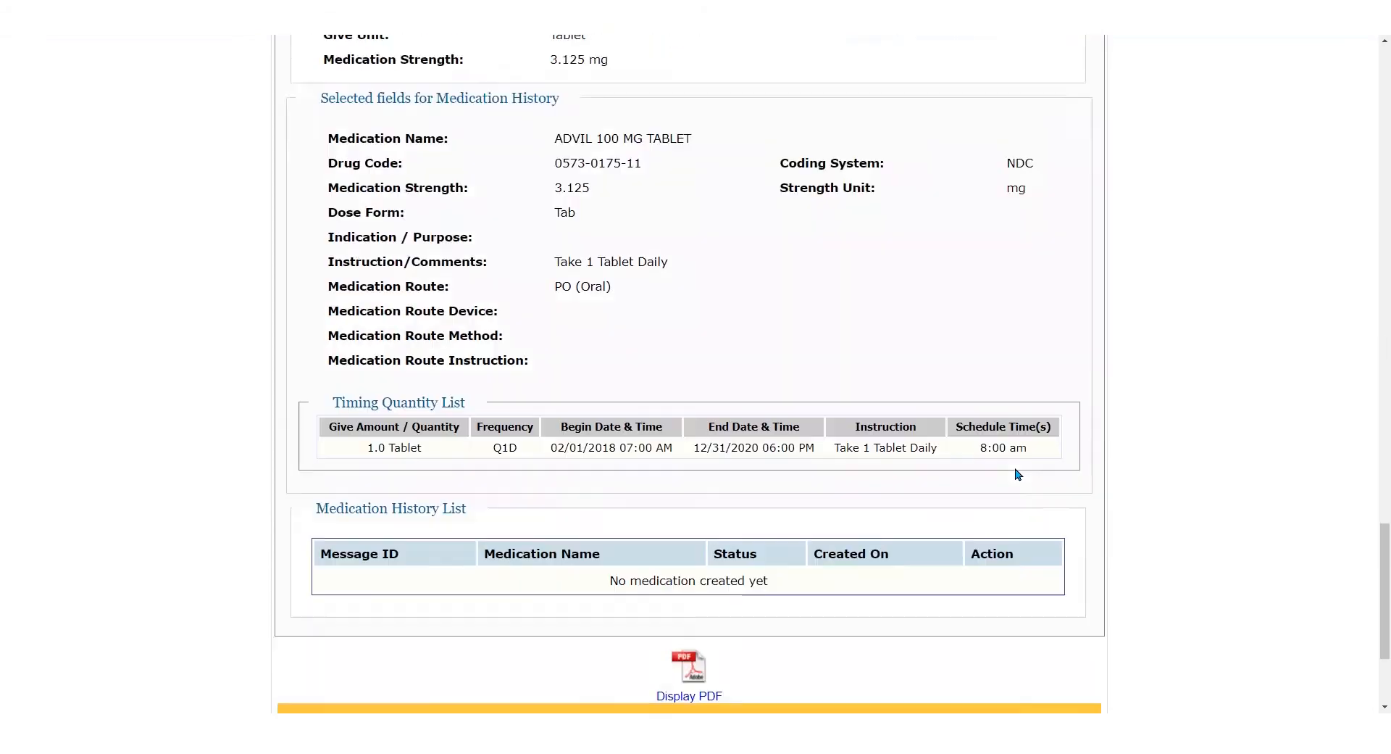
click(873, 519)
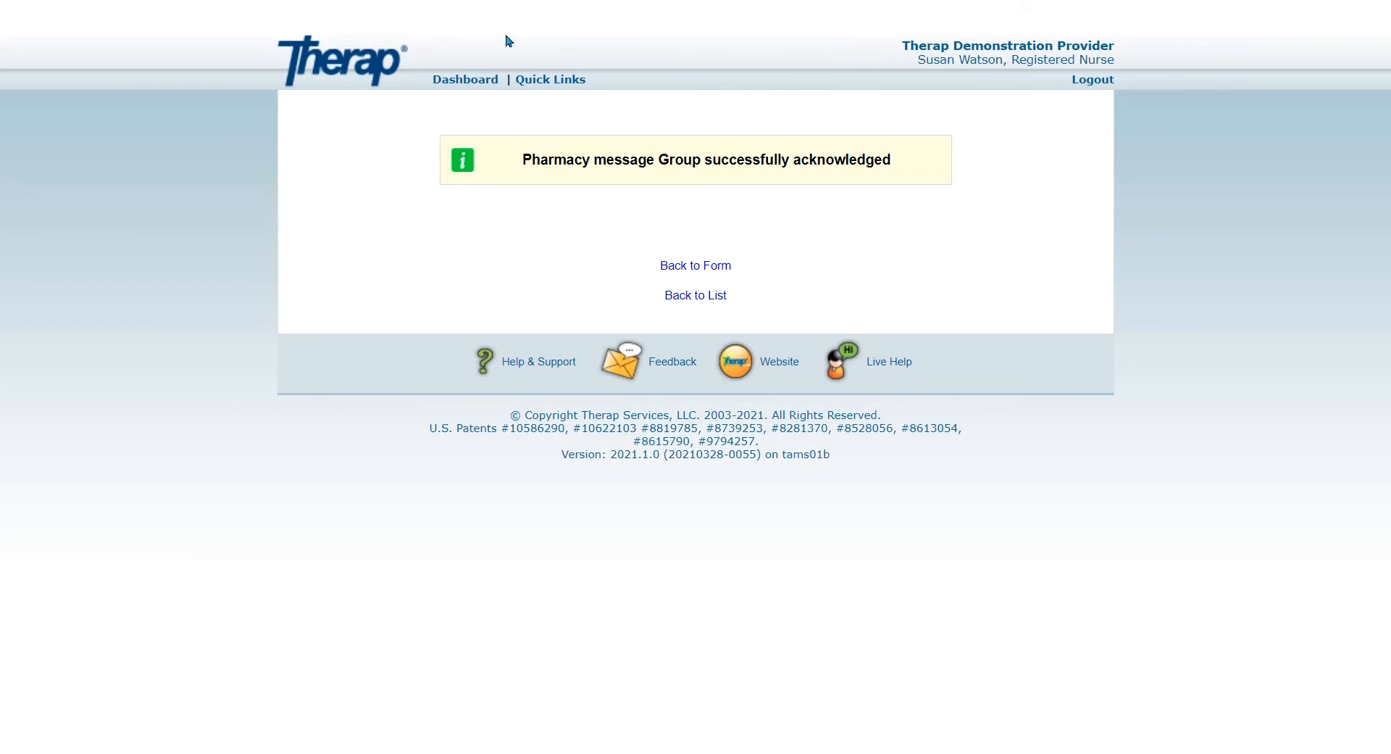
- Reopen the New Order message from the dashboard's high-priority pharmacy messages, and acknowledge it while creating a Medication History form
click(484, 94)
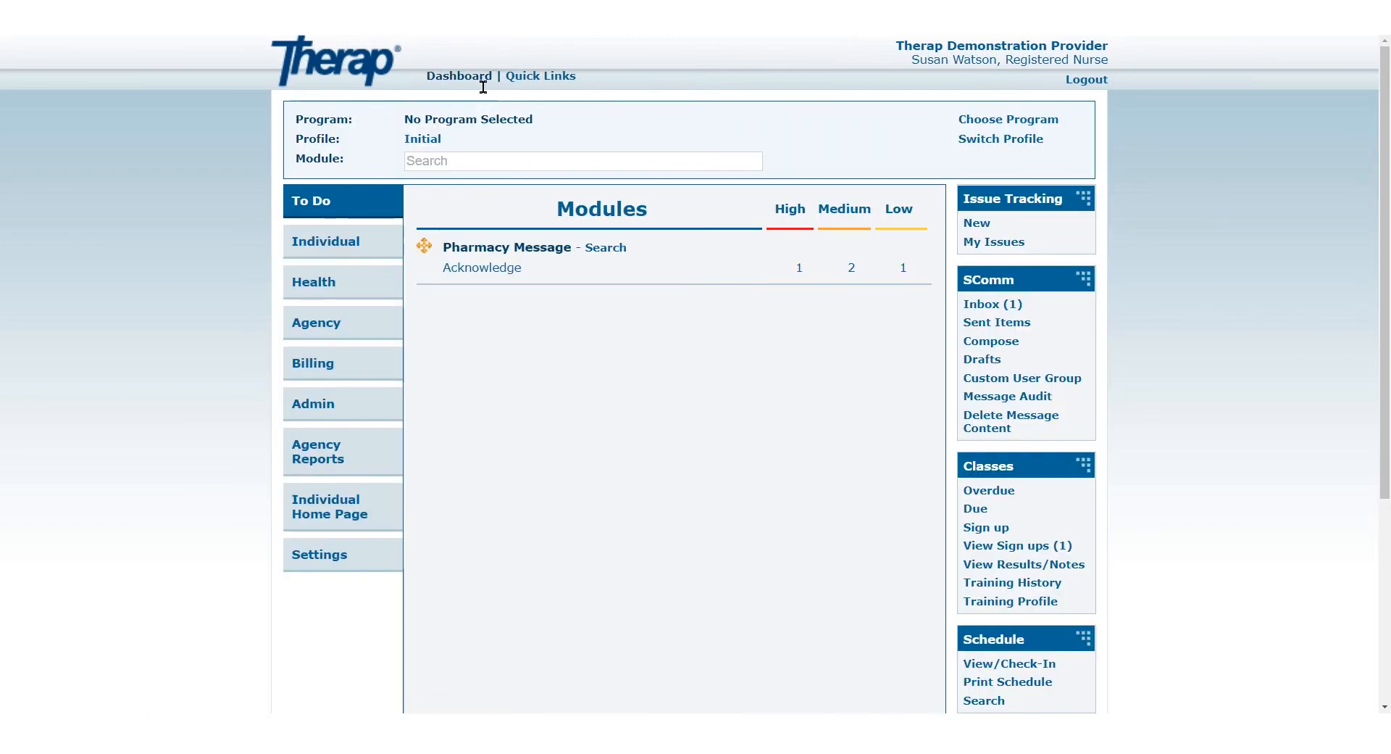
click(800, 274)
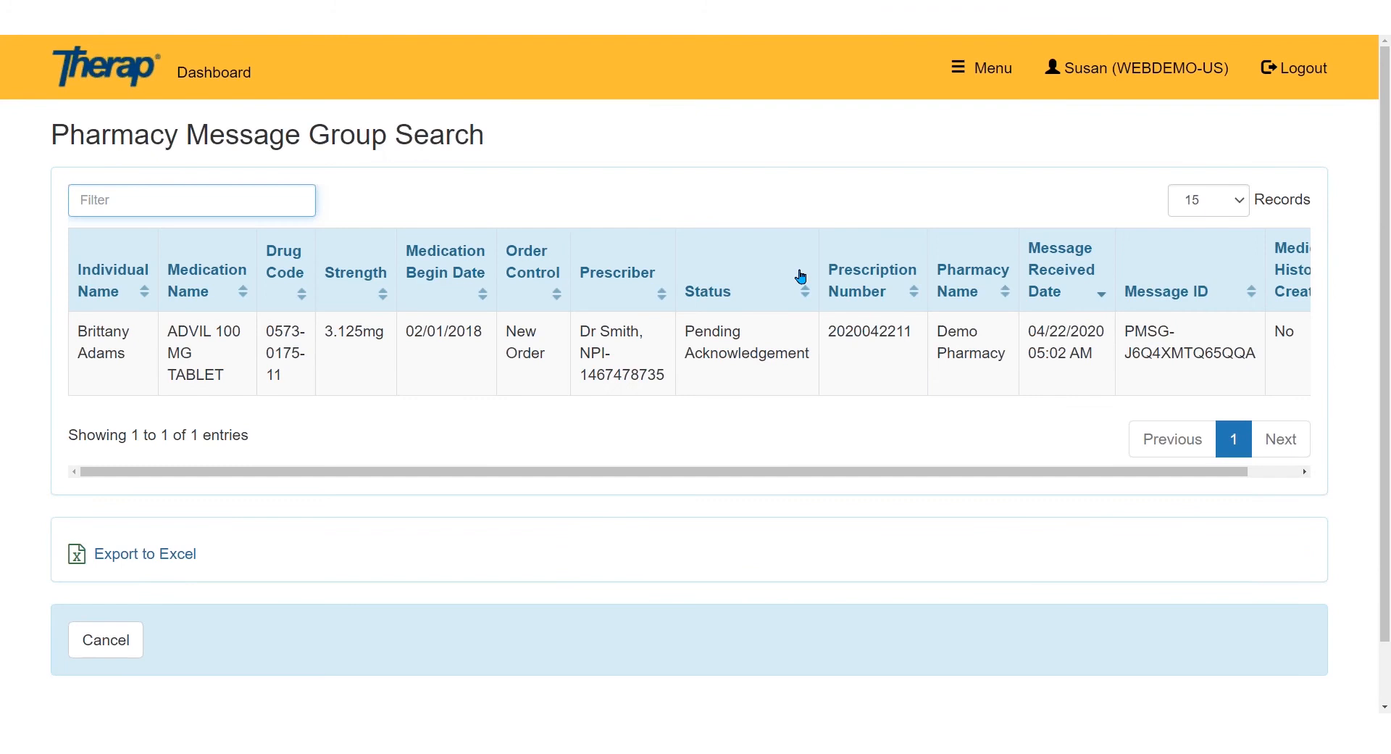
click(774, 352)
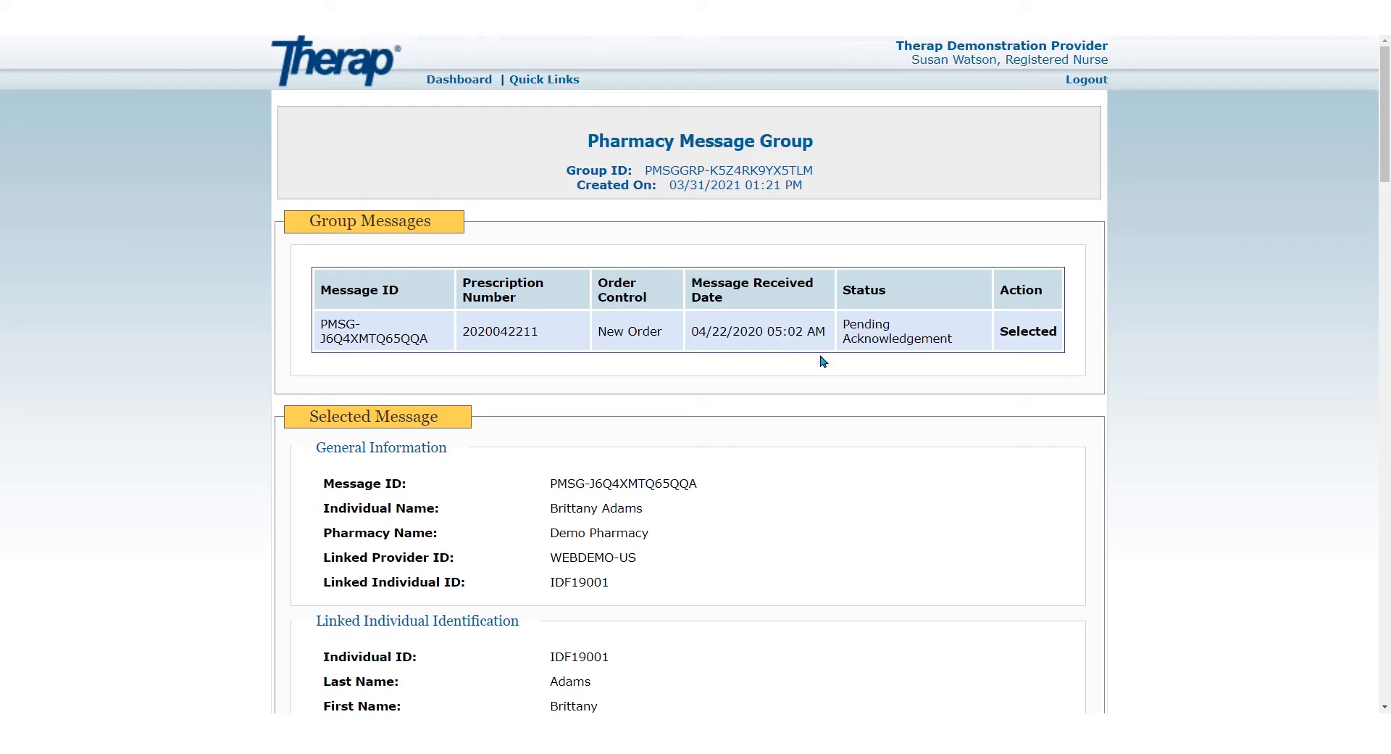
scroll(826, 362, down, 19)
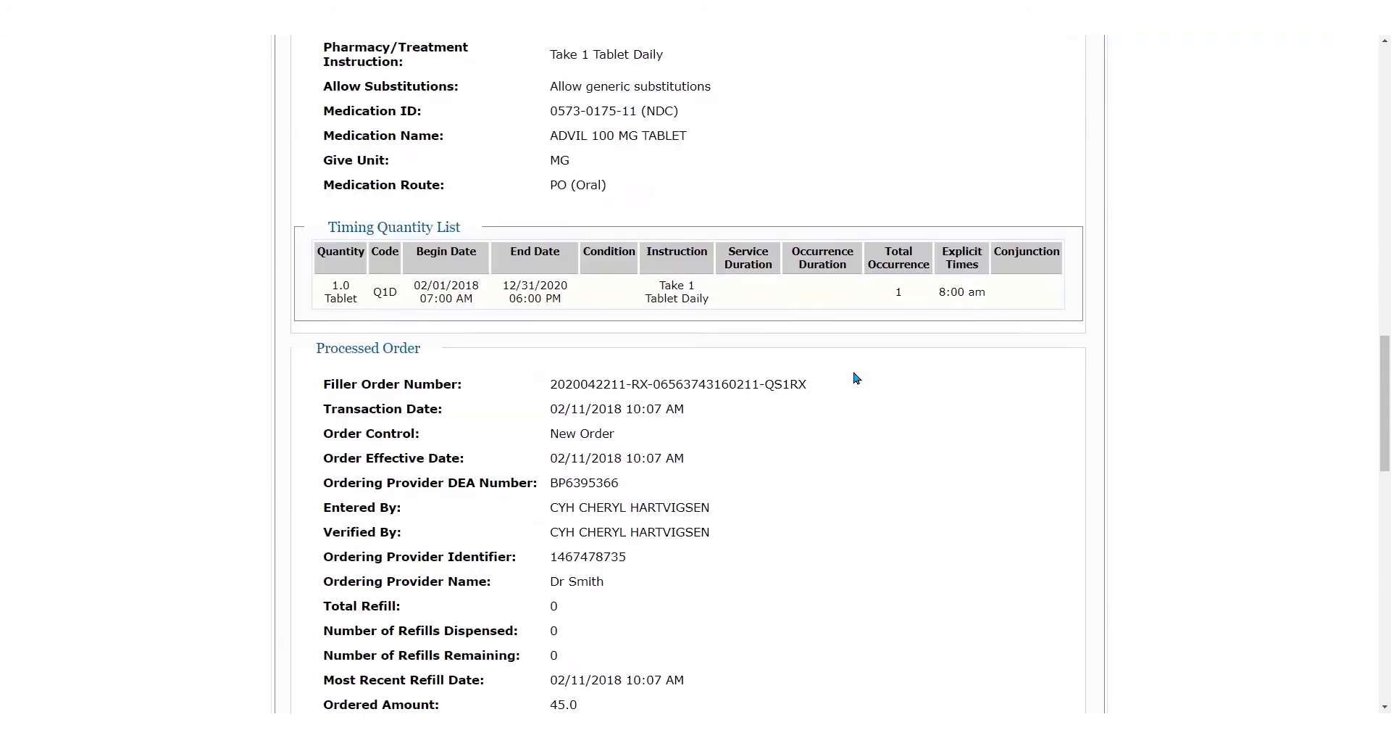
scroll(855, 377, down, 16)
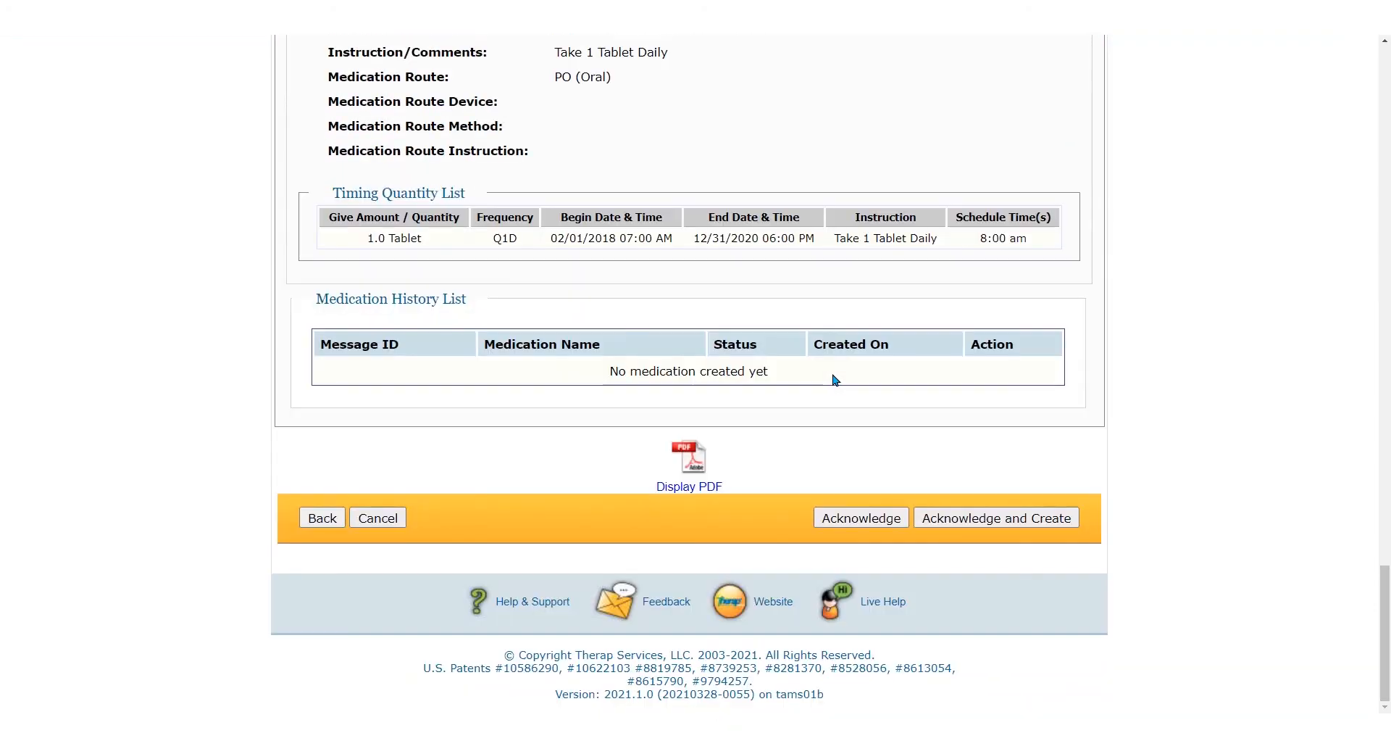
drag(602, 372, 776, 389)
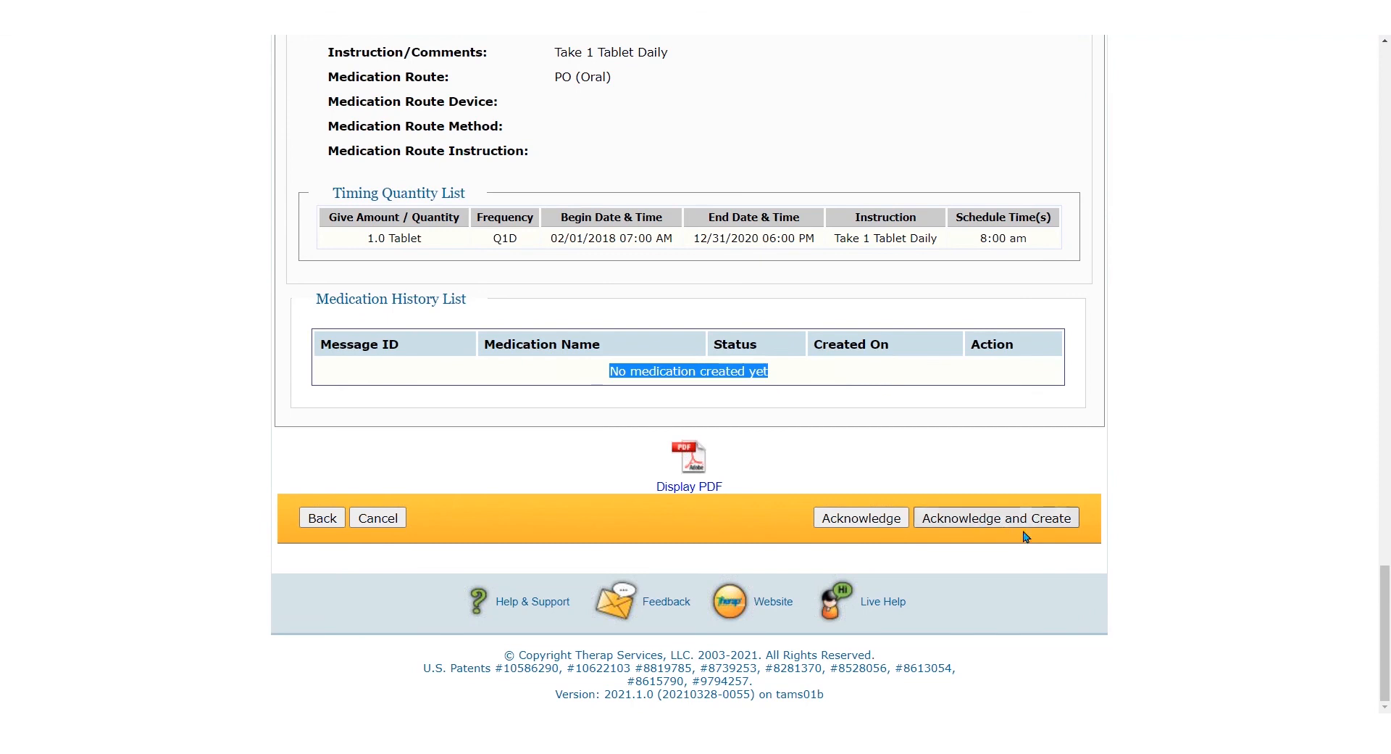
click(973, 517)
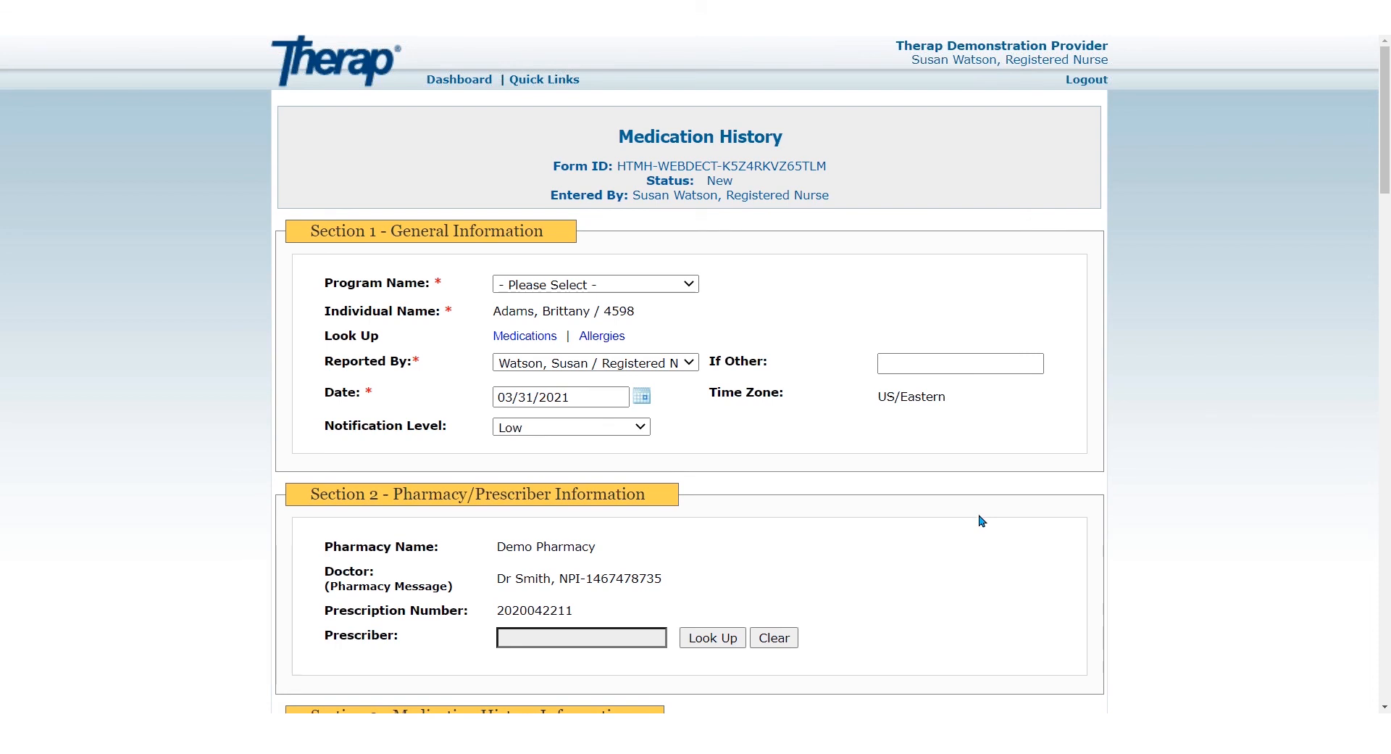
- Examine the prefilled pharmacy, doctor and prescription details and the medication name on the Medication History form
scroll(989, 506, down, 2)
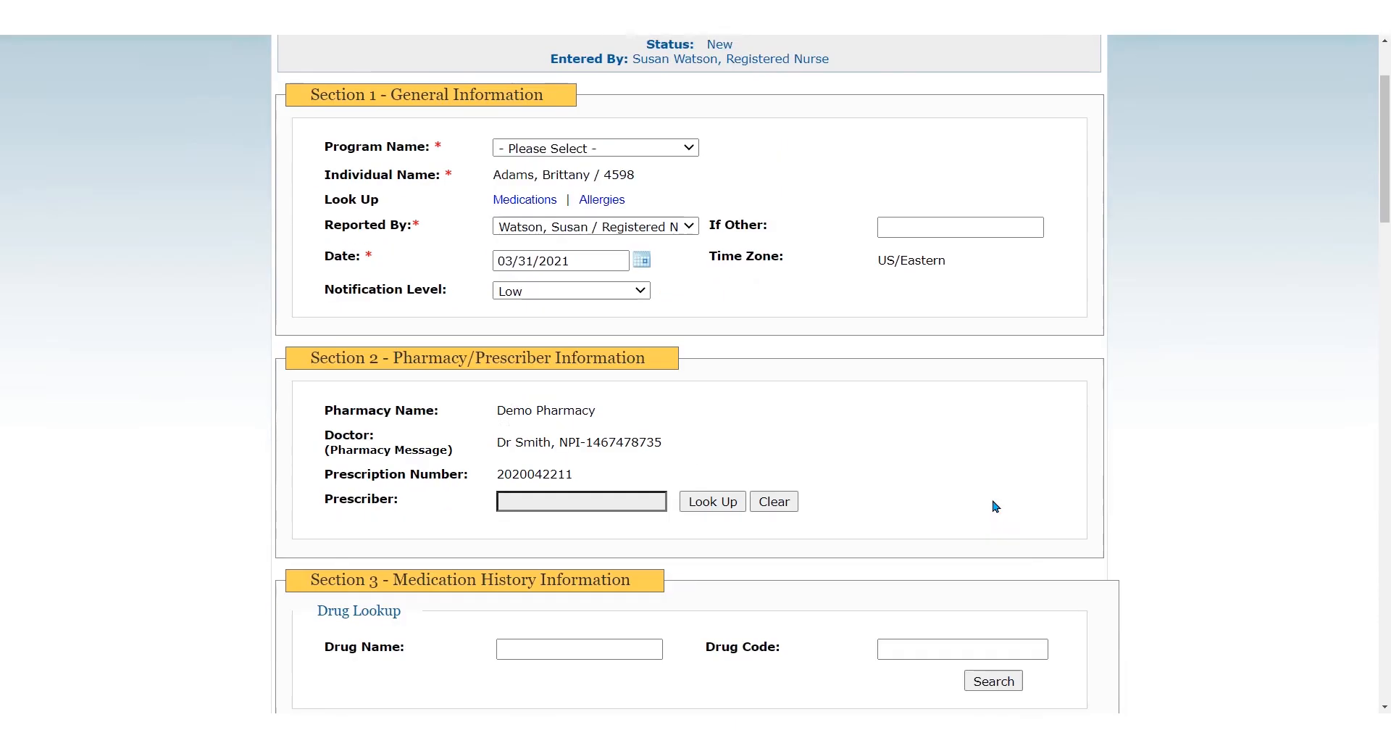
drag(507, 399, 598, 468)
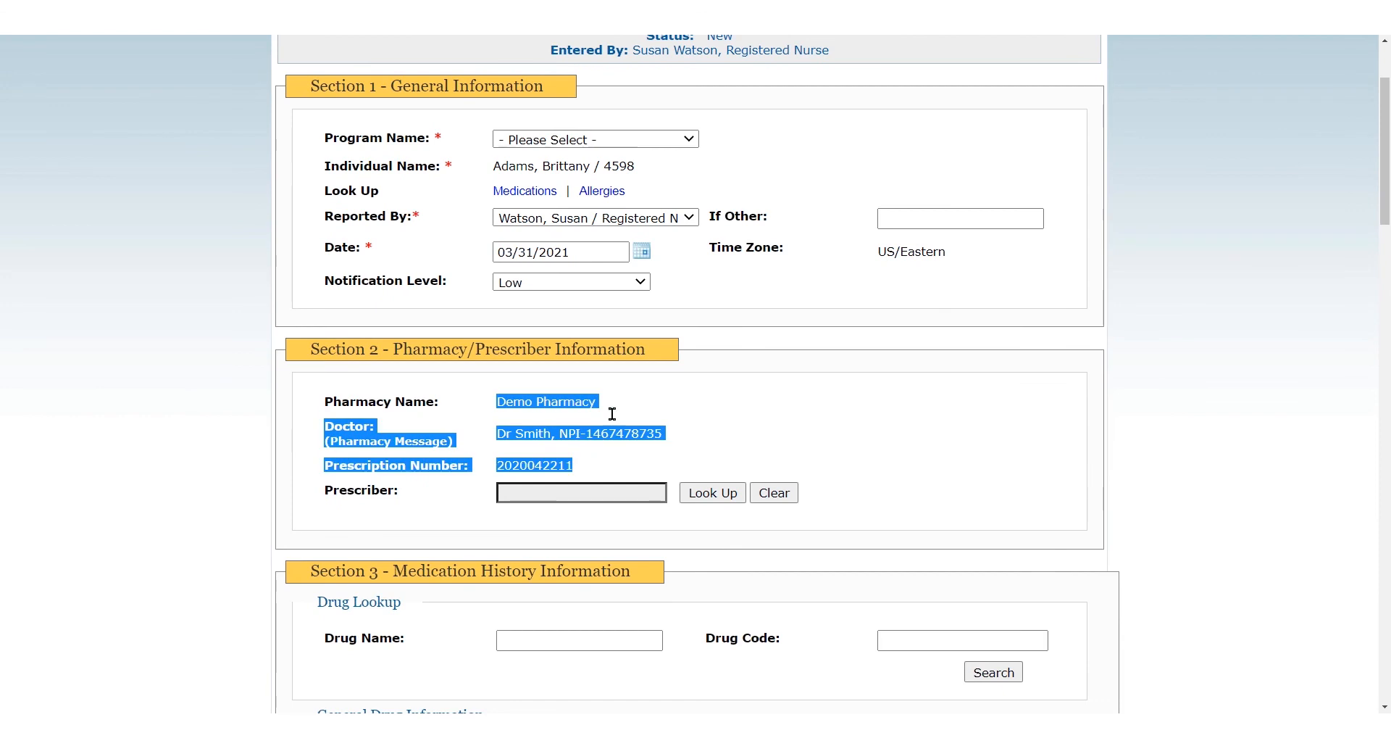
scroll(730, 444, down, 5)
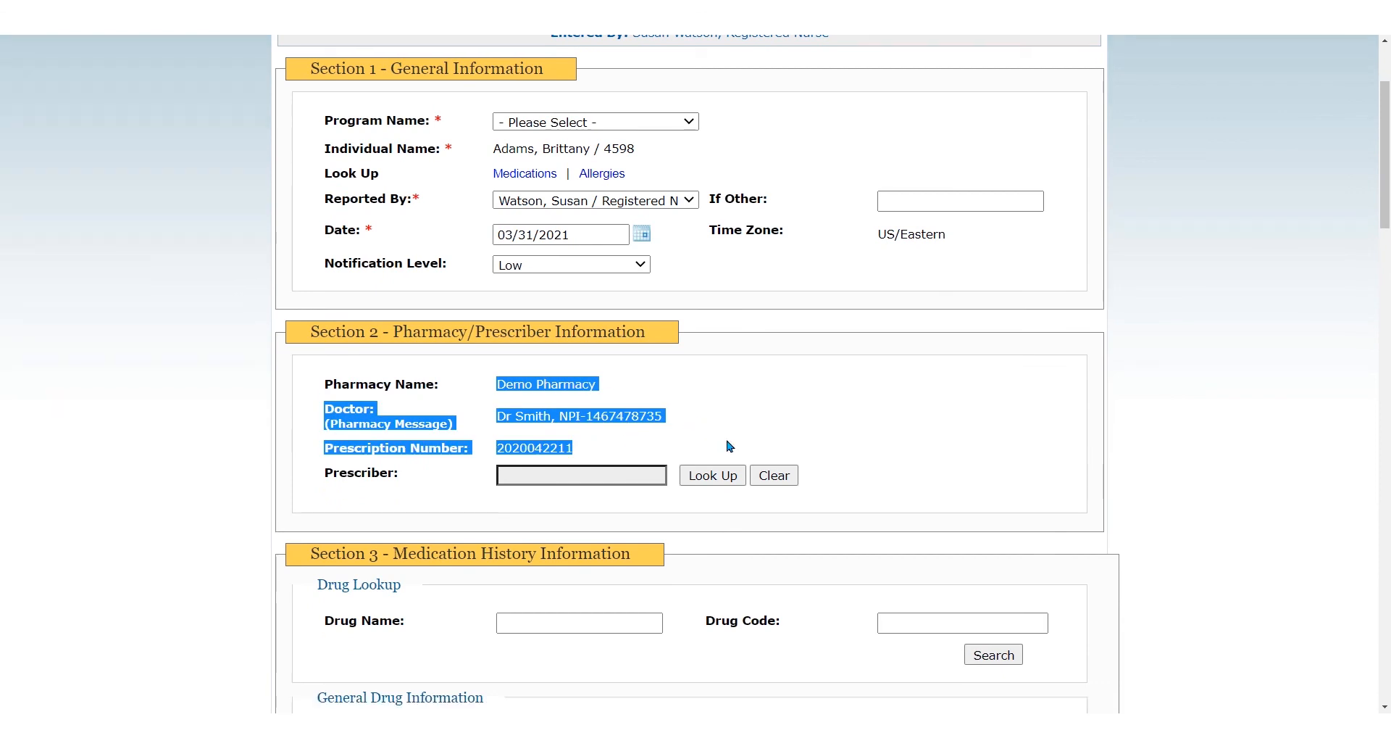
drag(503, 394, 645, 406)
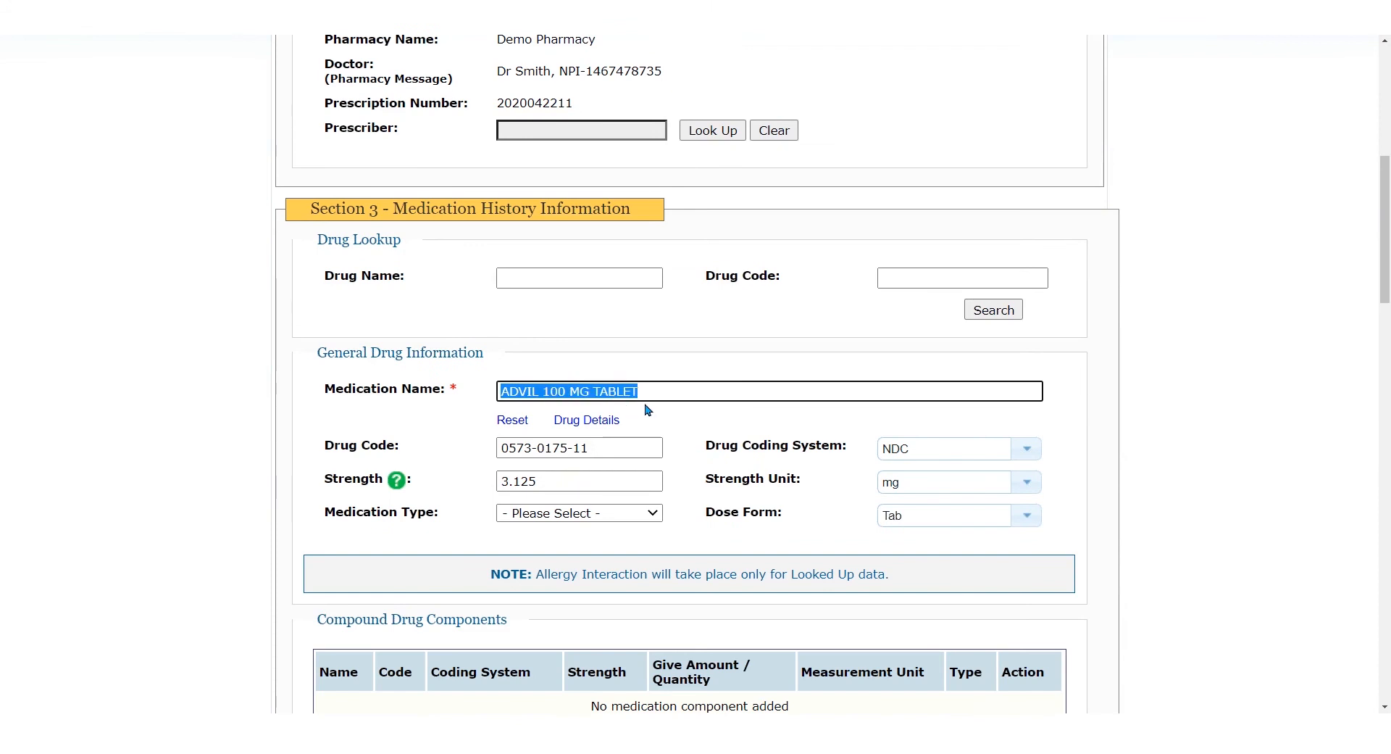
- View the Drug Details of the ADVIL 100 MG TABLET in an enlarged window, including its general information, drug image and indications
click(584, 423)
click(584, 420)
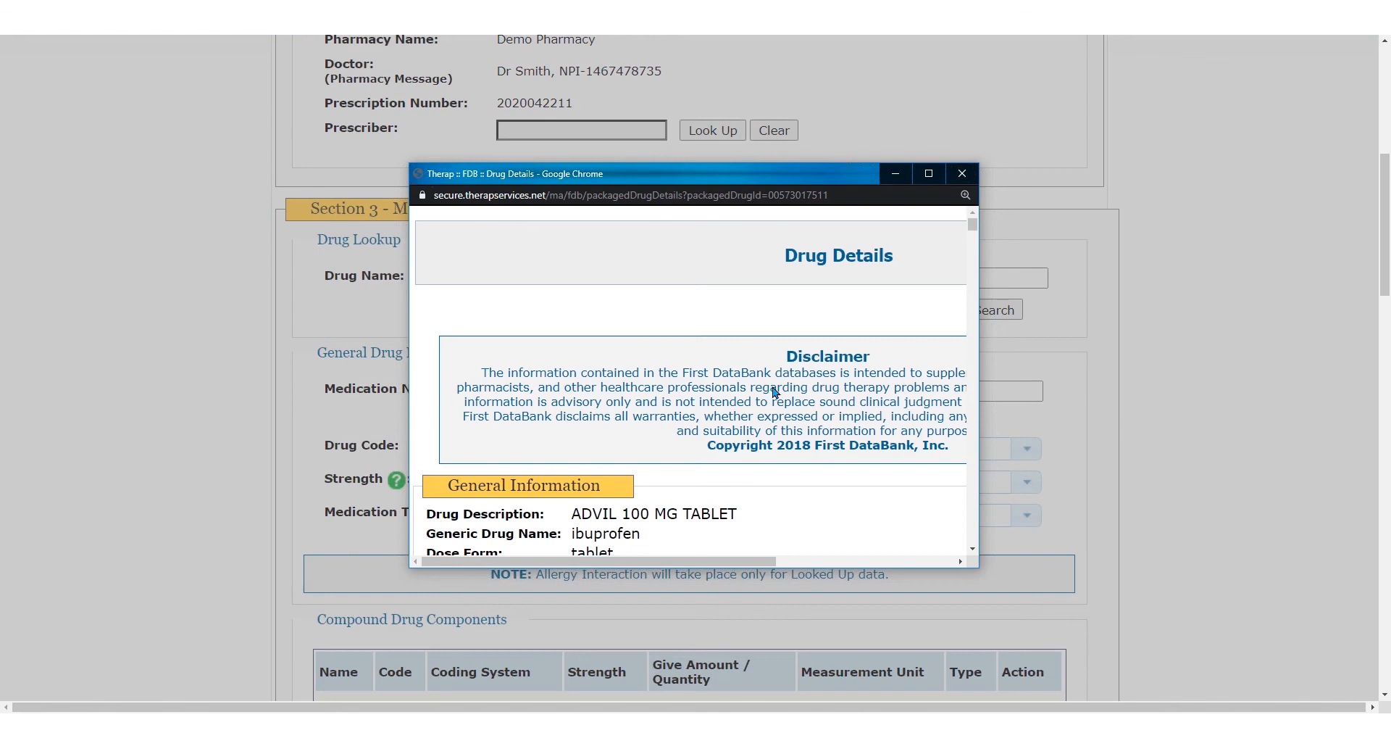
click(928, 174)
scroll(921, 312, down, 4)
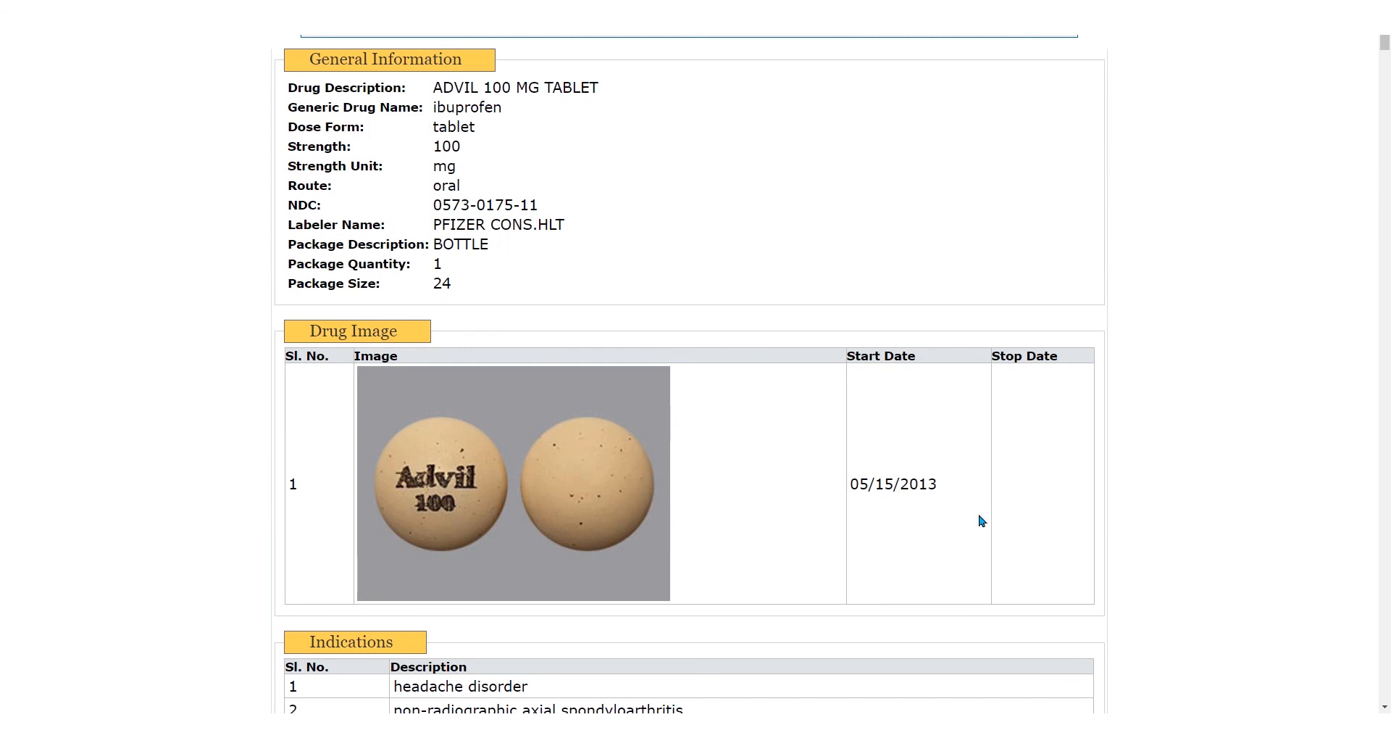
scroll(990, 527, down, 3)
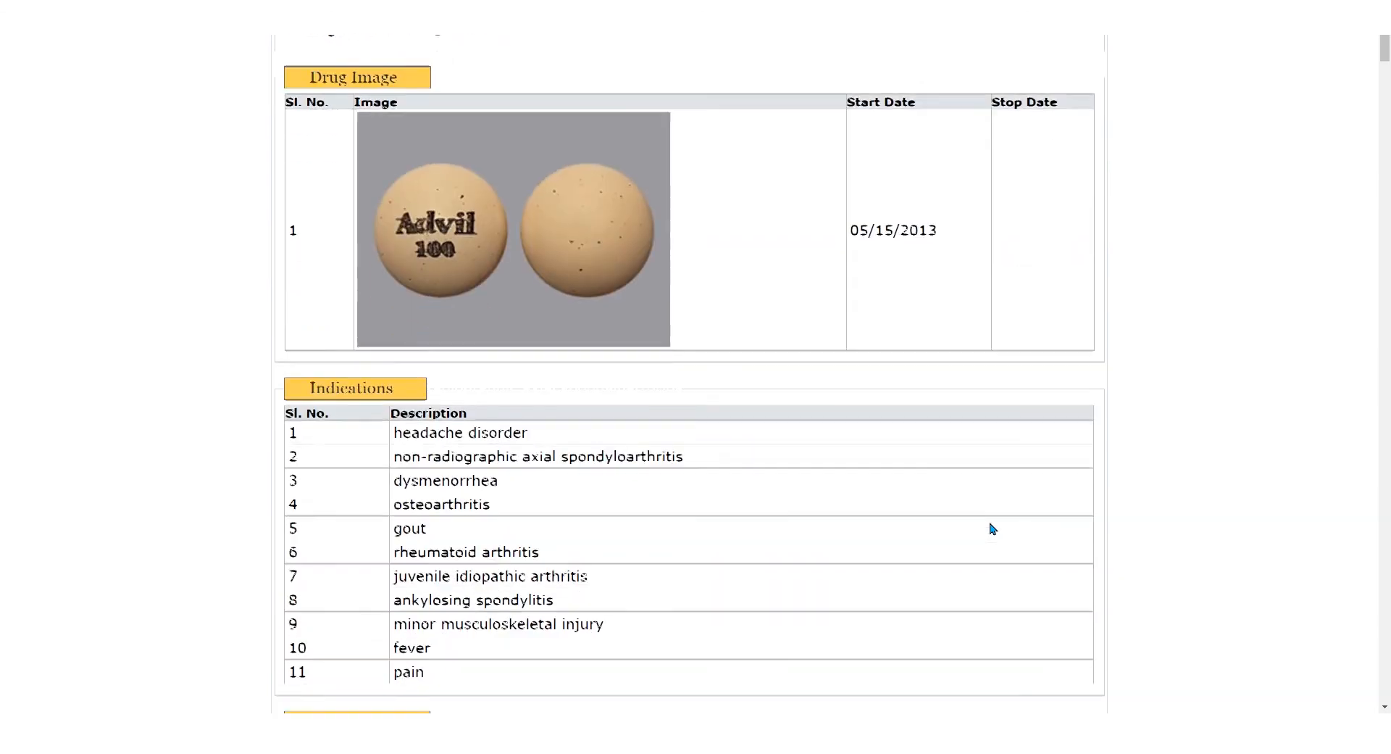
scroll(993, 528, down, 2)
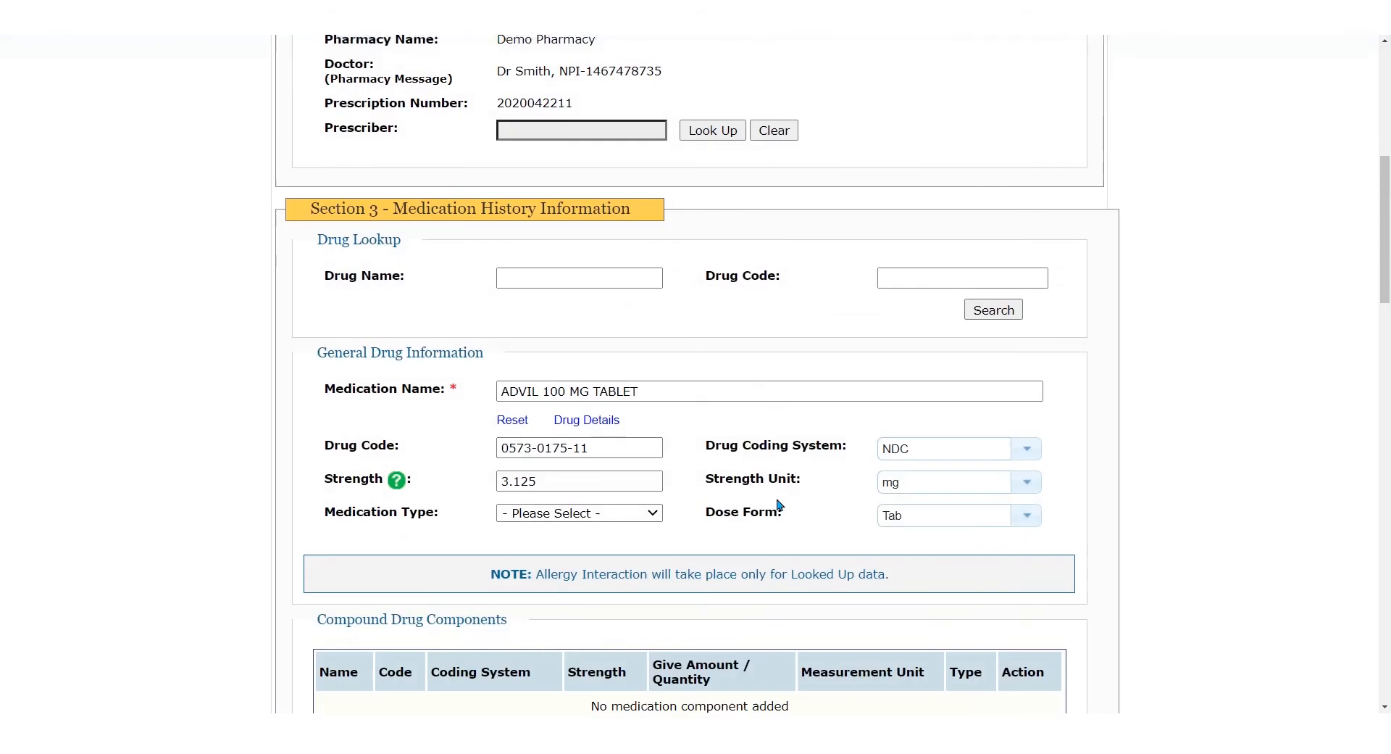
- Examine the form's Compound Drug Components, Administration Details, Route and Instruction/Comments
scroll(776, 503, down, 4)
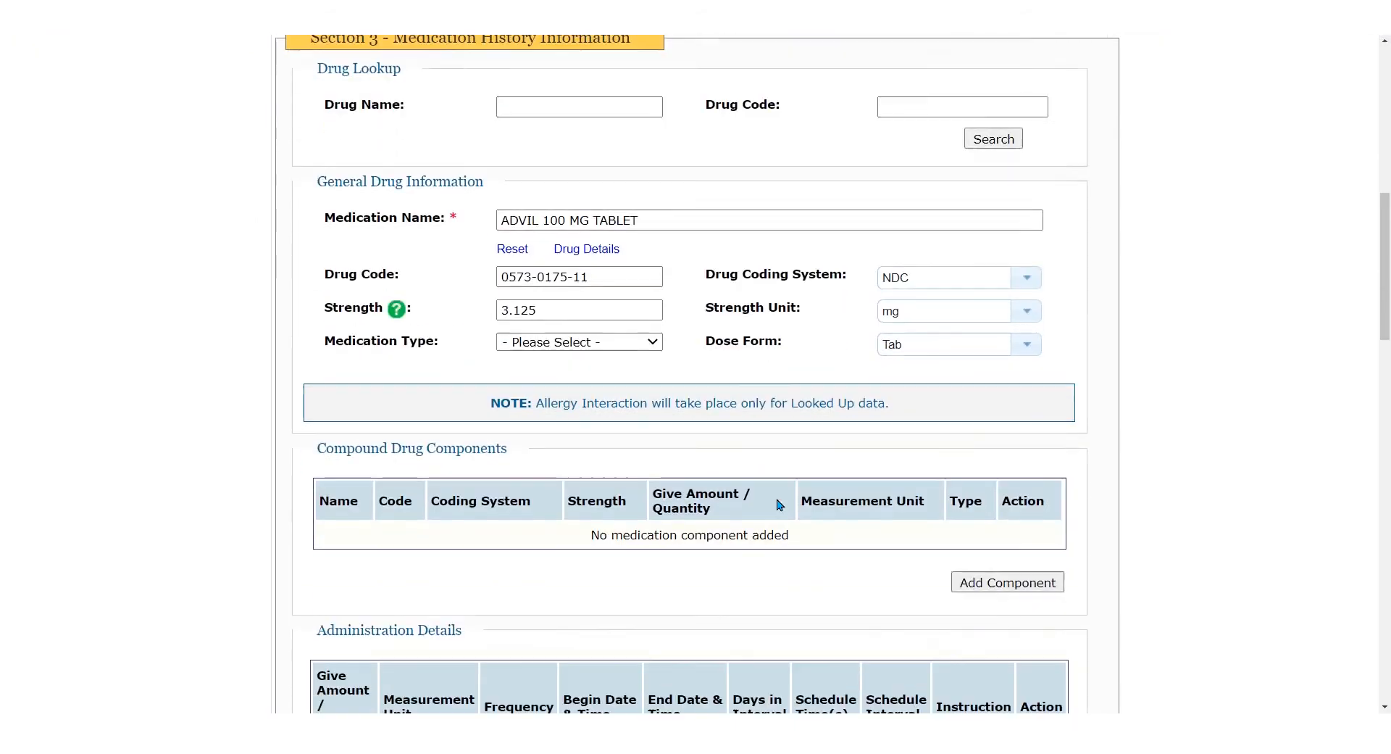
scroll(779, 505, down, 4)
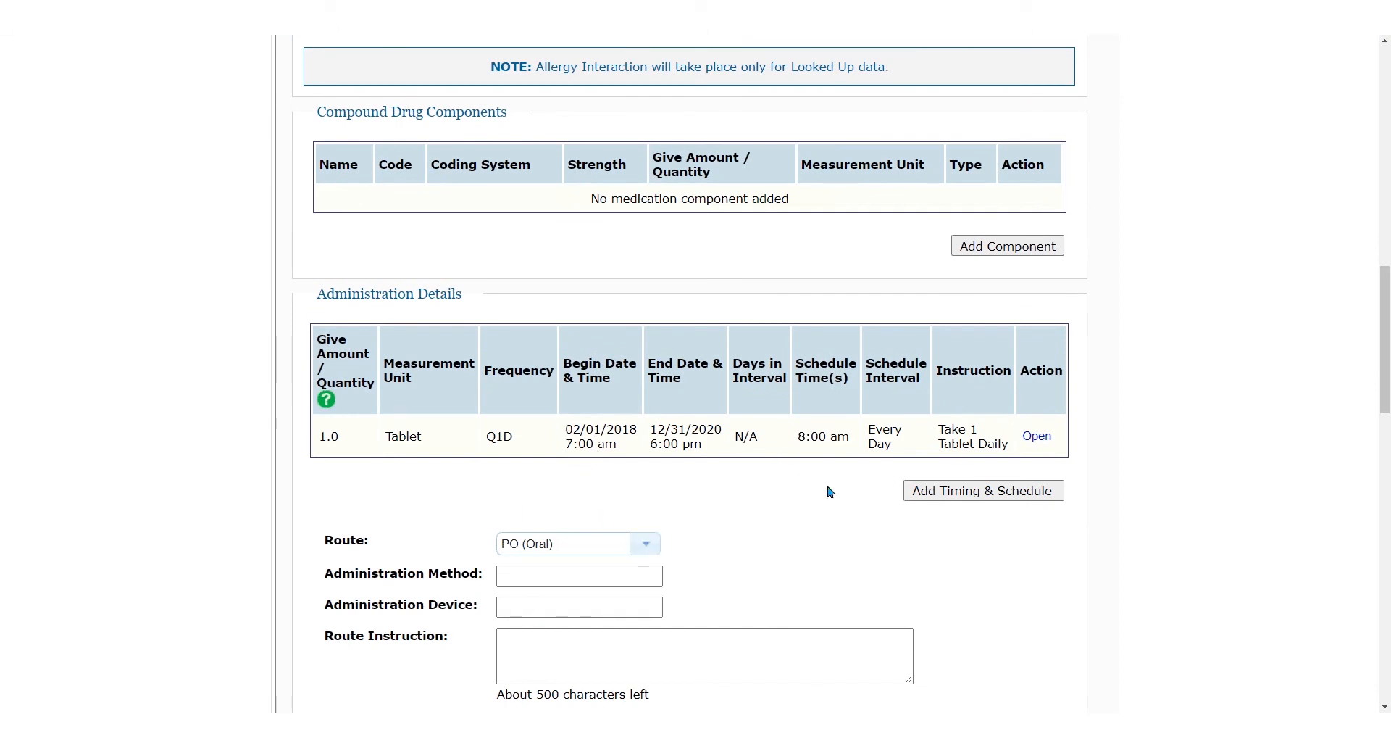
scroll(831, 492, down, 1)
drag(334, 469, 577, 472)
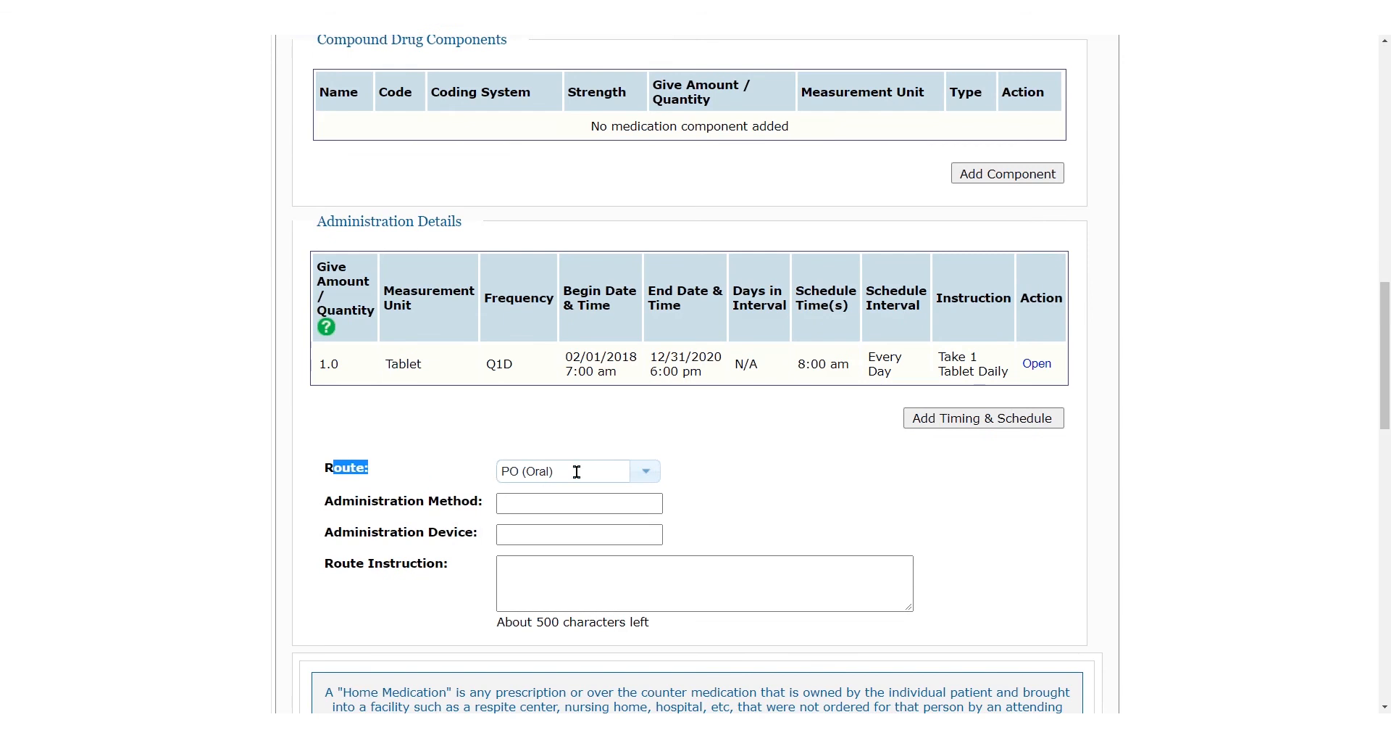
scroll(835, 443, down, 8)
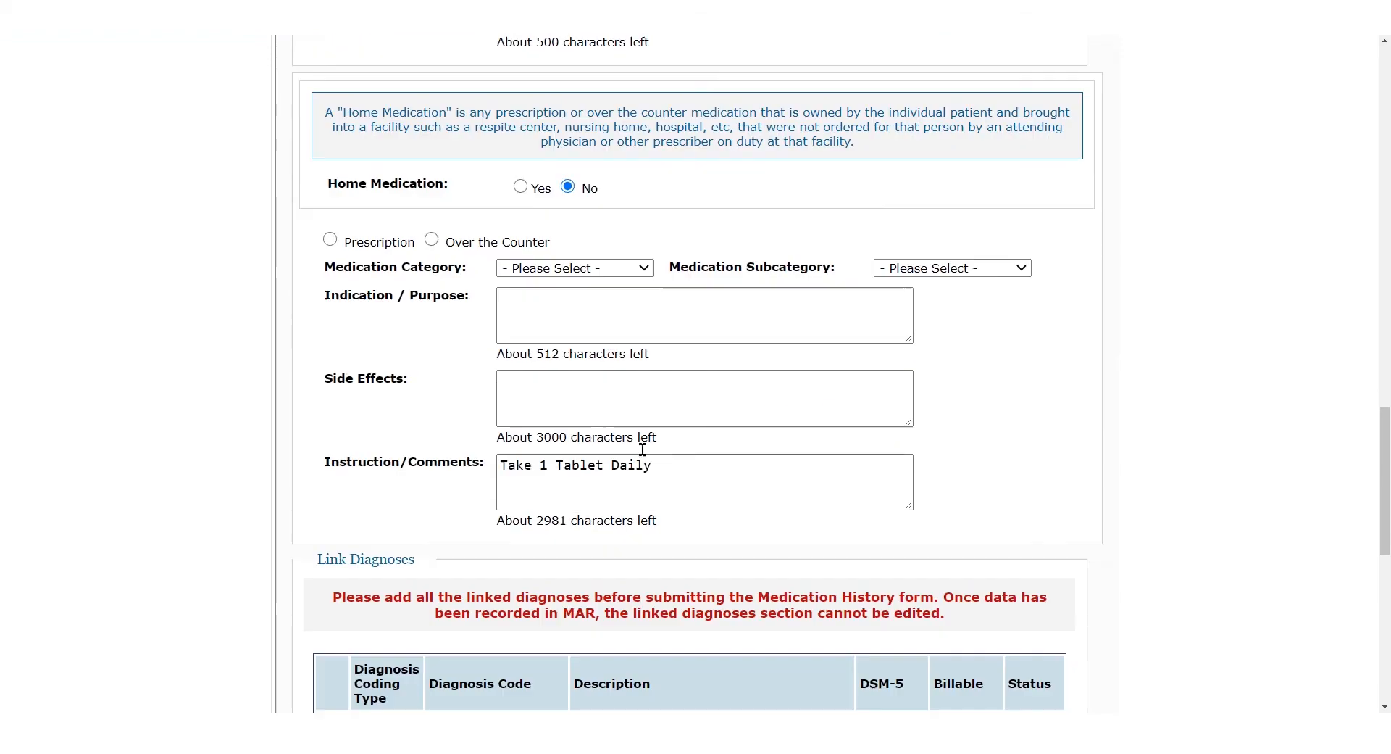
drag(506, 466, 674, 474)
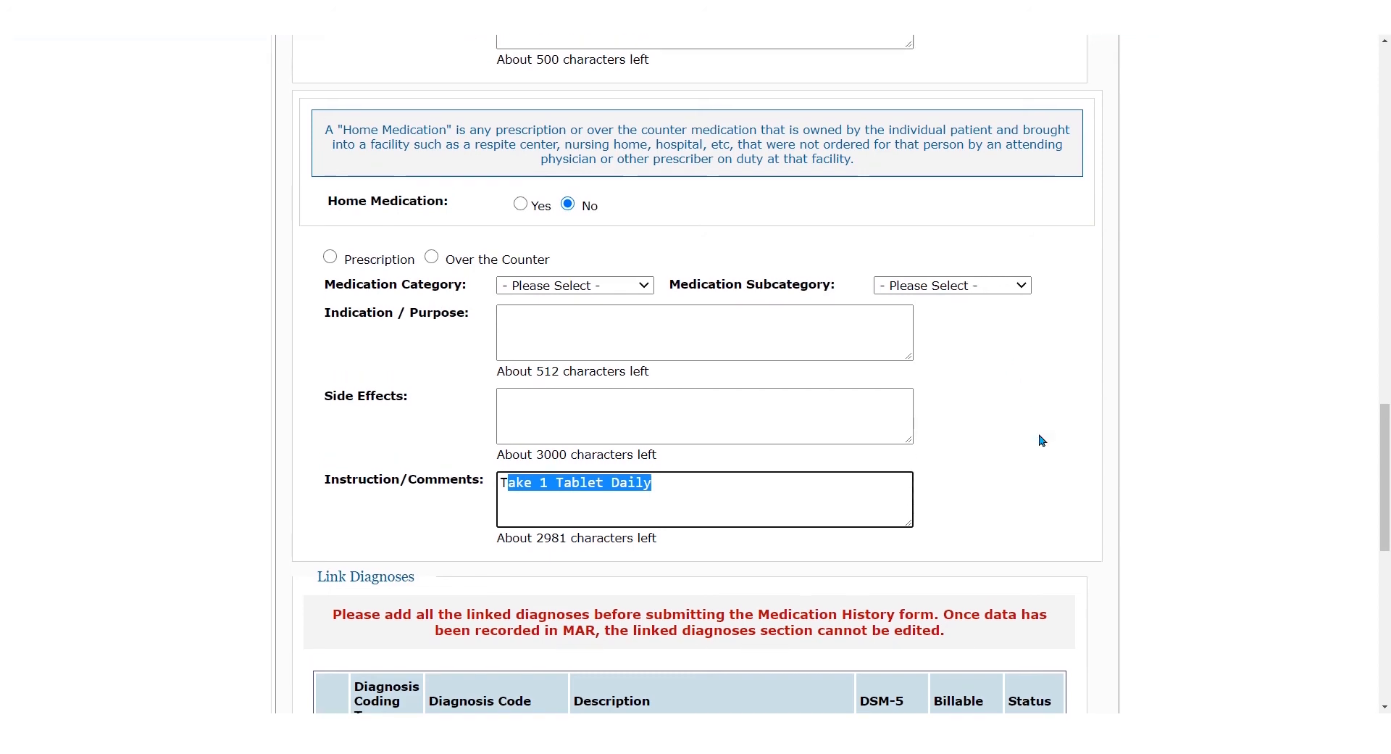
- Set the Medication History form's program to Group Home (Group Home) in the General Information section
scroll(1041, 440, up, 3)
scroll(1041, 440, up, 10)
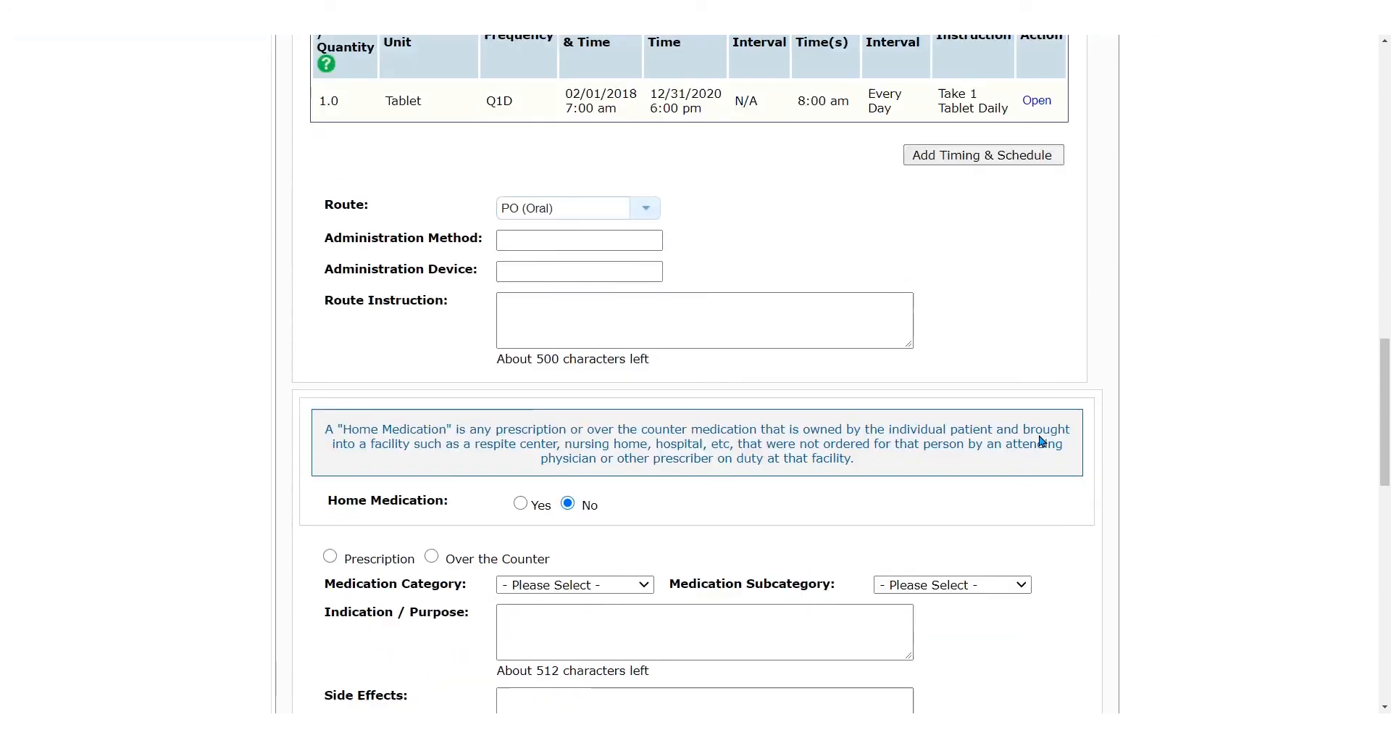
scroll(1041, 440, up, 8)
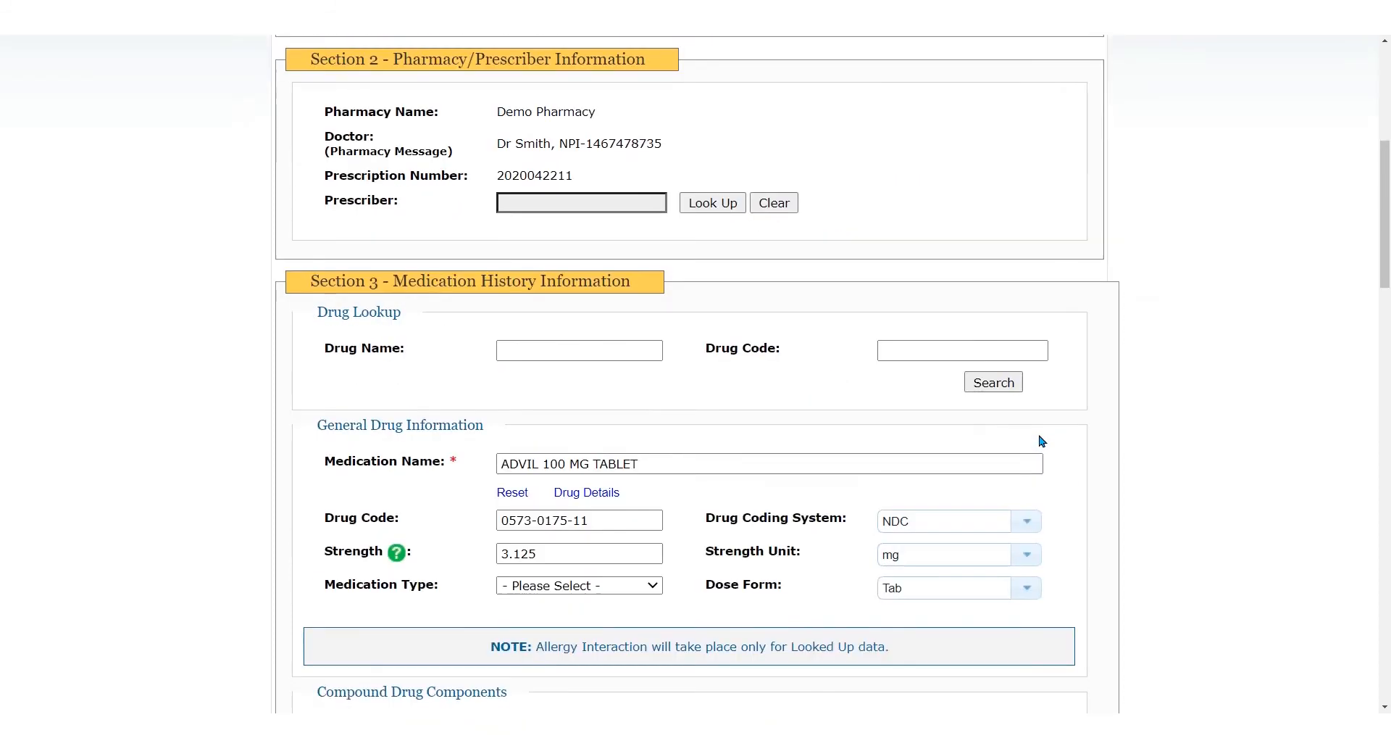
scroll(1041, 440, up, 1)
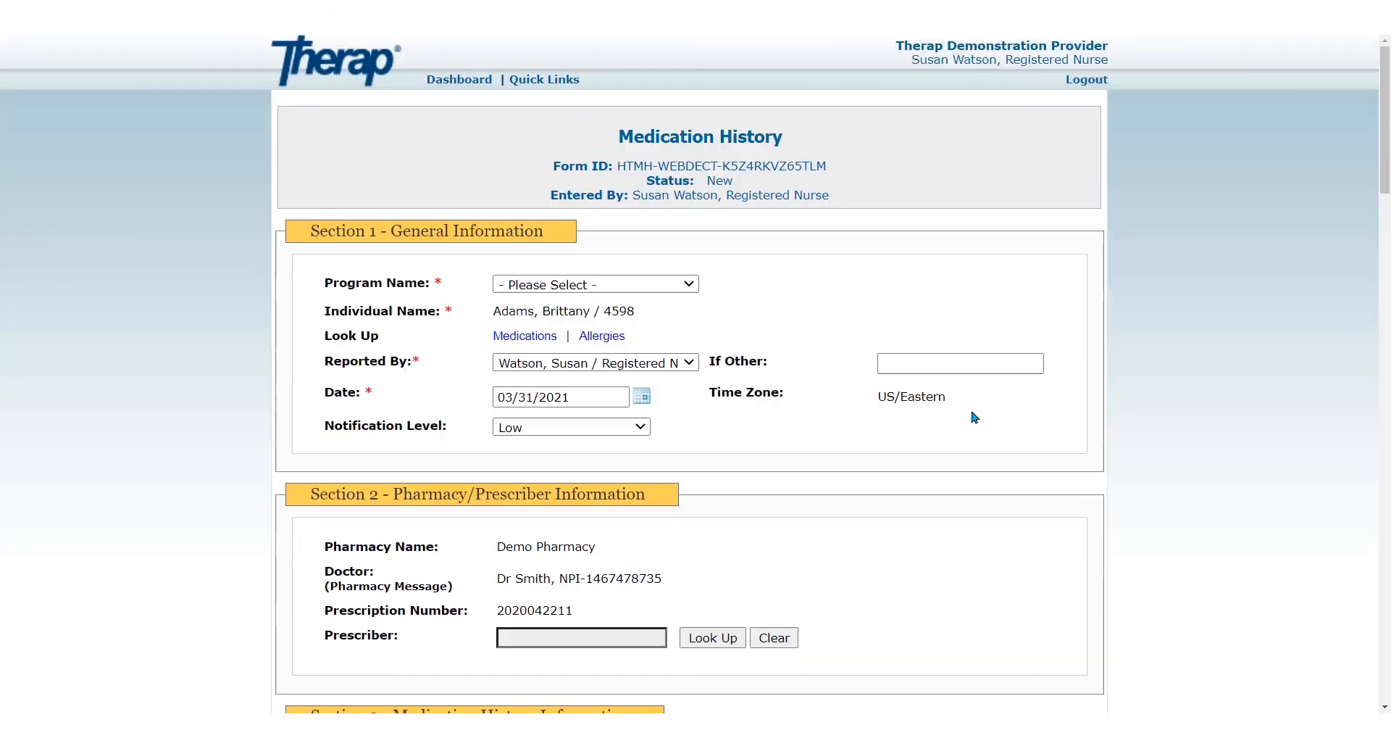
click(646, 288)
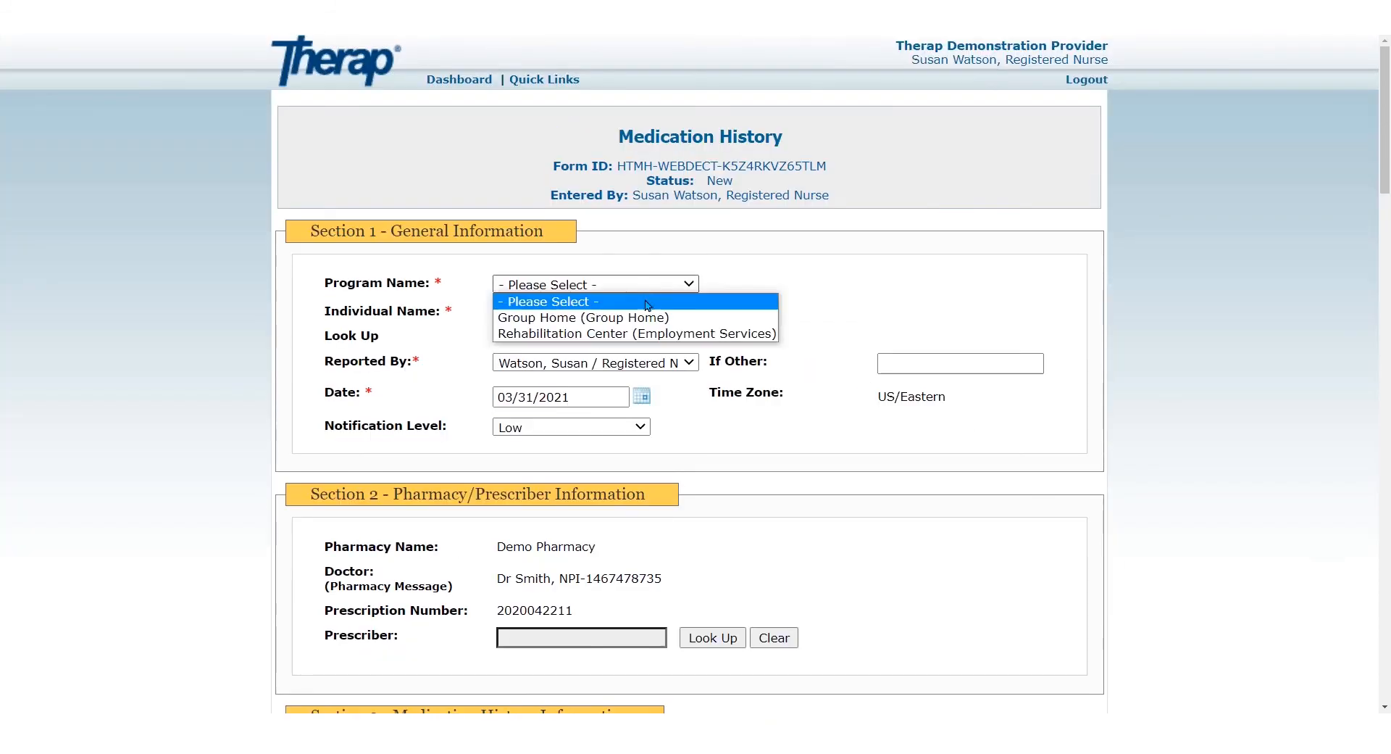
click(655, 323)
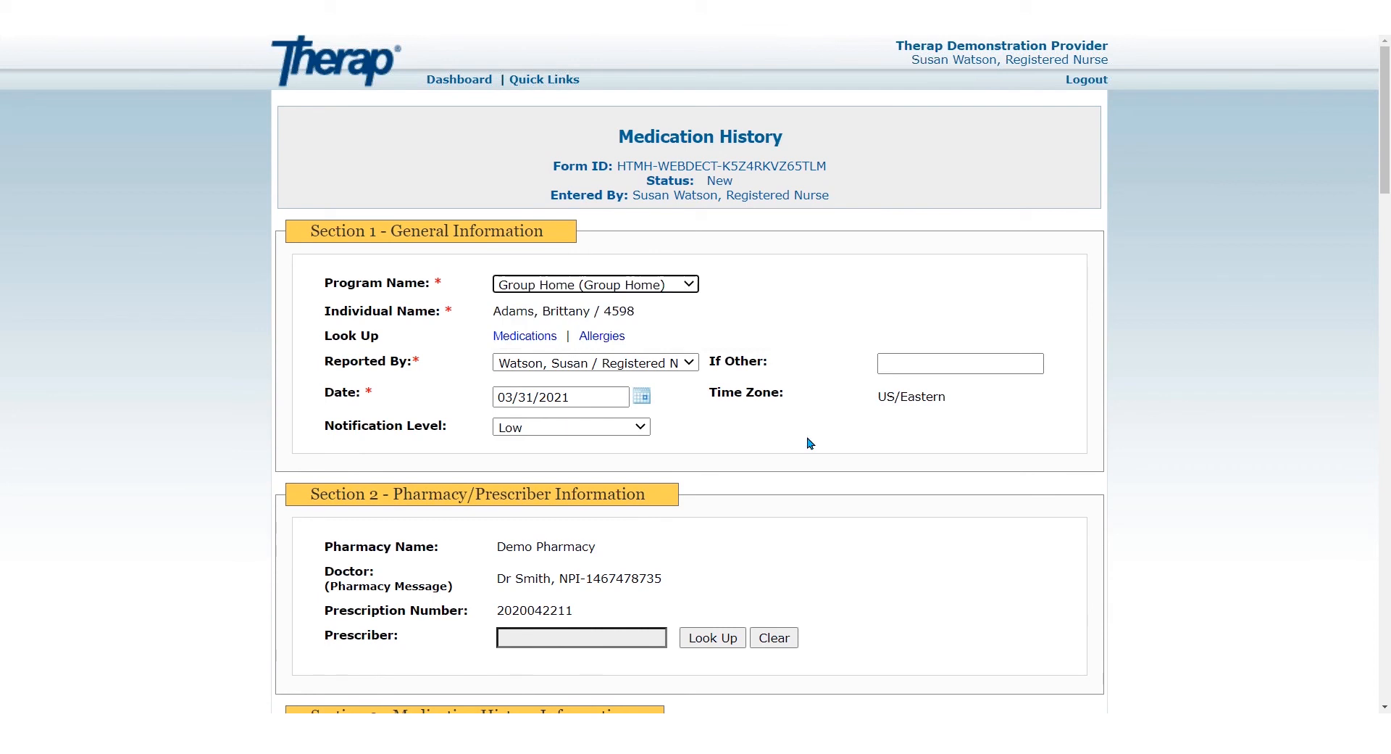
- Set the Medication Type to Scheduled (Medication) in the General Drug Information
scroll(924, 542, down, 2)
scroll(920, 542, down, 6)
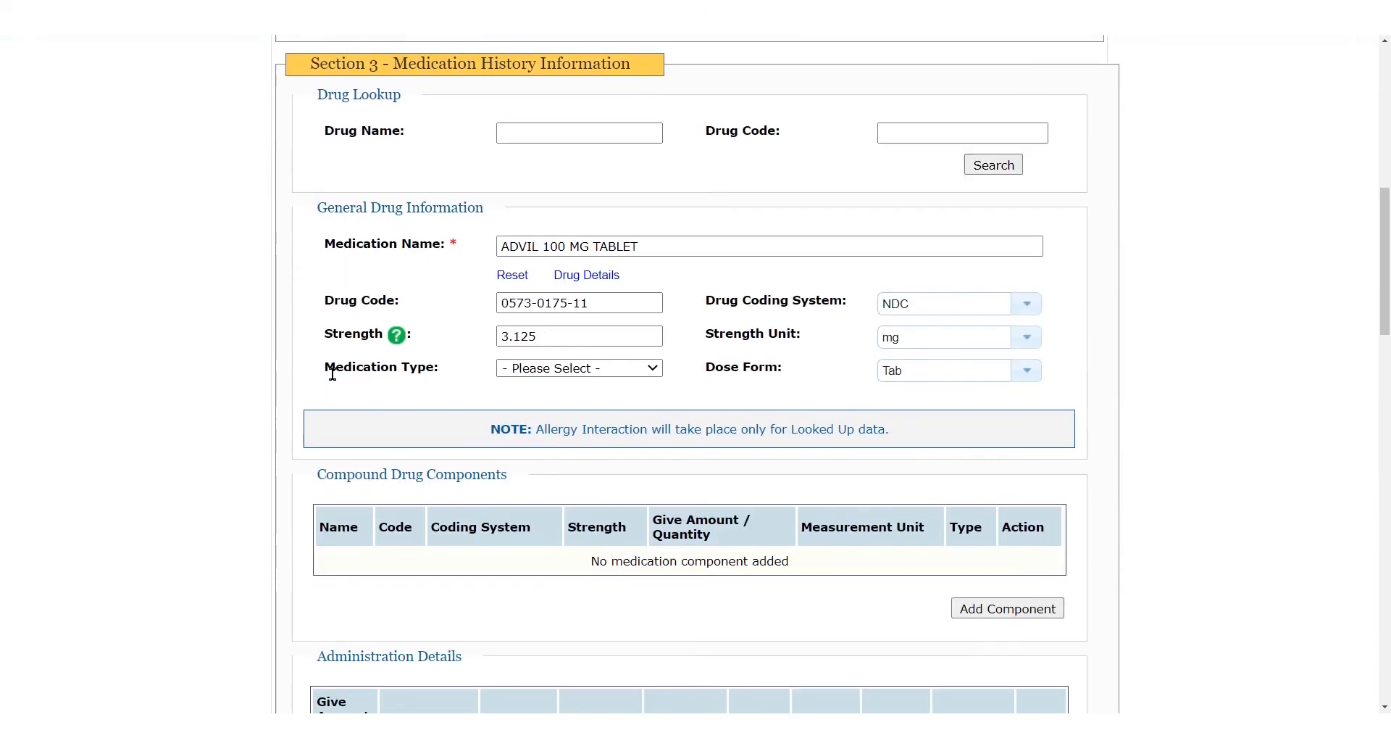
drag(324, 366, 443, 373)
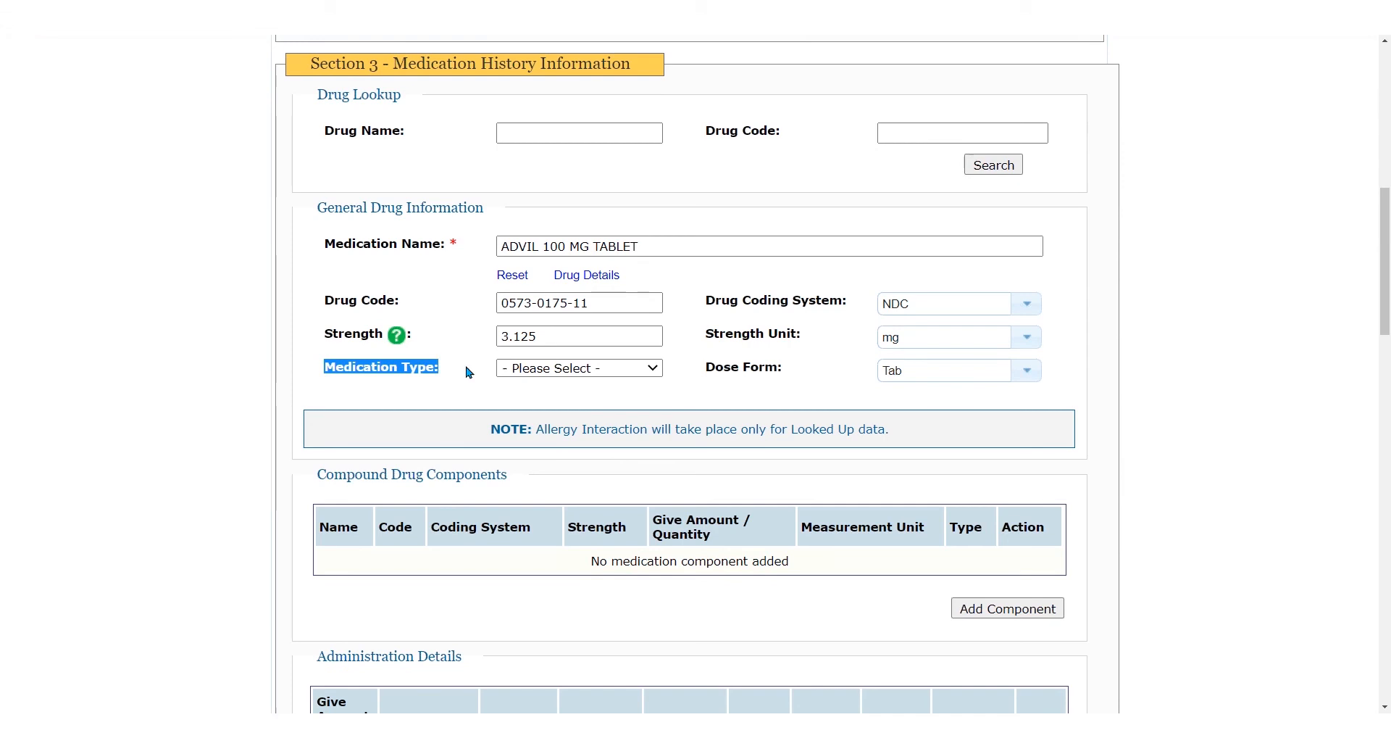
click(507, 367)
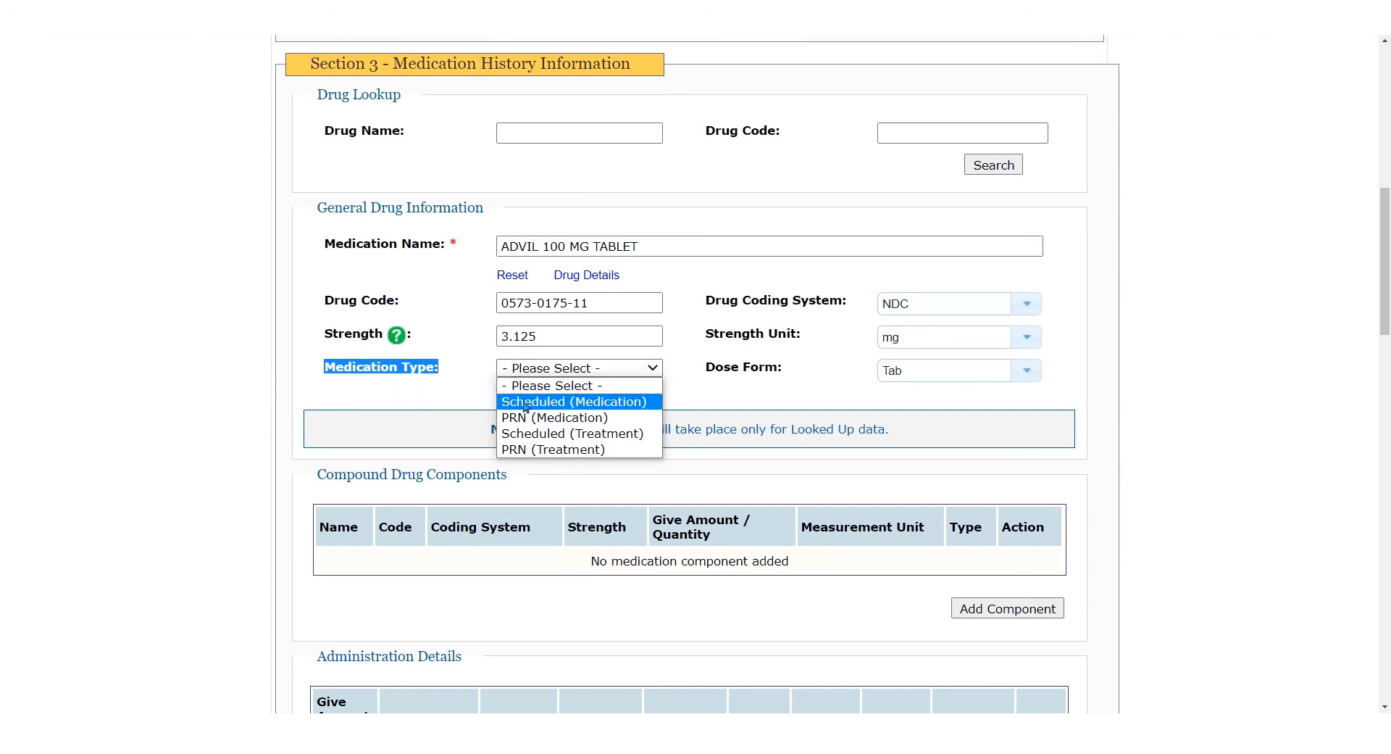
click(532, 404)
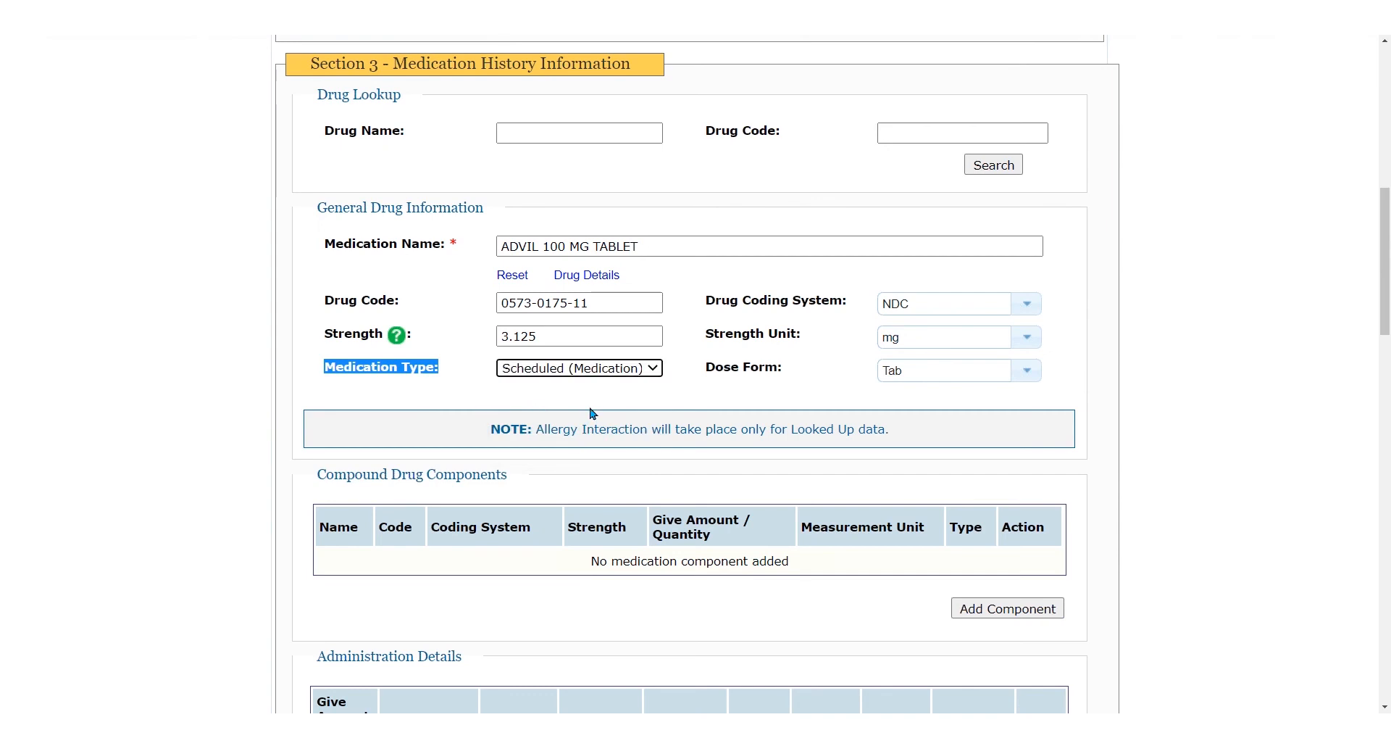
- Open the existing timing entry in Administration Details and set its schedule time to 8:30 am
scroll(601, 419, down, 5)
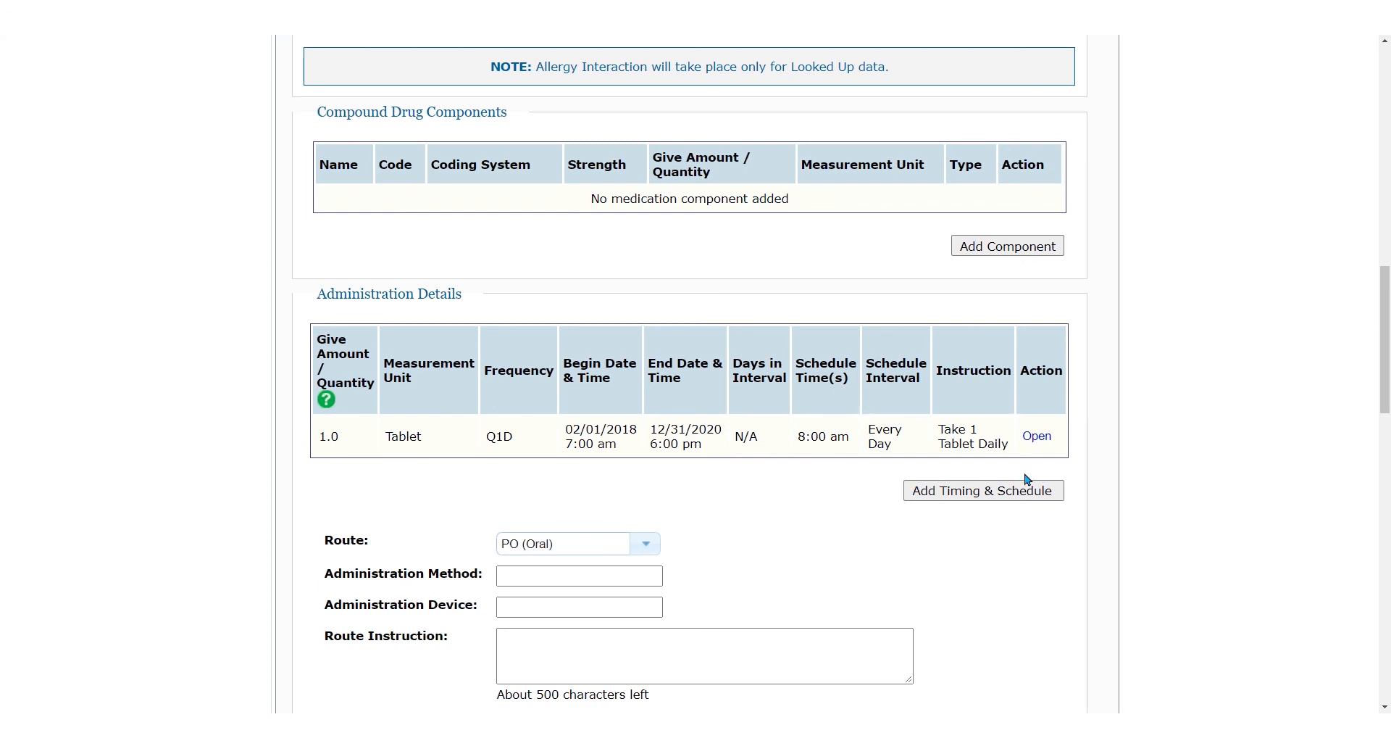
click(1044, 449)
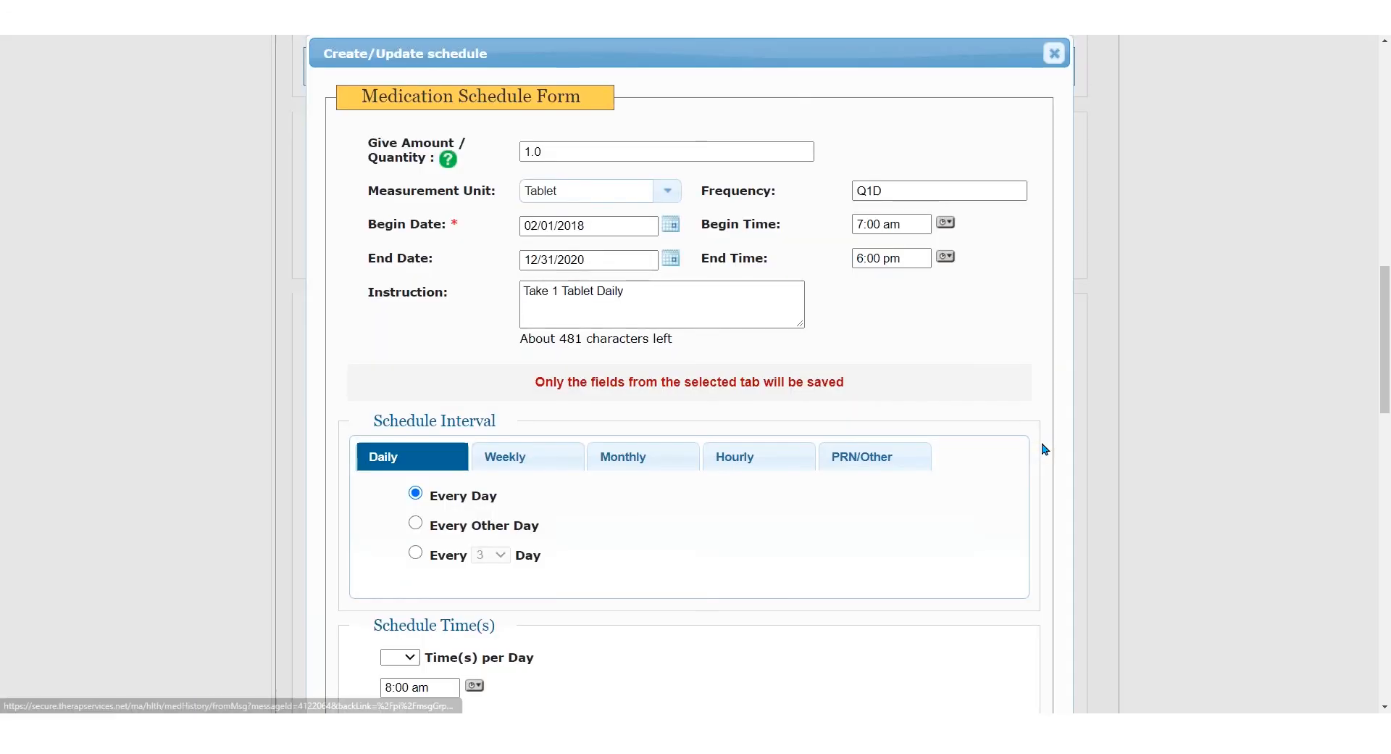
scroll(880, 500, down, 2)
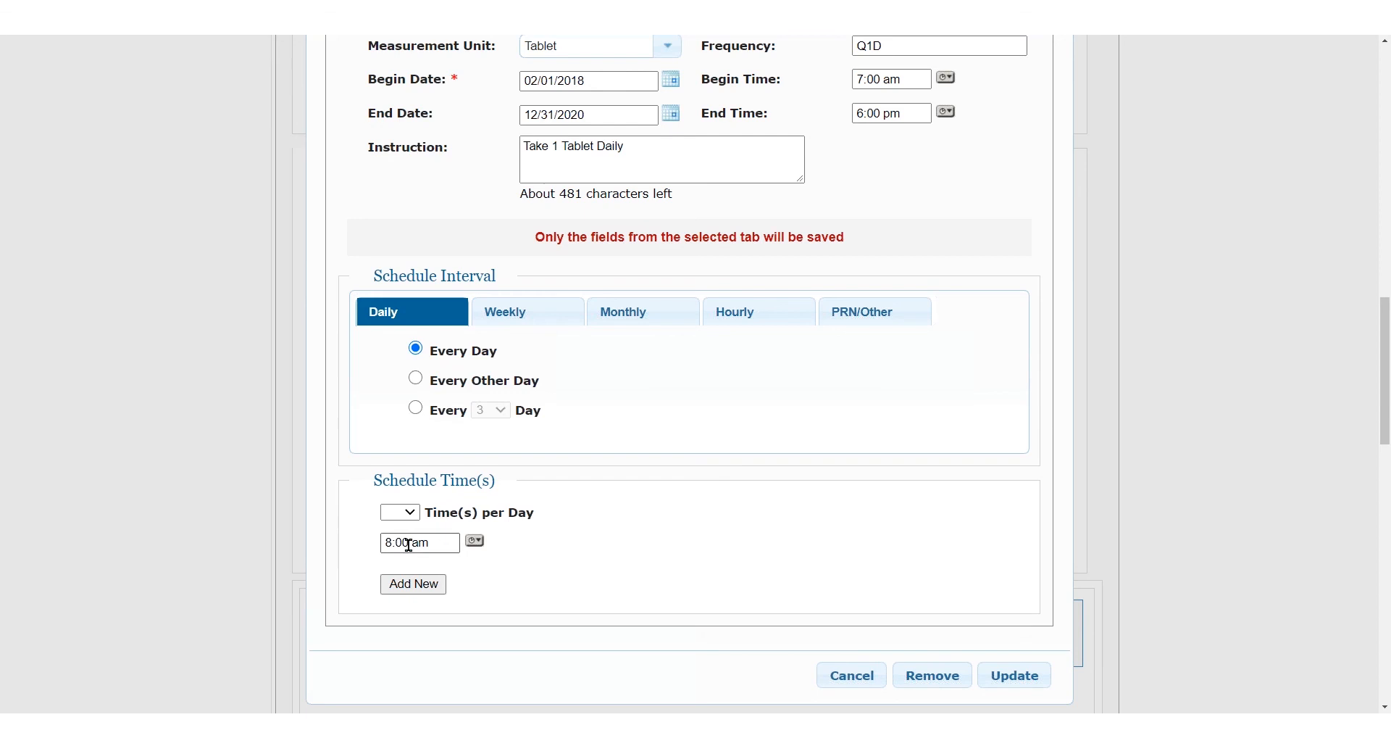
click(410, 542)
key(BackSpace)
key(BackSpace)
text(30)
- Replace the frequency in the Medication Schedule Form with the suggested TAKE 1 TABLET DAILY
scroll(638, 569, up, 3)
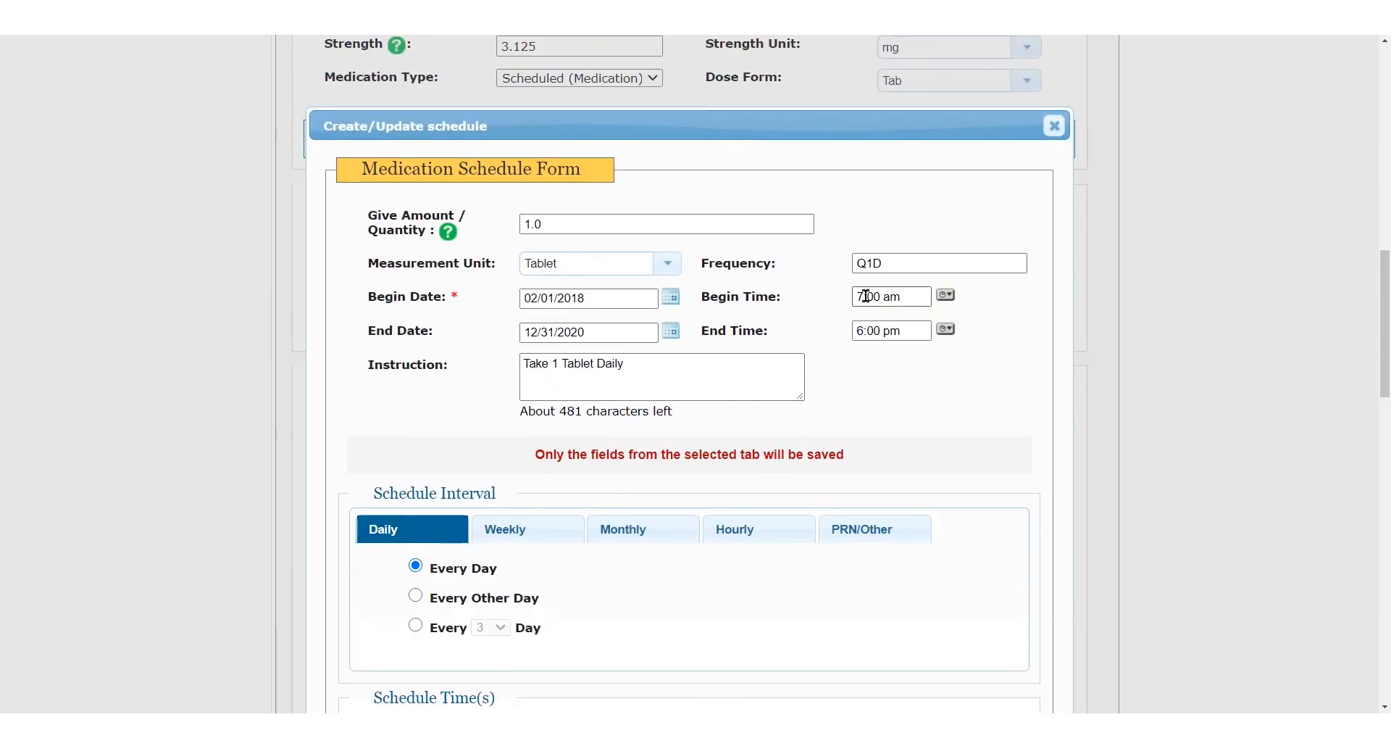
click(902, 263)
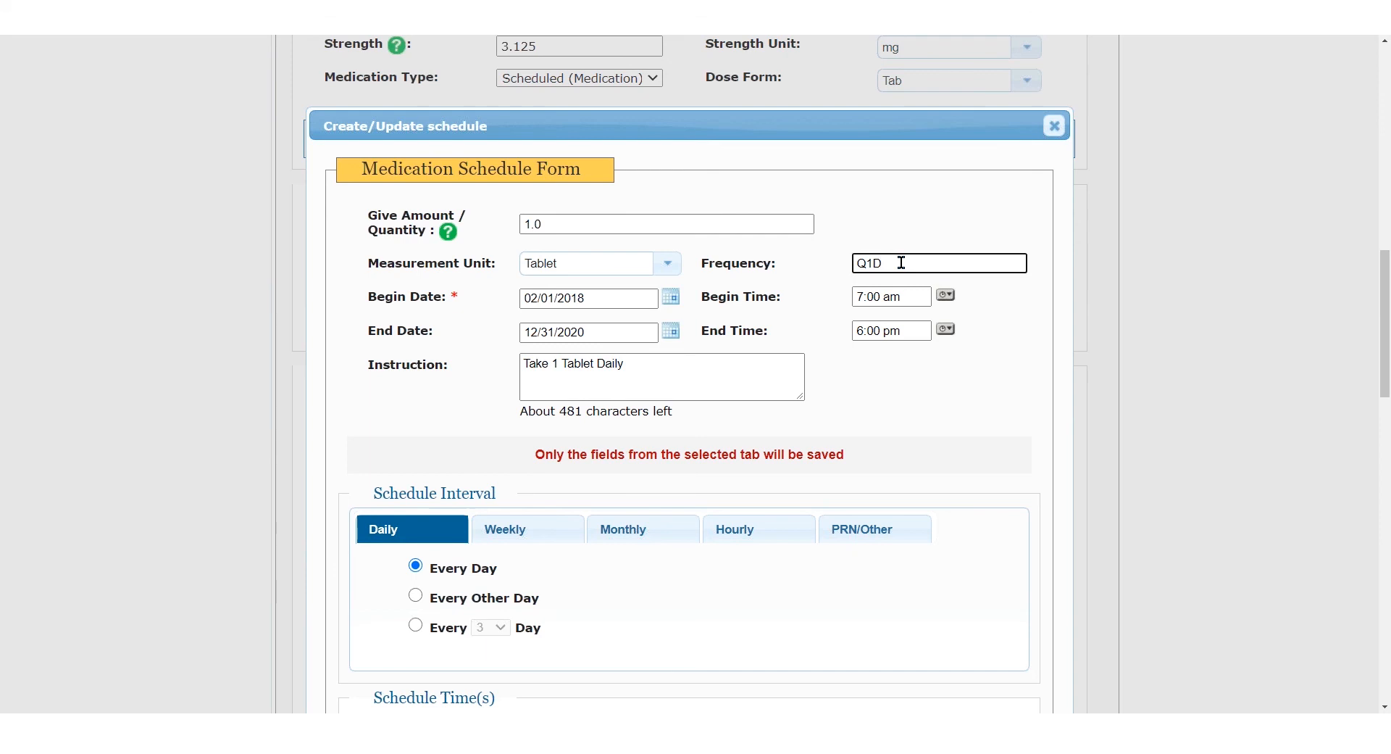
key(BackSpace)
key(BackSpace)
key(BackSpace)
text(TAKE)
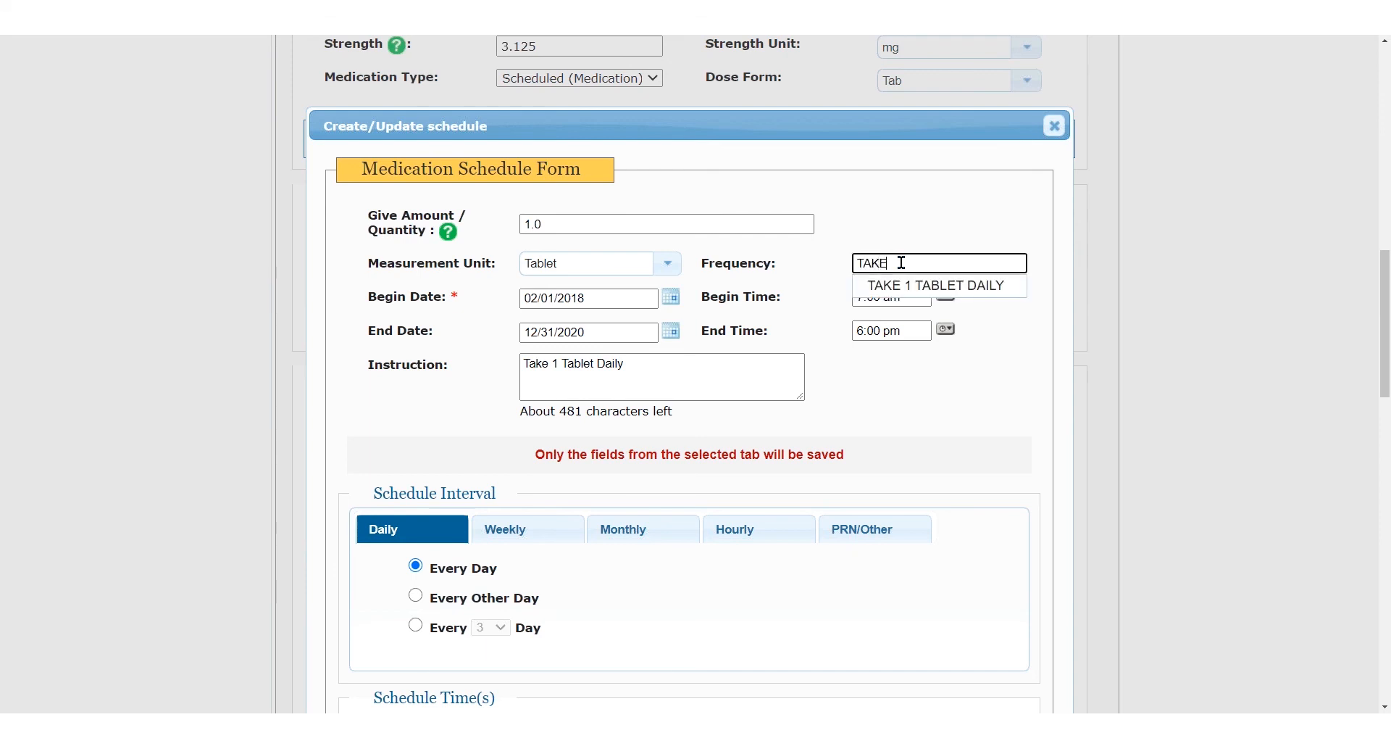
click(904, 288)
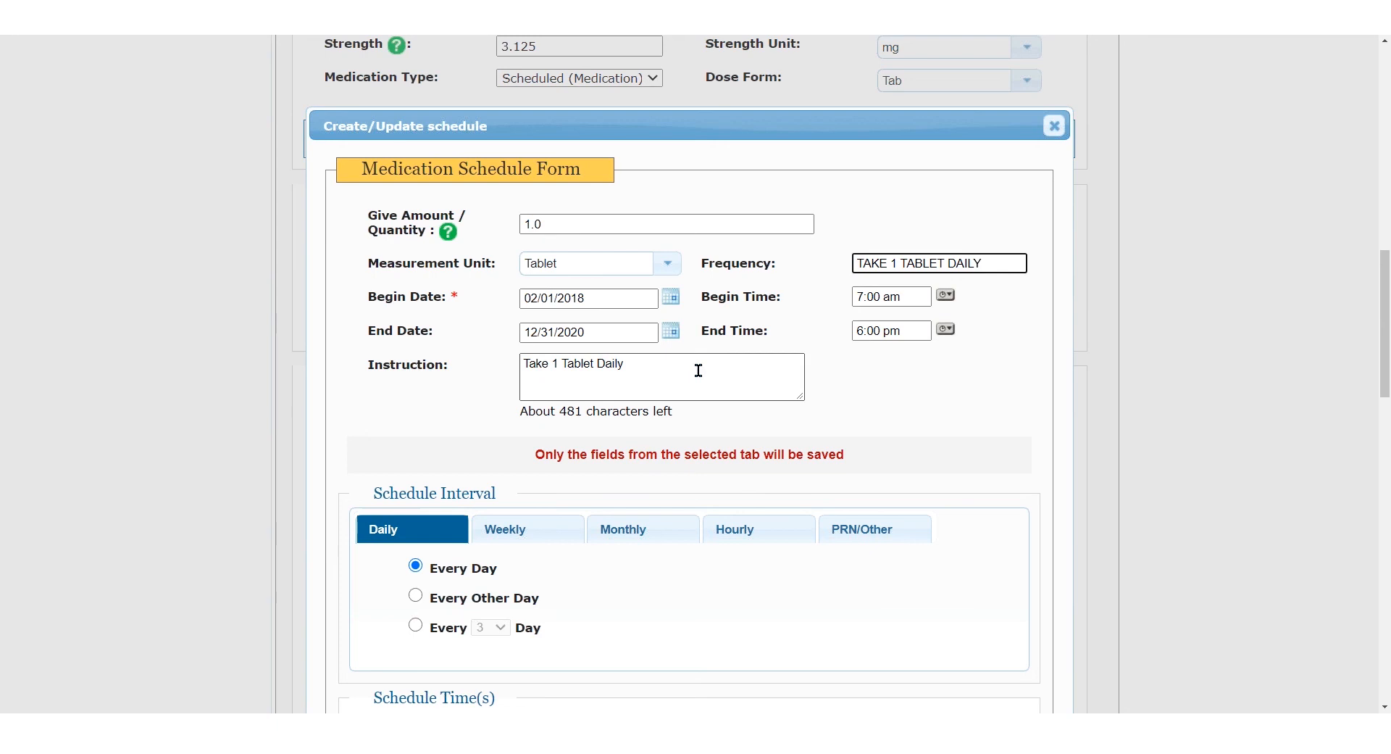
- Clear the End Date in the Medication Schedule Form
click(373, 334)
drag(374, 334, 437, 340)
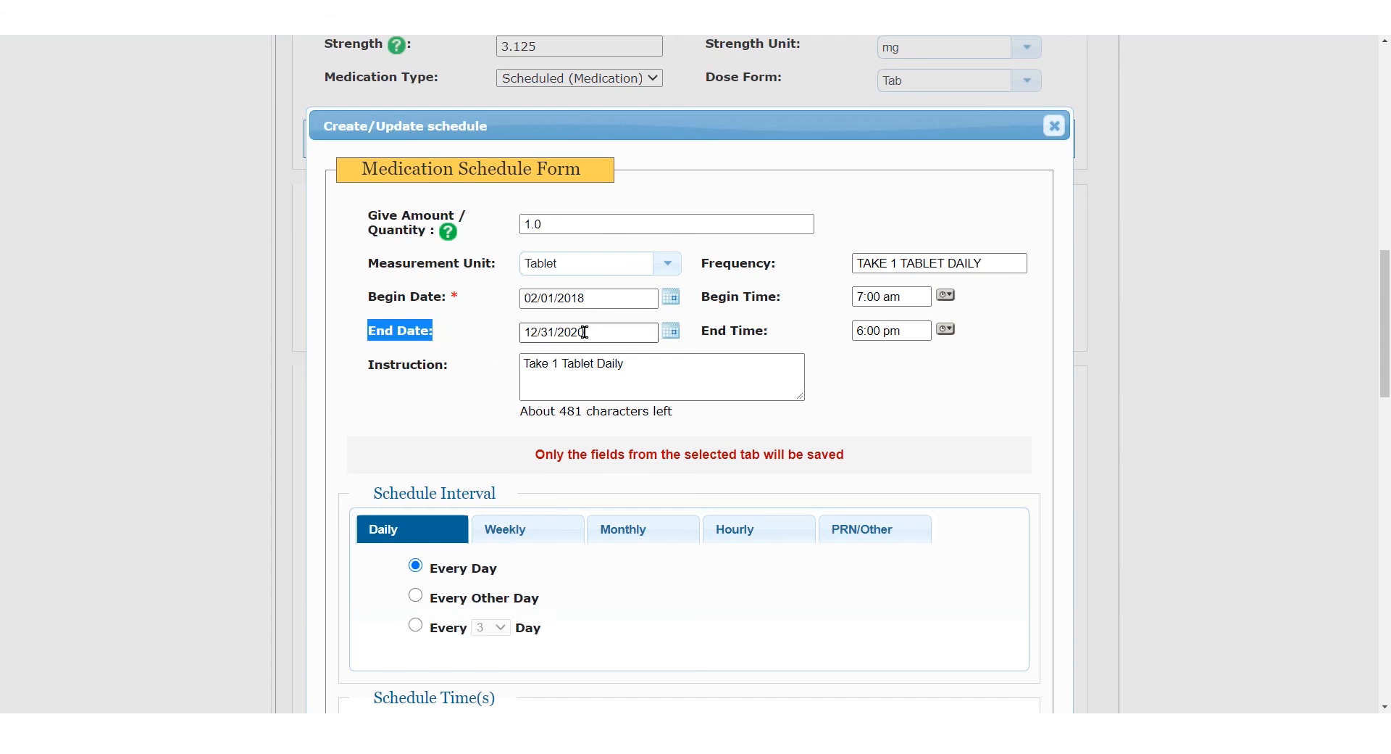
click(524, 331)
drag(523, 331, 619, 332)
click(618, 332)
key(BackSpace)
key(BackSpace)
key(BackSpace)
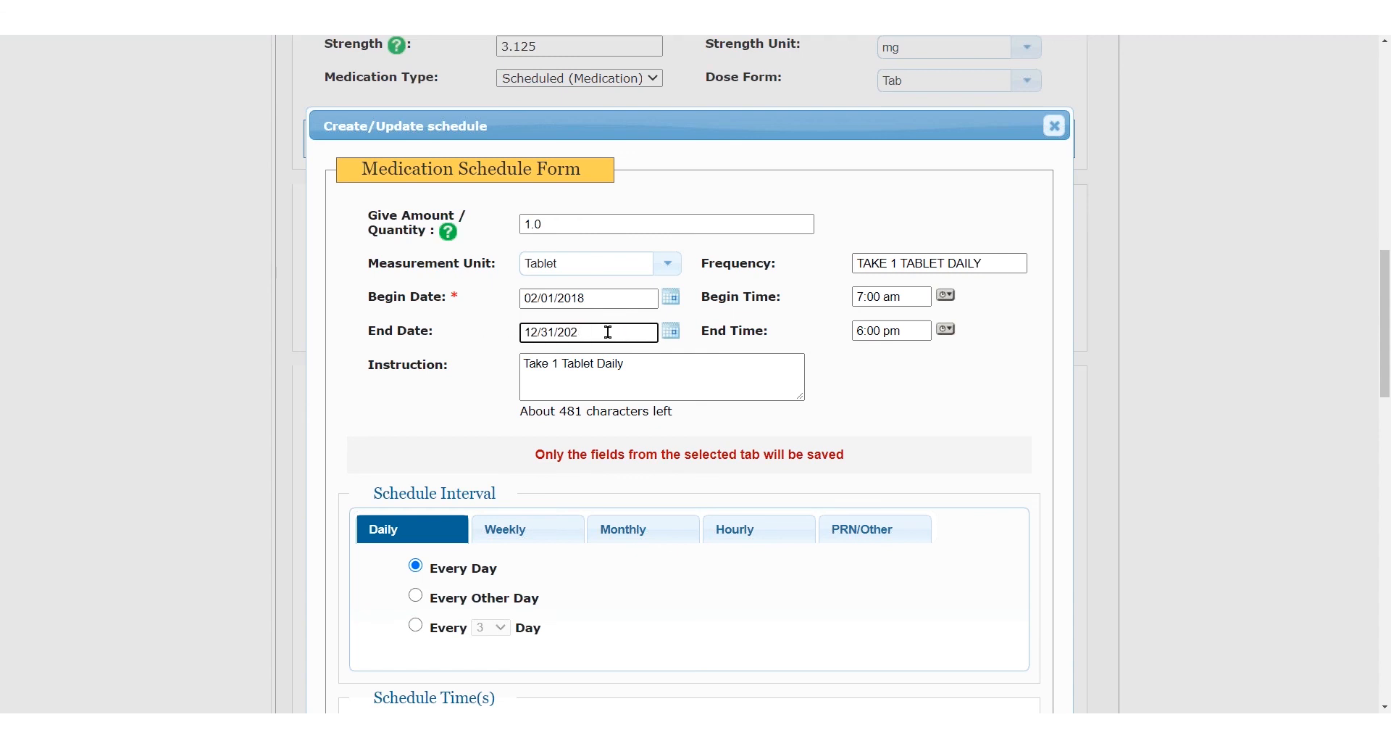
key(BackSpace)
key(BackSpace)
key(BackSpace)
key(BackSpace)
key(BackSpace)
key(BackSpace)
key(BackSpace)
- Clear the schedule's End Time and save the updated schedule to the Administration Details
click(915, 330)
key(BackSpace)
key(BackSpace)
key(BackSpace)
key(BackSpace)
key(BackSpace)
key(BackSpace)
key(BackSpace)
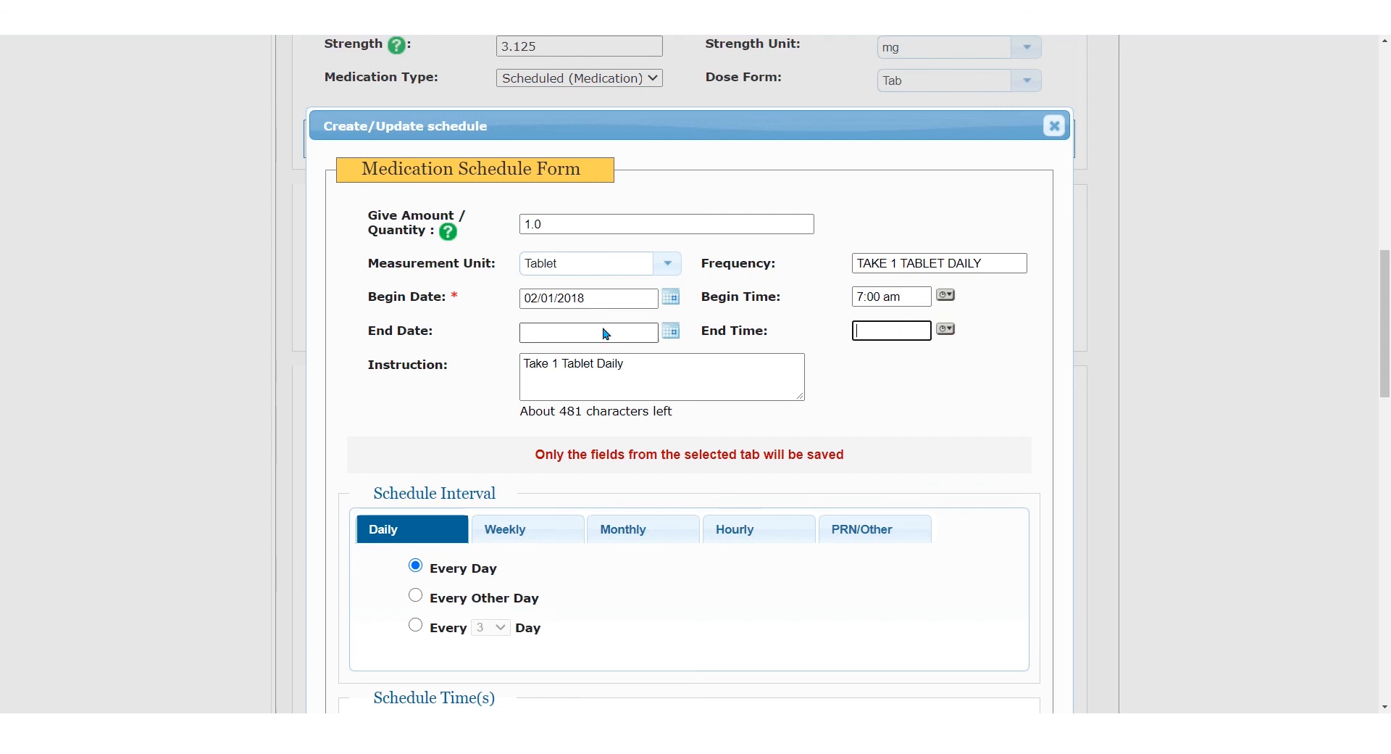
scroll(885, 431, down, 4)
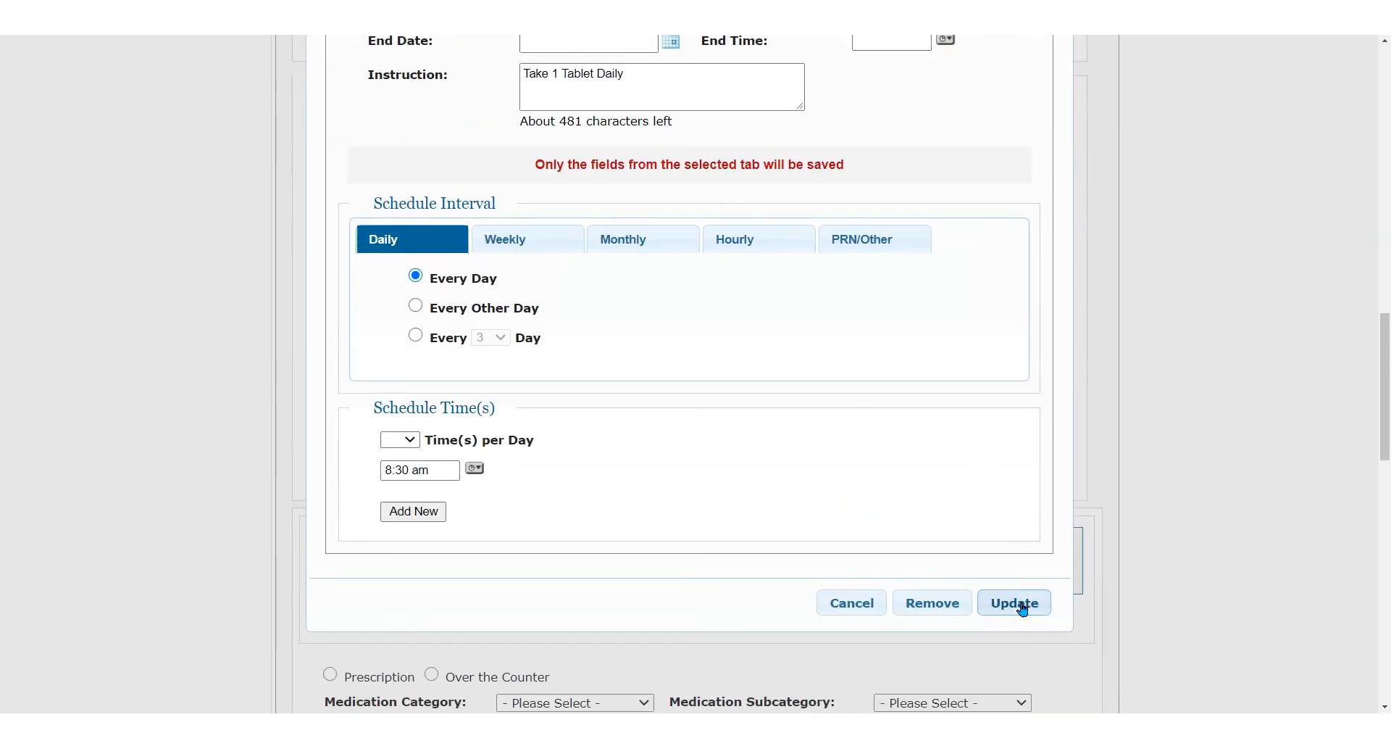
click(1022, 607)
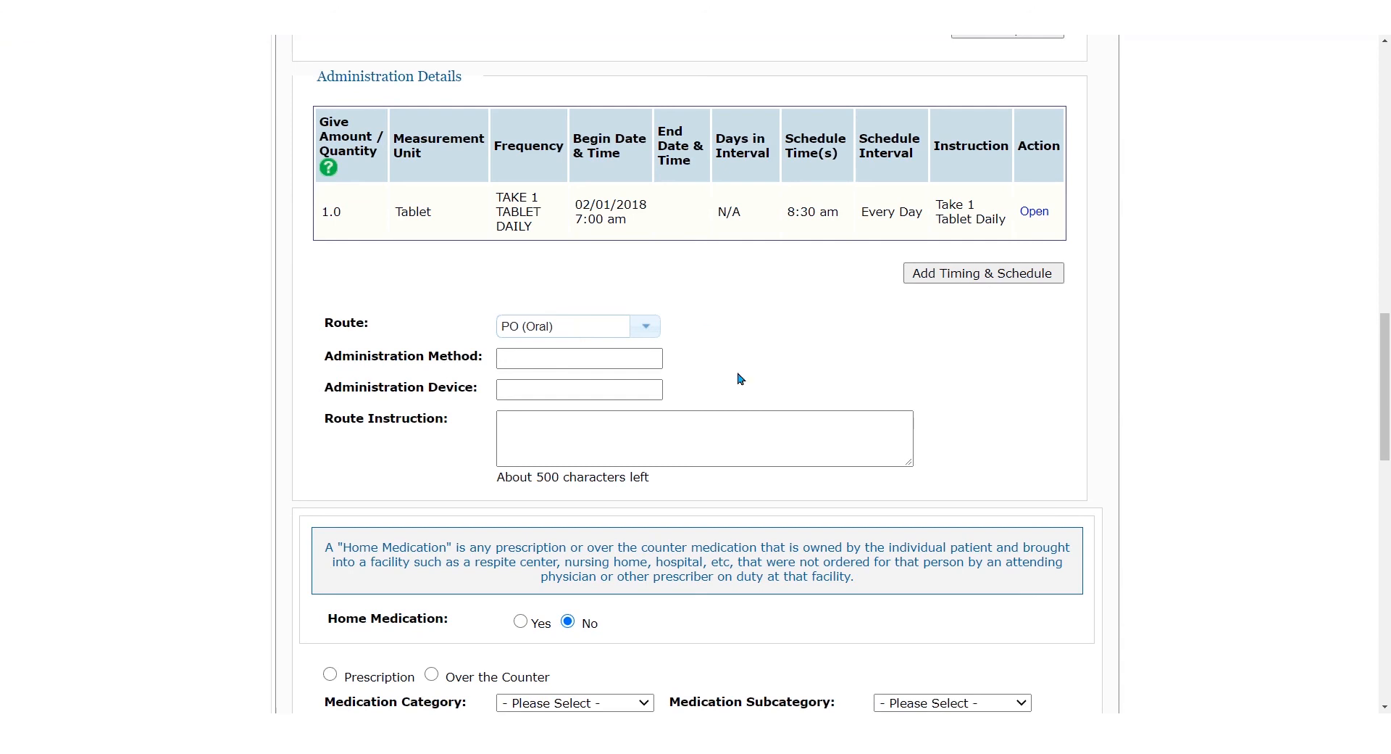
scroll(718, 475, down, 12)
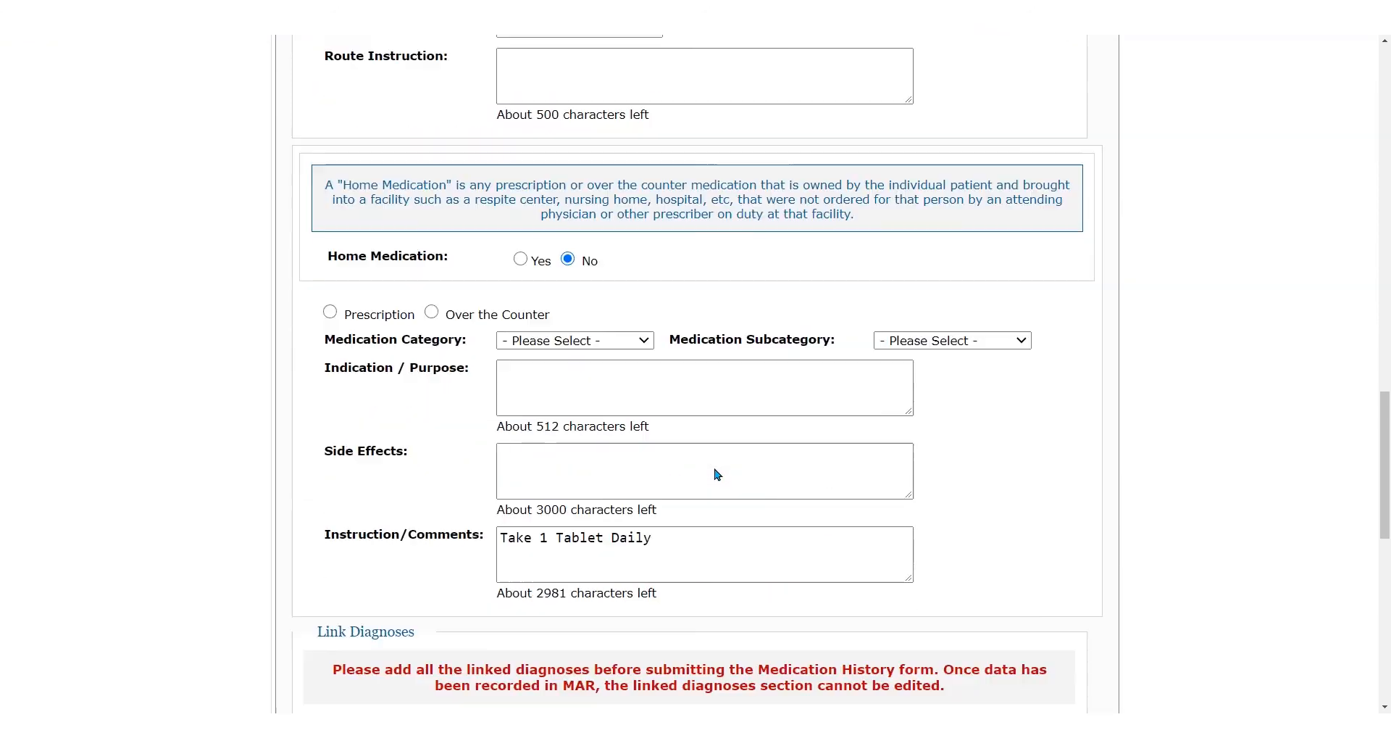
- Submit the Medication History form, reviewing the missing fields and the drug-allergy and drug-drug interactions before approving the submission
scroll(993, 538, down, 3)
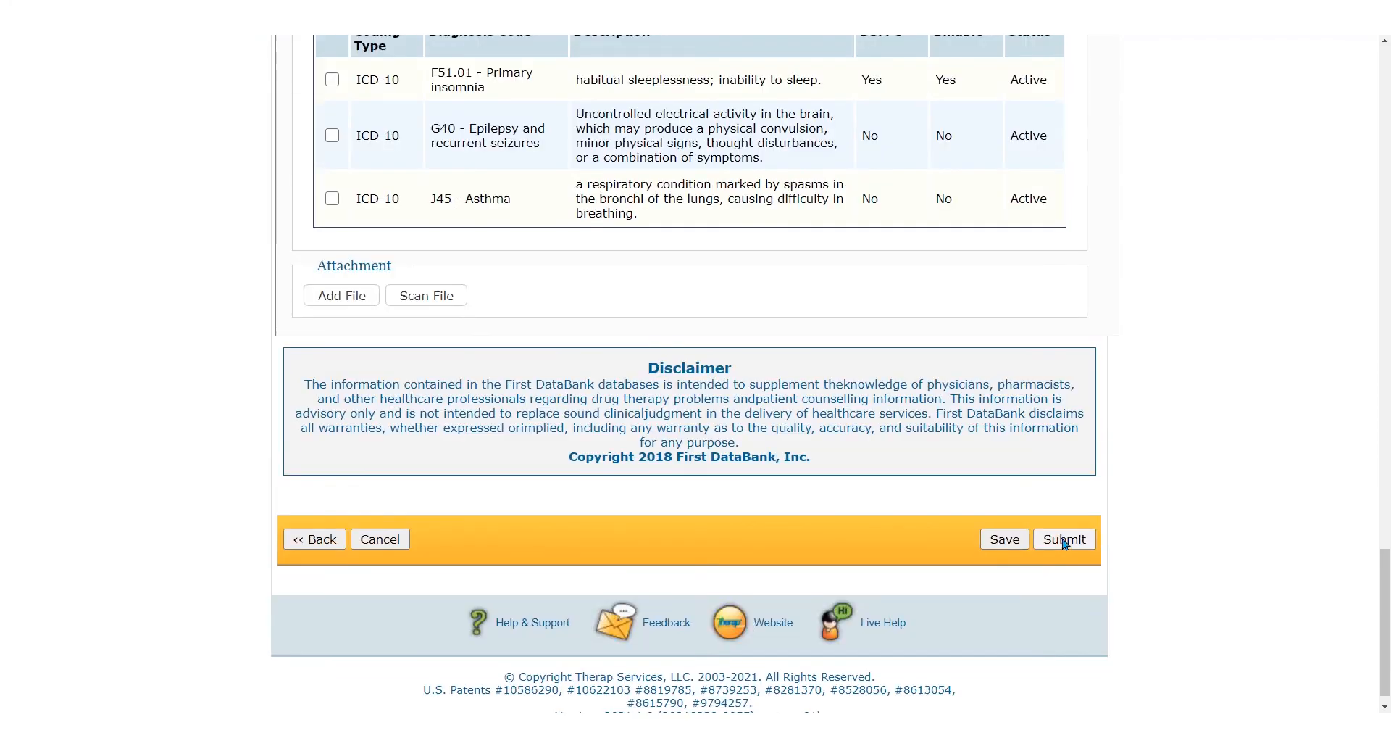
click(1065, 540)
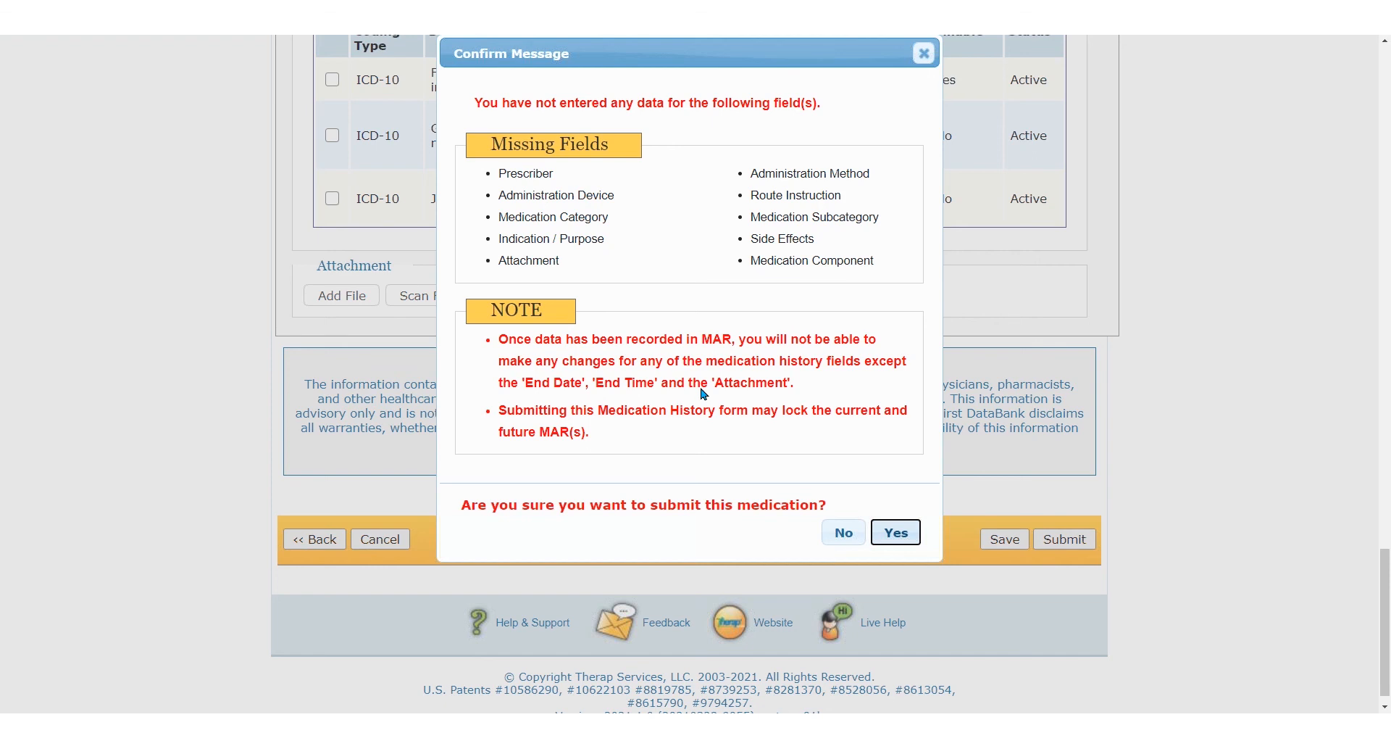
click(889, 535)
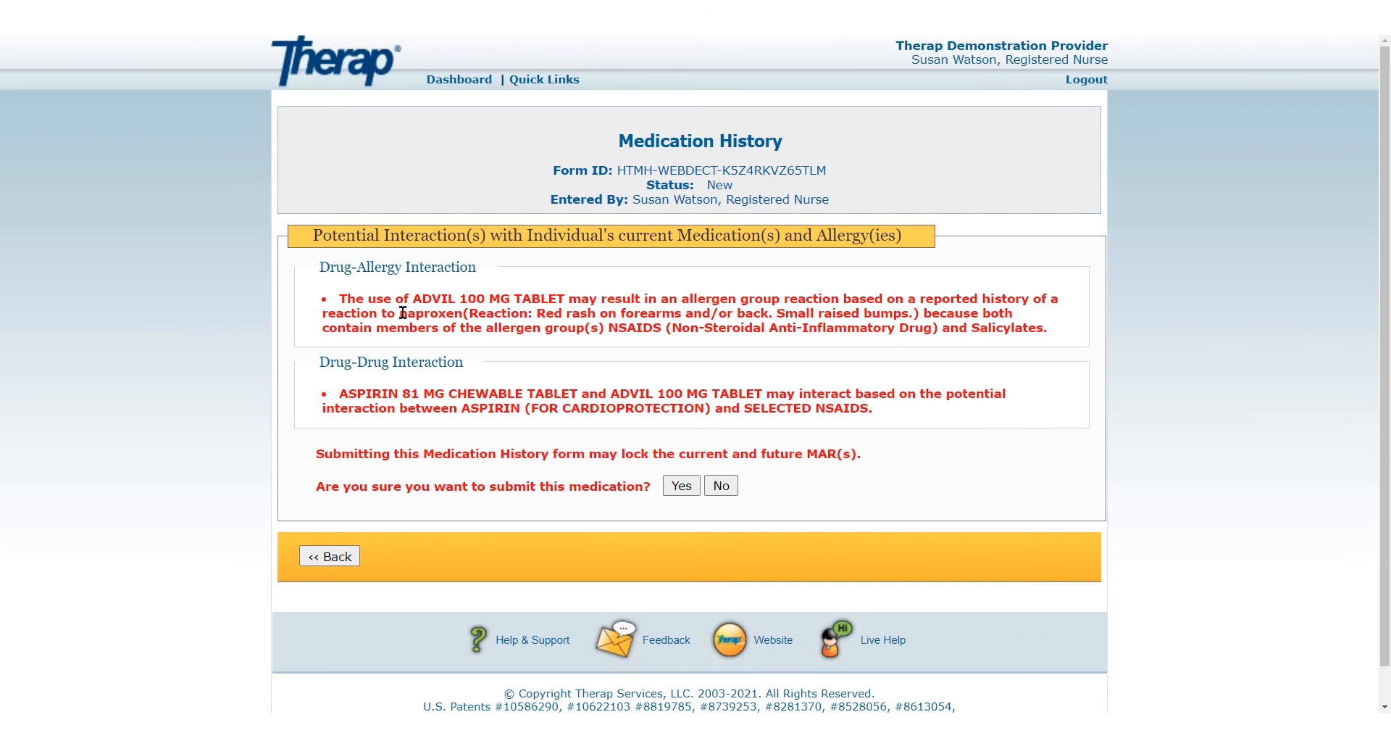
drag(402, 312, 932, 315)
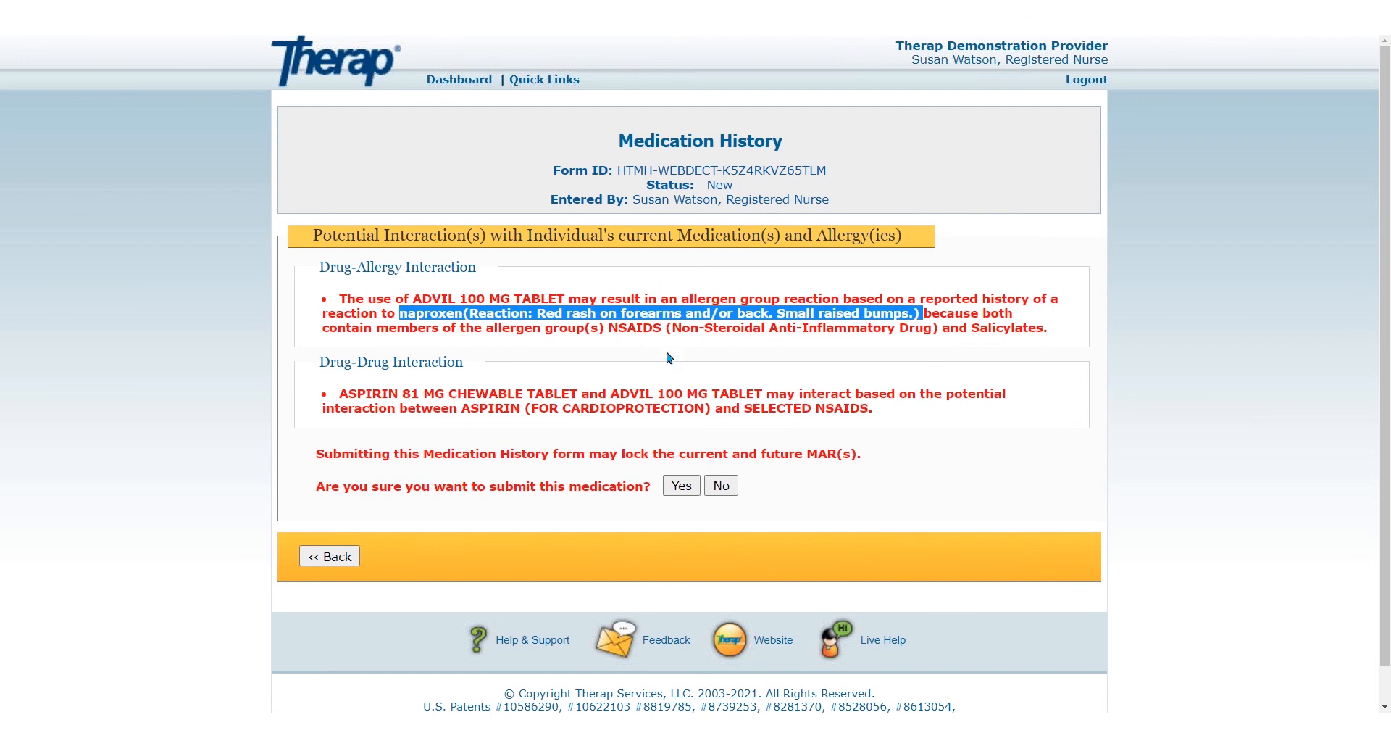
drag(338, 401, 882, 412)
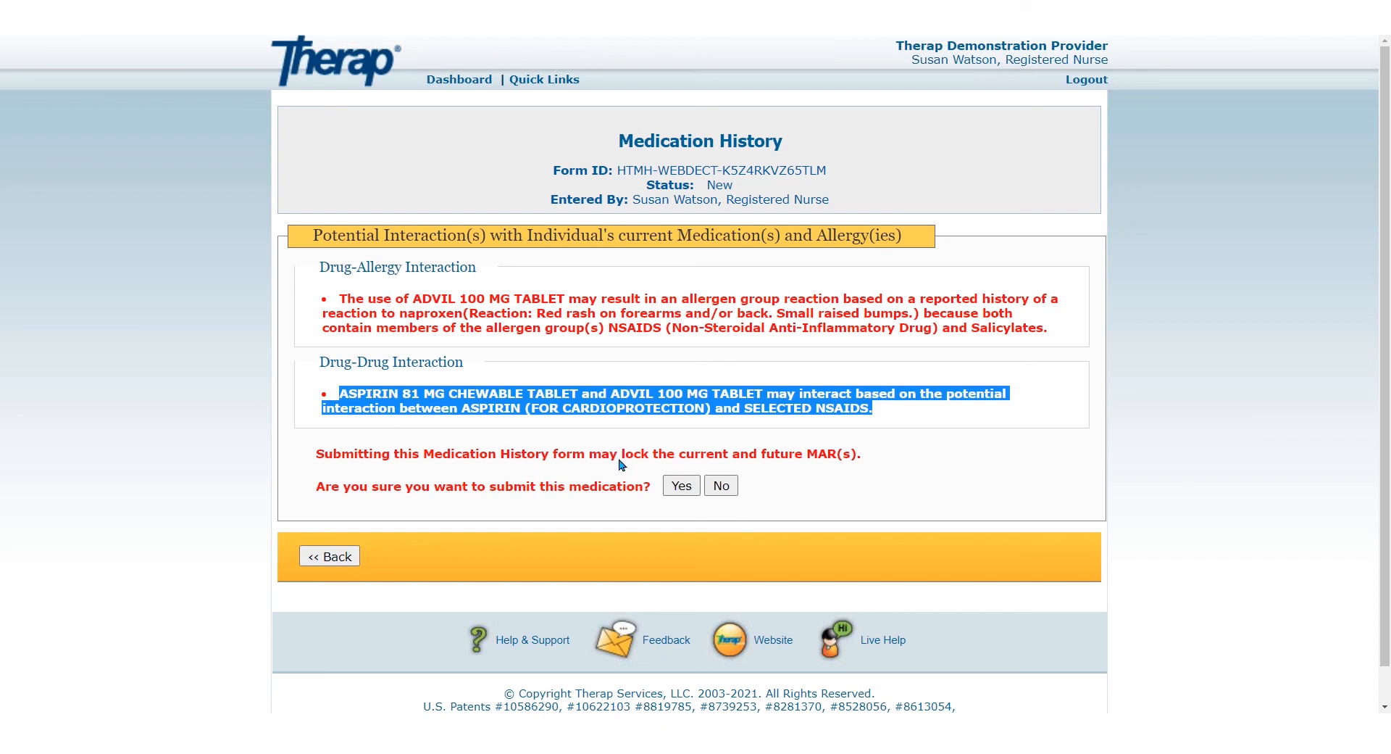
click(681, 486)
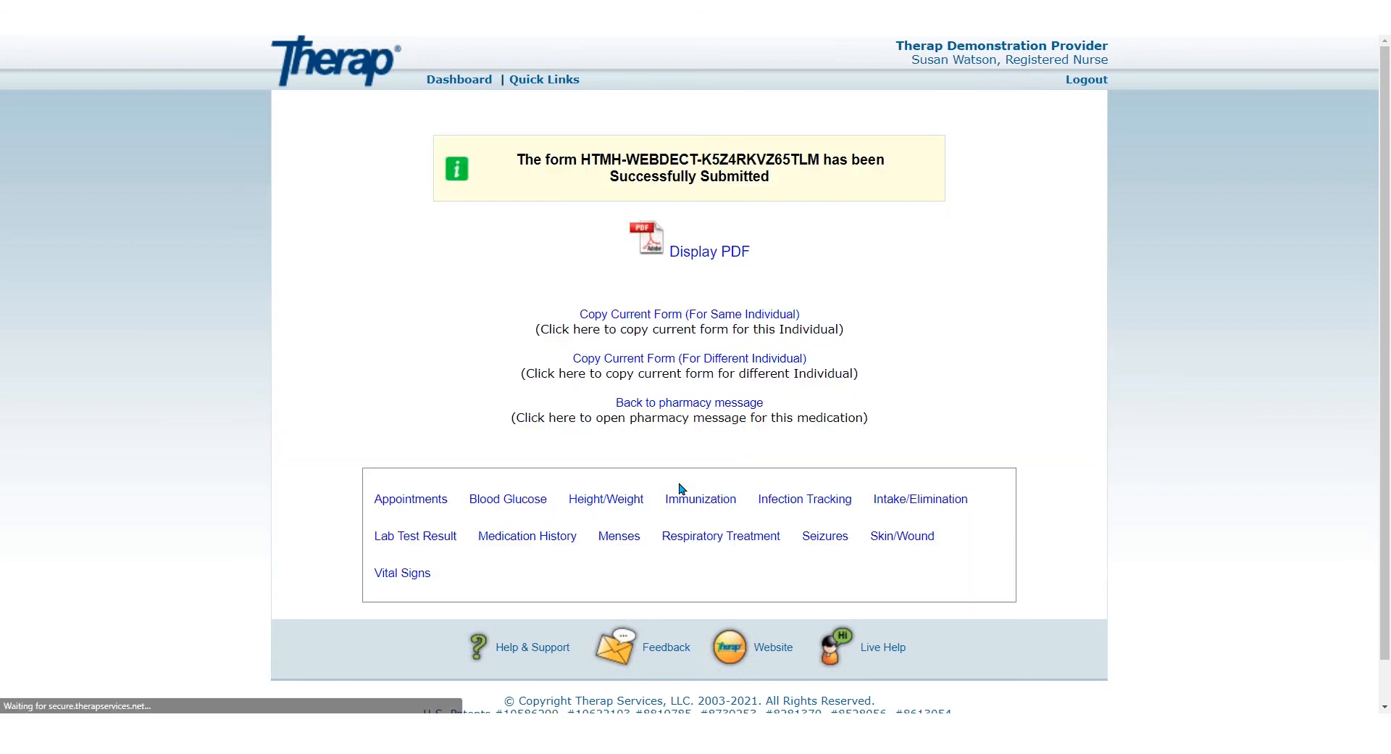
- Return to the pharmacy message for this medication and check its acknowledgement status and who acknowledged it
click(698, 404)
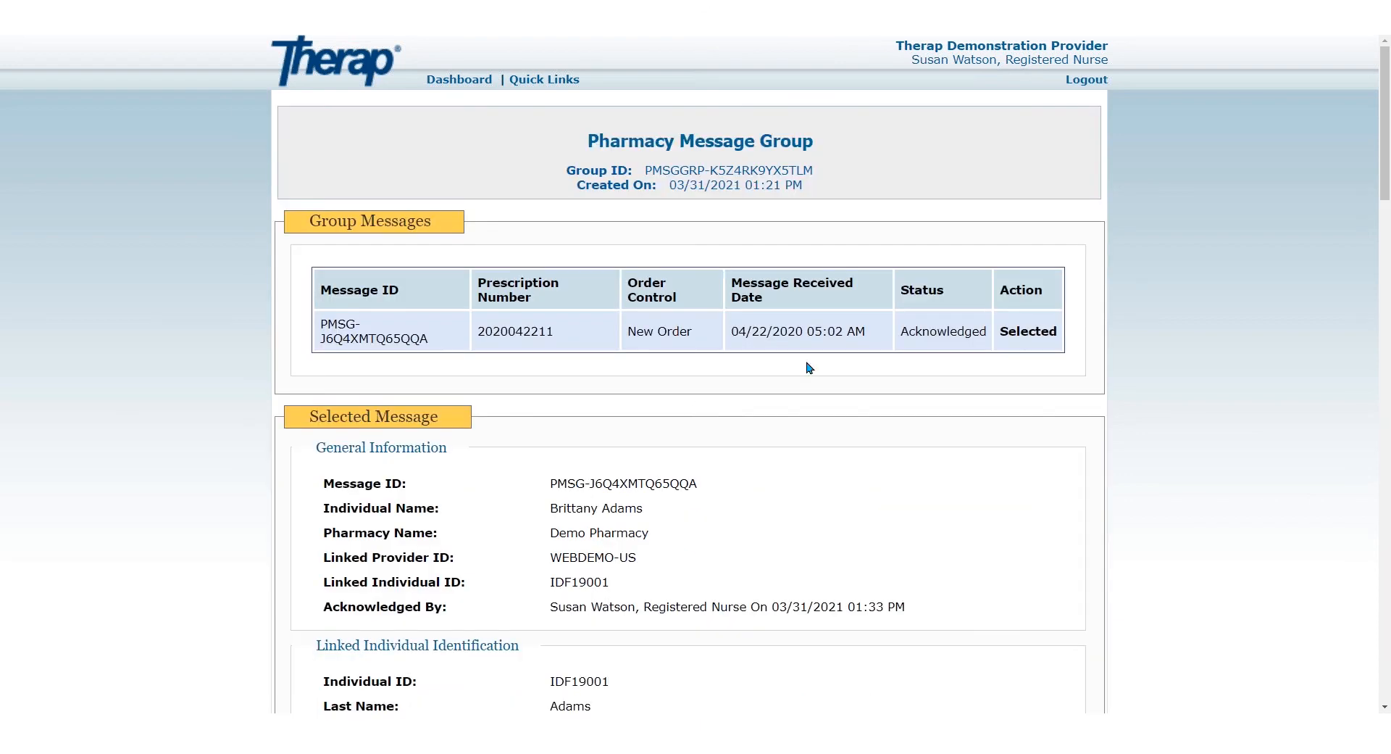
double_click(920, 333)
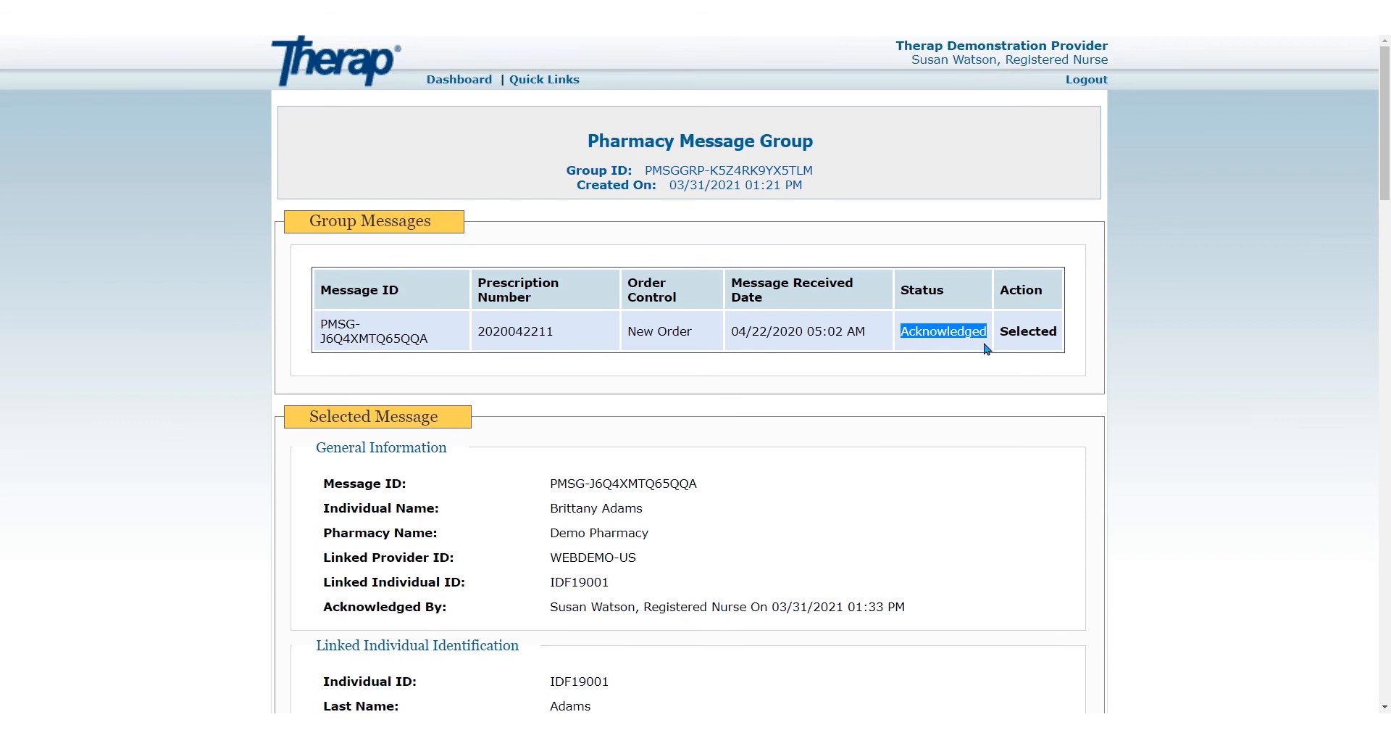
scroll(987, 349, down, 1)
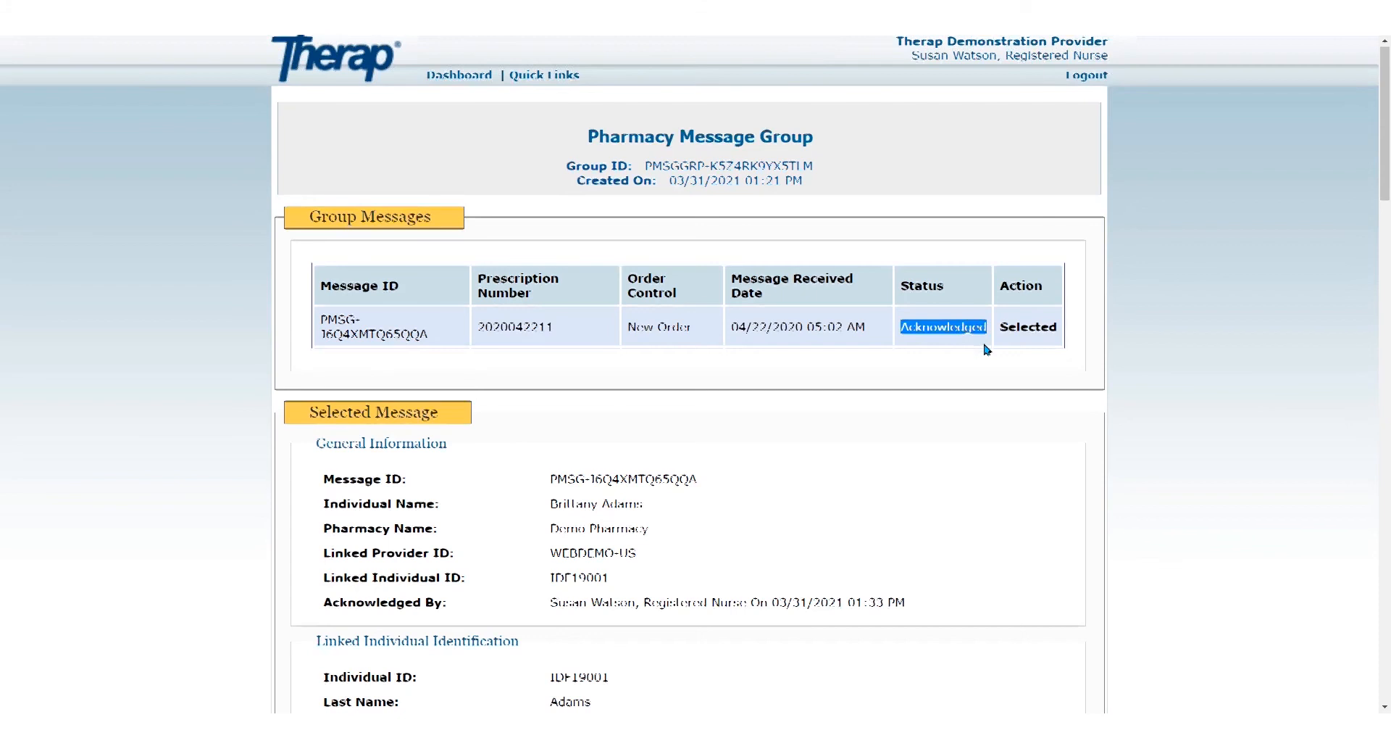
scroll(987, 350, down, 3)
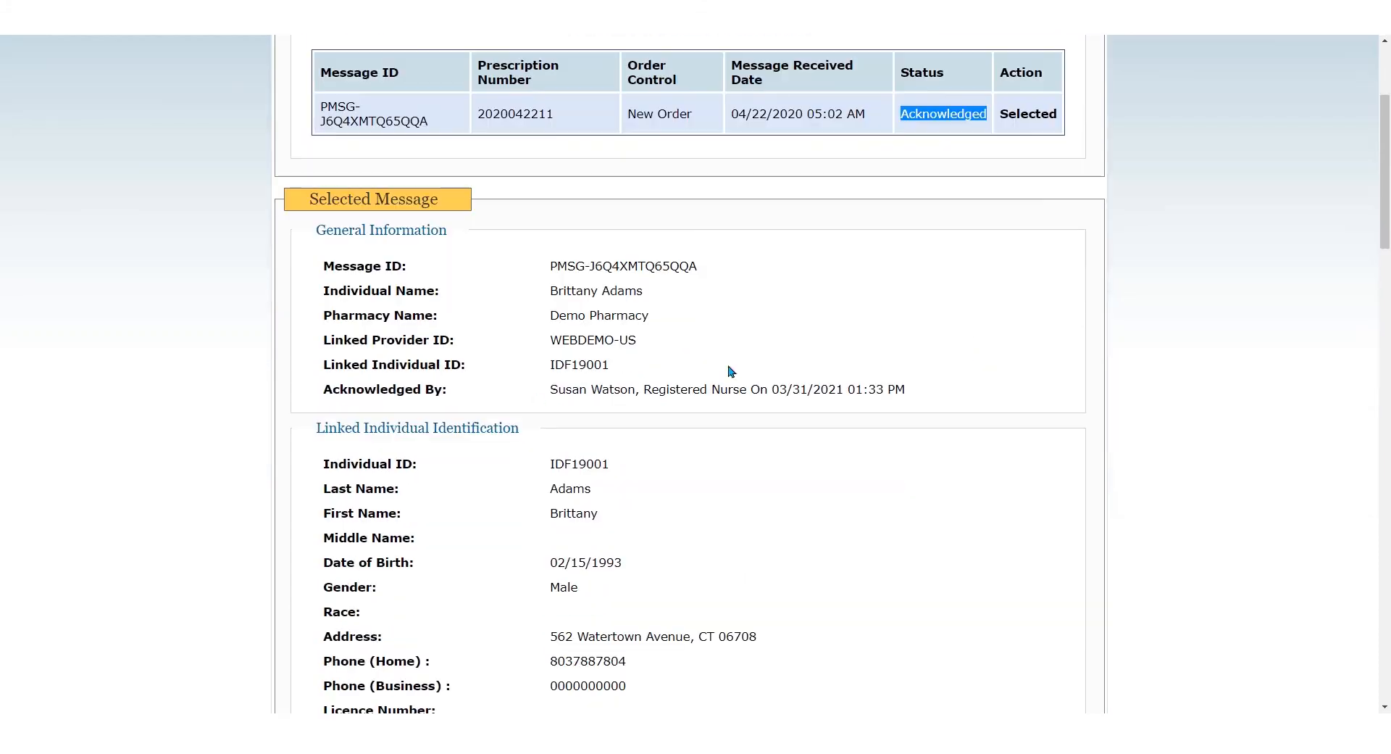
drag(326, 390, 924, 395)
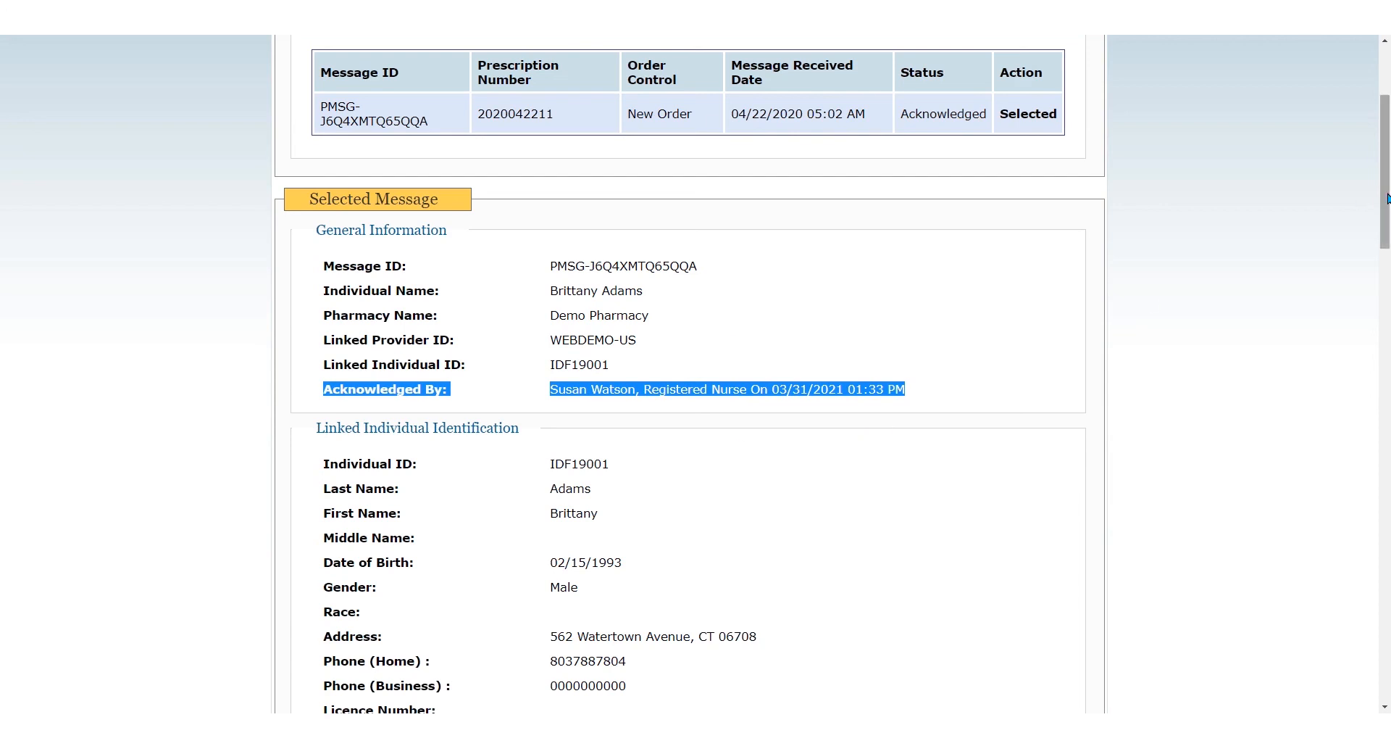
- Show the ADVIL 100 MG TABLET entry from the message's Medication History List and review the submitted form
drag(1383, 205, 1385, 677)
drag(318, 384, 1040, 394)
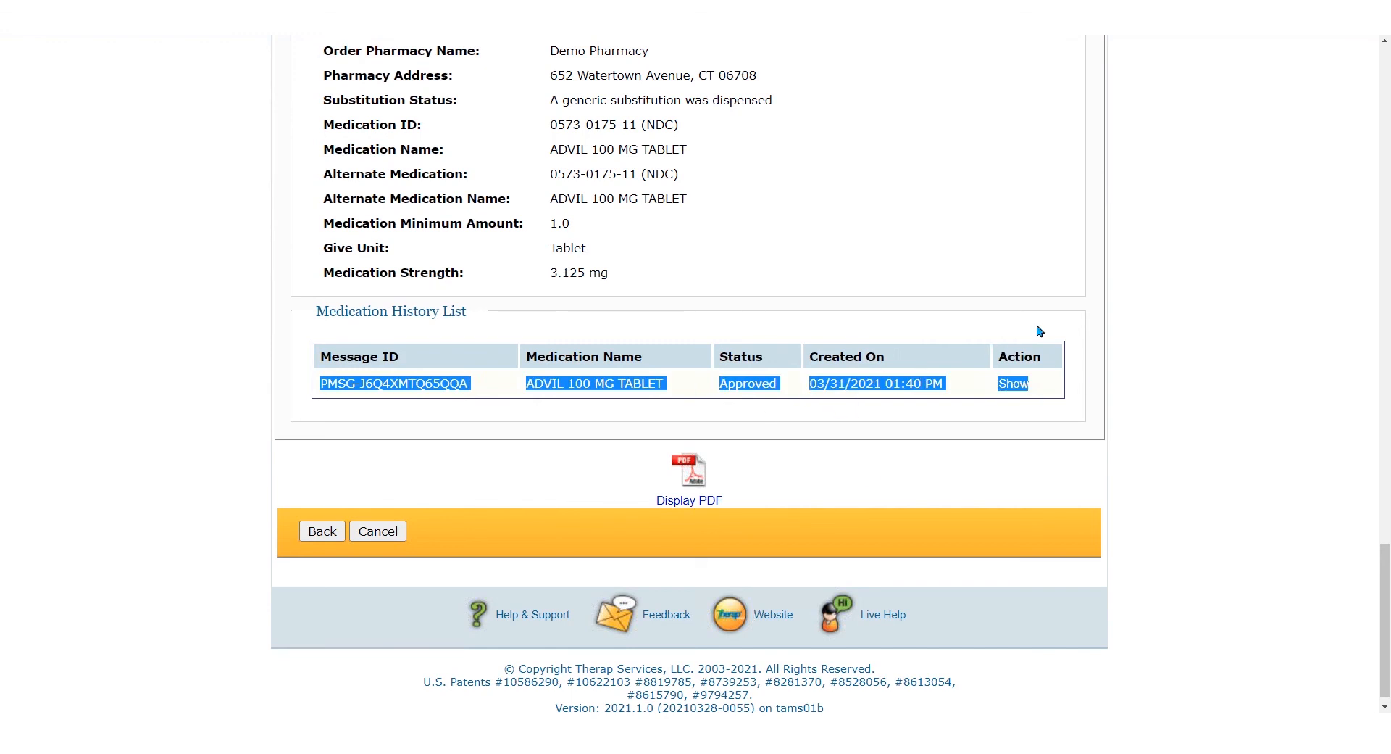
click(1083, 383)
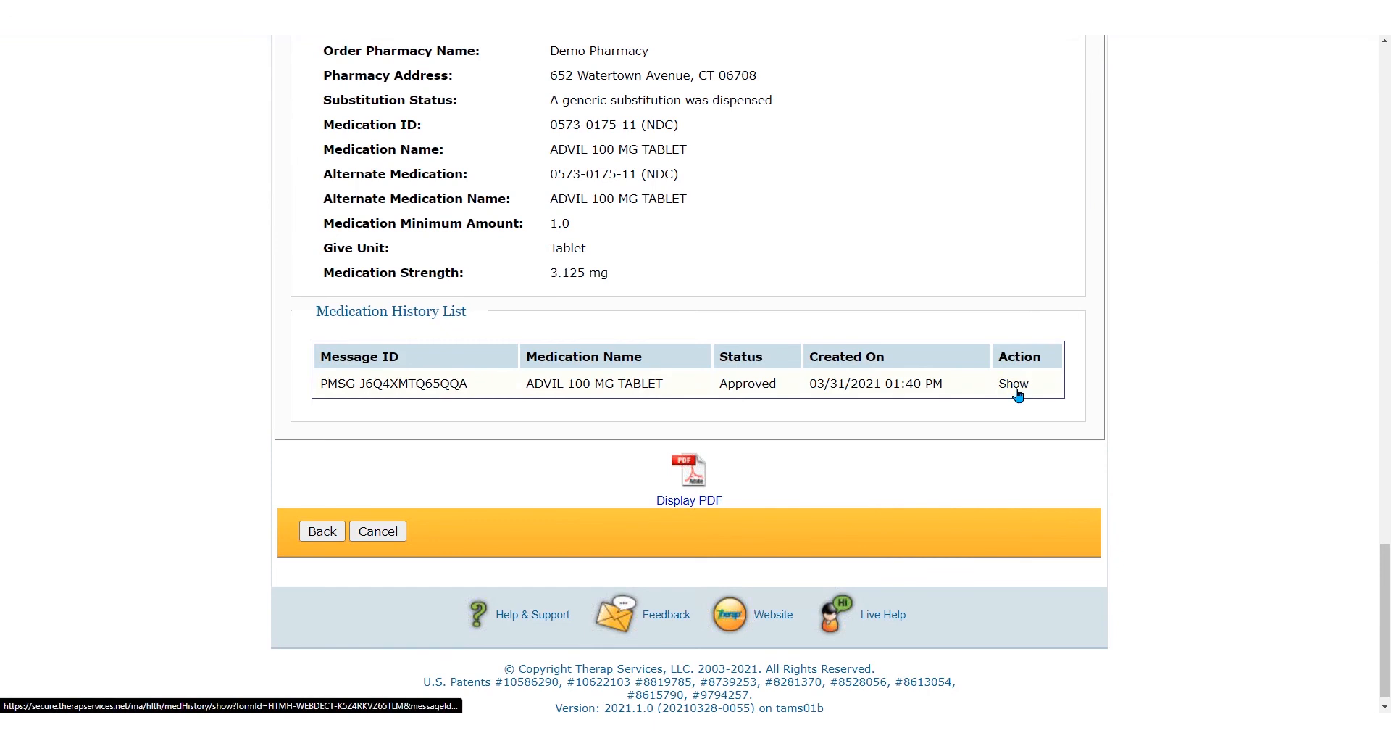
click(1016, 390)
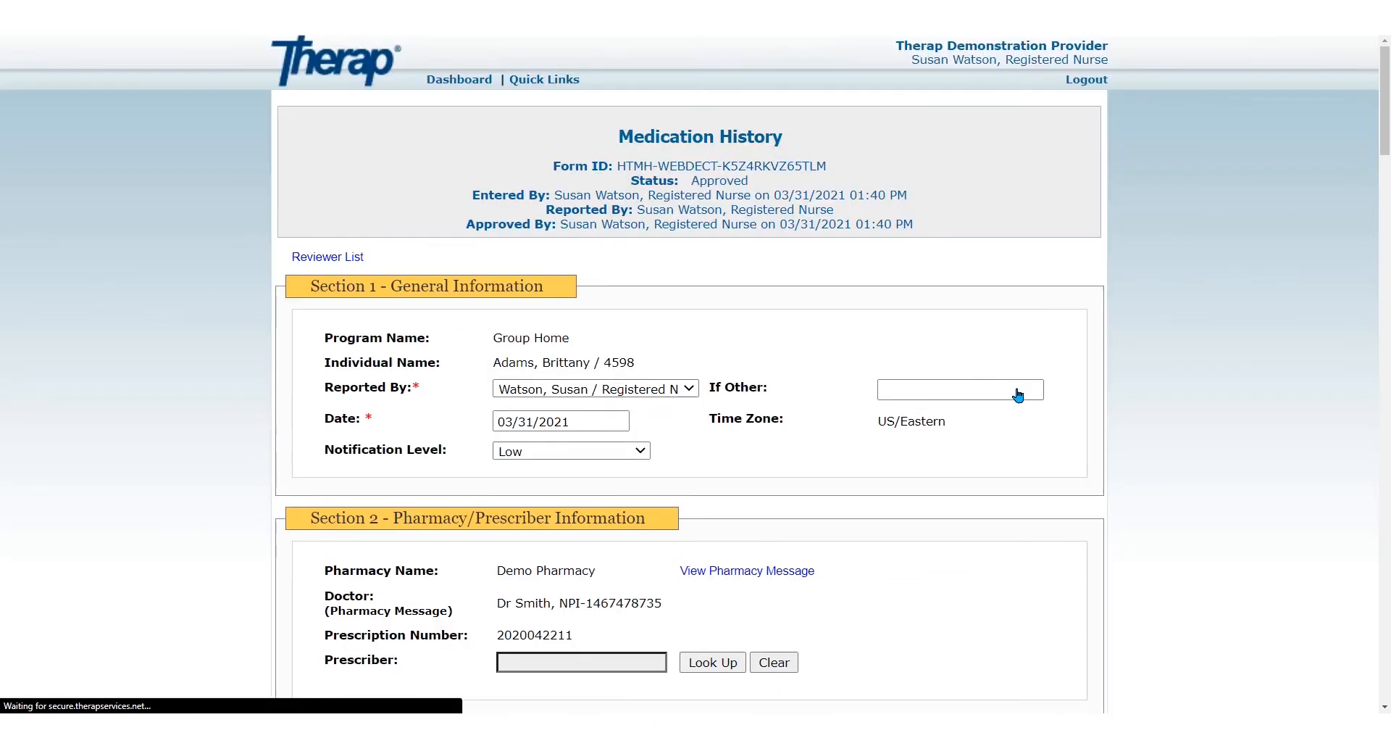
scroll(957, 512, down, 2)
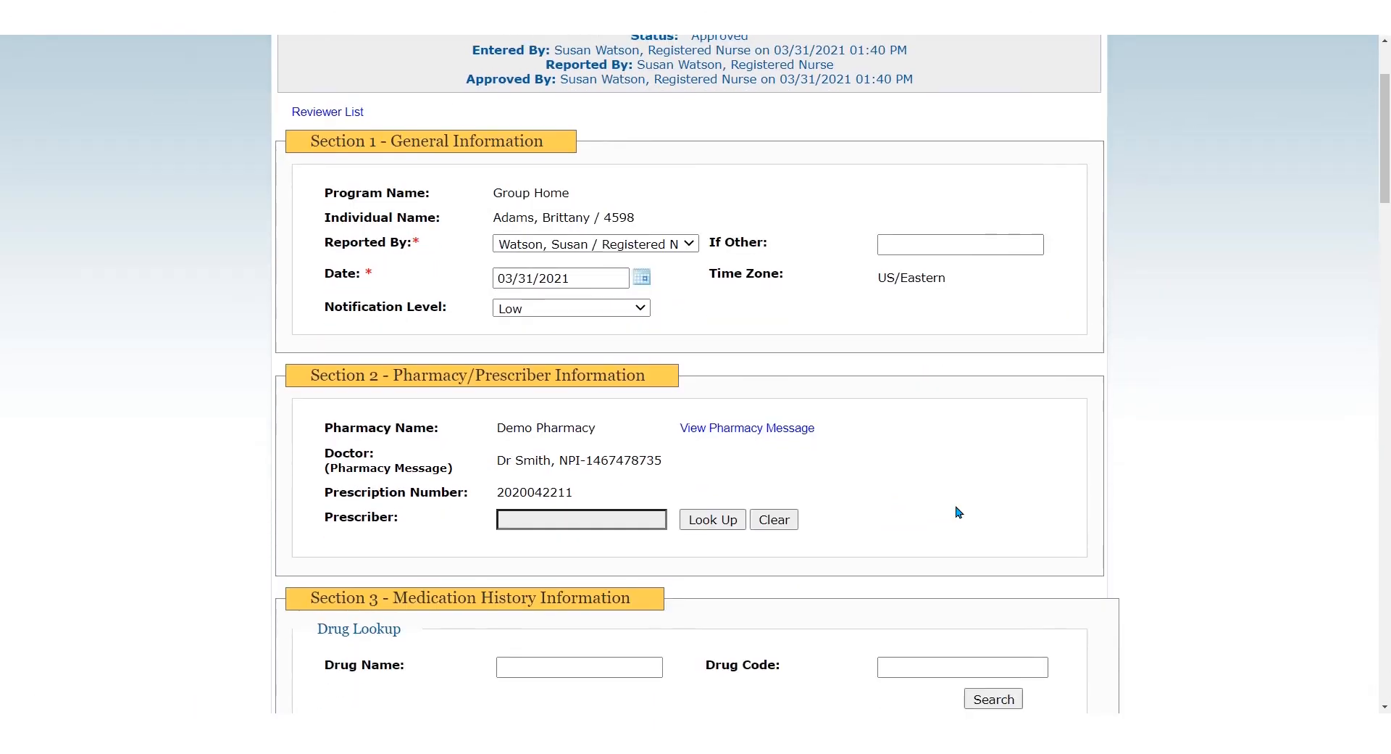
scroll(958, 512, down, 1)
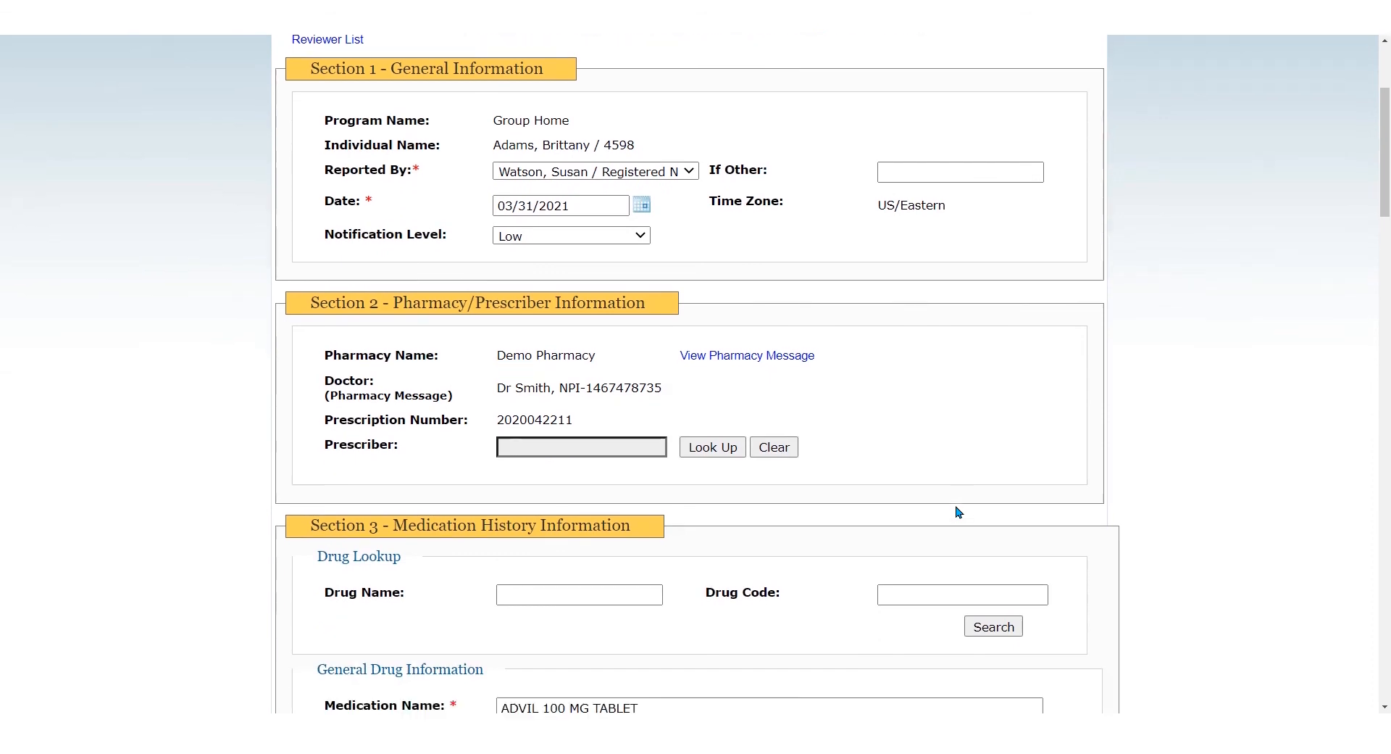
scroll(959, 512, down, 4)
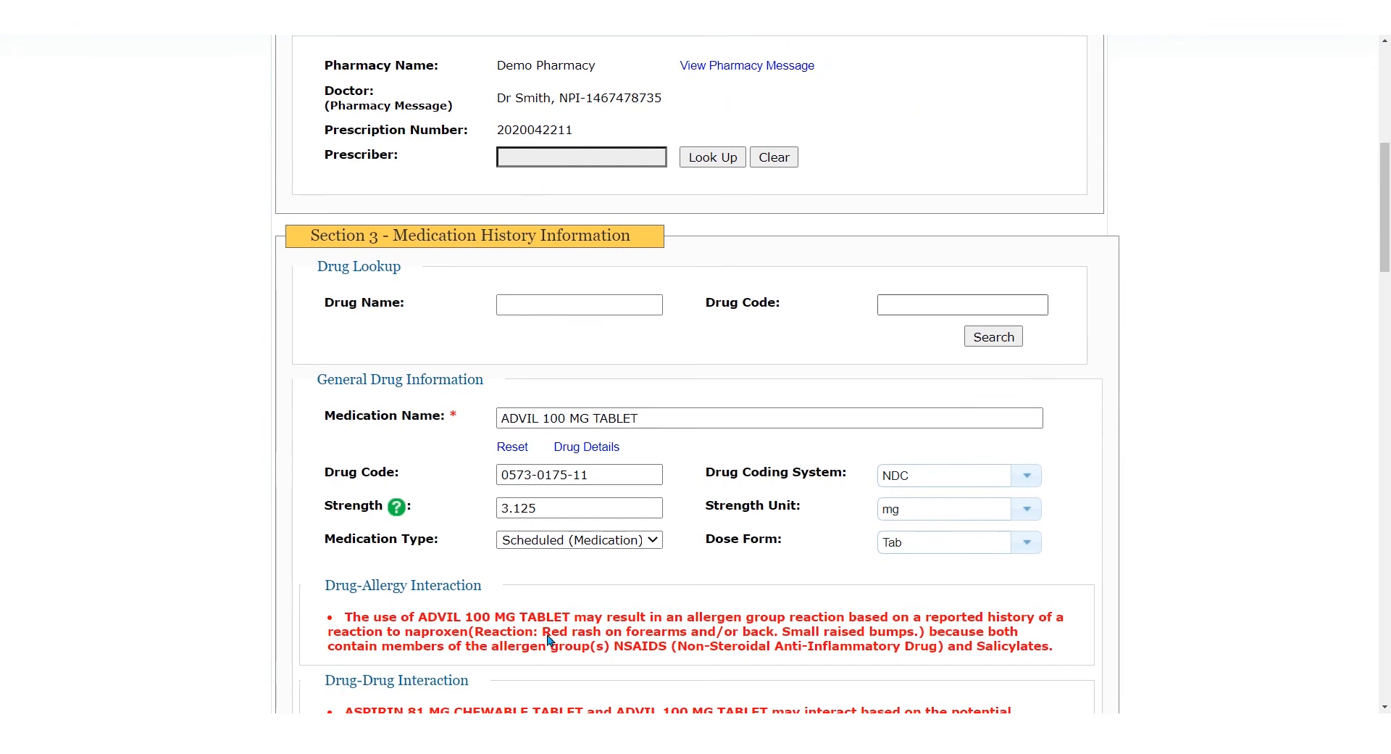
drag(1384, 171, 1384, 78)
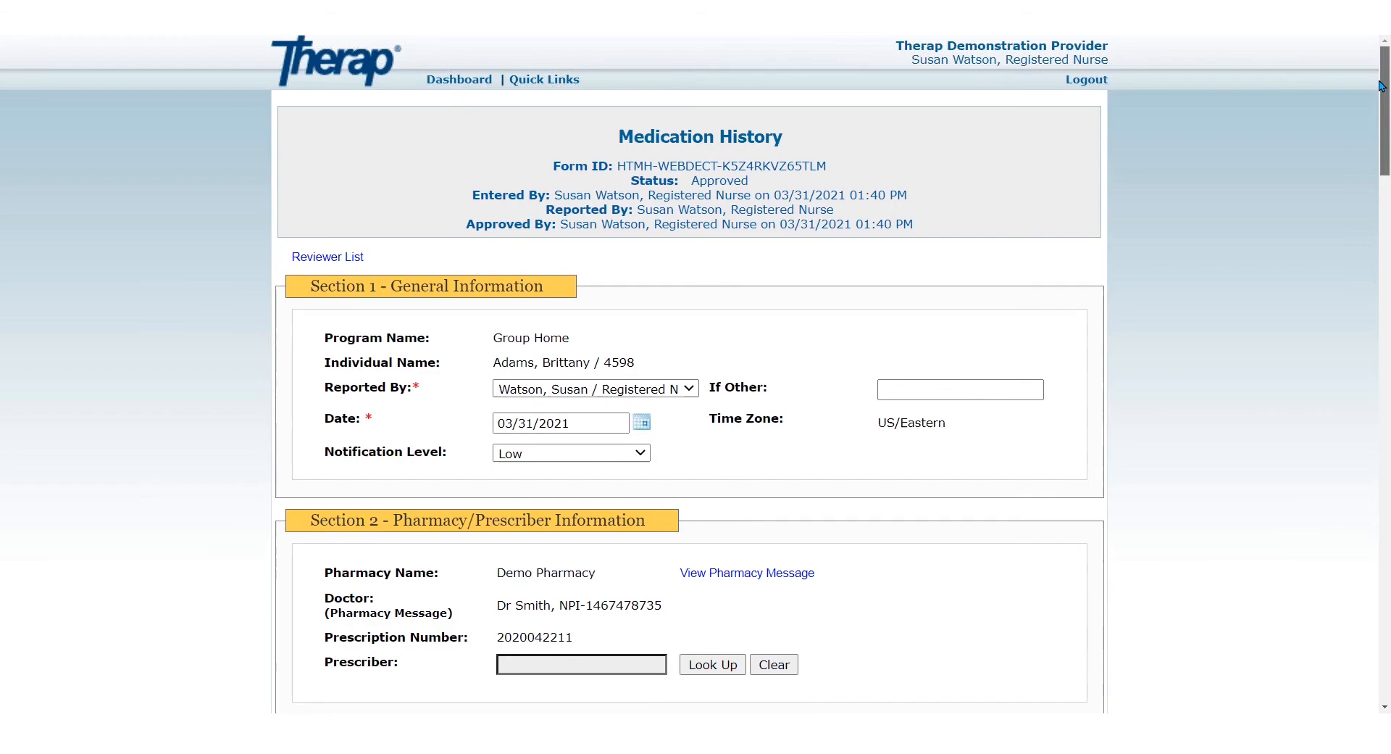
- Leave the Medication History form and open the Pharmacy Message Group search among the Health modules
click(473, 82)
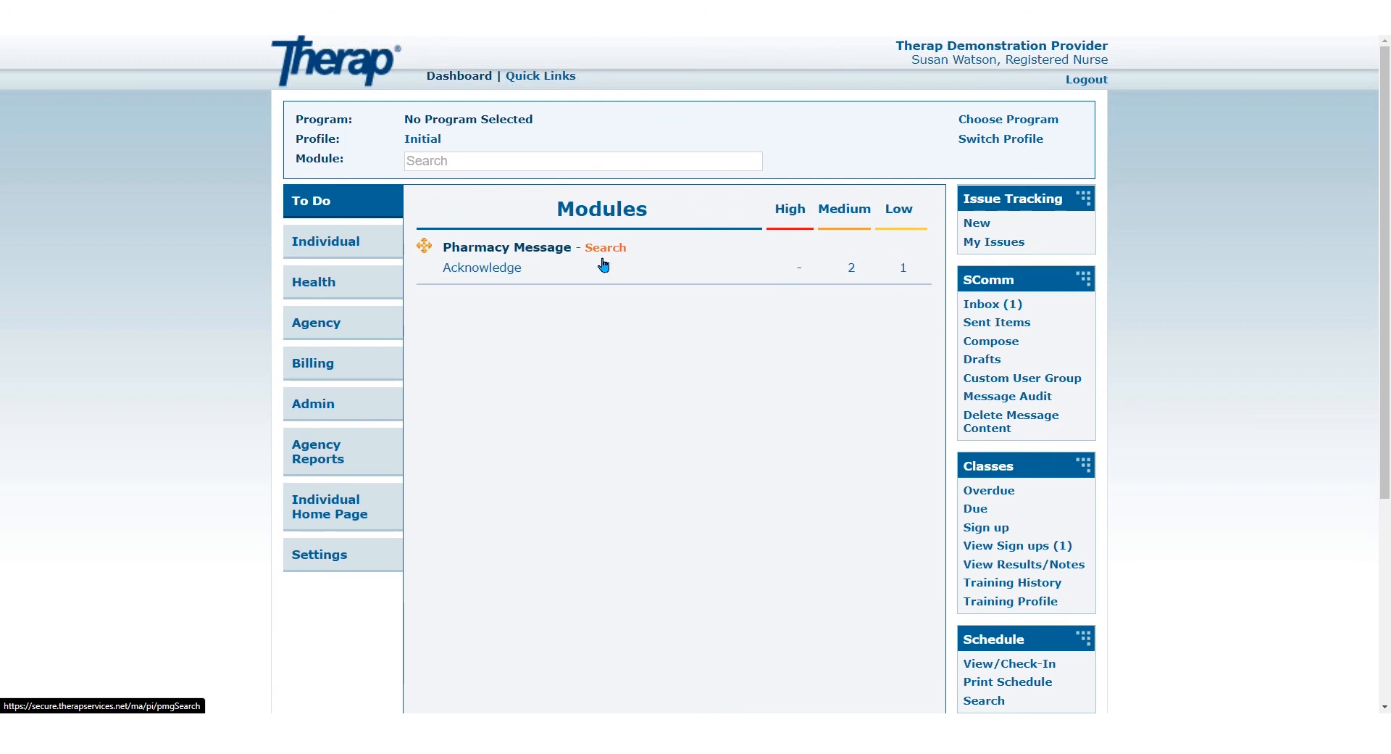
click(301, 294)
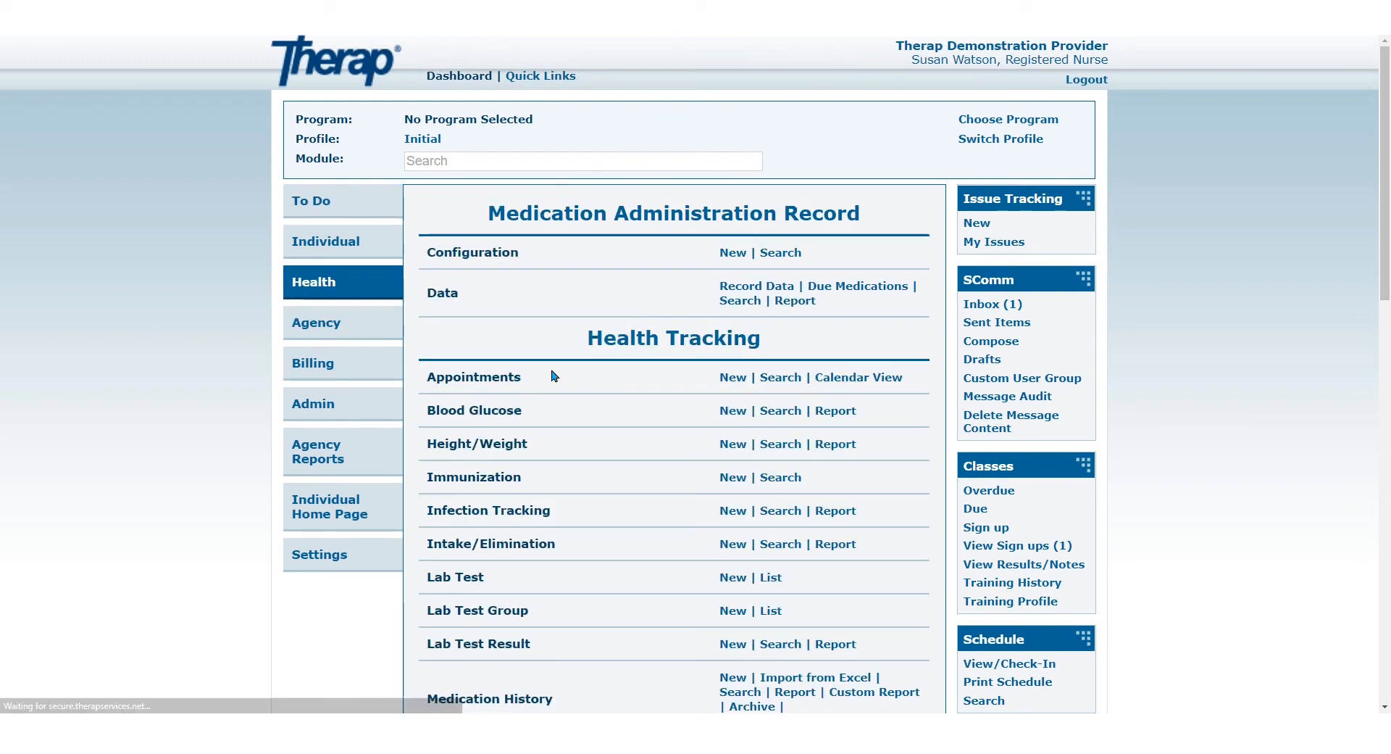
scroll(620, 399, down, 8)
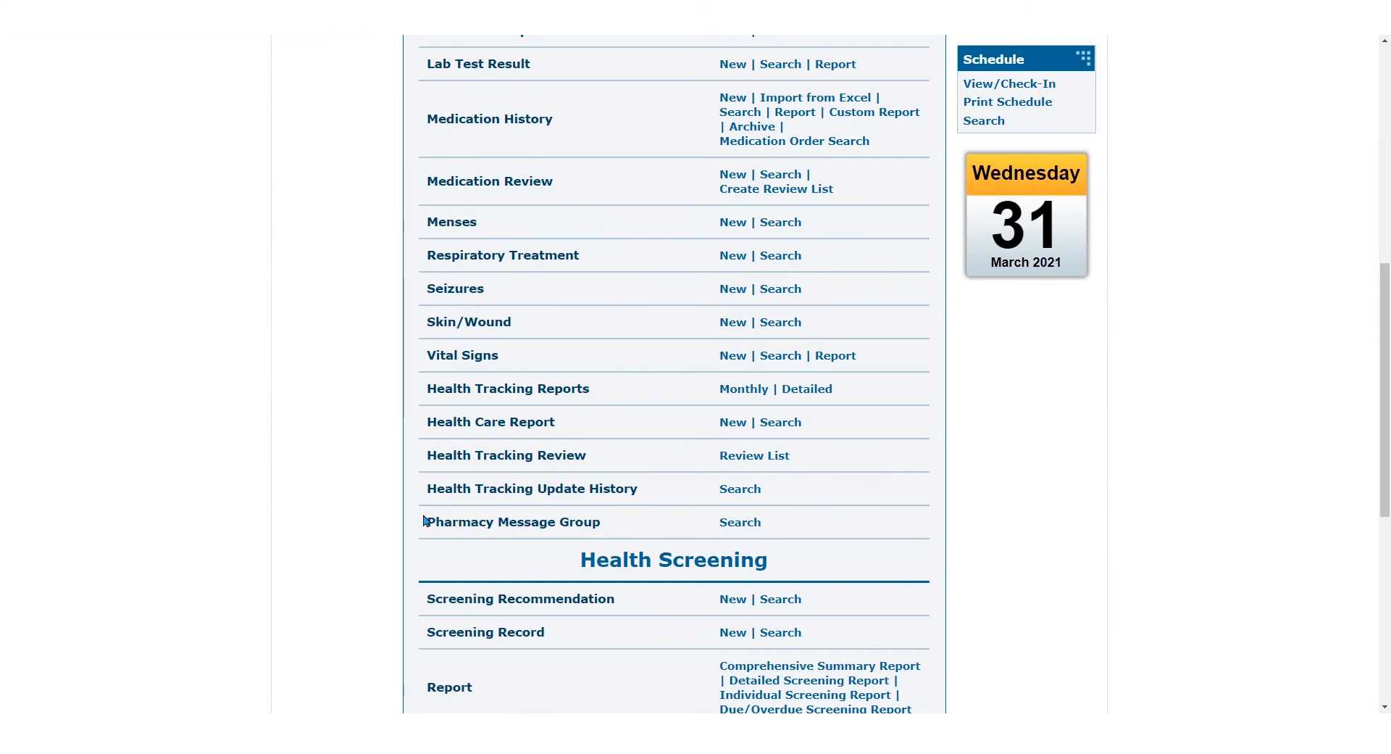
mouse_move(425, 527)
mouse_down()
mouse_move(517, 527)
mouse_move(450, 526)
mouse_up()
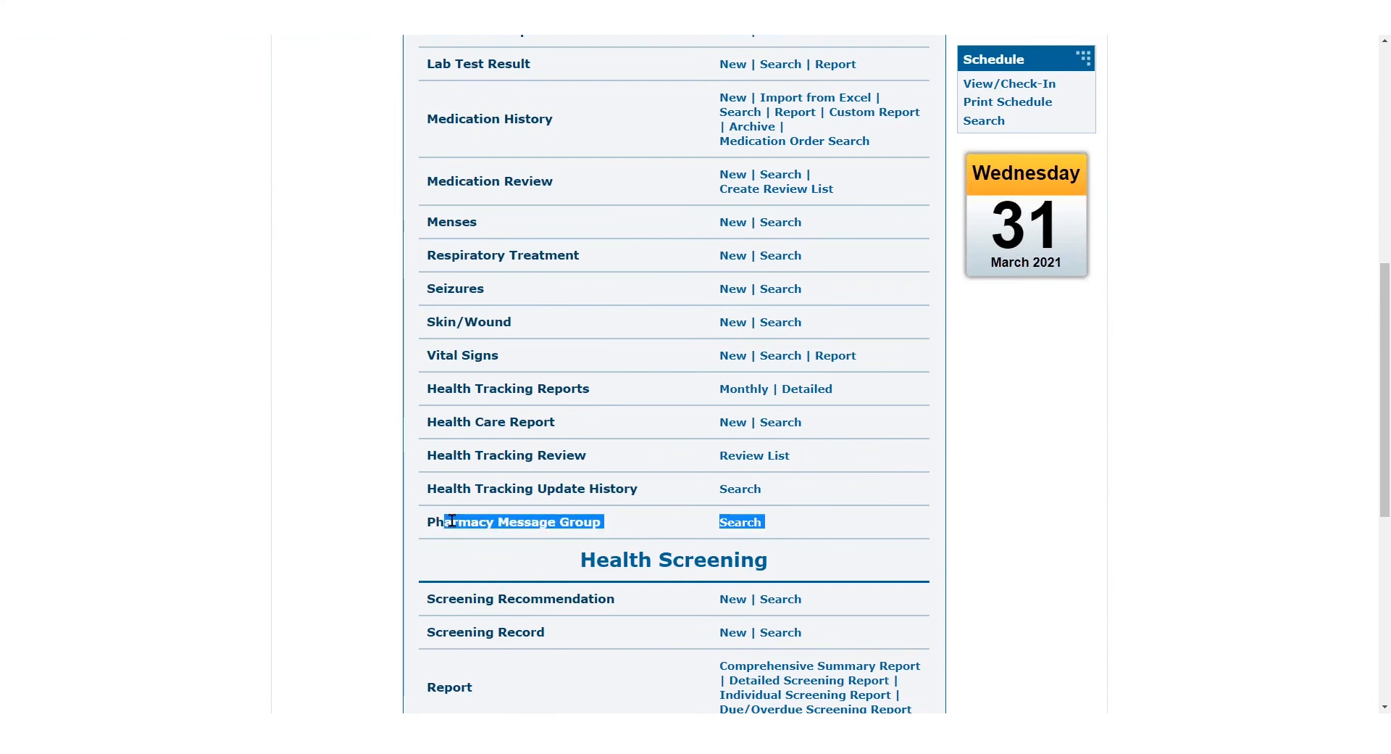
click(744, 527)
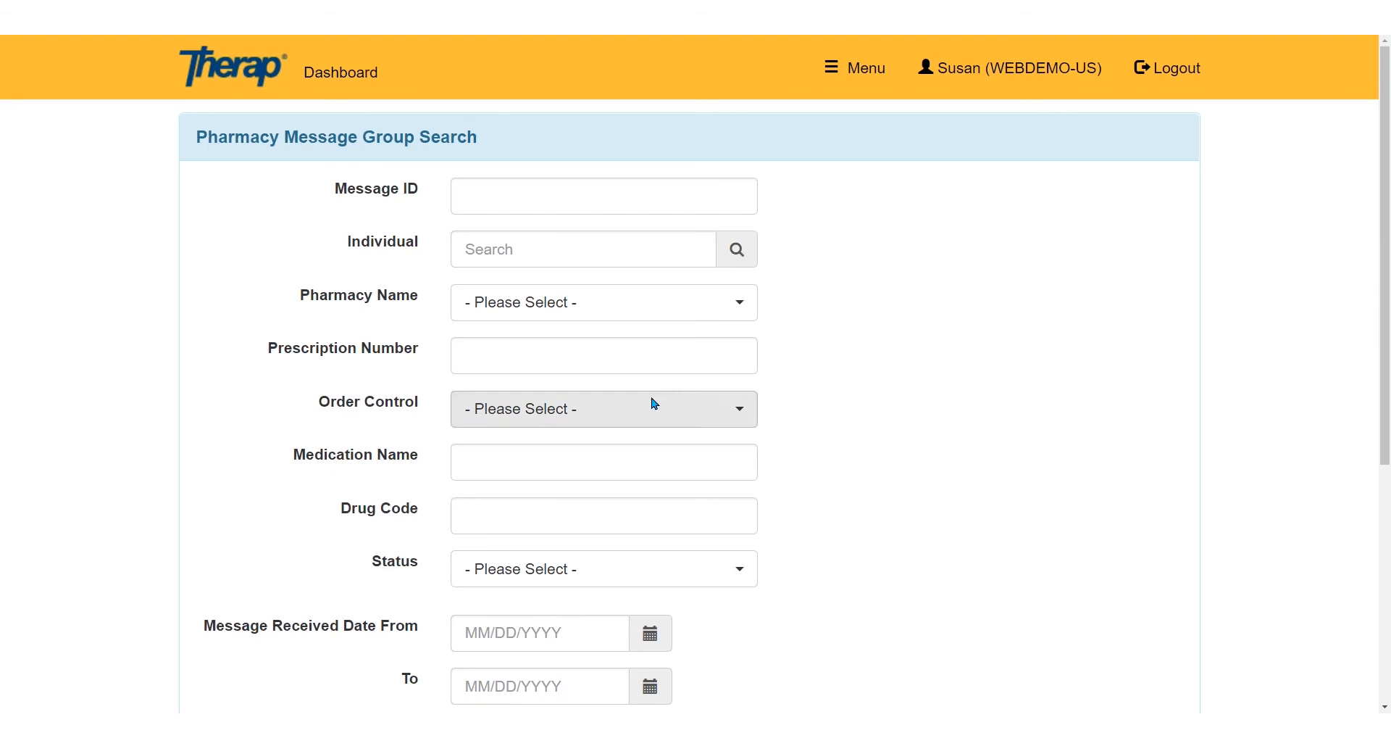
- Search the individual's pharmacy messages with status Acknowledged and review the result columns through Medication History Created?
text(BRIT)
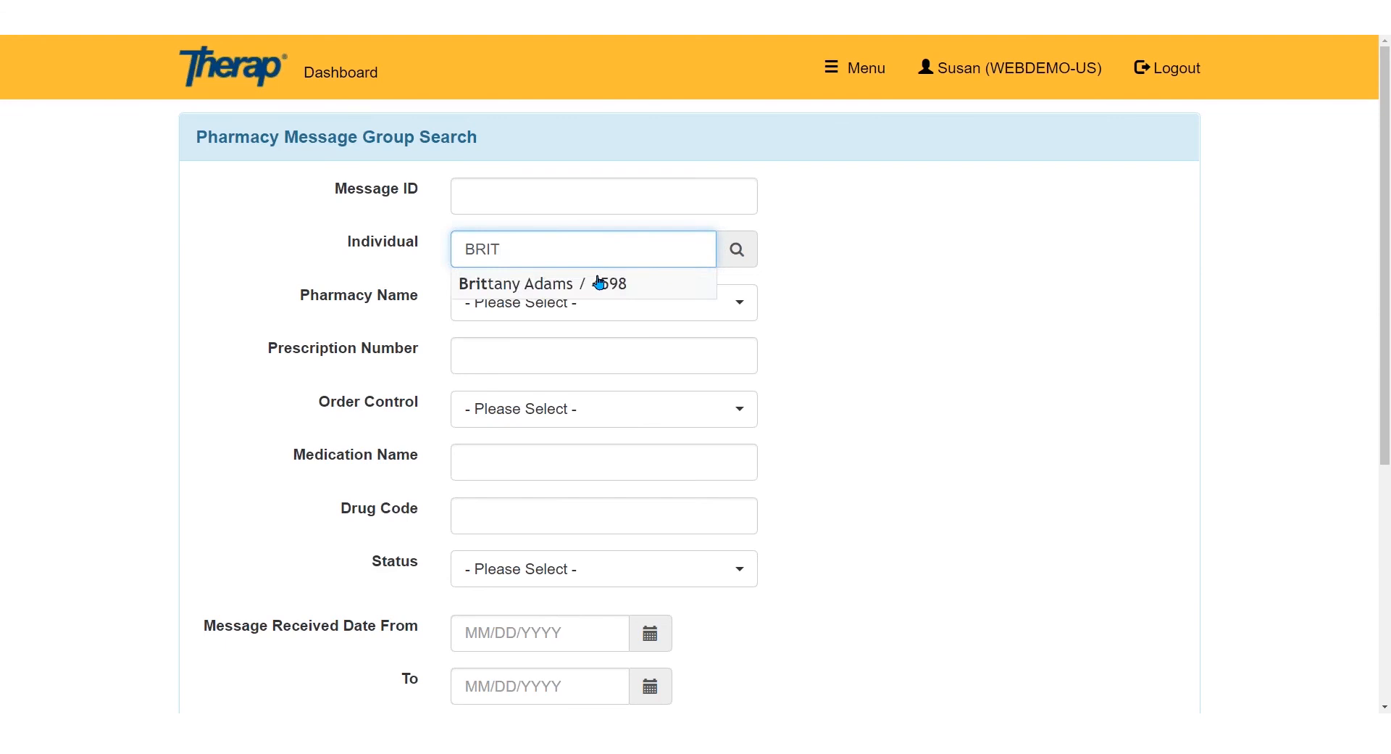
click(600, 283)
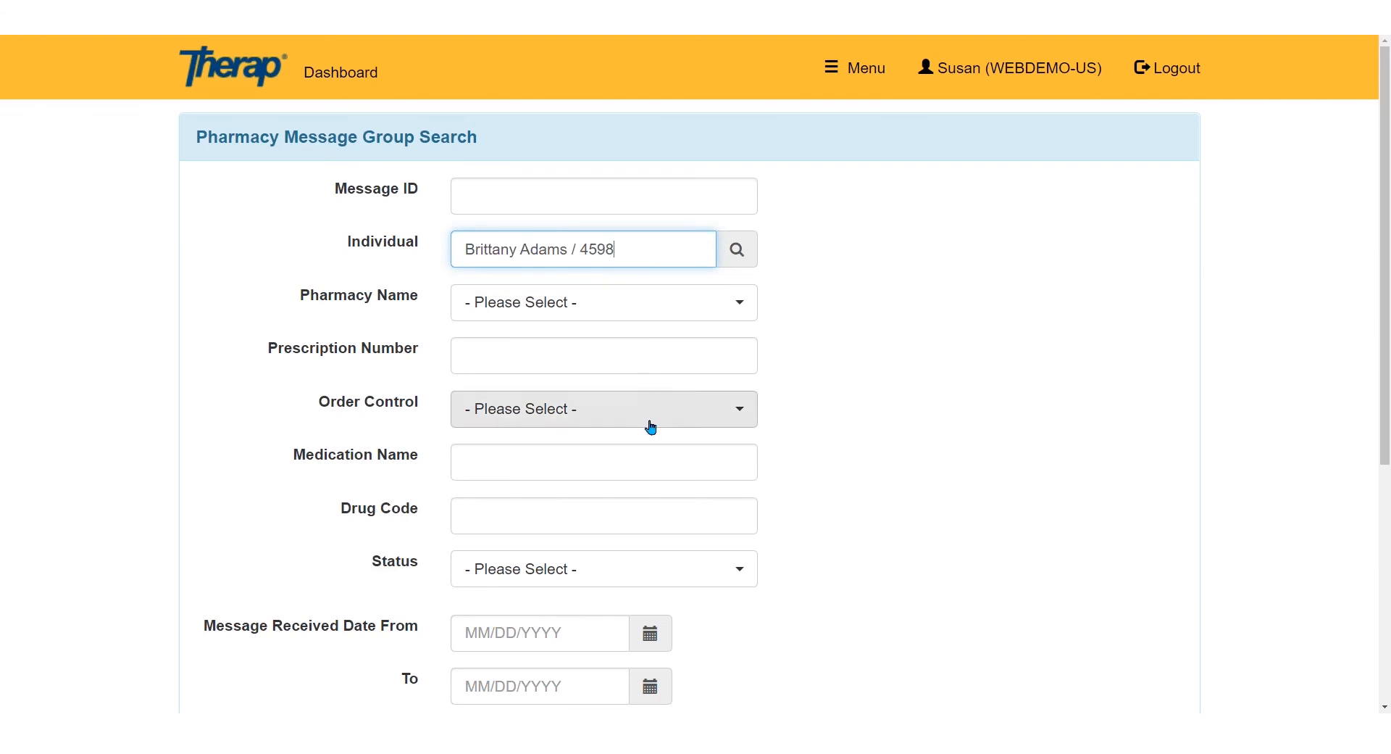
scroll(792, 538, down, 3)
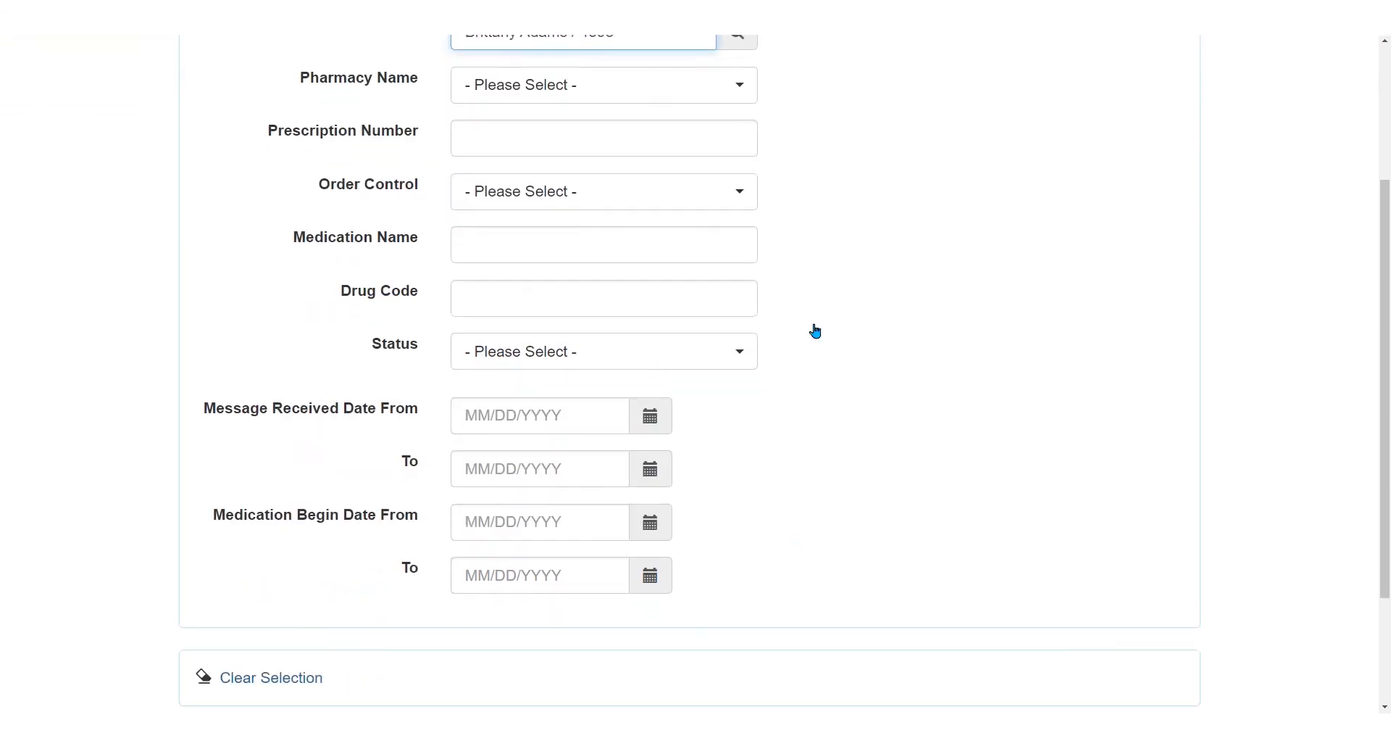
click(690, 366)
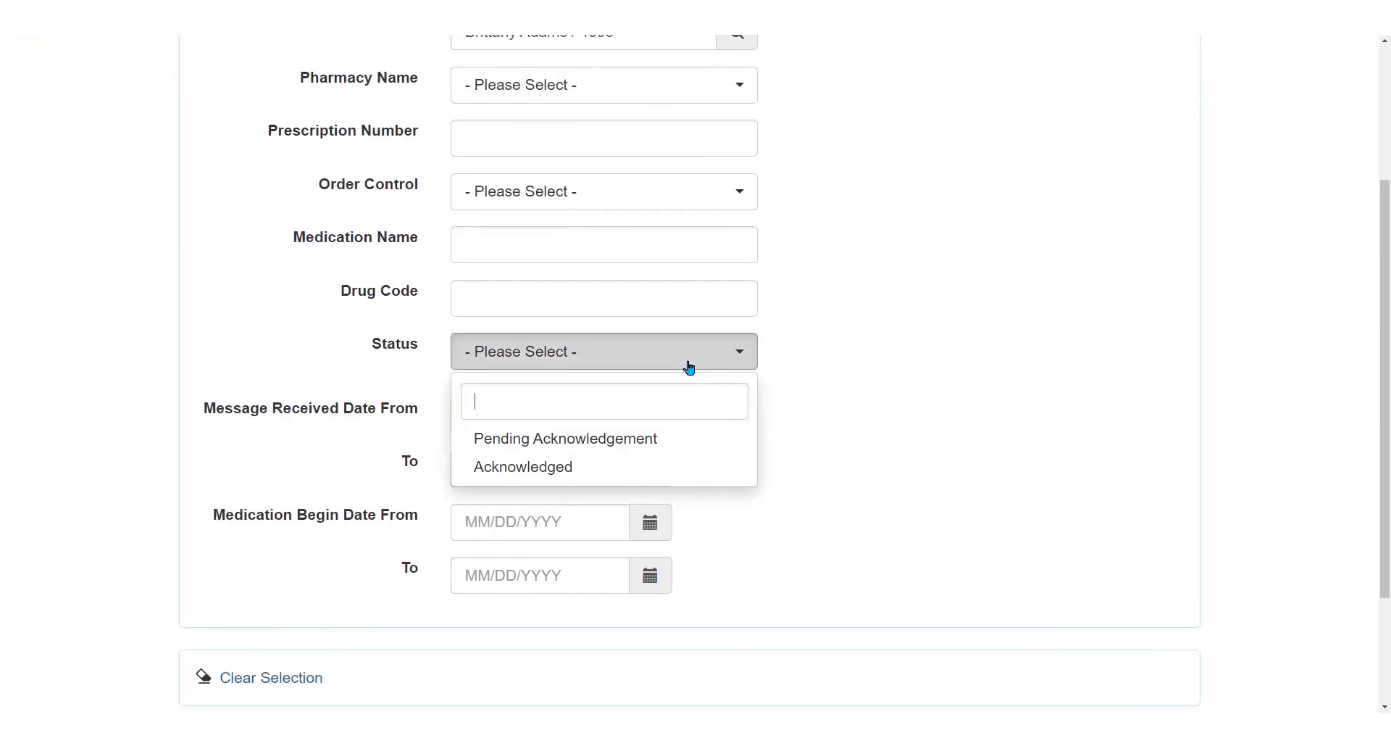
click(689, 467)
scroll(1087, 551, down, 3)
click(1159, 599)
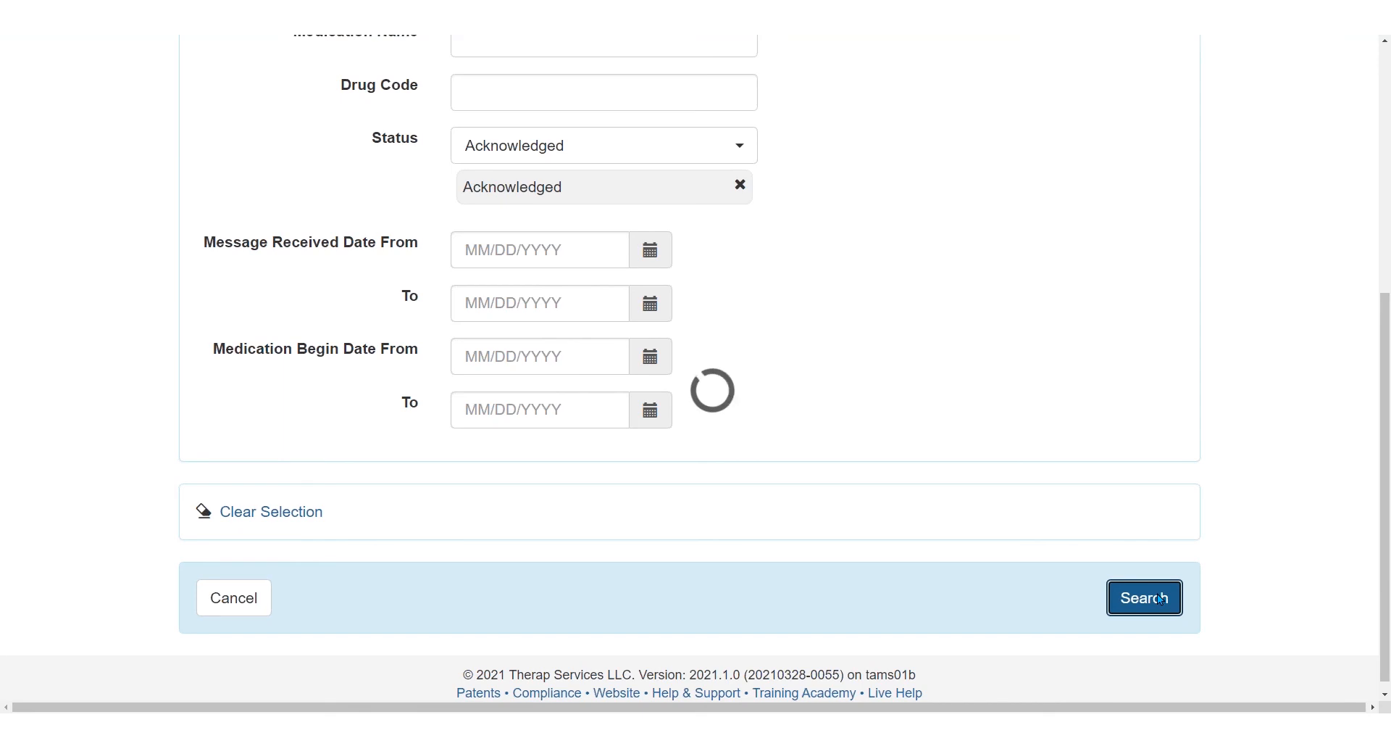
scroll(1160, 599, up, 2)
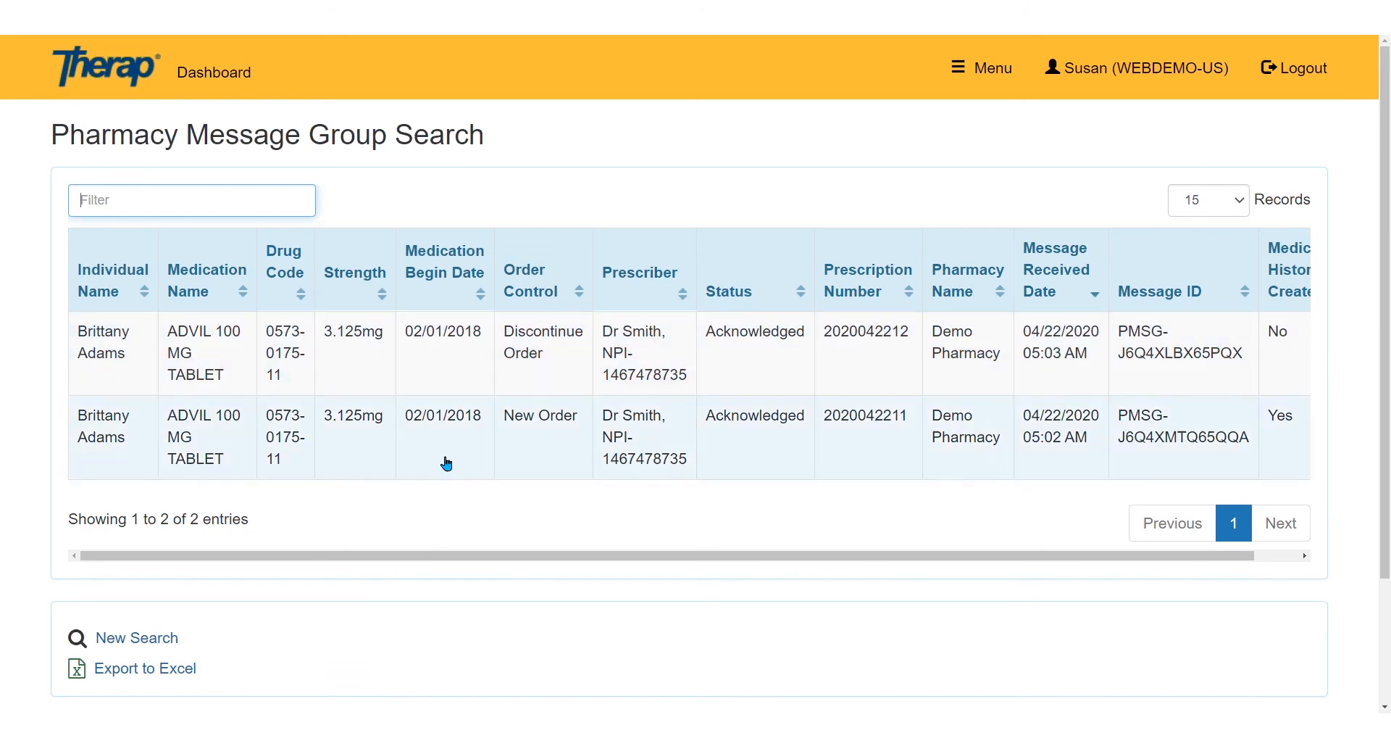
drag(636, 555, 767, 558)
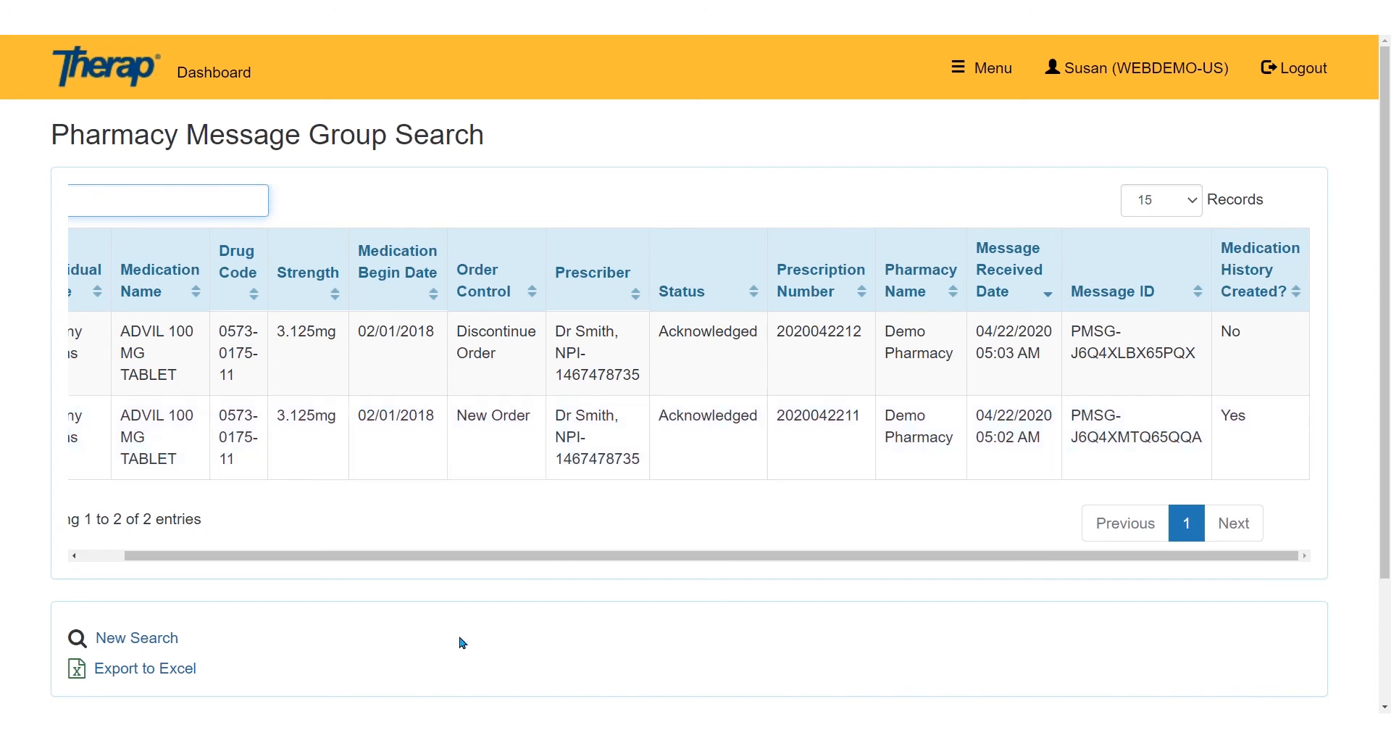
drag(518, 556, 474, 556)
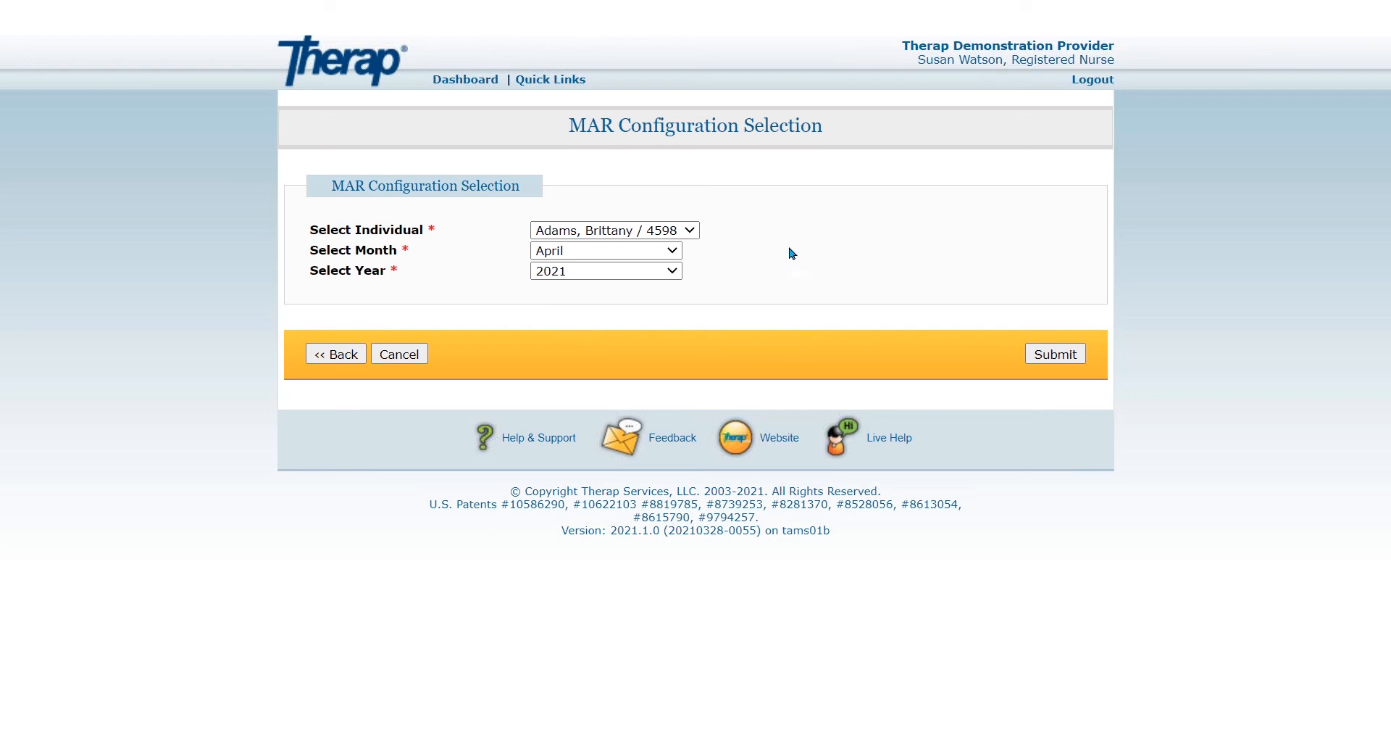
- Start a new Medication Administration Record configuration for the Group Home program
click(479, 84)
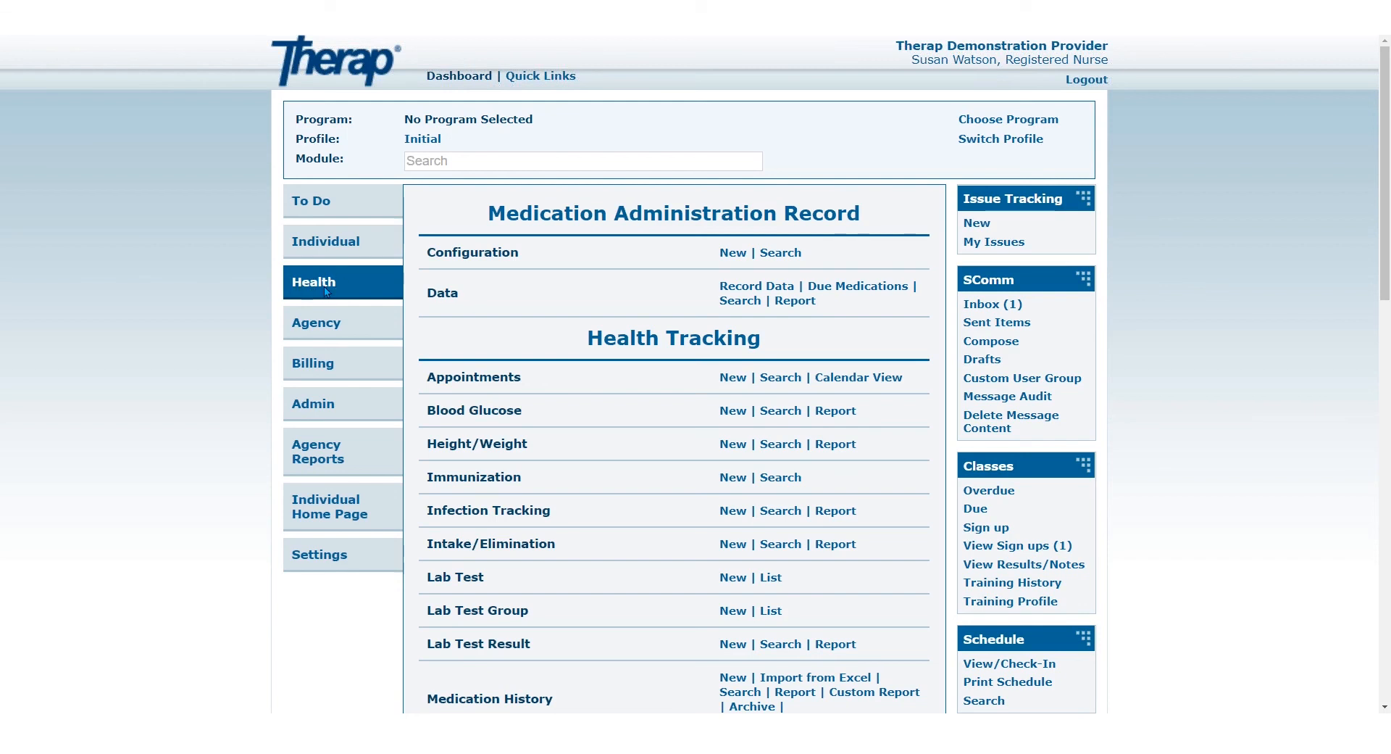
drag(428, 251, 580, 254)
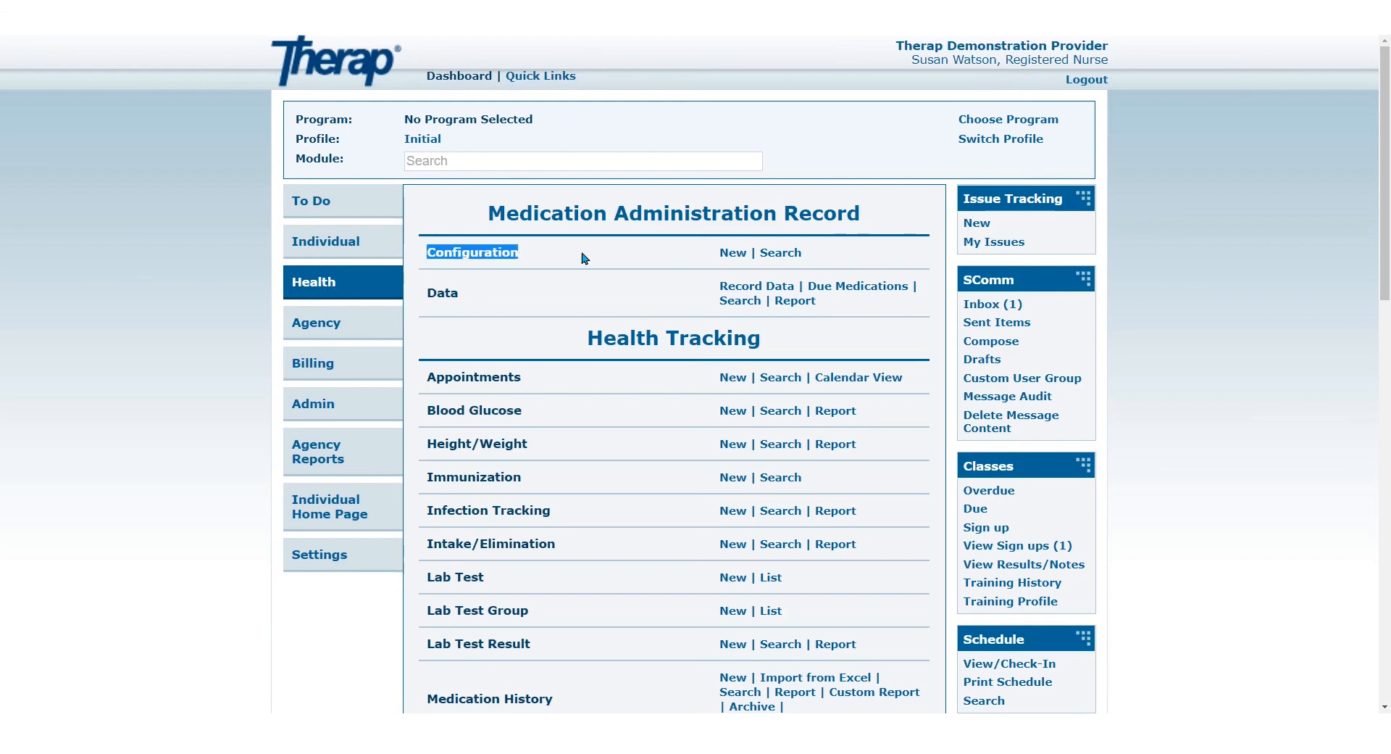
click(730, 255)
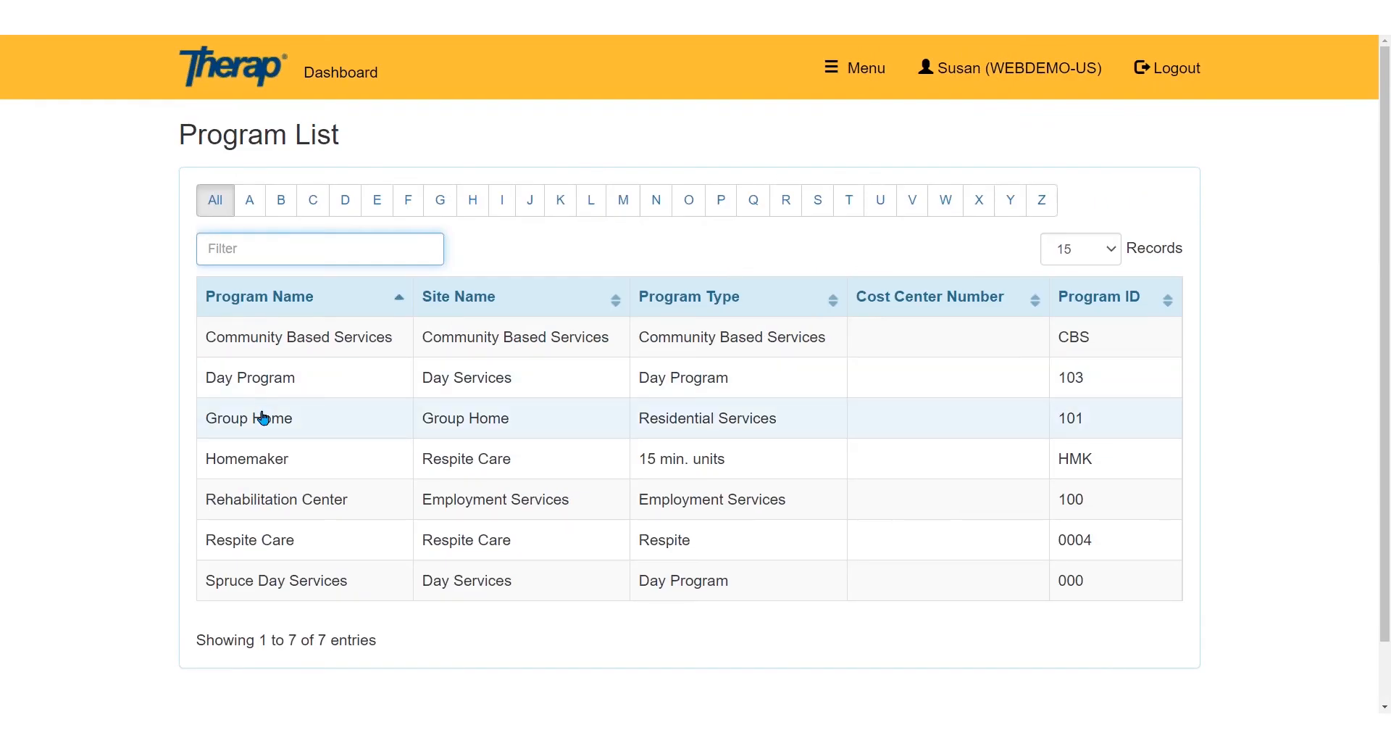
click(268, 410)
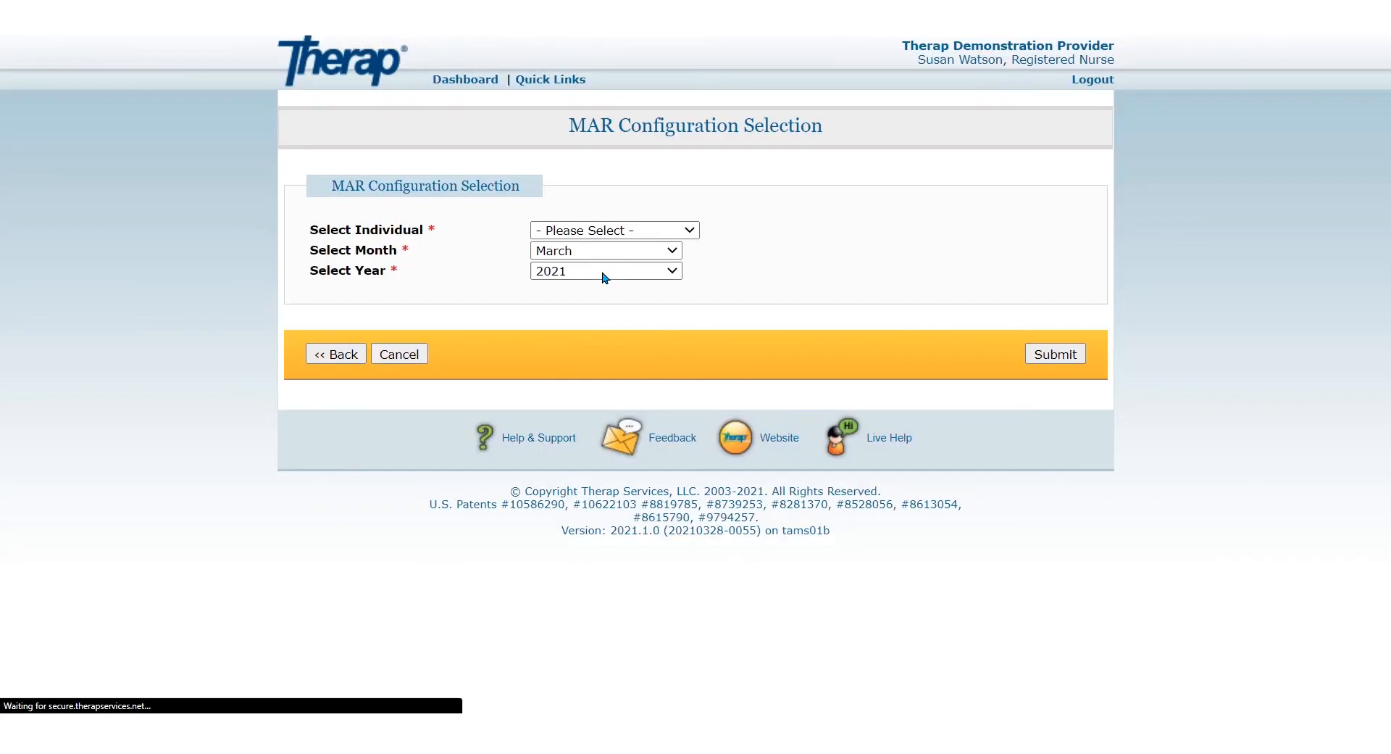
- Select the first listed individual with month April and year 2021 and submit the MAR configuration selection
click(608, 230)
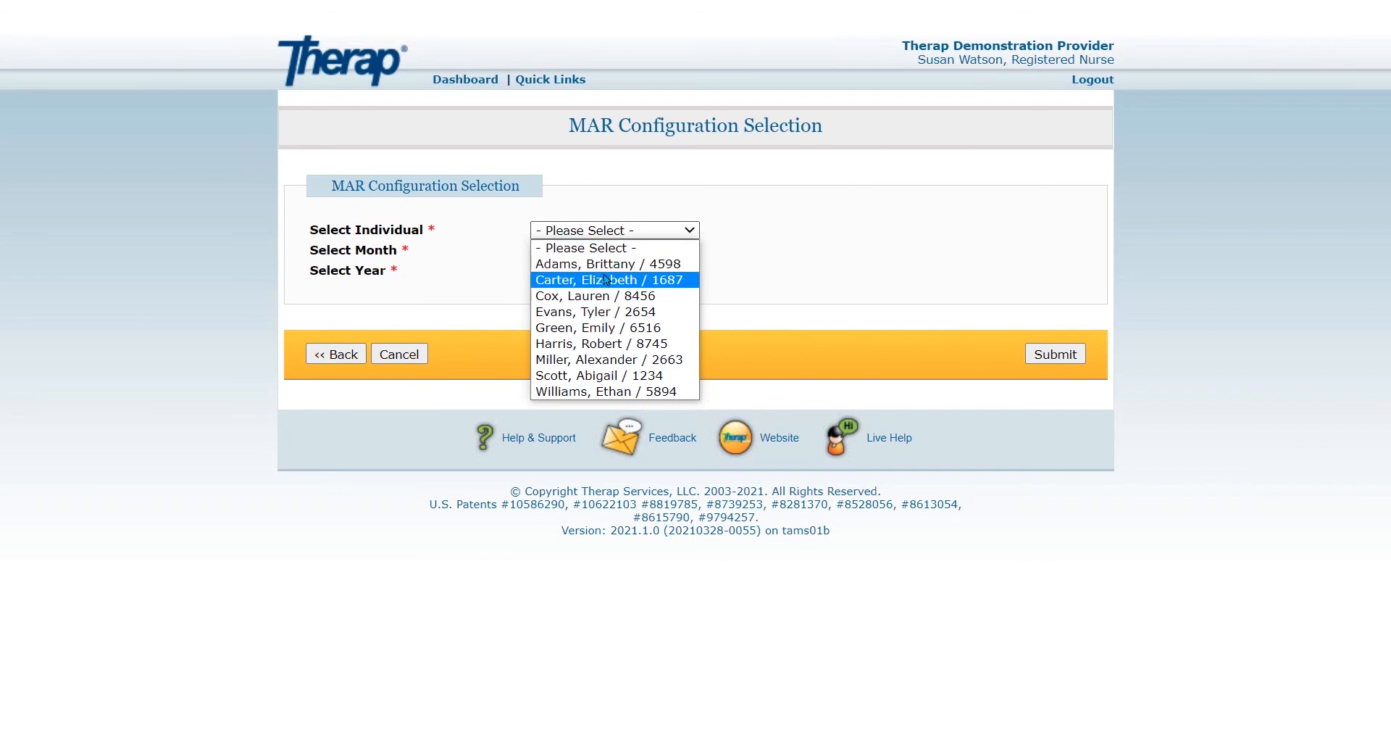
click(608, 265)
click(616, 255)
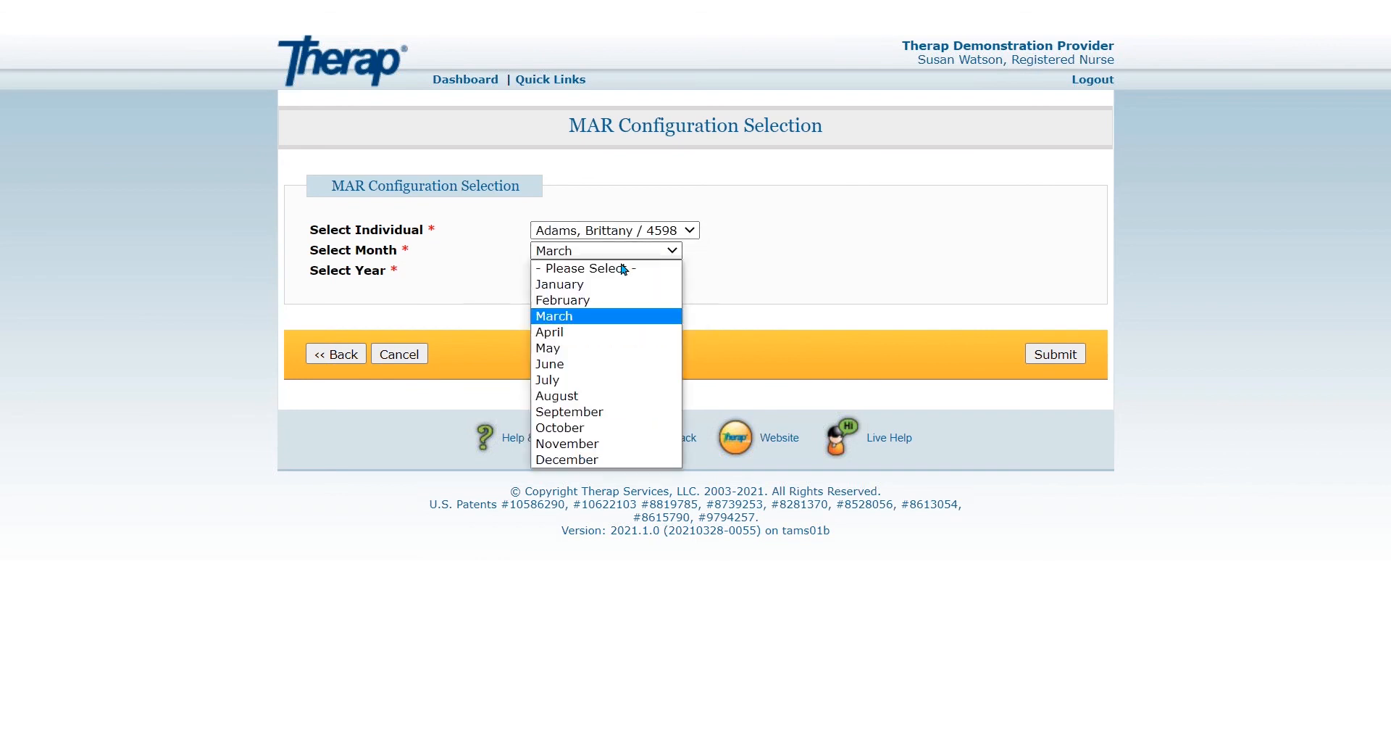
click(613, 336)
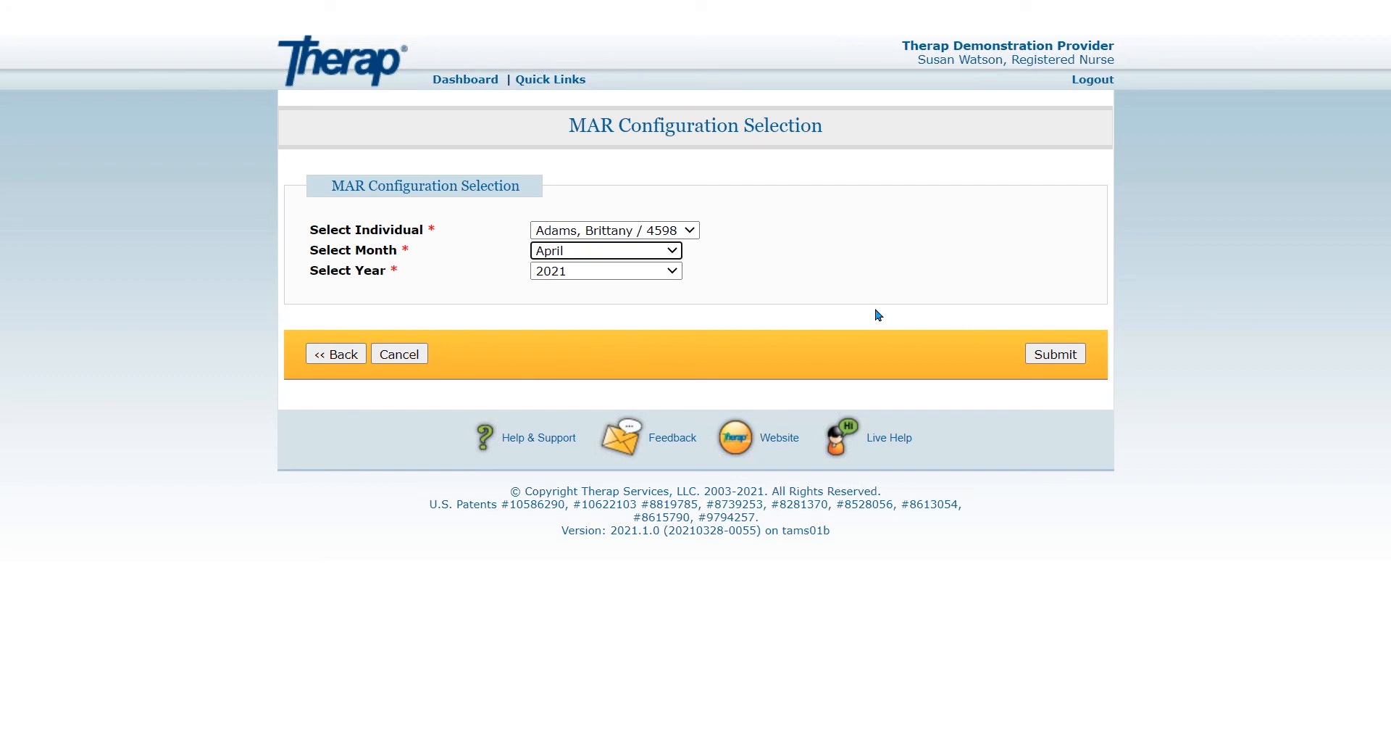
click(1063, 361)
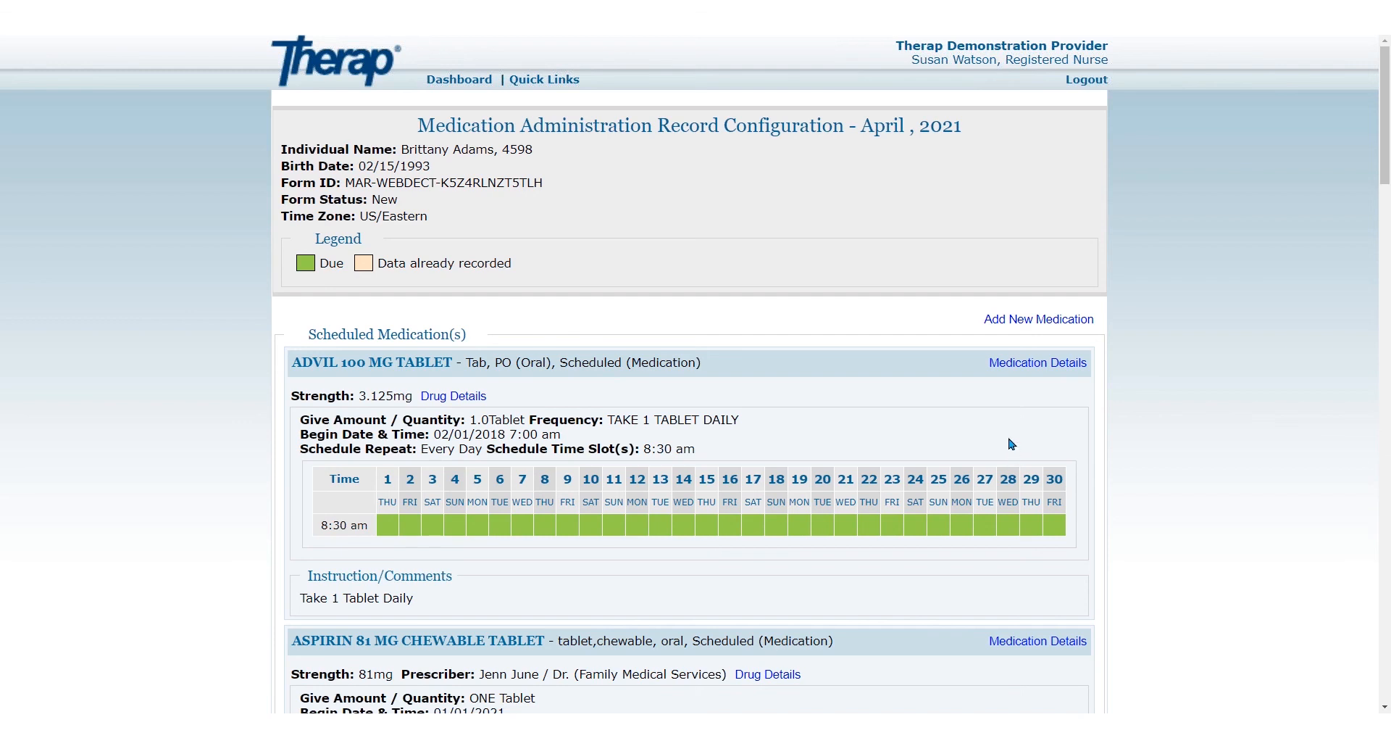
- Examine the scheduled medications, PRN medications and PRN treatments in the April 2021 MAR configuration, starting with ADVIL 100 MG TABLET
scroll(1012, 444, down, 1)
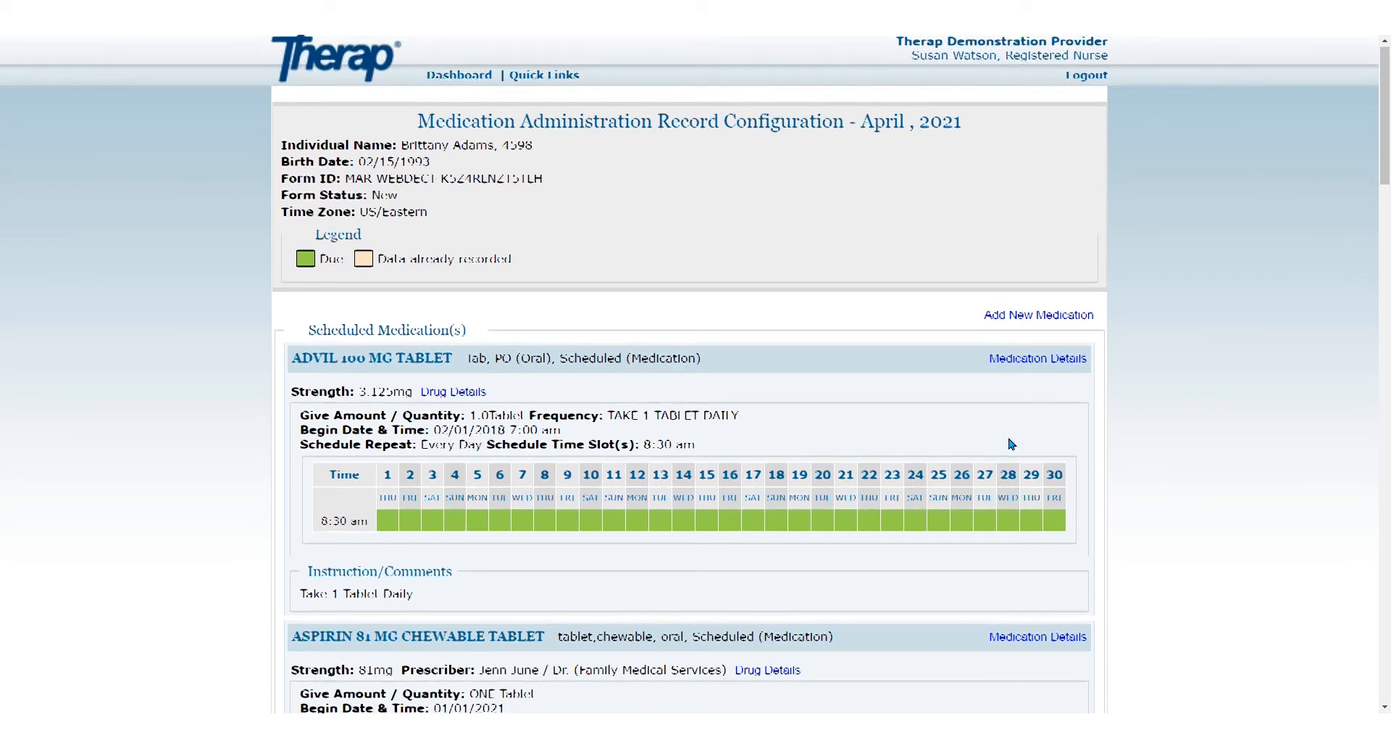
scroll(1011, 443, down, 2)
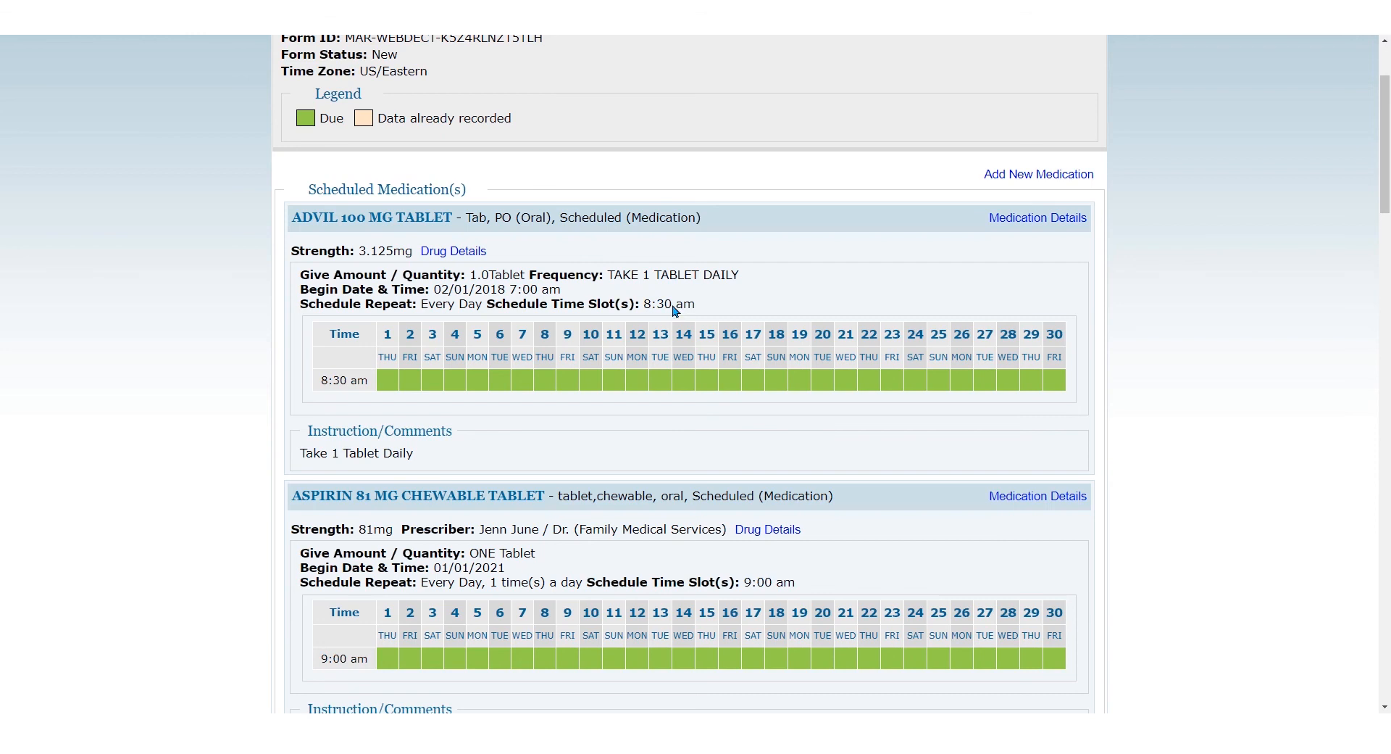
drag(293, 216, 445, 220)
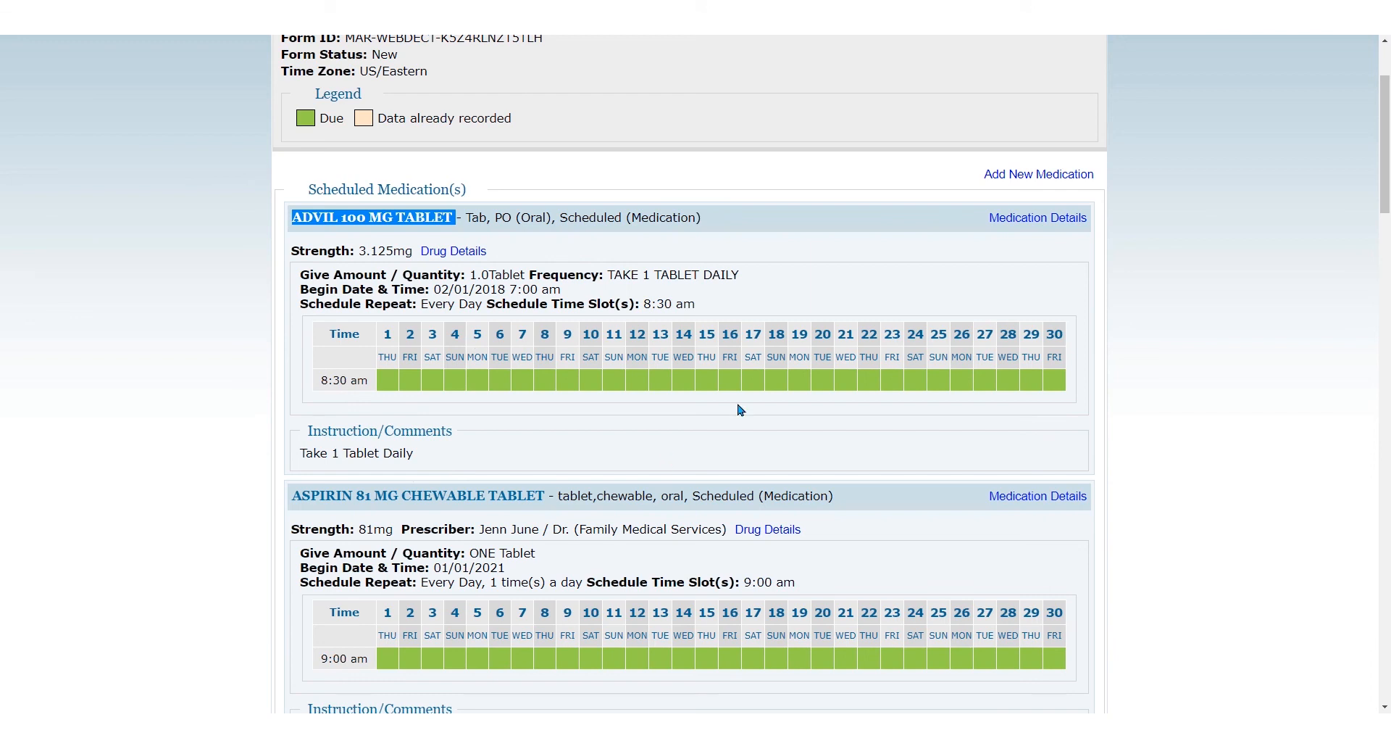
scroll(741, 413, down, 3)
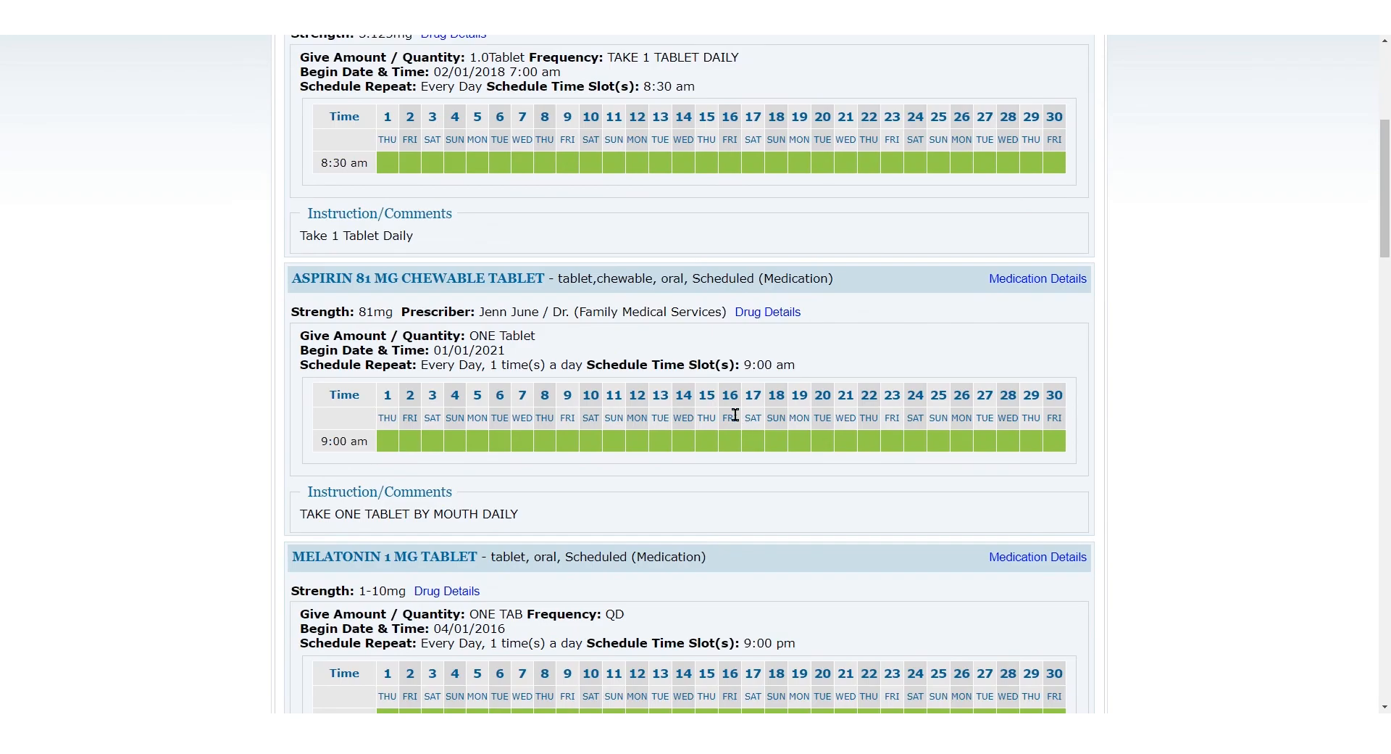
scroll(615, 360, down, 1)
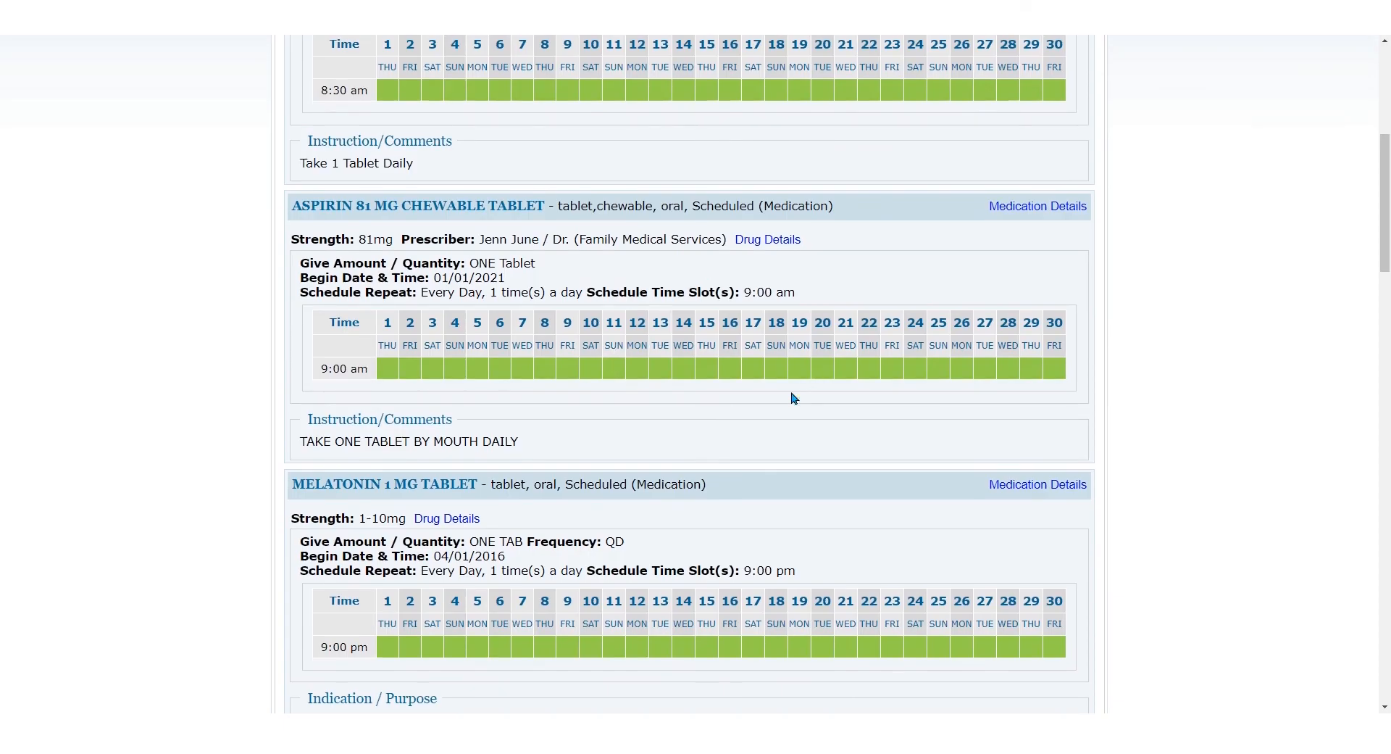
scroll(797, 400, down, 4)
scroll(792, 412, down, 4)
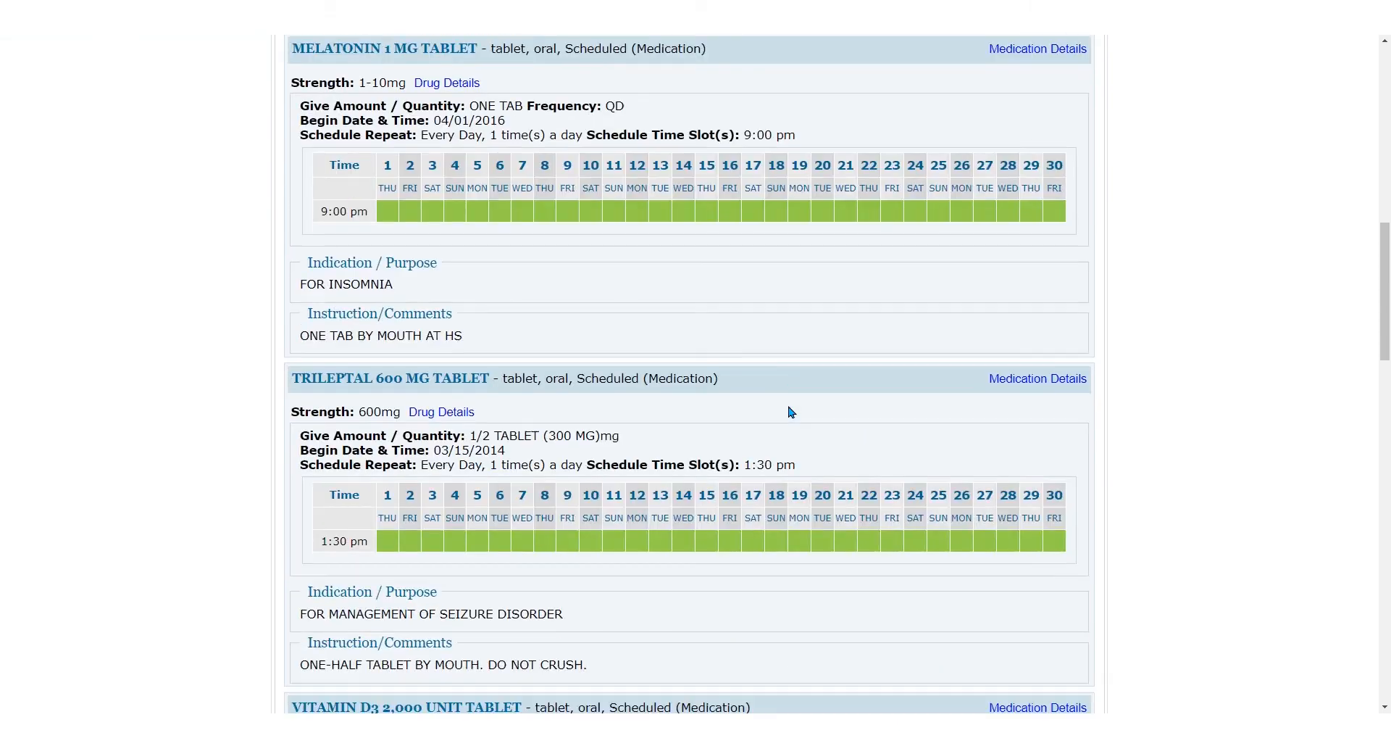
scroll(792, 412, down, 1)
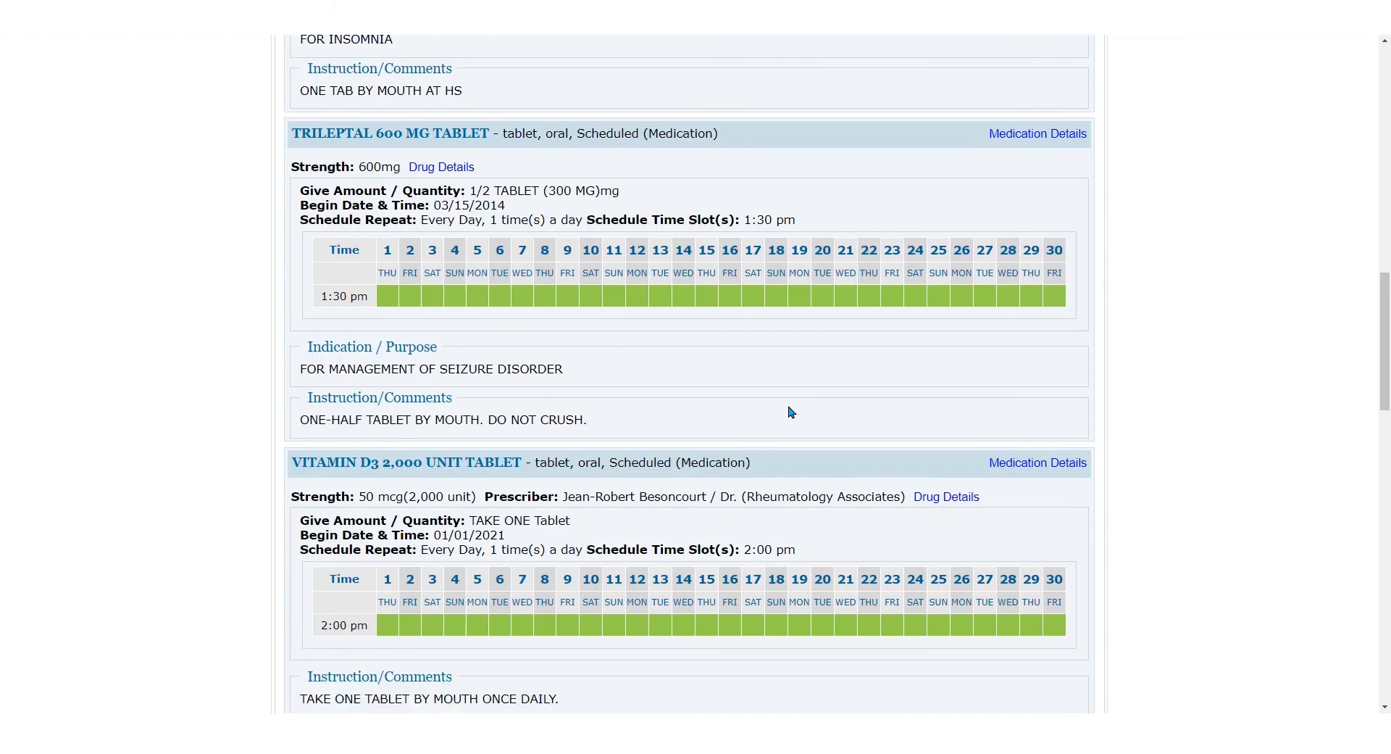
scroll(792, 412, down, 5)
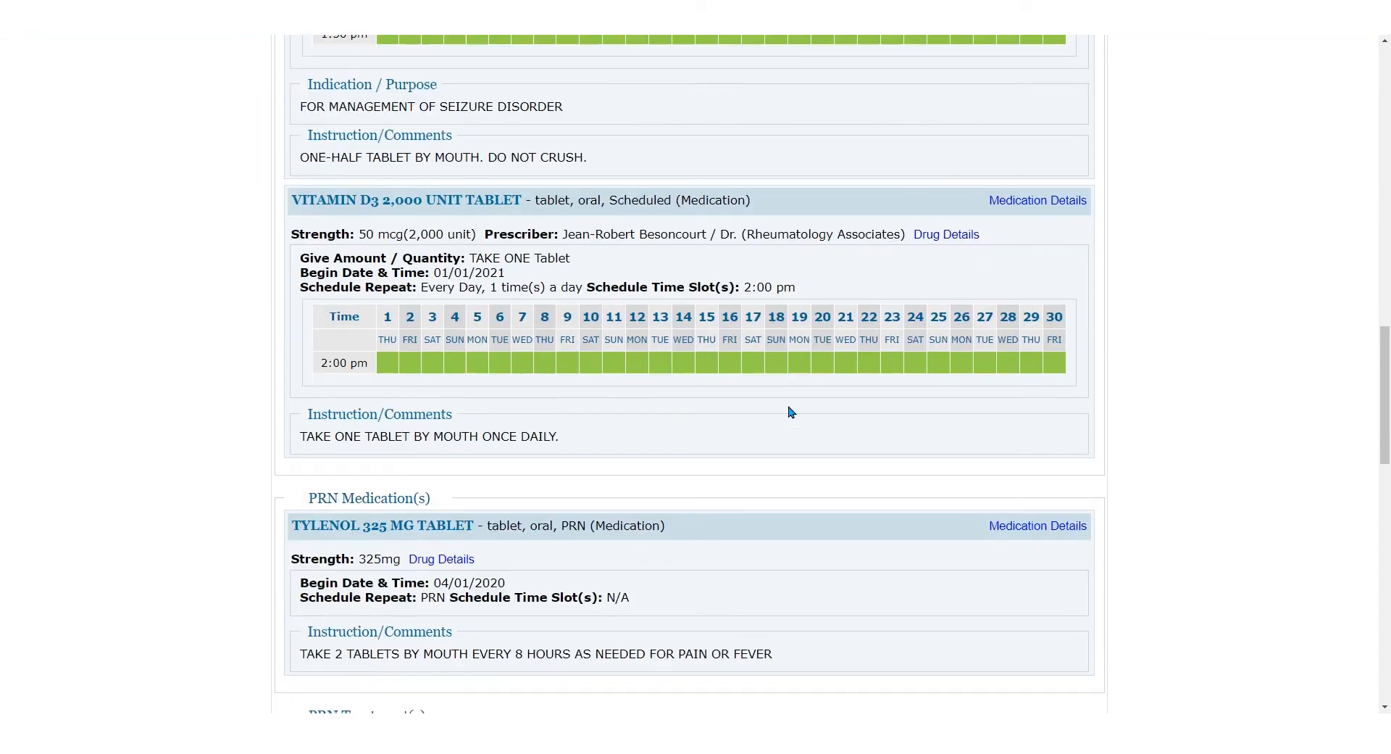
scroll(792, 412, down, 2)
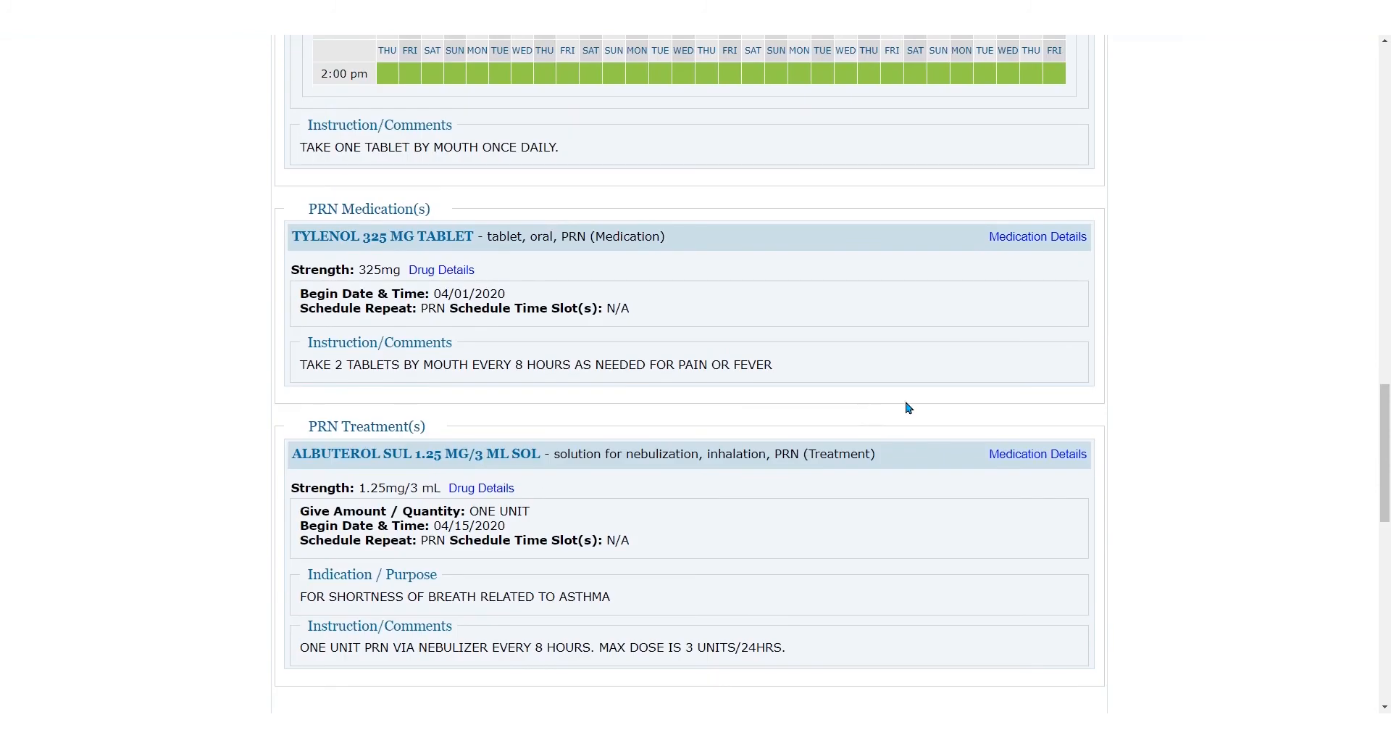
scroll(929, 409, up, 4)
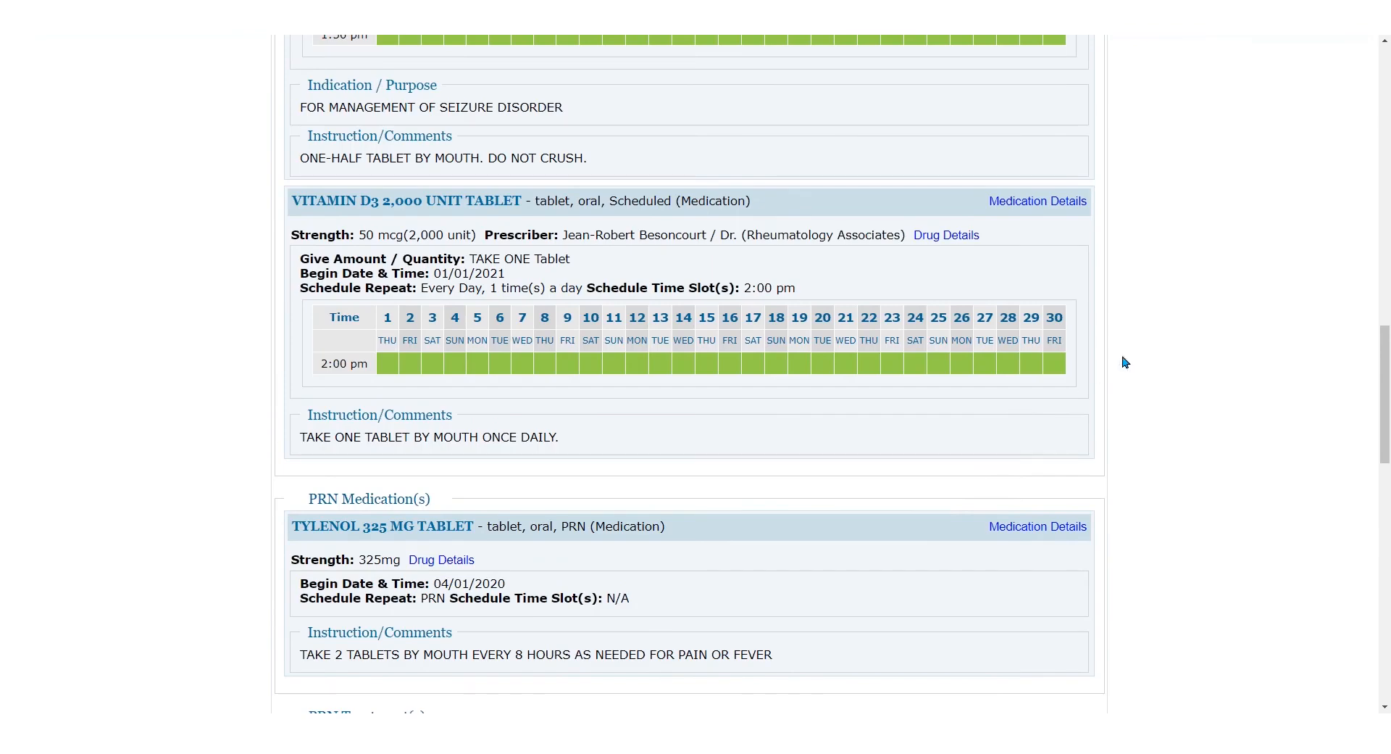
drag(1377, 351, 1389, 103)
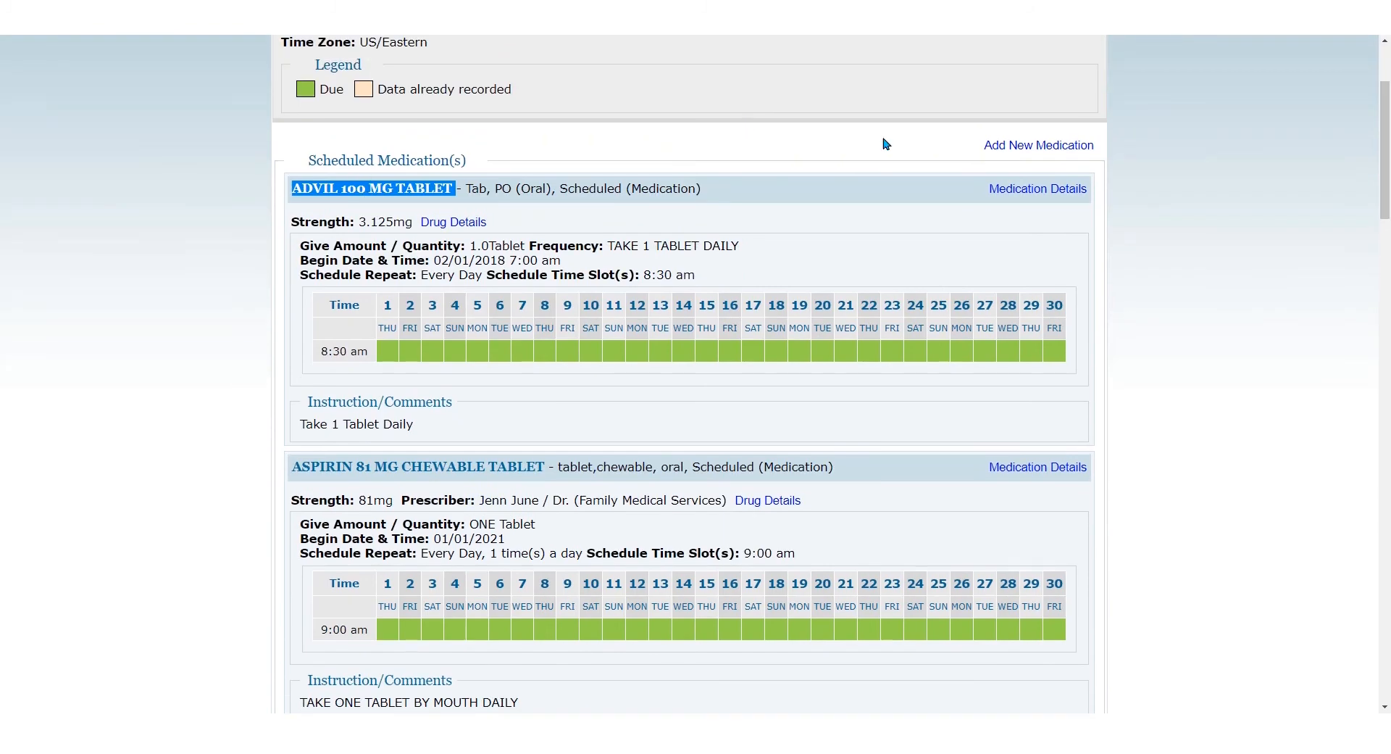
- Open the medication details of ADVIL 100 MG TABLET from the MAR configuration and review its pharmacy and prescriber information
click(1025, 191)
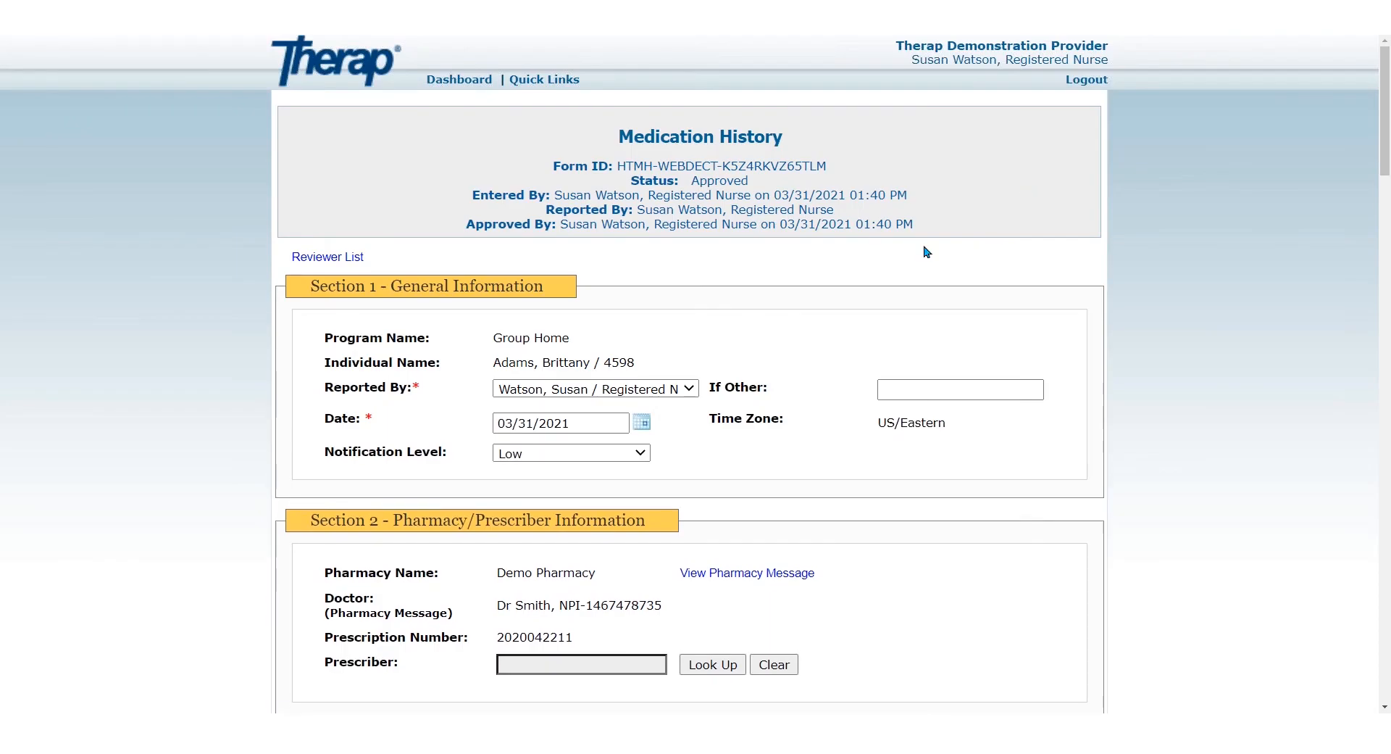
scroll(929, 472, down, 4)
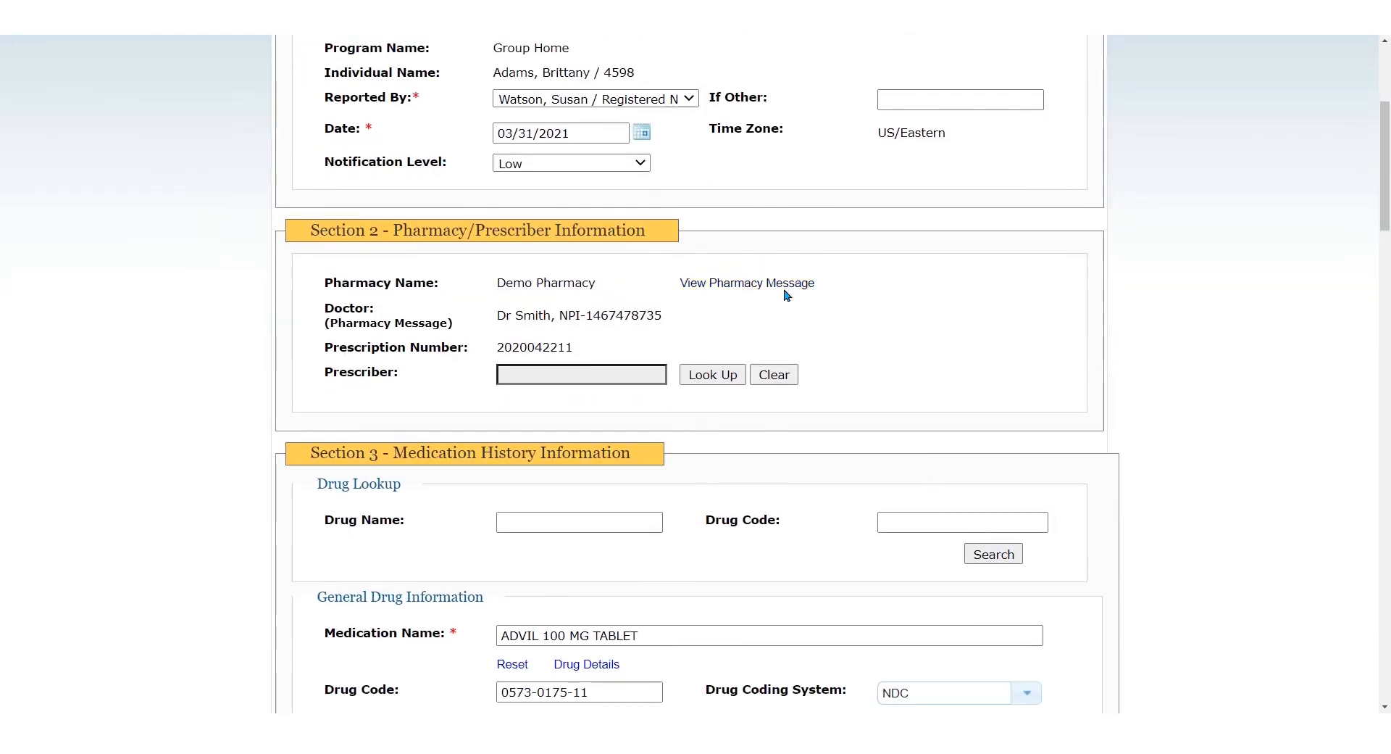
click(713, 281)
scroll(901, 613, down, 4)
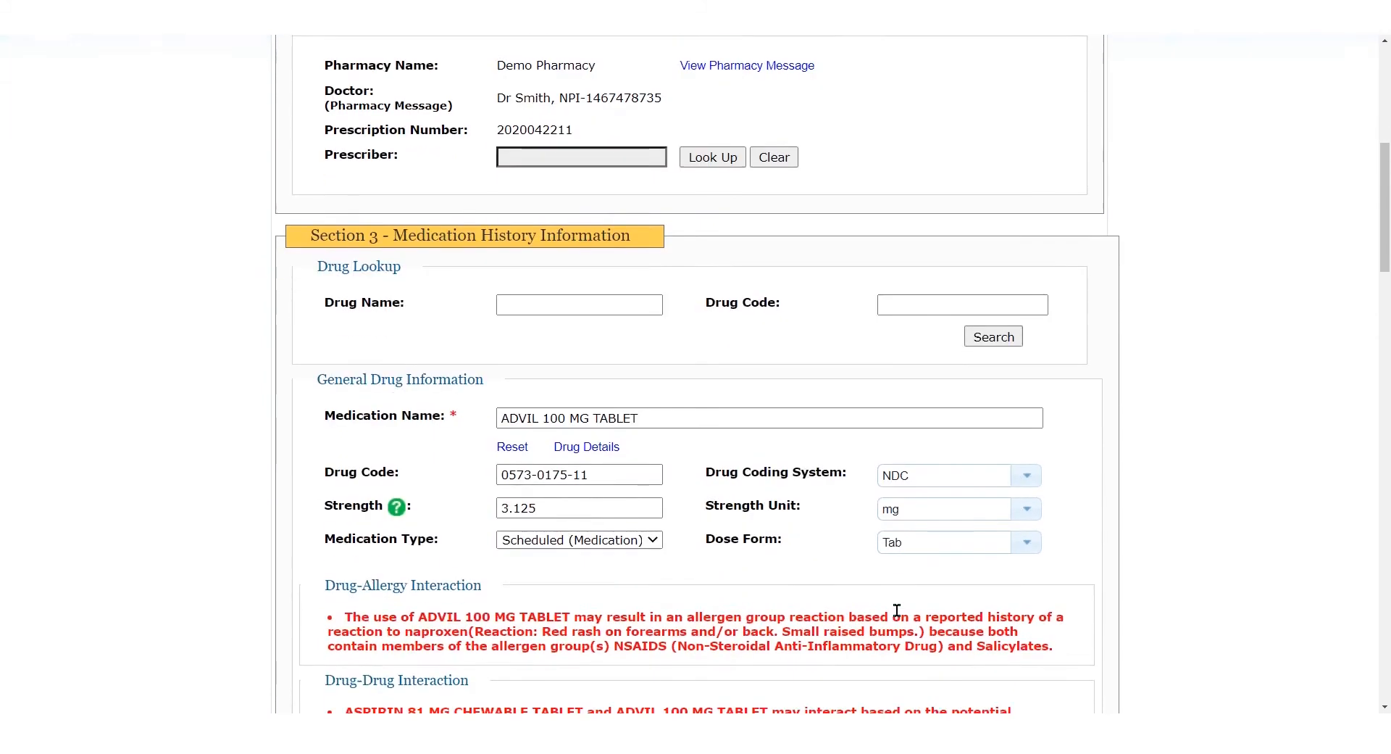
- Set the schedule time in the ADVIL 100 MG TABLET administration details to 8:00 am and update the entry
scroll(901, 613, down, 7)
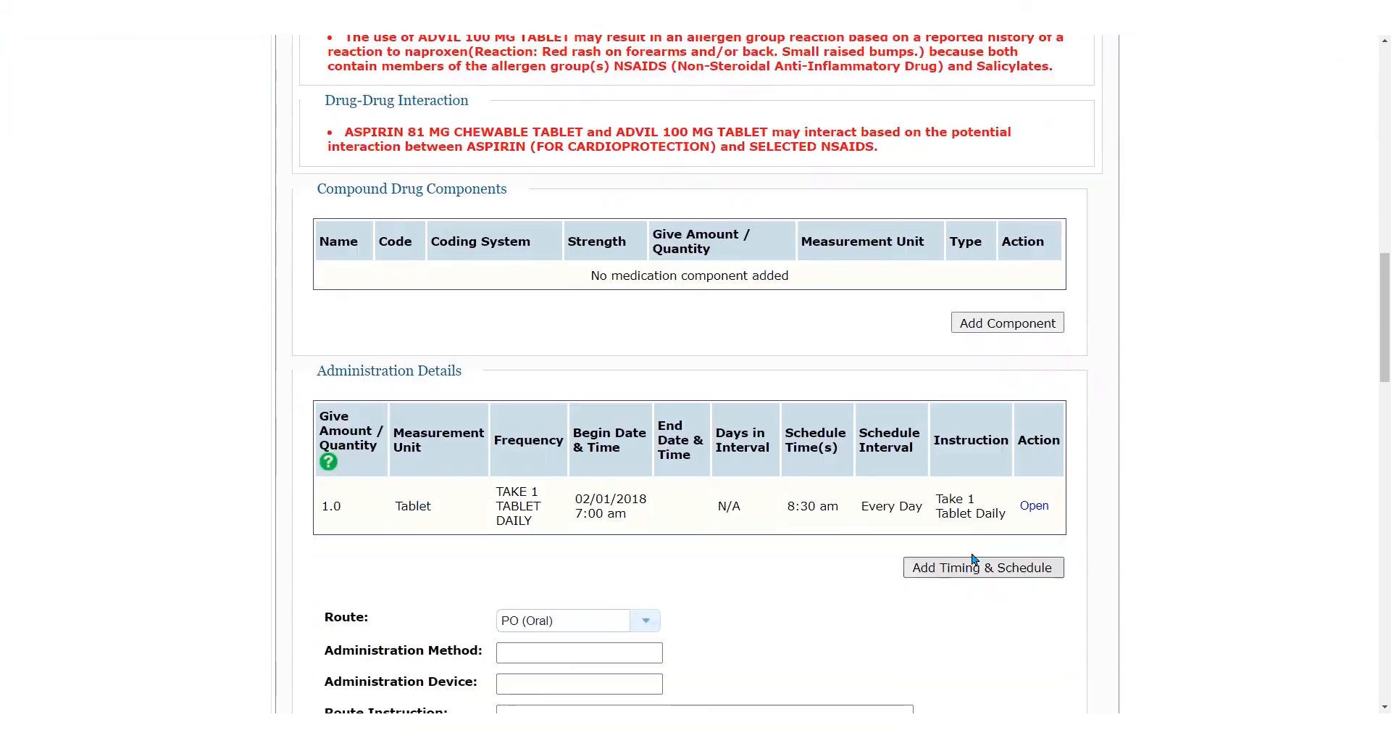
click(1035, 506)
scroll(553, 475, down, 2)
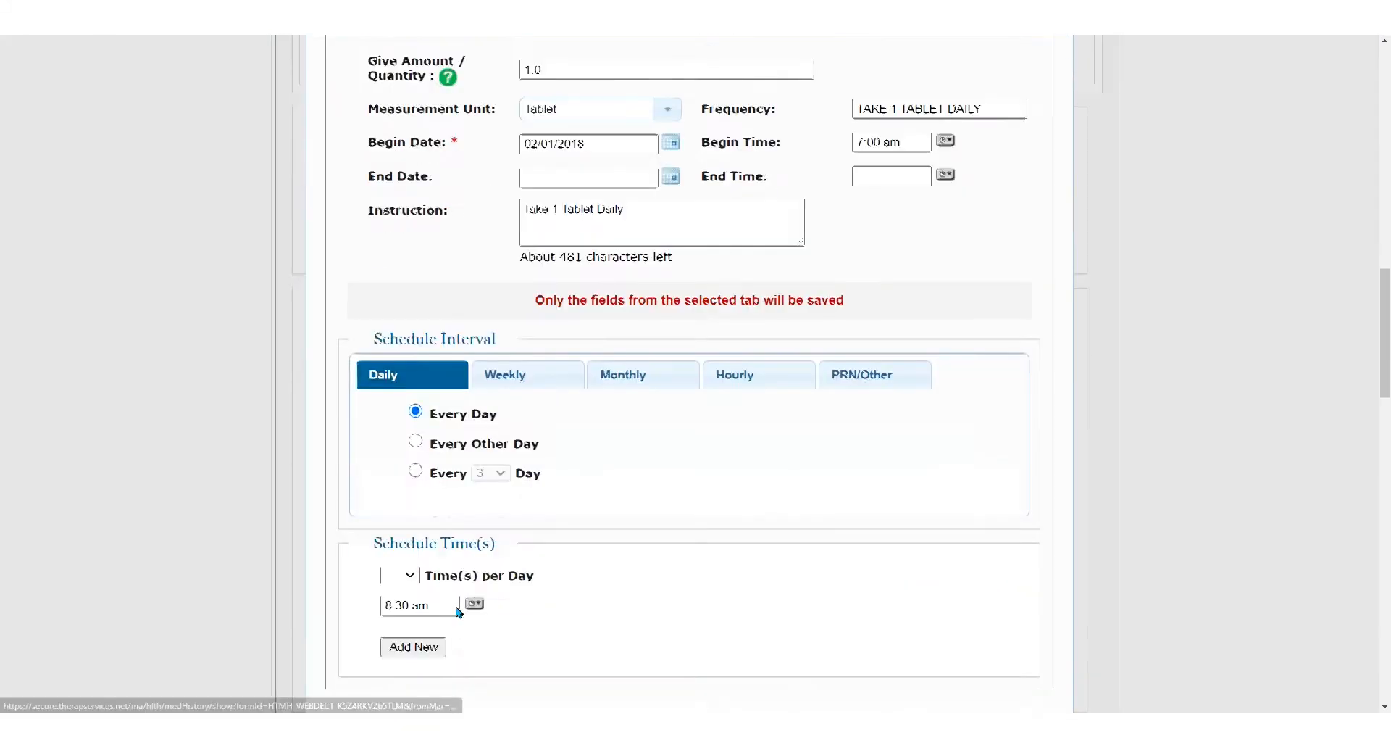
click(401, 542)
key(BackSpace)
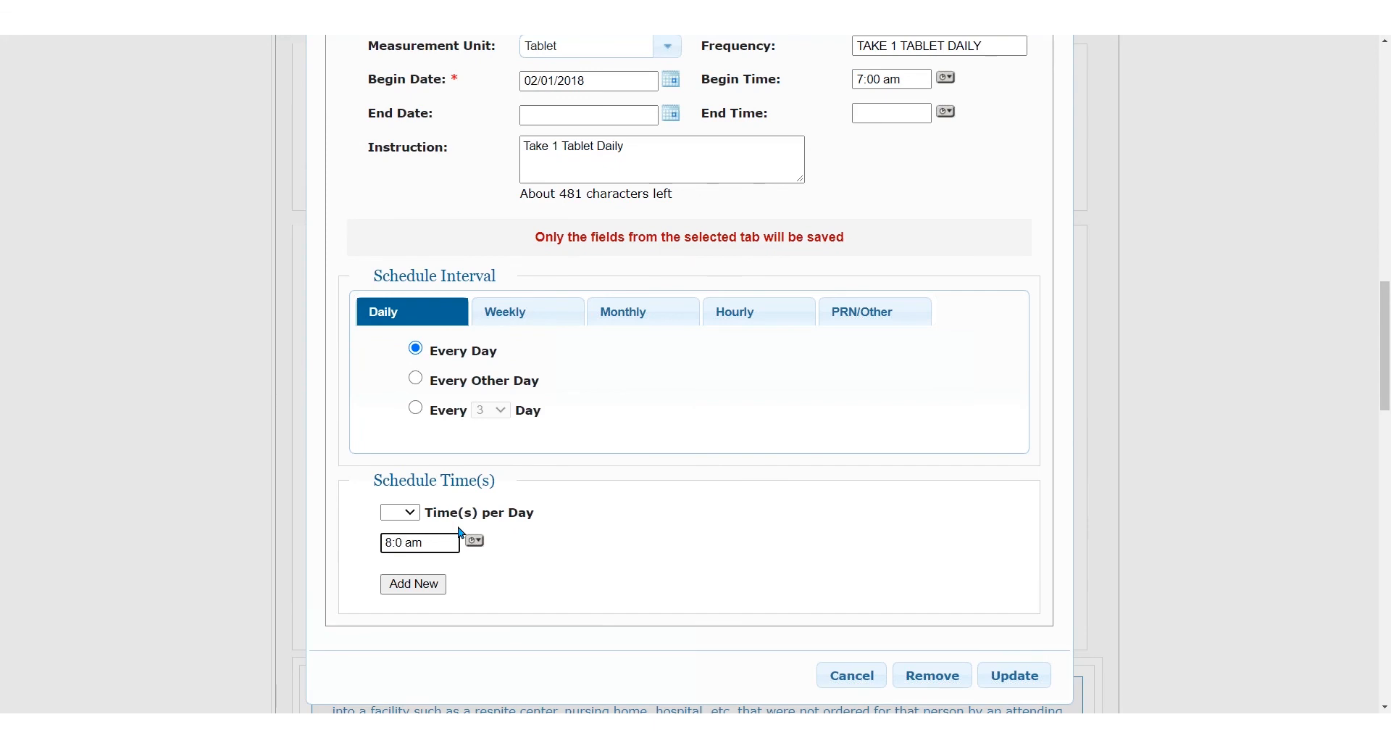
text(0)
click(1015, 675)
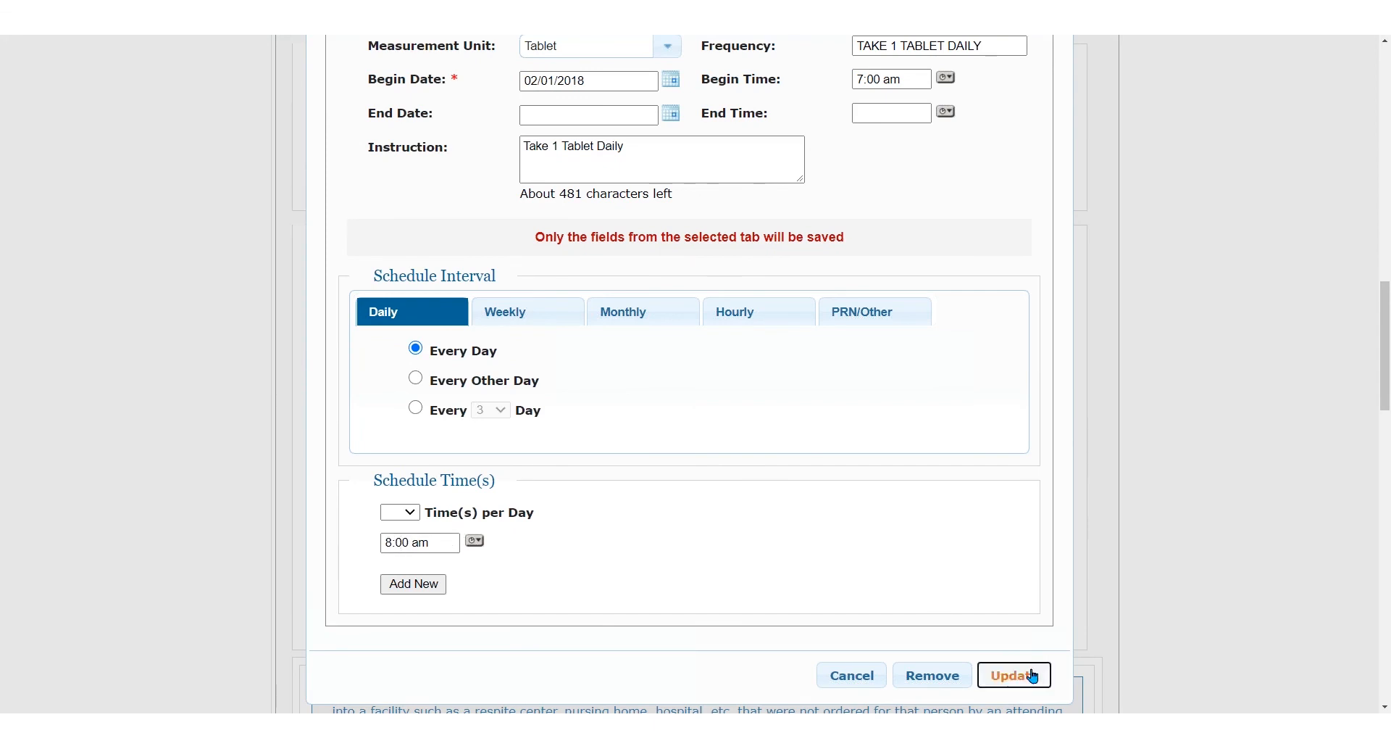
- Submit the edited ADVIL Medication History form and confirm the submission despite the drug interactions
scroll(1027, 647, down, 8)
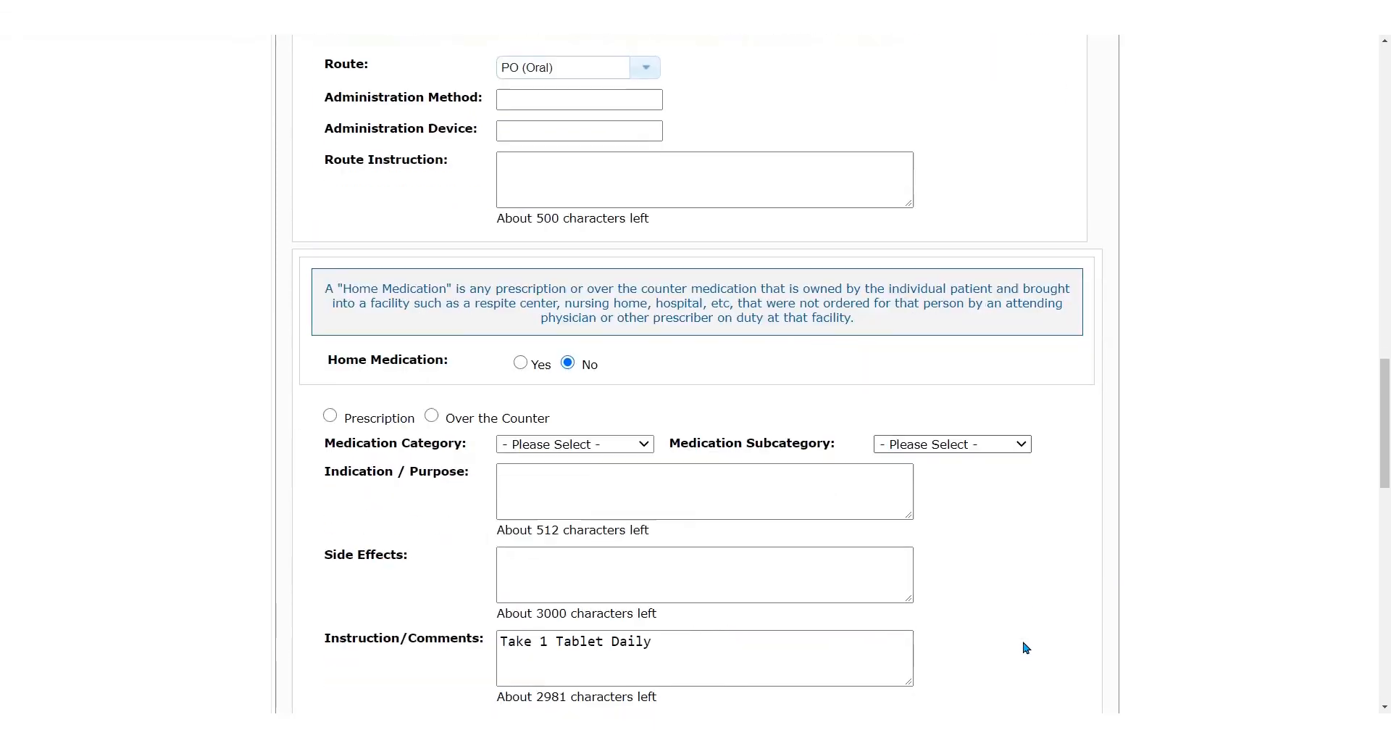
scroll(1026, 647, down, 14)
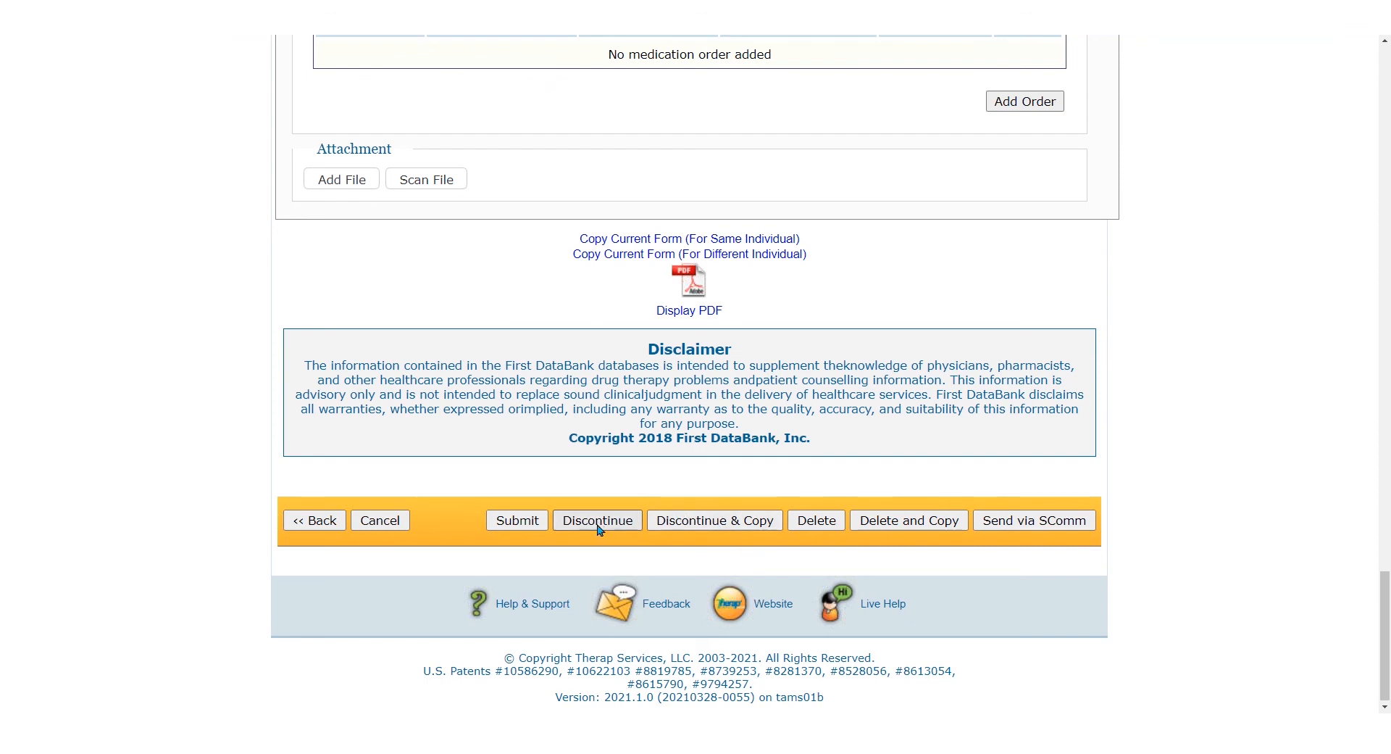
click(519, 522)
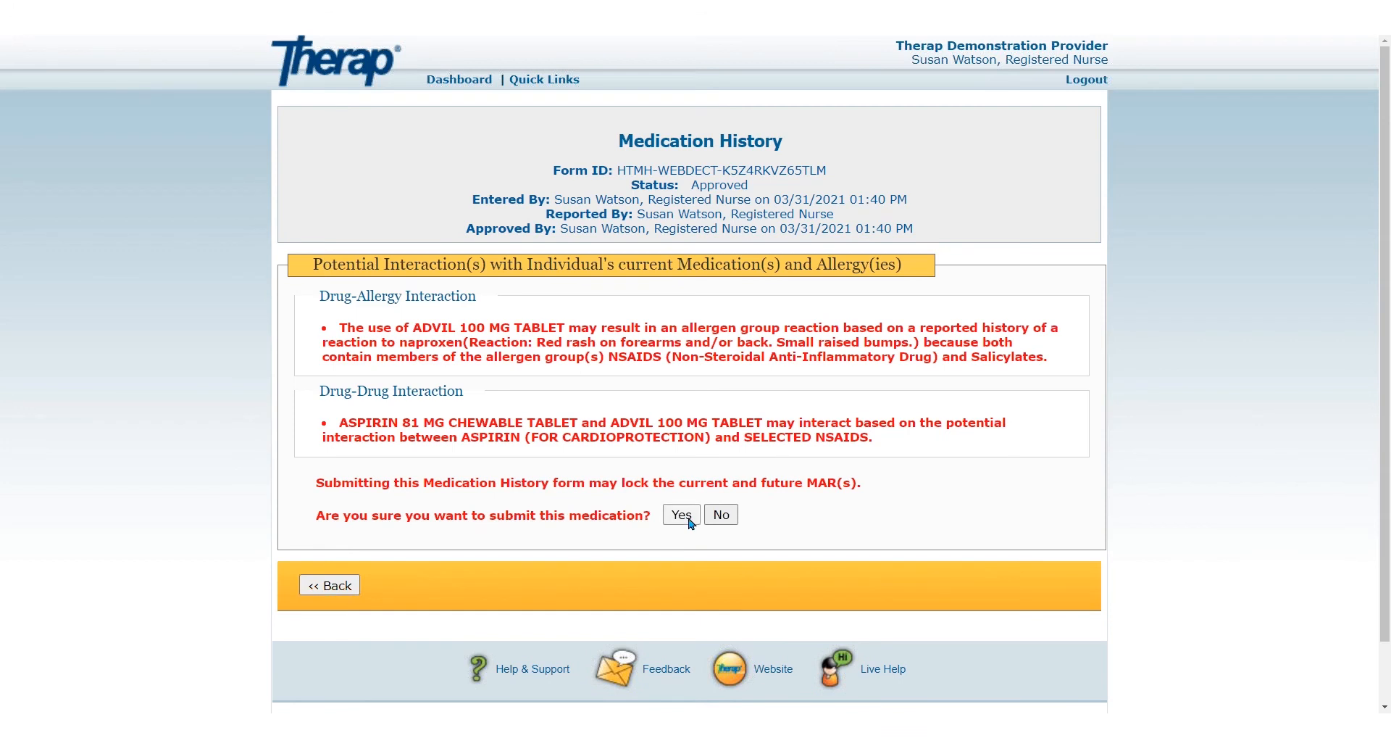
click(682, 516)
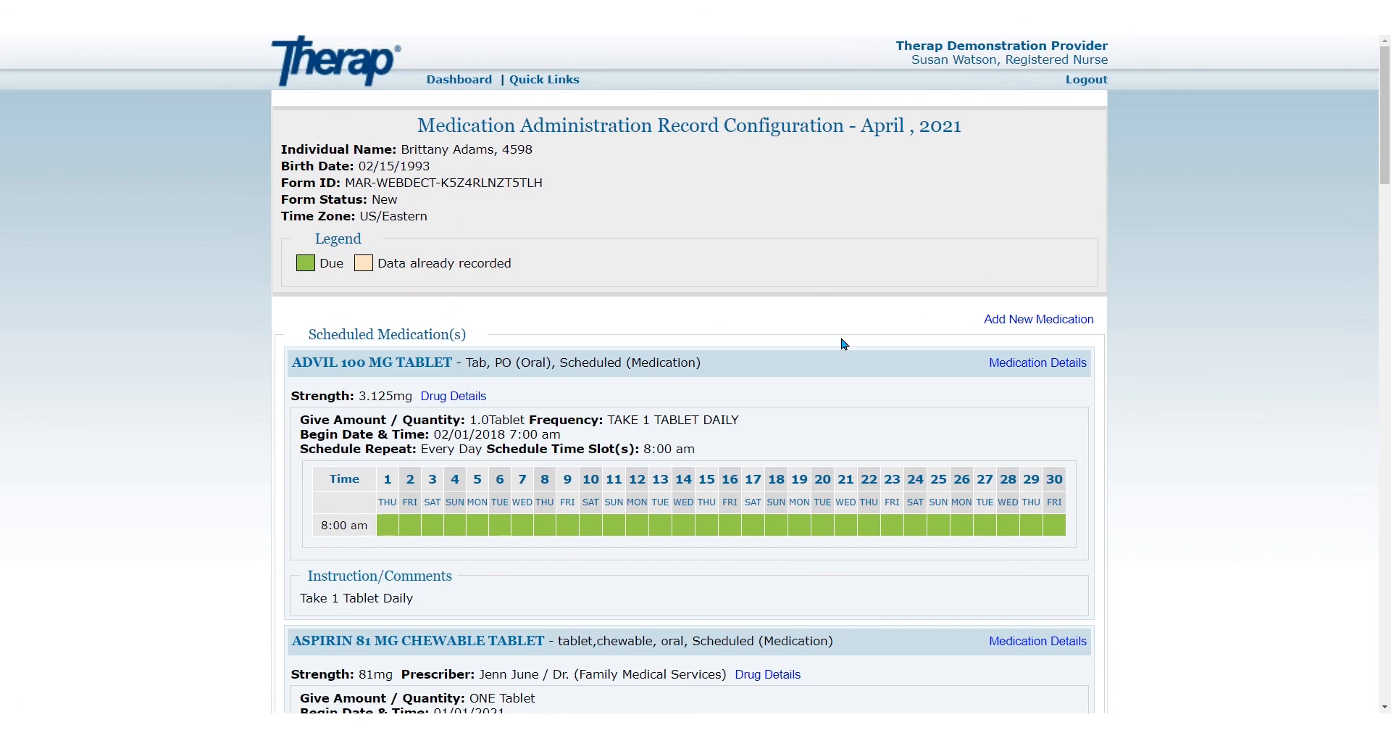
- Go through the April 2021 MAR configuration to its end and approve it
scroll(845, 342, down, 5)
scroll(1003, 453, down, 12)
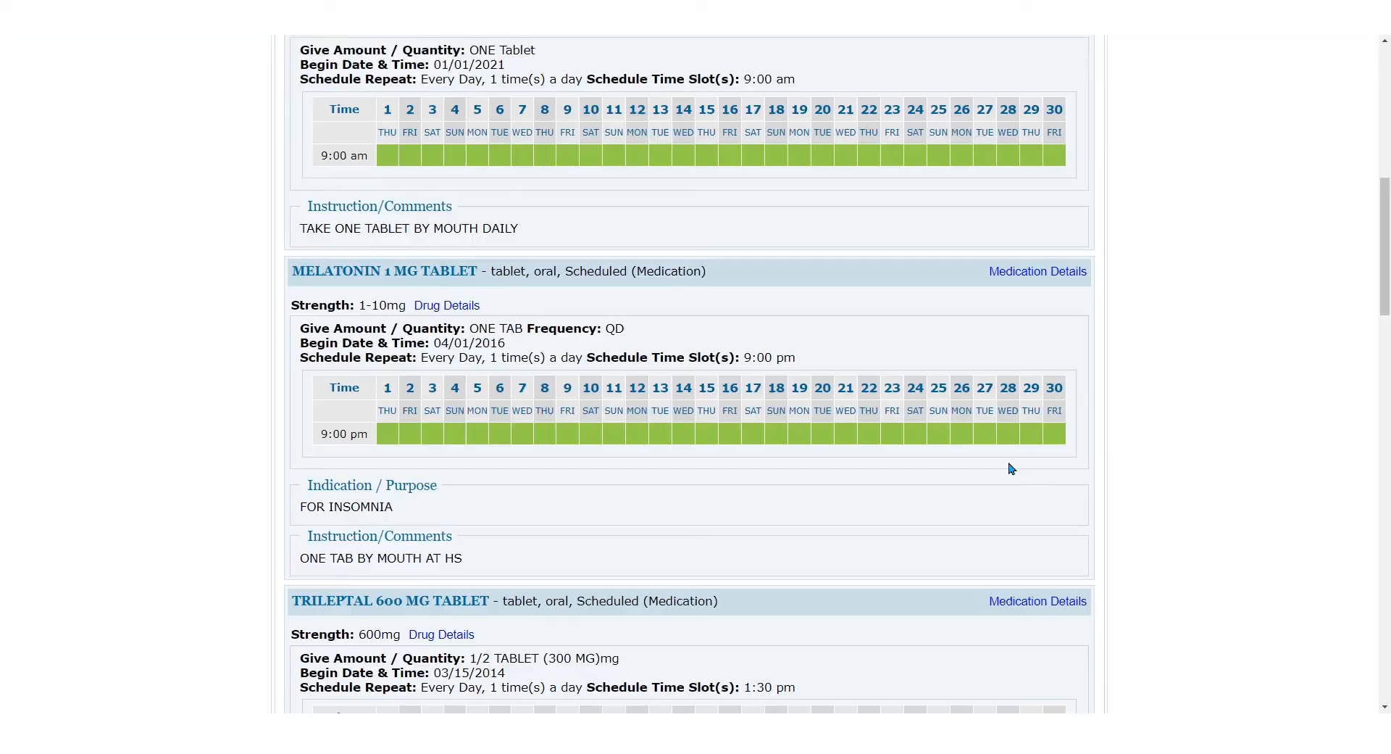
scroll(1012, 471, down, 11)
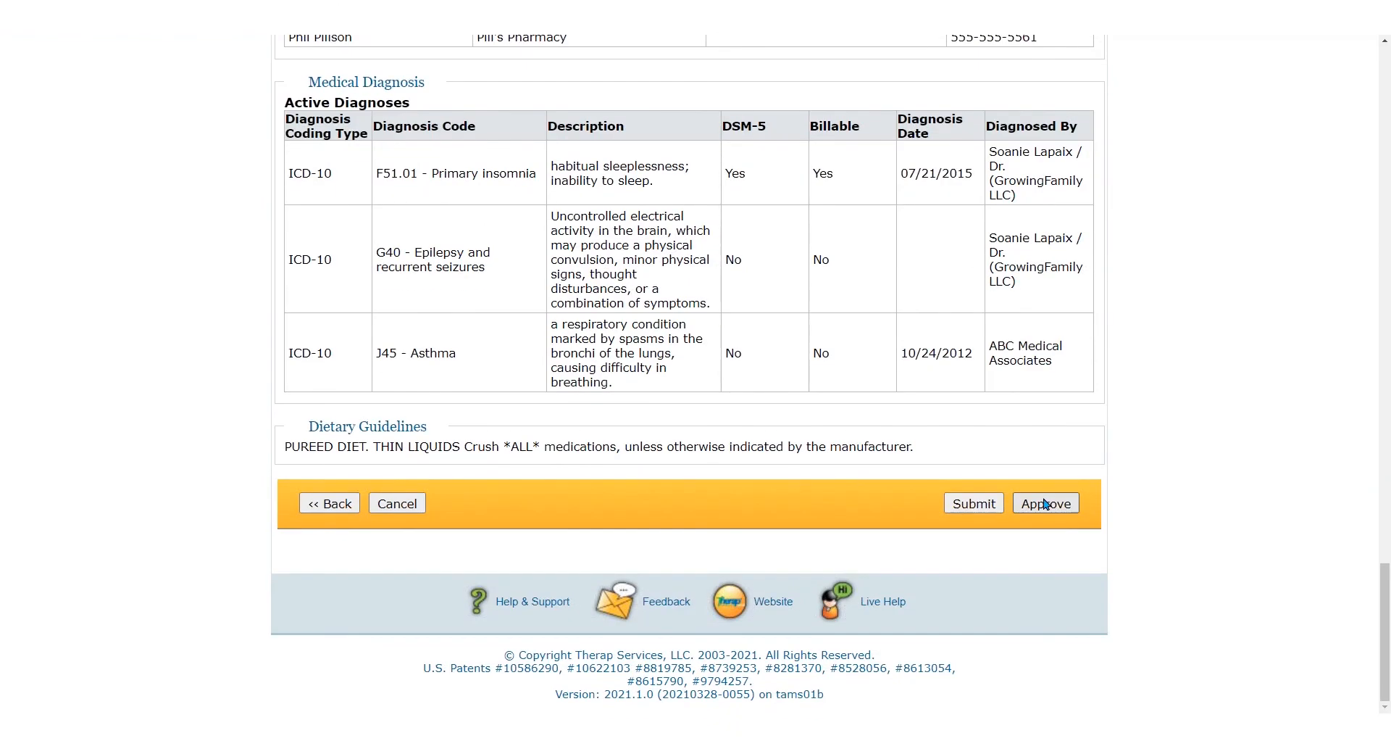
click(1043, 505)
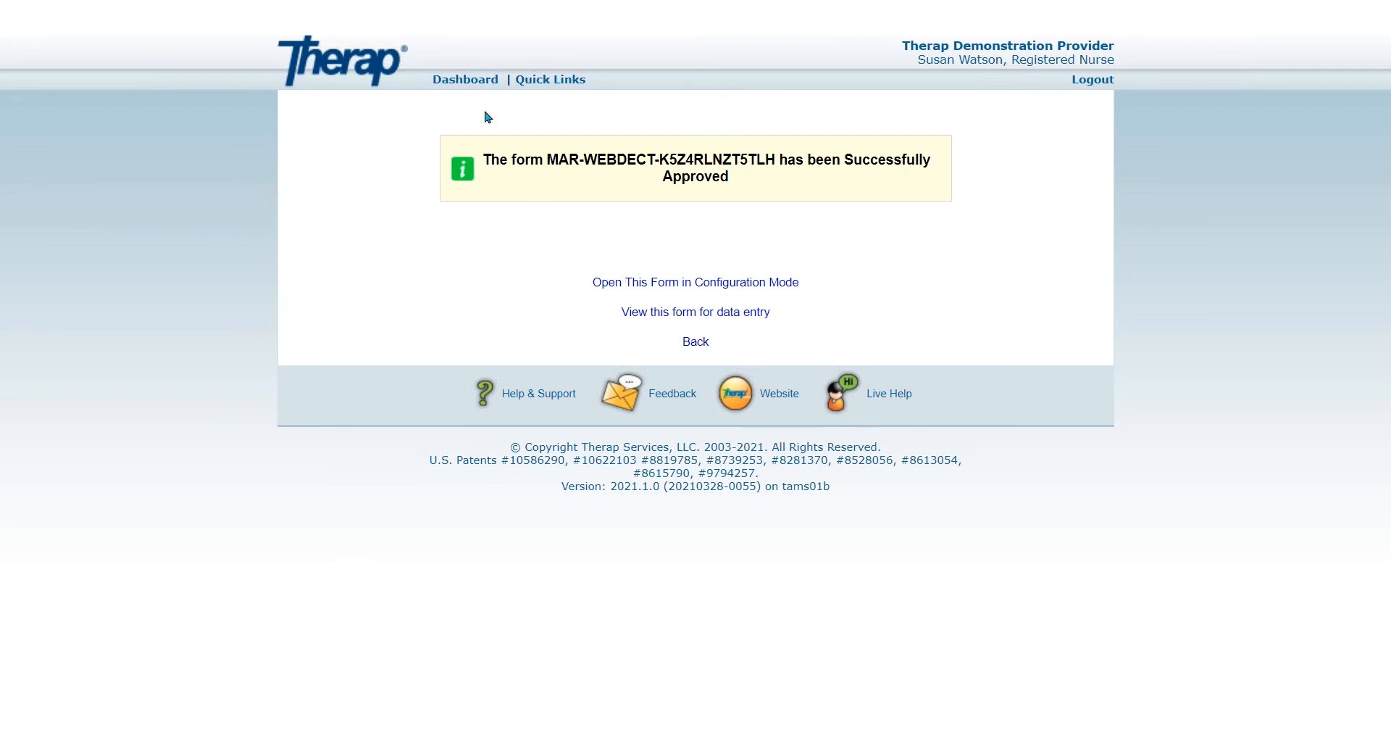
- Try to open the individual's MAR for recording data in the Group Home program, read the notice and return to the dashboard
click(476, 84)
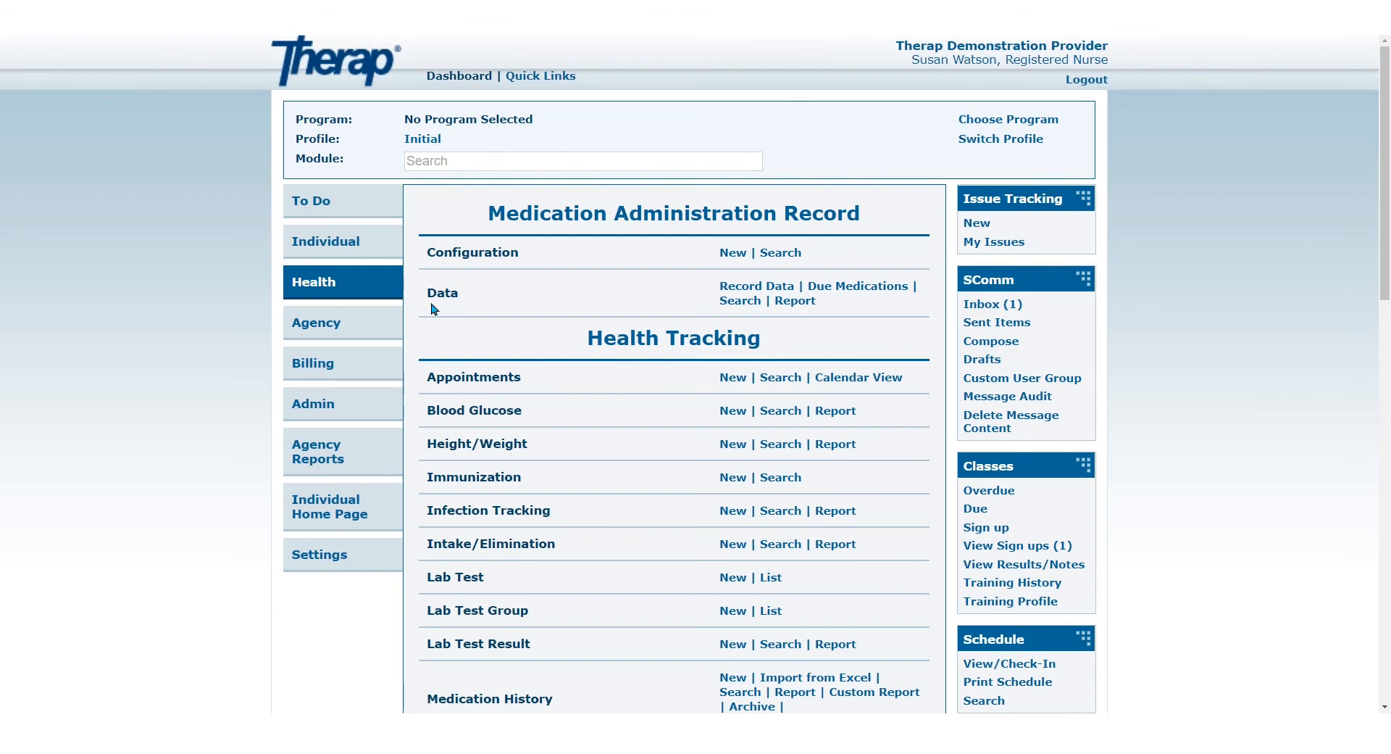
drag(427, 292, 496, 293)
click(768, 288)
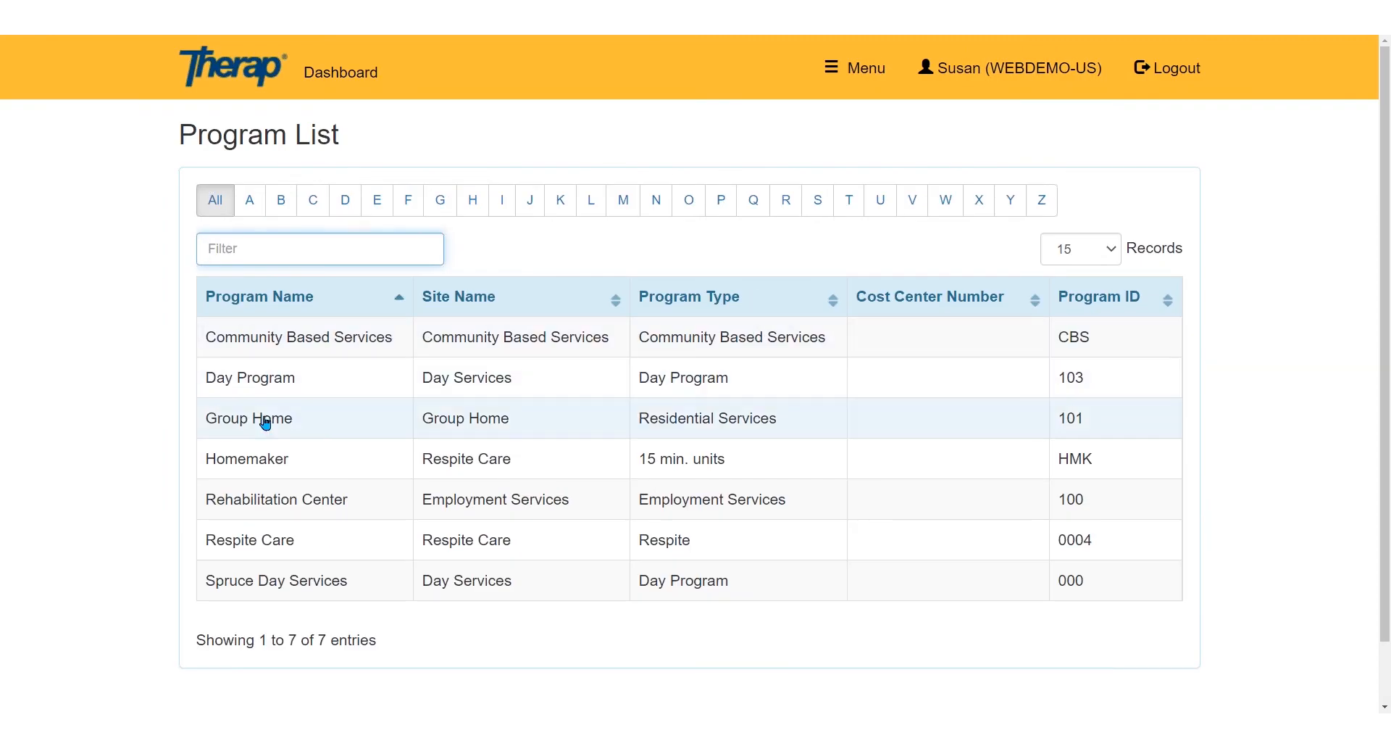
click(268, 422)
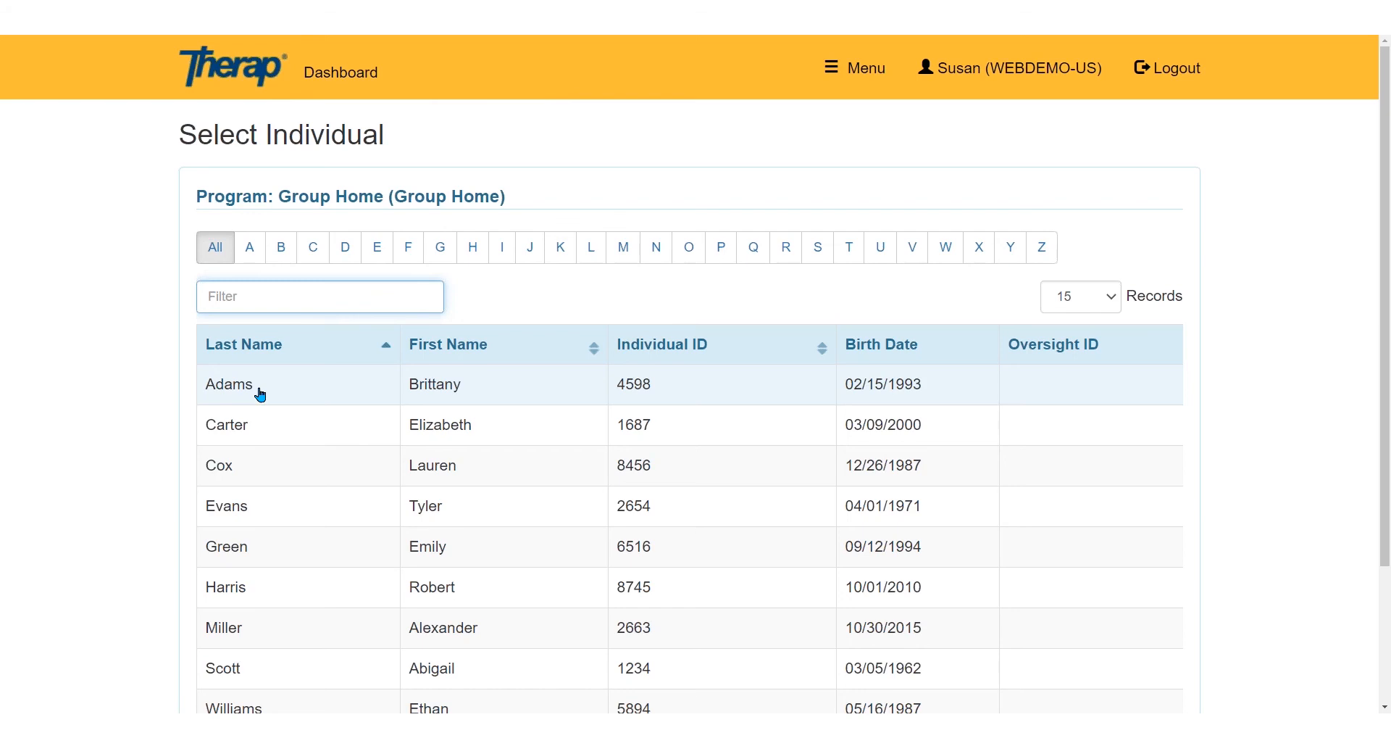
click(263, 394)
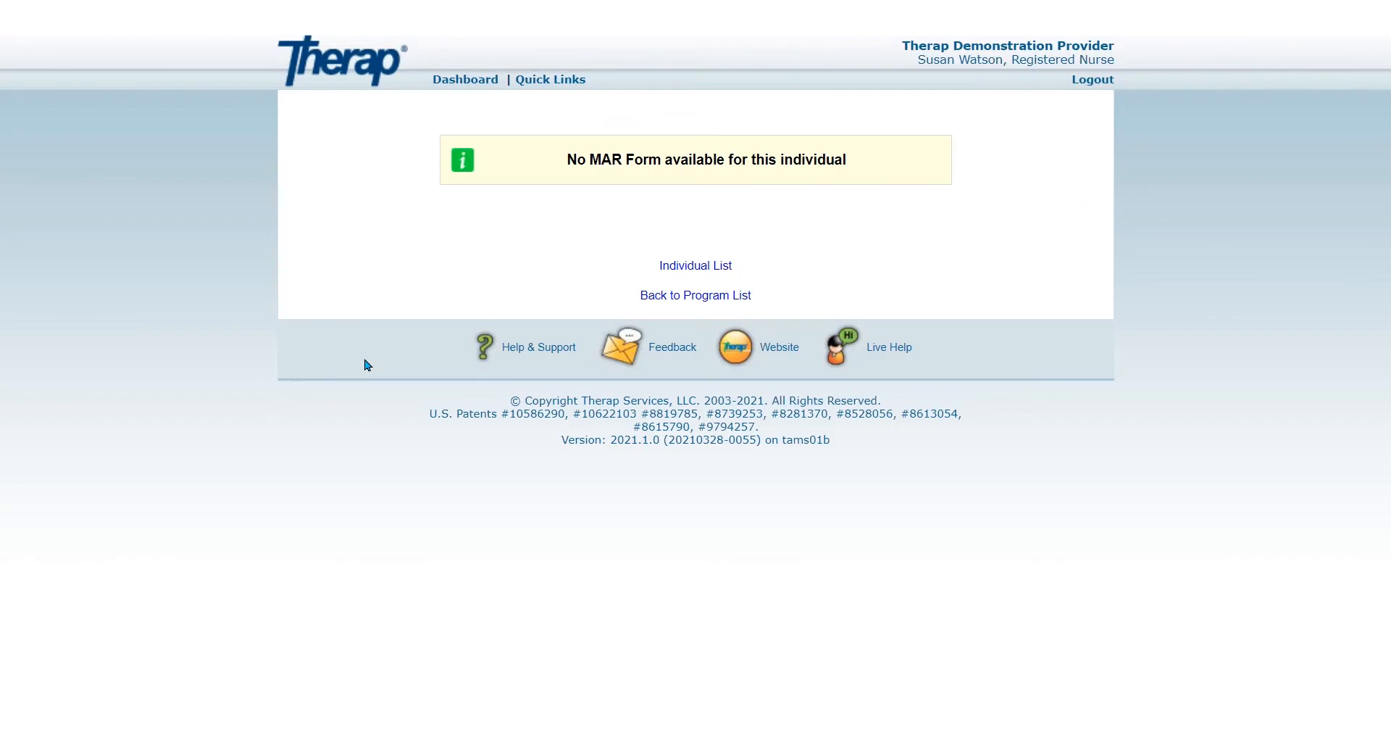
drag(558, 167, 869, 180)
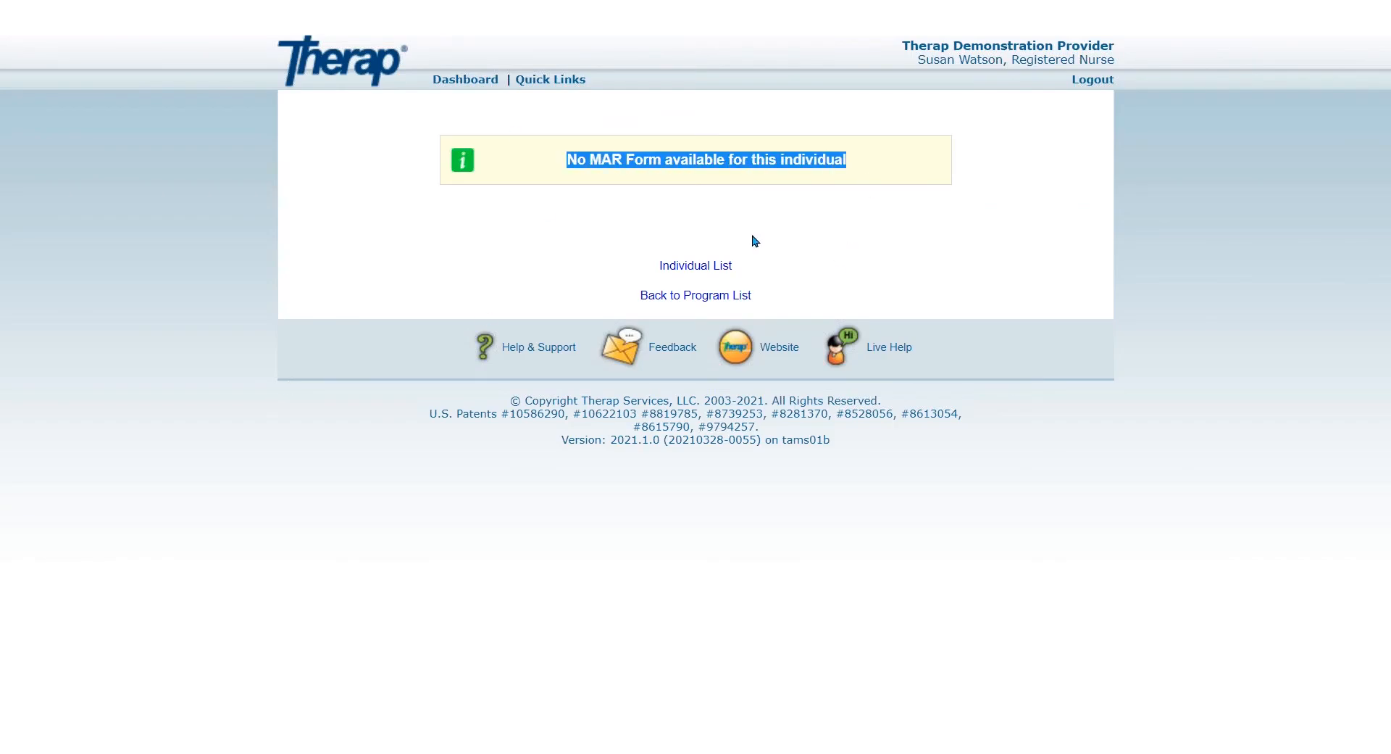
click(482, 100)
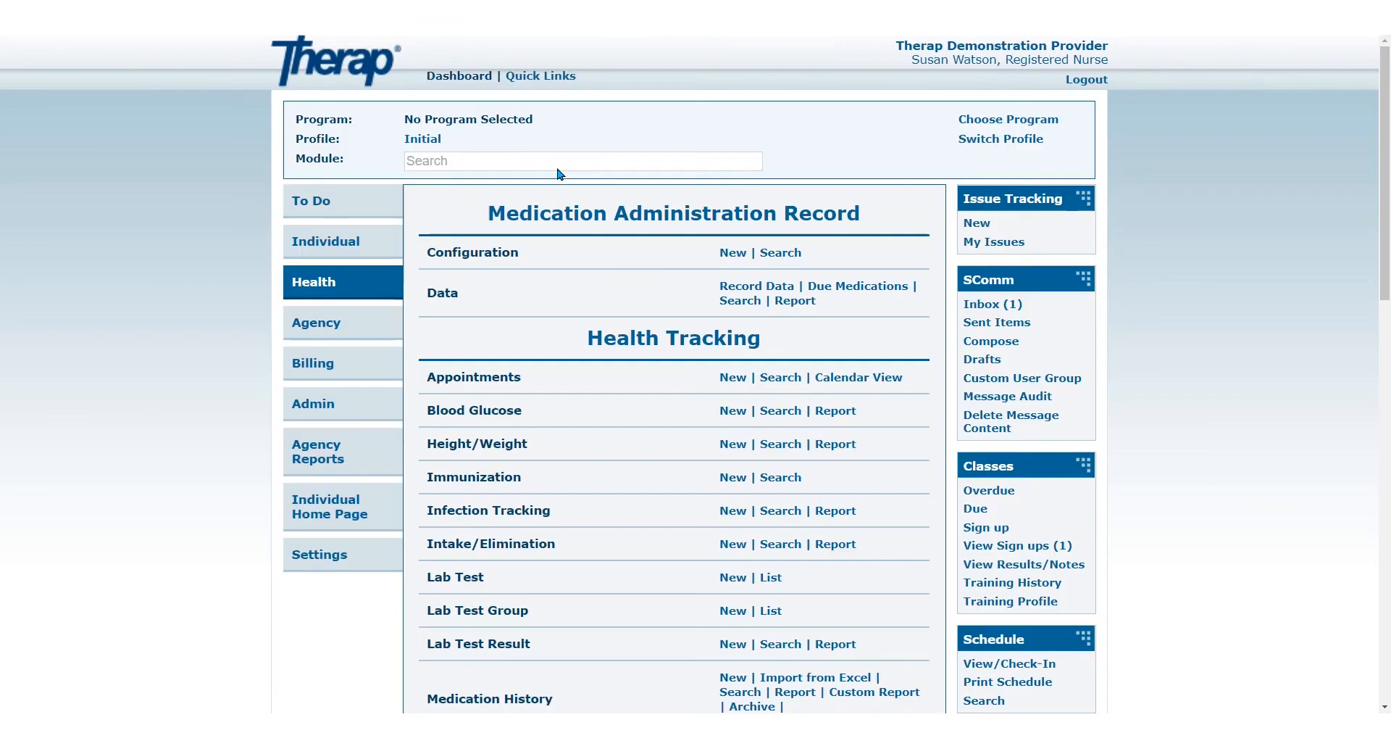
- Create a new MAR configuration in the Group Home program for the individual, for March 2021
click(733, 255)
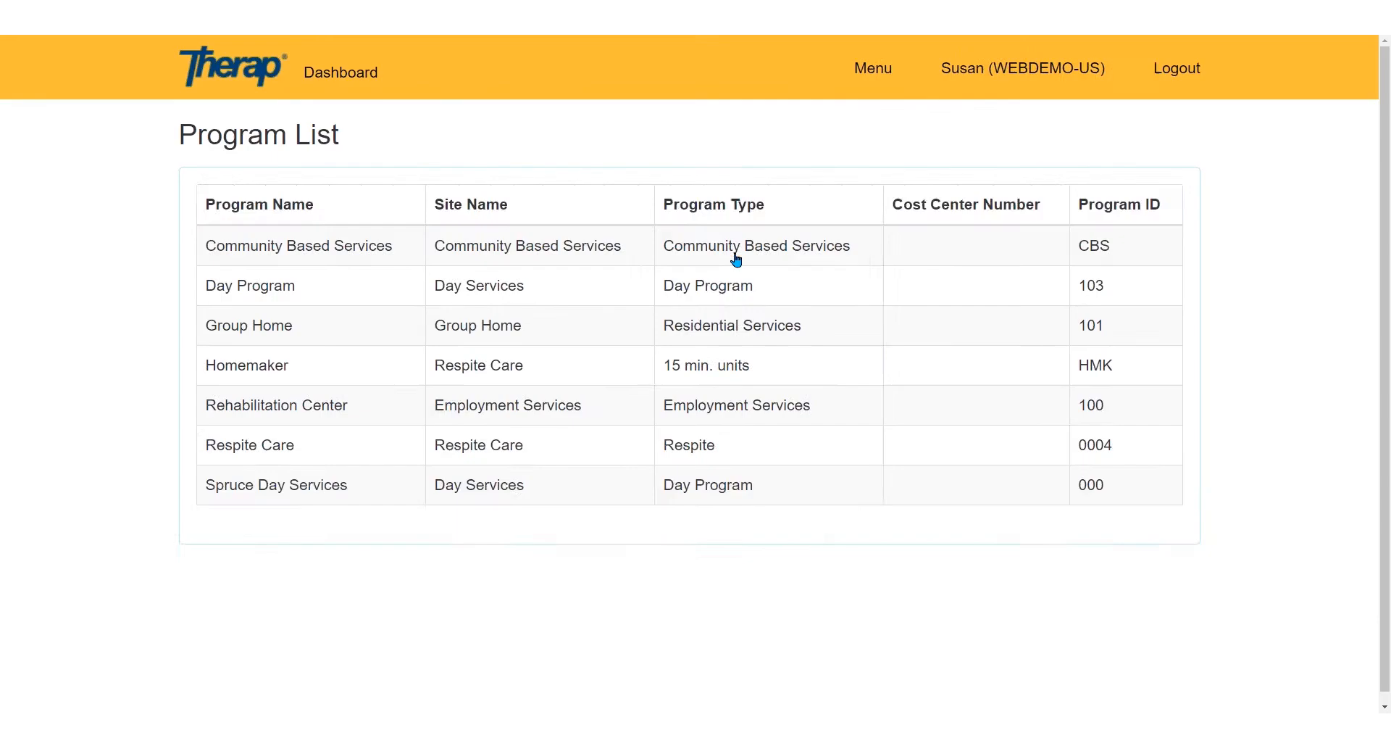
click(342, 347)
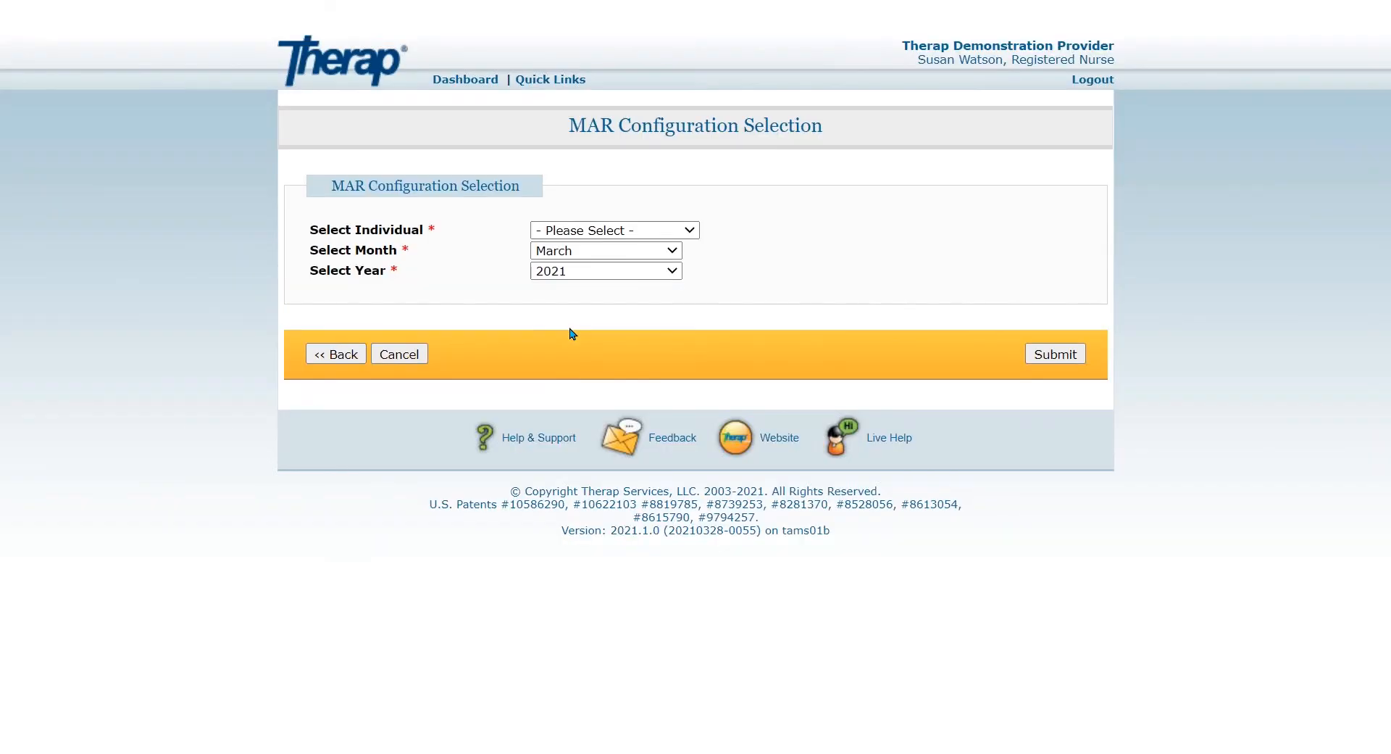
click(616, 229)
click(621, 261)
click(1074, 359)
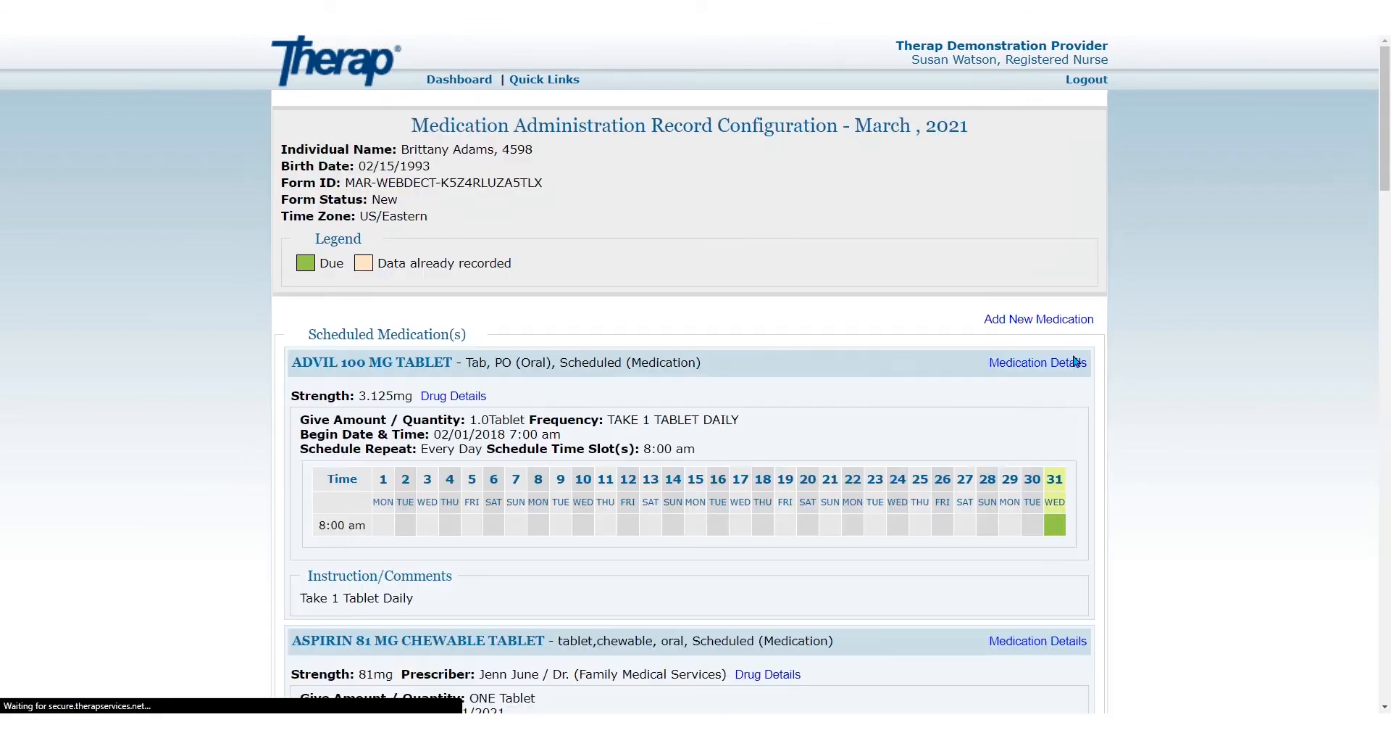
- Go through the March 2021 MAR configuration to its end, approve it and return to the dashboard
scroll(1093, 476, down, 5)
scroll(1093, 476, down, 20)
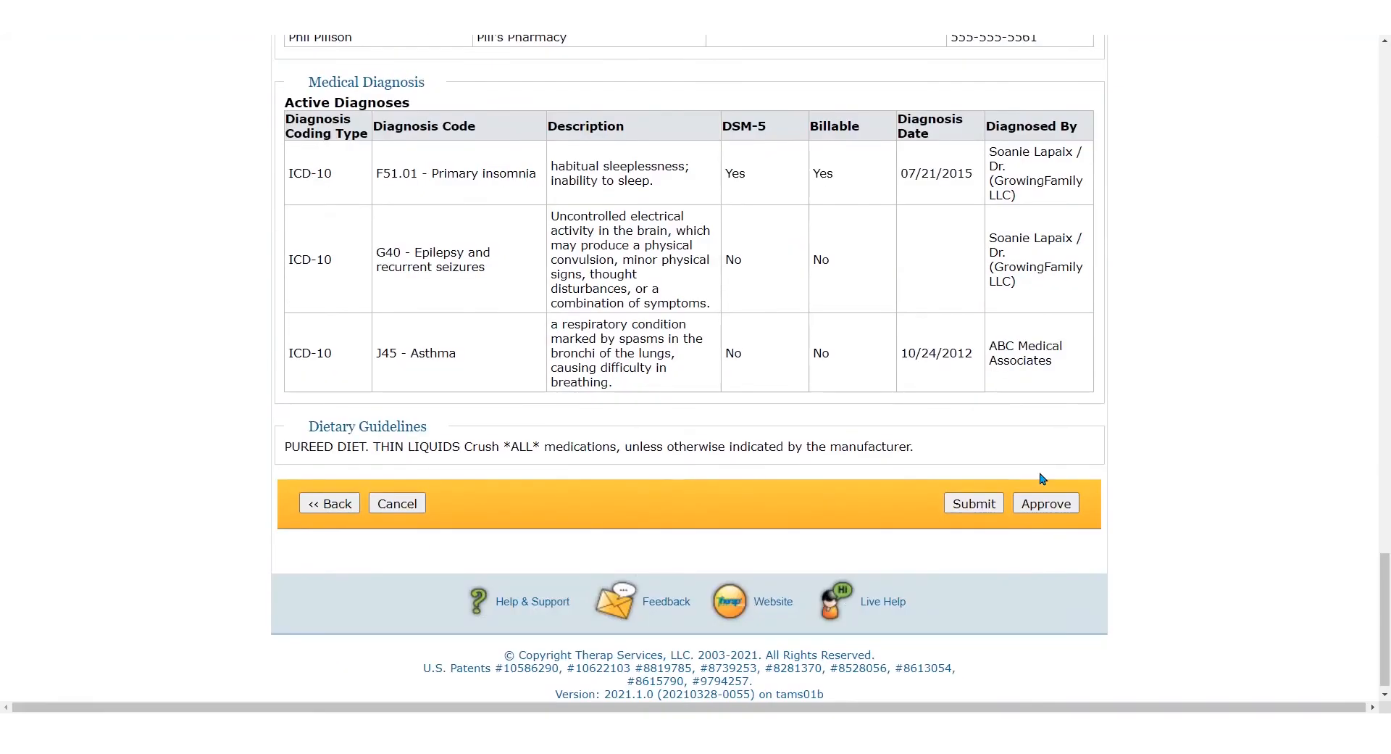
click(1045, 502)
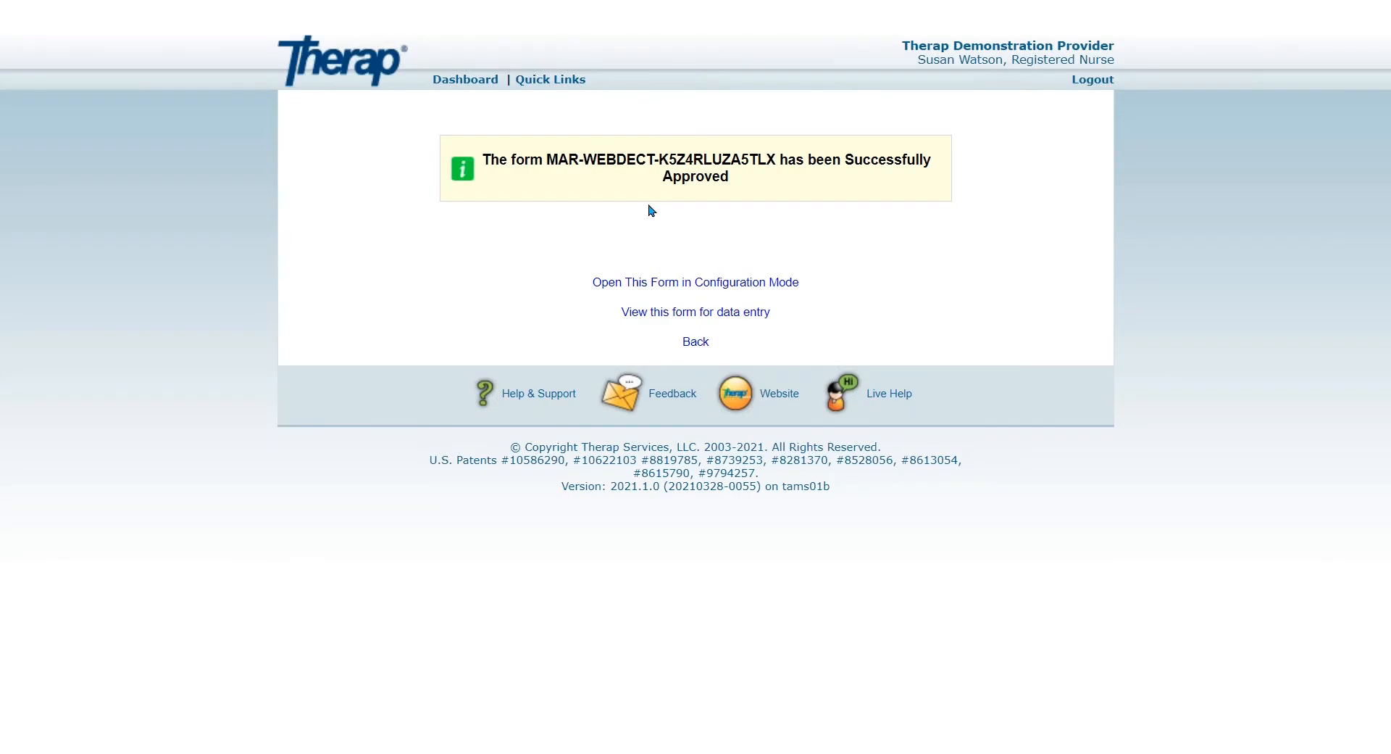
click(445, 81)
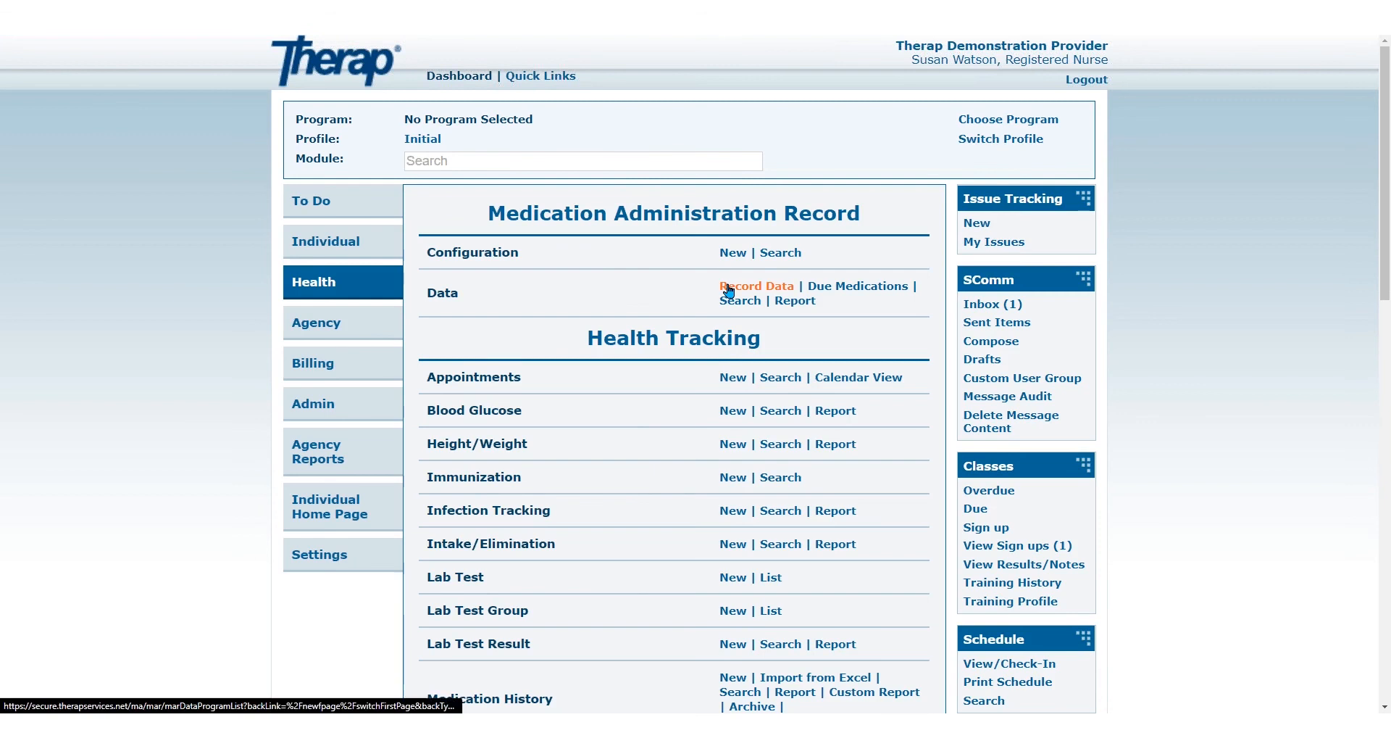
- Open the individual's March 2021 MAR for recording data in the Group Home program and examine the photo and identifying details
click(731, 290)
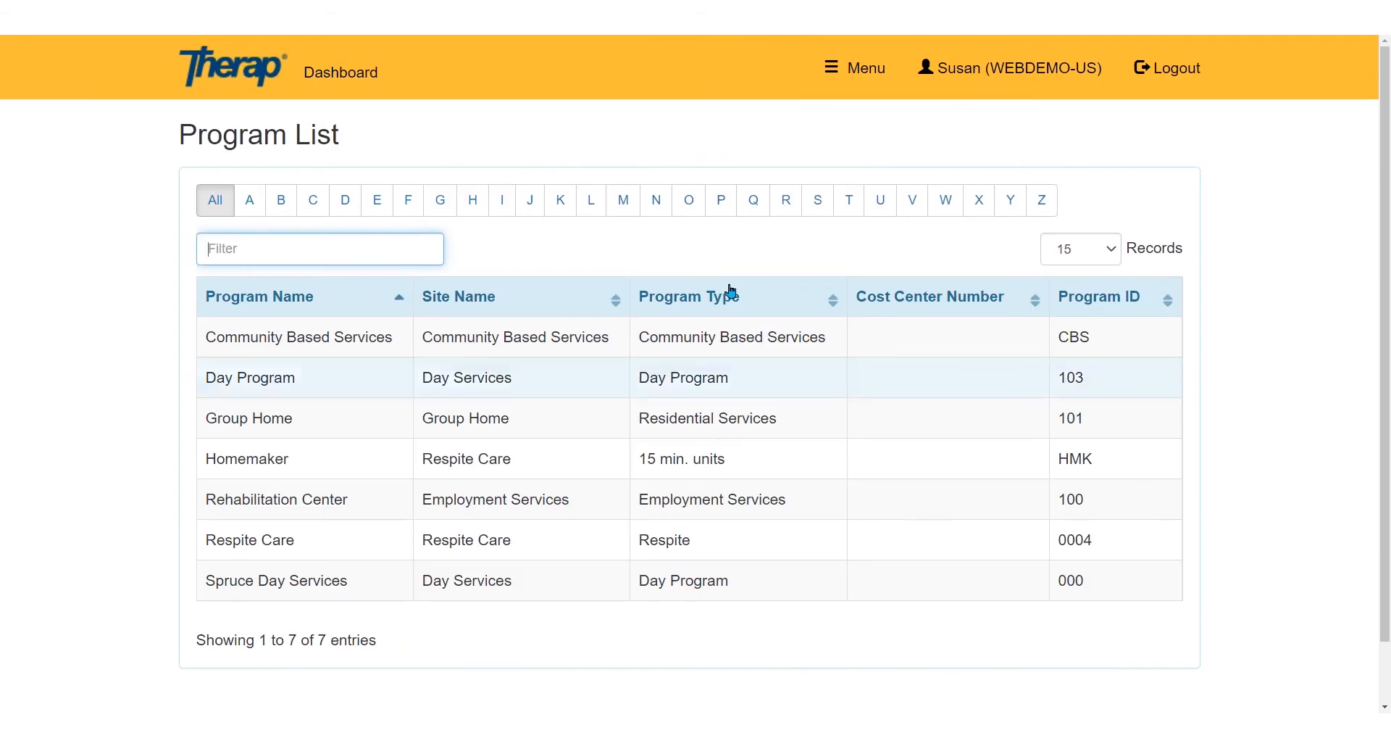
click(263, 425)
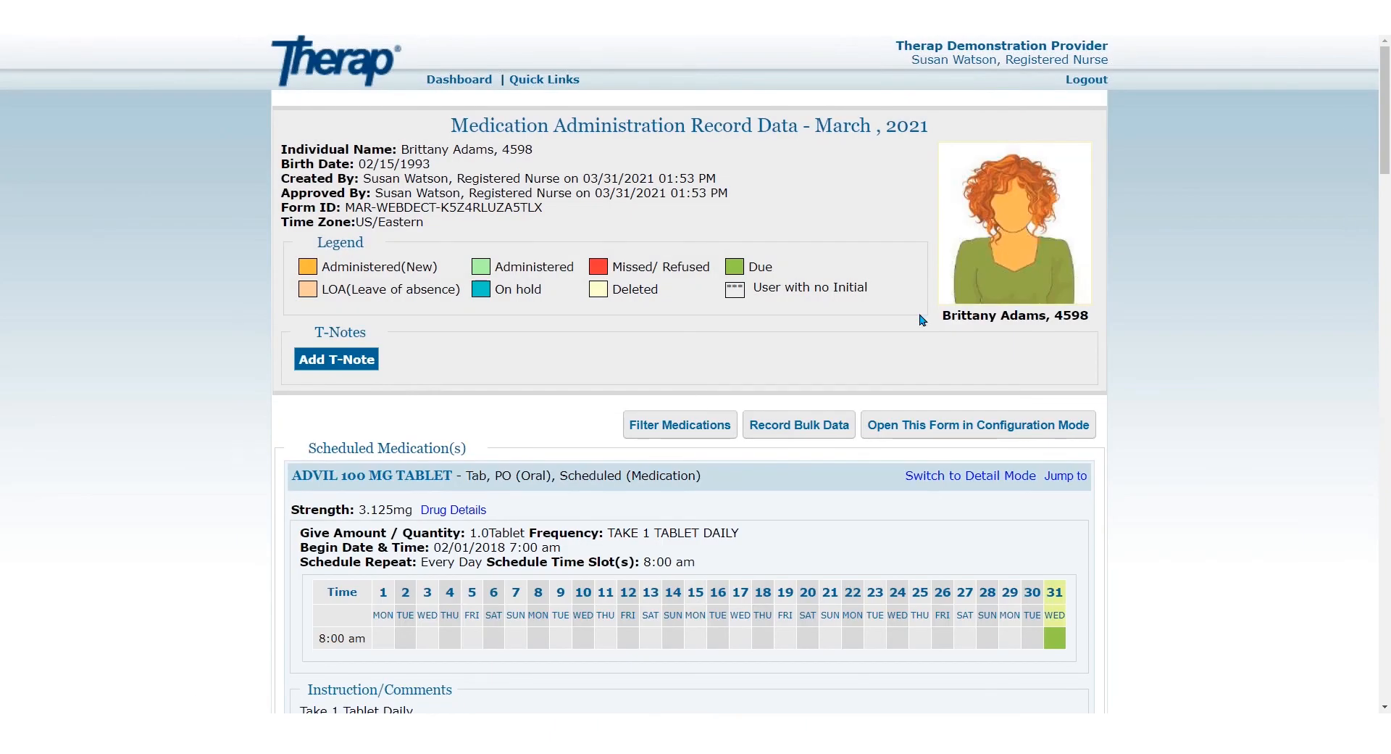
drag(949, 330, 1095, 328)
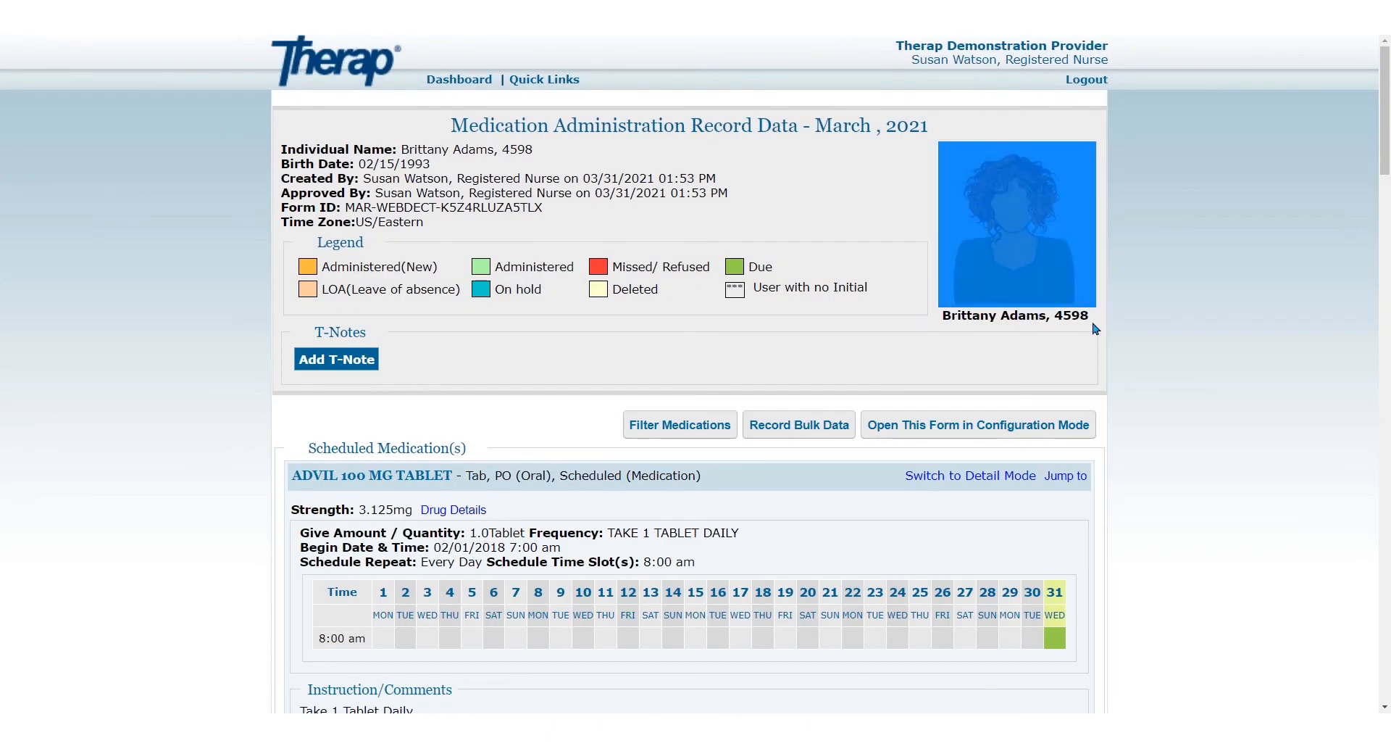
click(1095, 328)
drag(355, 163, 439, 178)
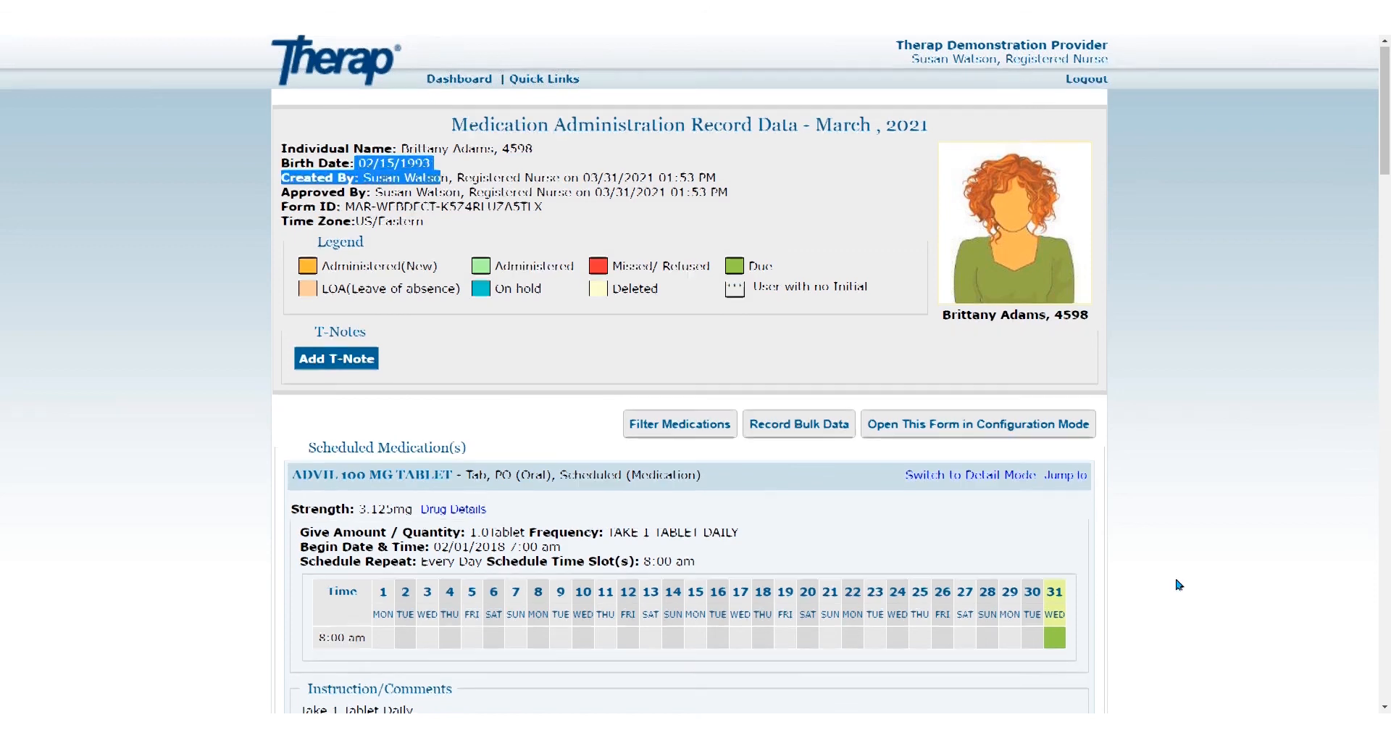
- Review the scheduled medications and record the 1:30 pm dose of the TRILEPTAL 600 MG TABLET as administered on March 31
scroll(1179, 584, down, 2)
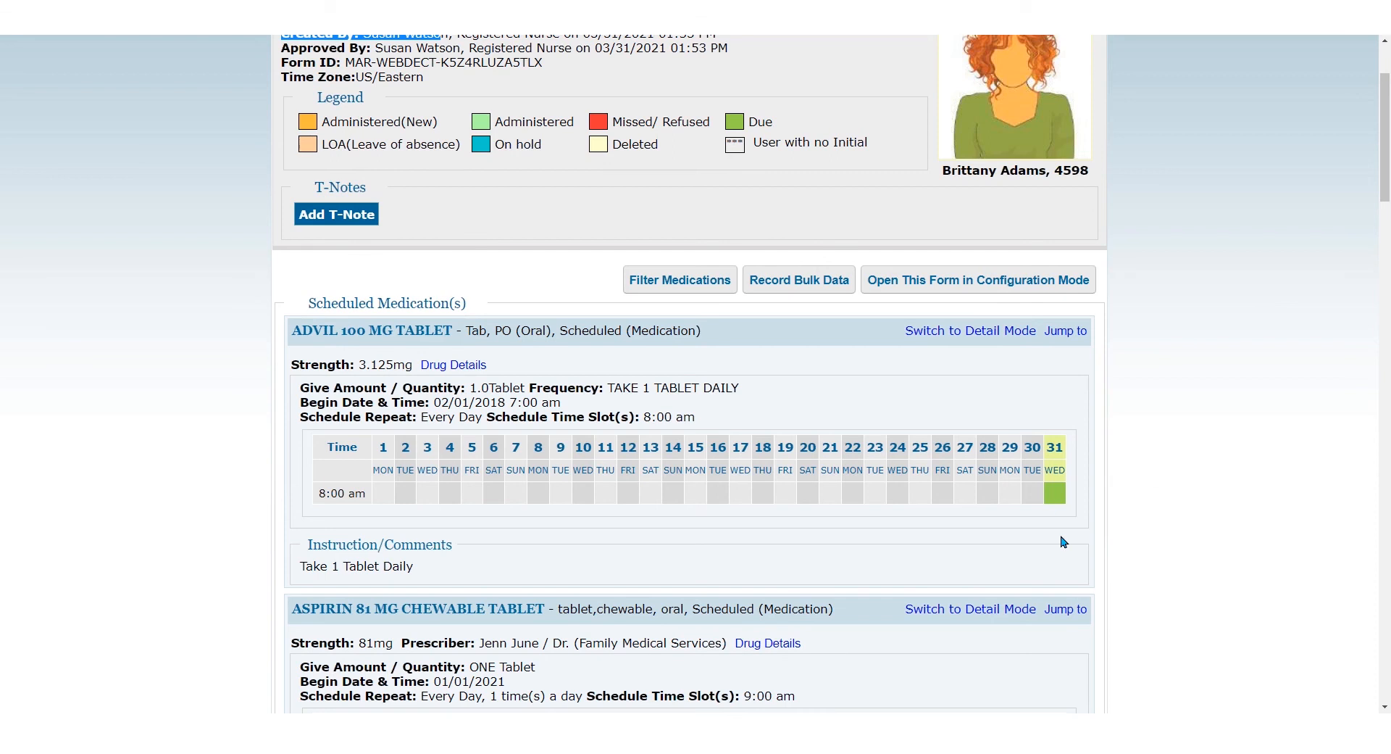
scroll(1067, 549, down, 1)
scroll(1067, 549, down, 8)
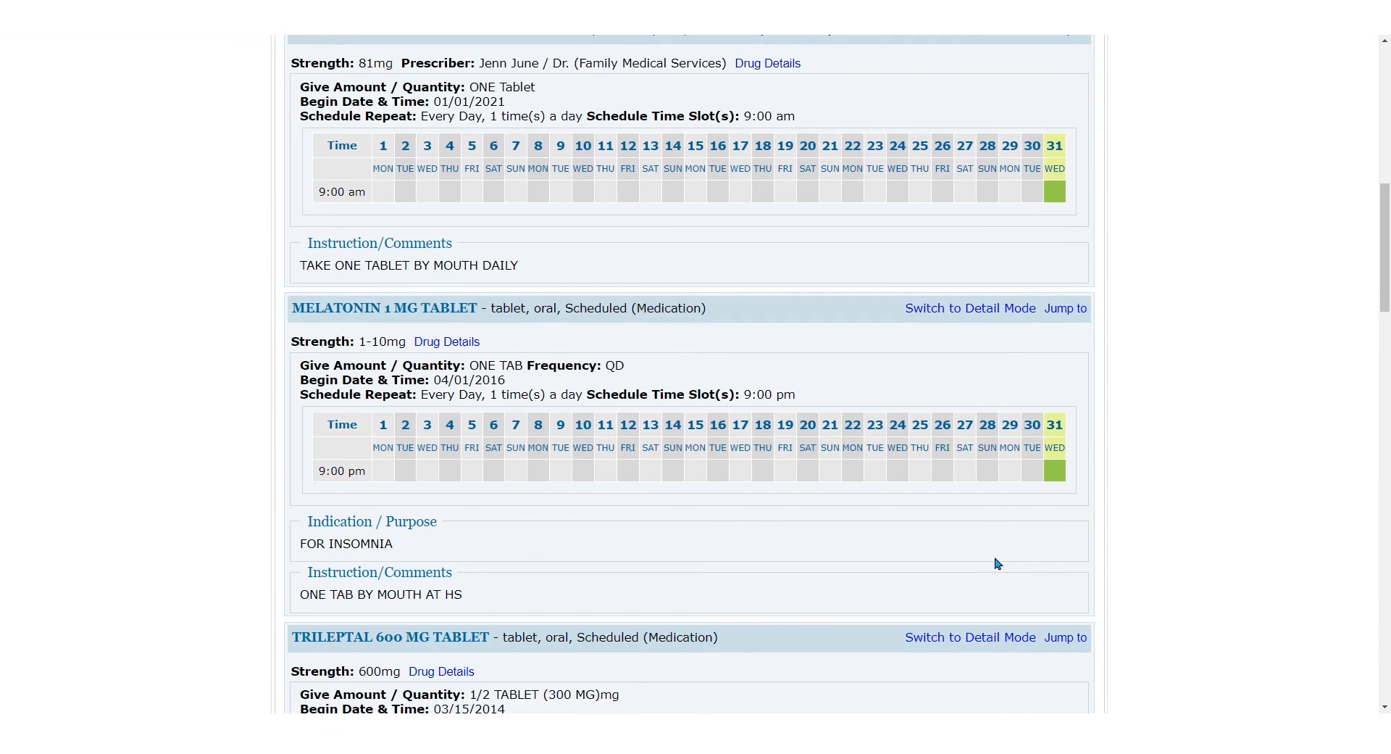
scroll(1000, 564, up, 4)
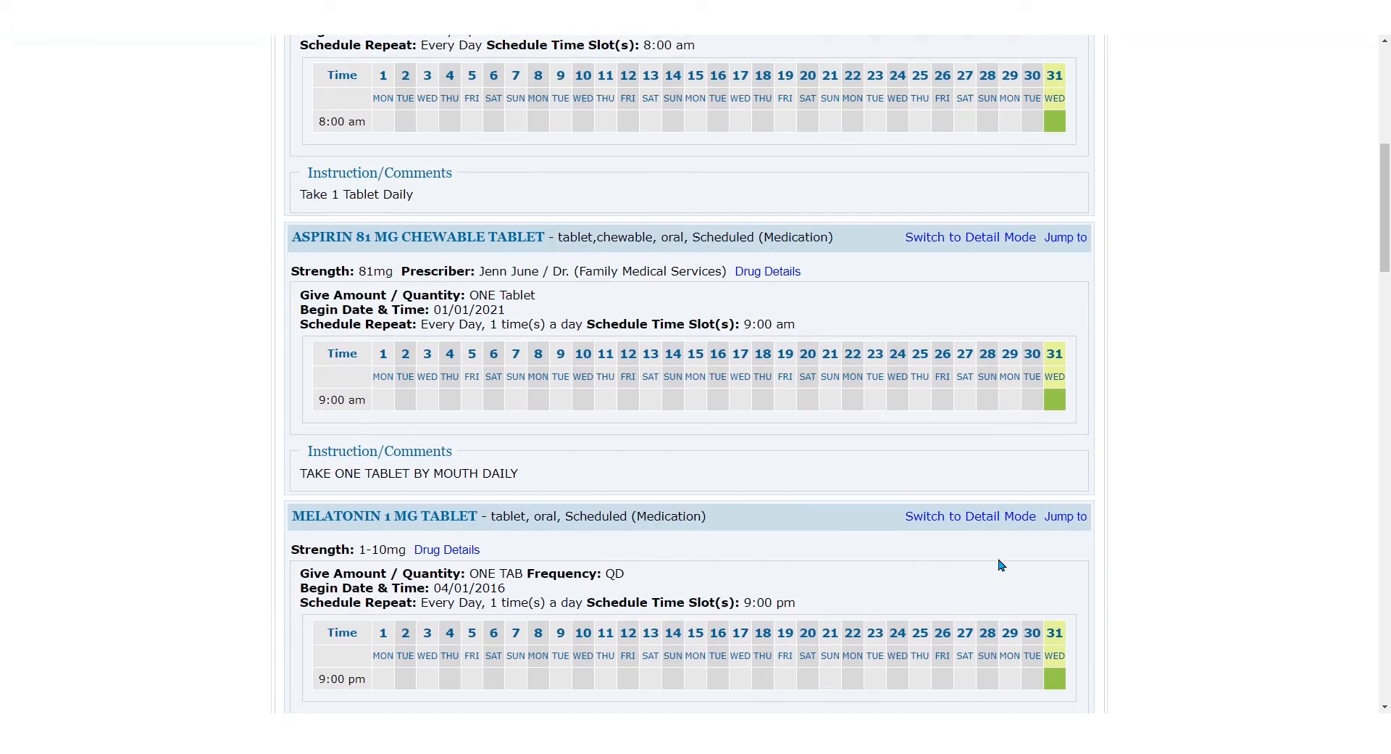
scroll(1001, 565, down, 5)
scroll(1001, 564, down, 3)
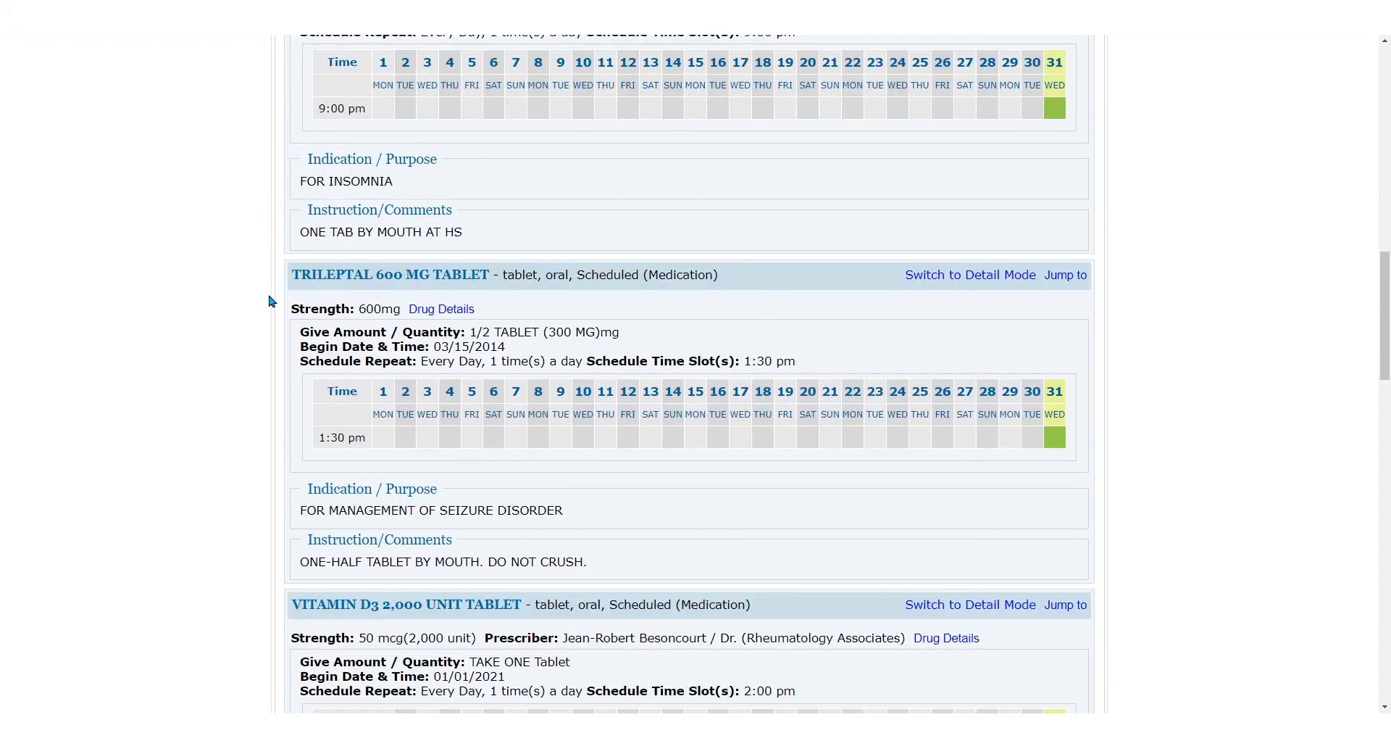
drag(290, 279, 346, 275)
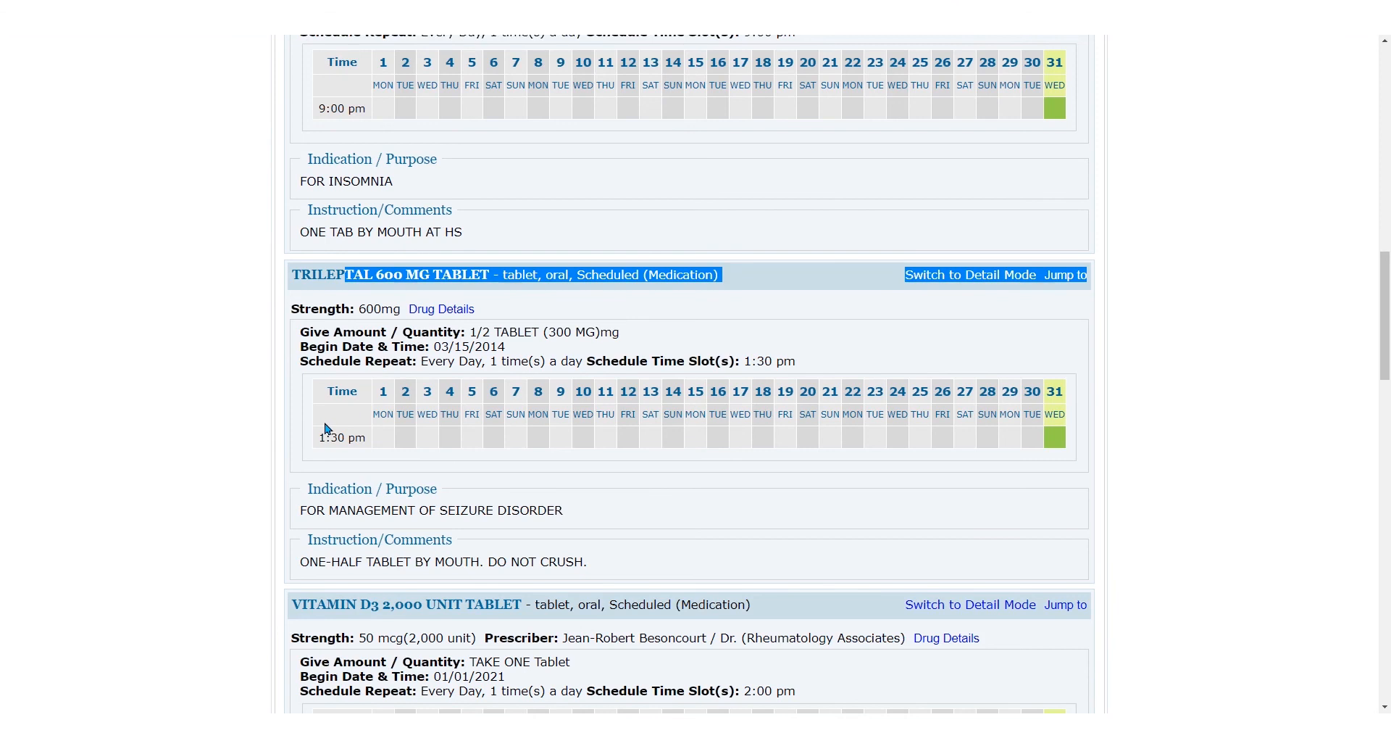
click(1024, 489)
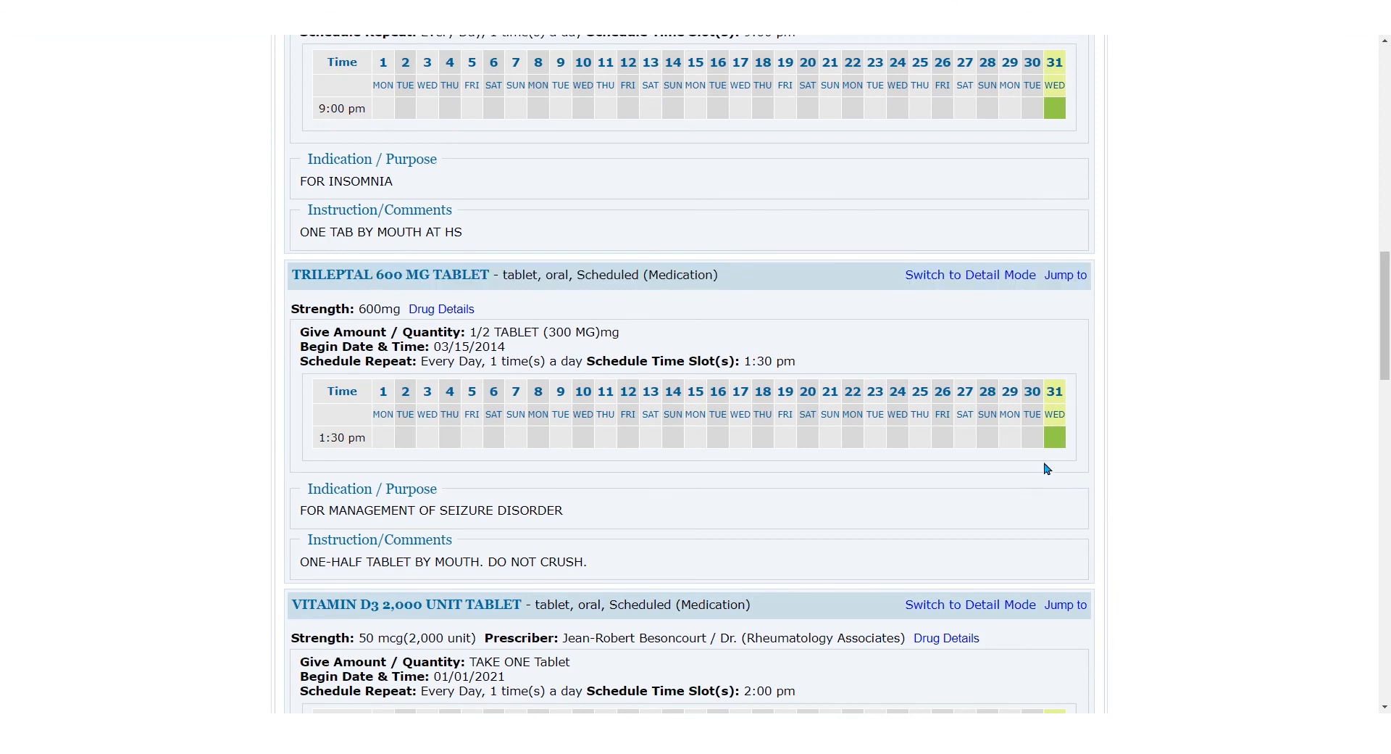
click(1054, 442)
- Record the 2:00 pm dose of the VITAMIN D3 2,000 UNIT TABLET as administered on March 31 and save the MAR data
scroll(1051, 516, down, 3)
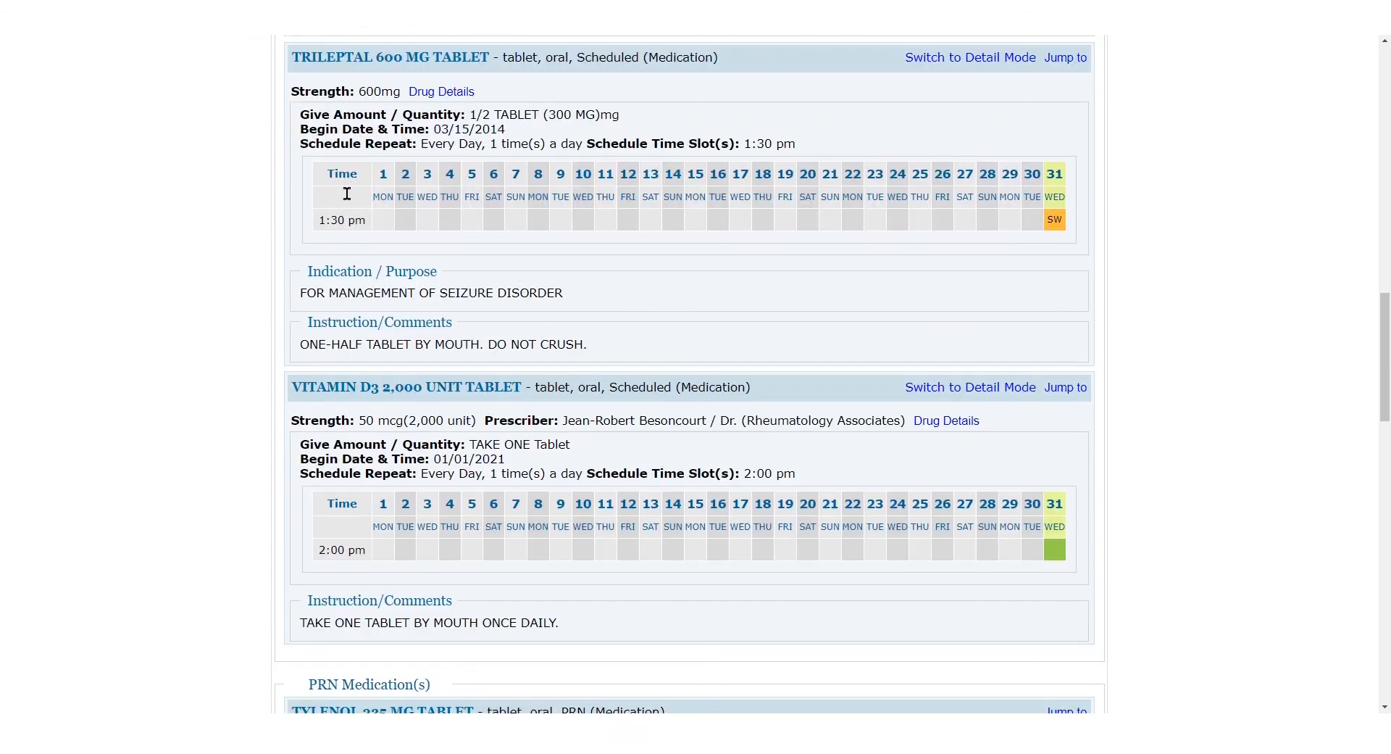
click(1057, 555)
scroll(1095, 540, down, 4)
scroll(1096, 542, down, 20)
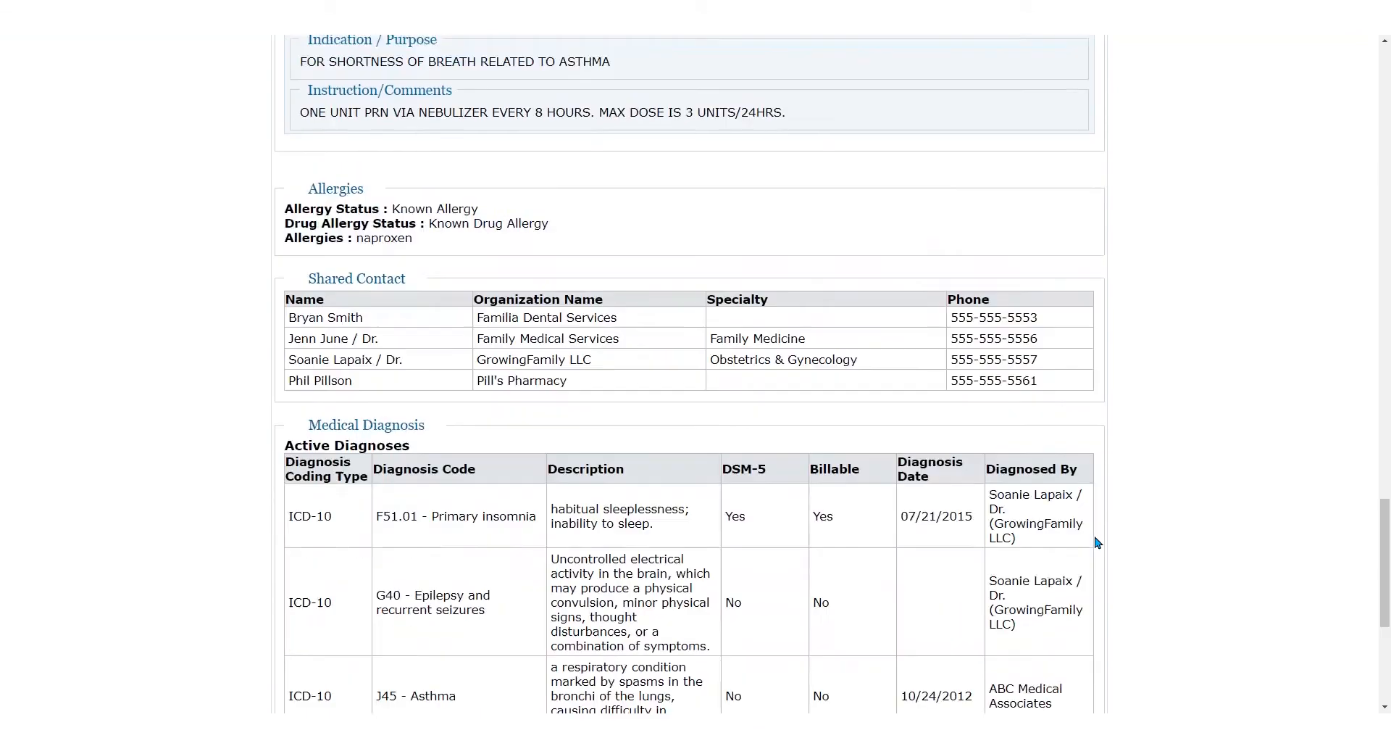
click(1055, 516)
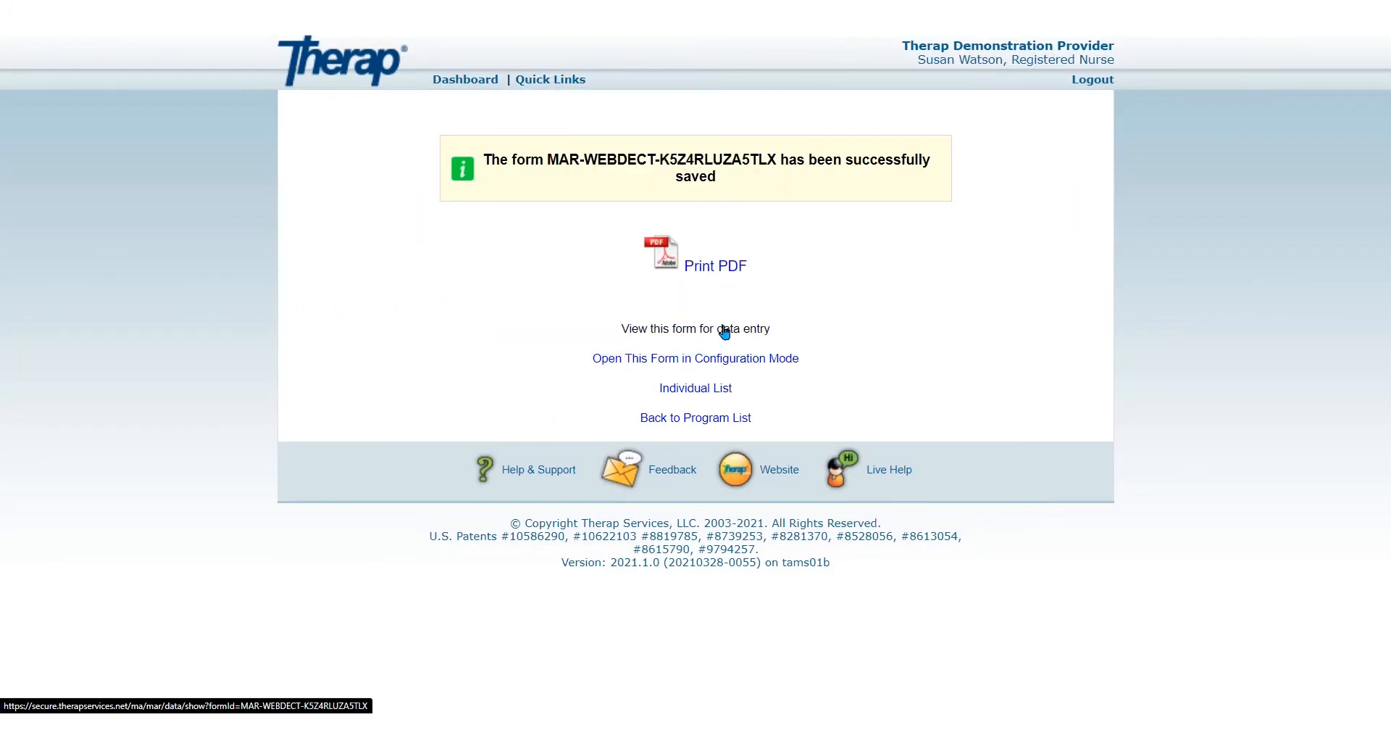
- Reopen the saved MAR form for data entry and switch the scheduled medications to Detail Mode
click(724, 331)
scroll(1174, 478, down, 5)
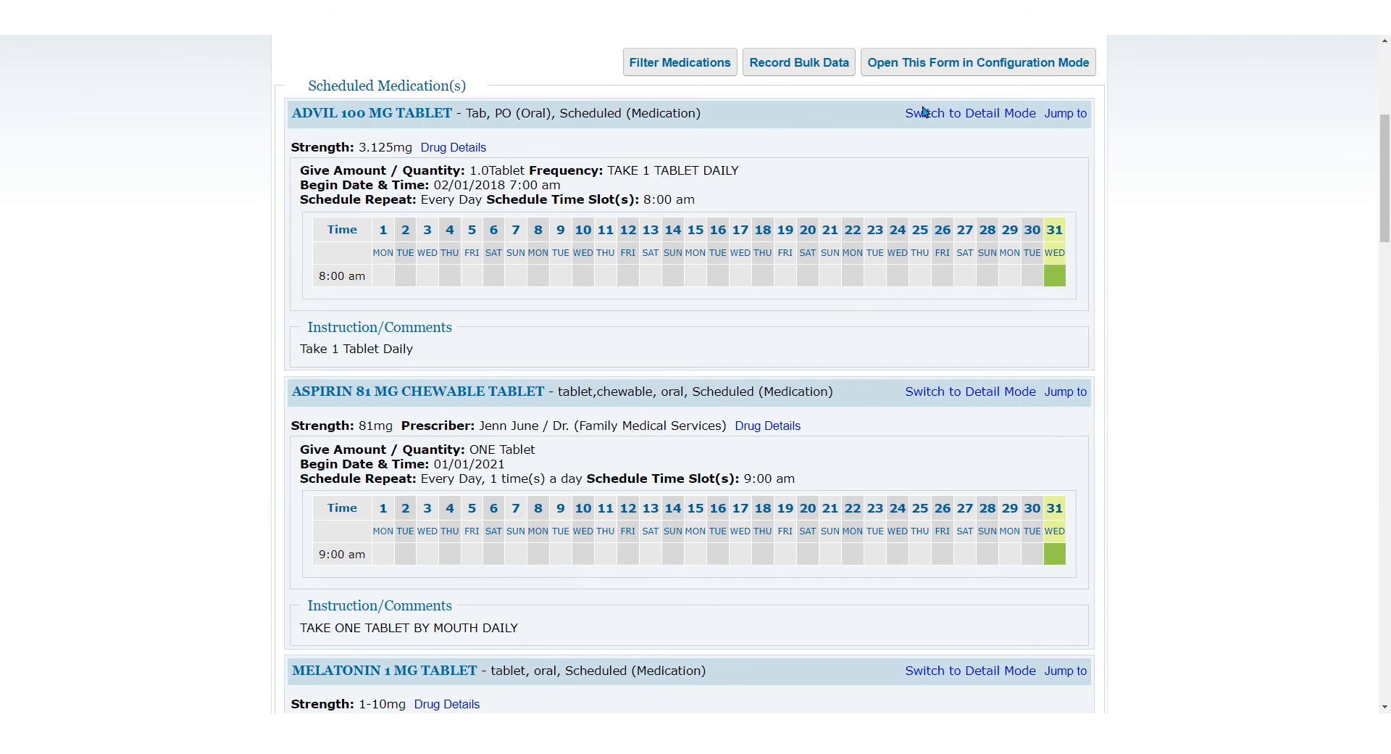
click(958, 115)
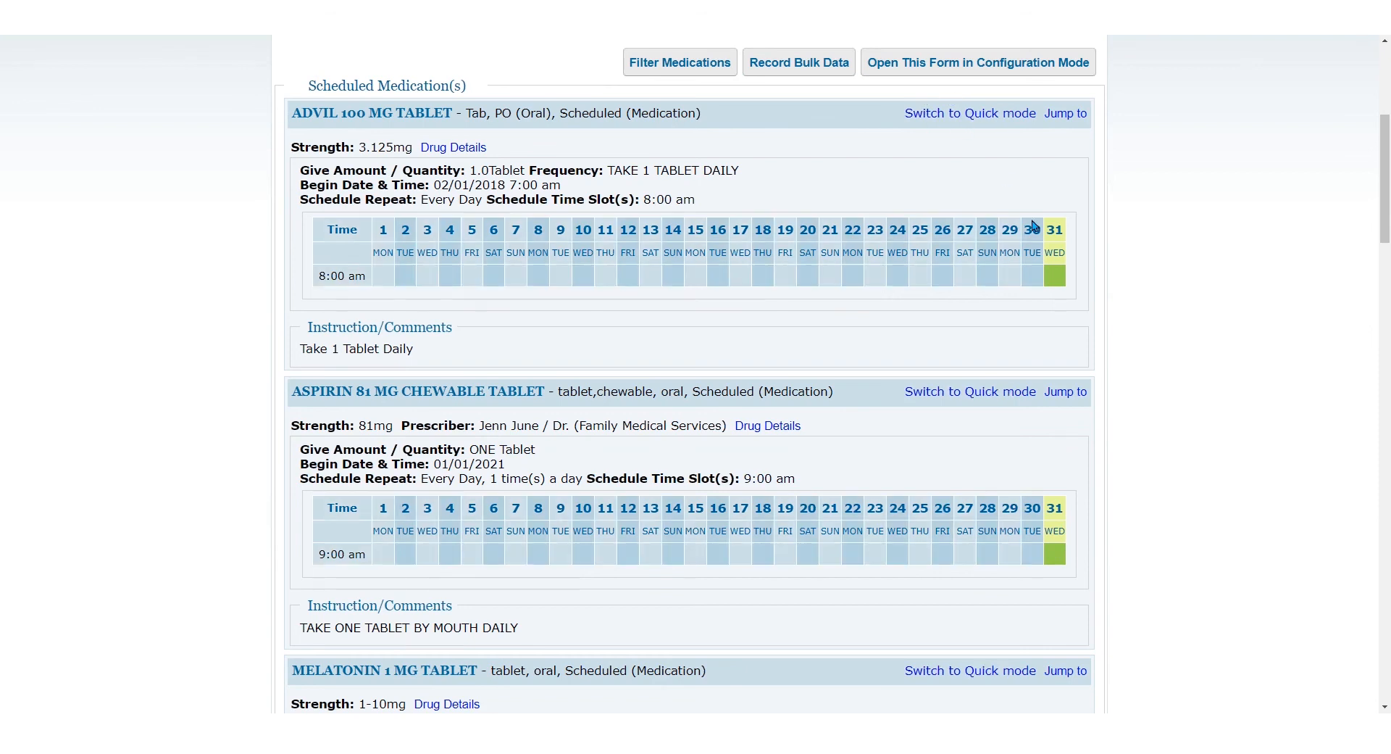
- Record the March 31 8:00 am dose of ADVIL 100 MG TABLET as LOA with the comment "Was at the MD" and check the color legend
click(1055, 277)
click(750, 267)
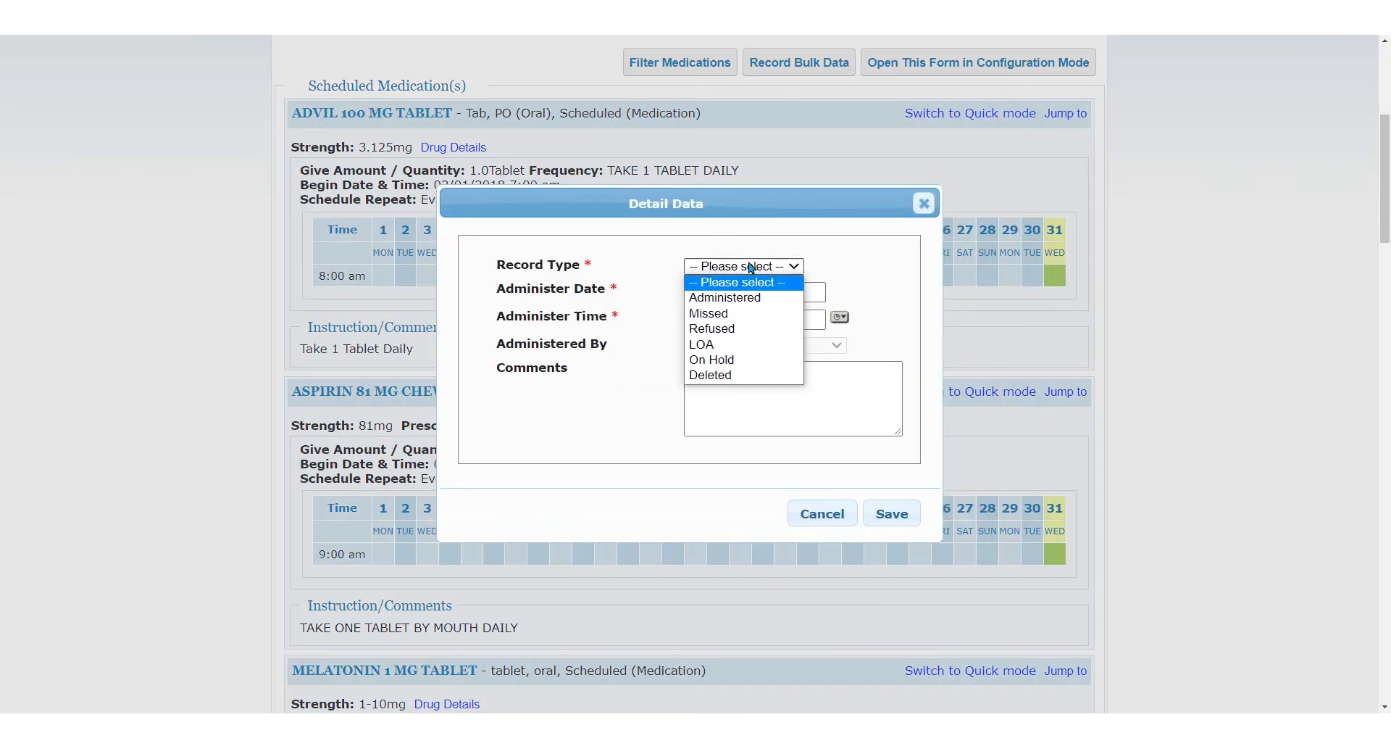
click(741, 344)
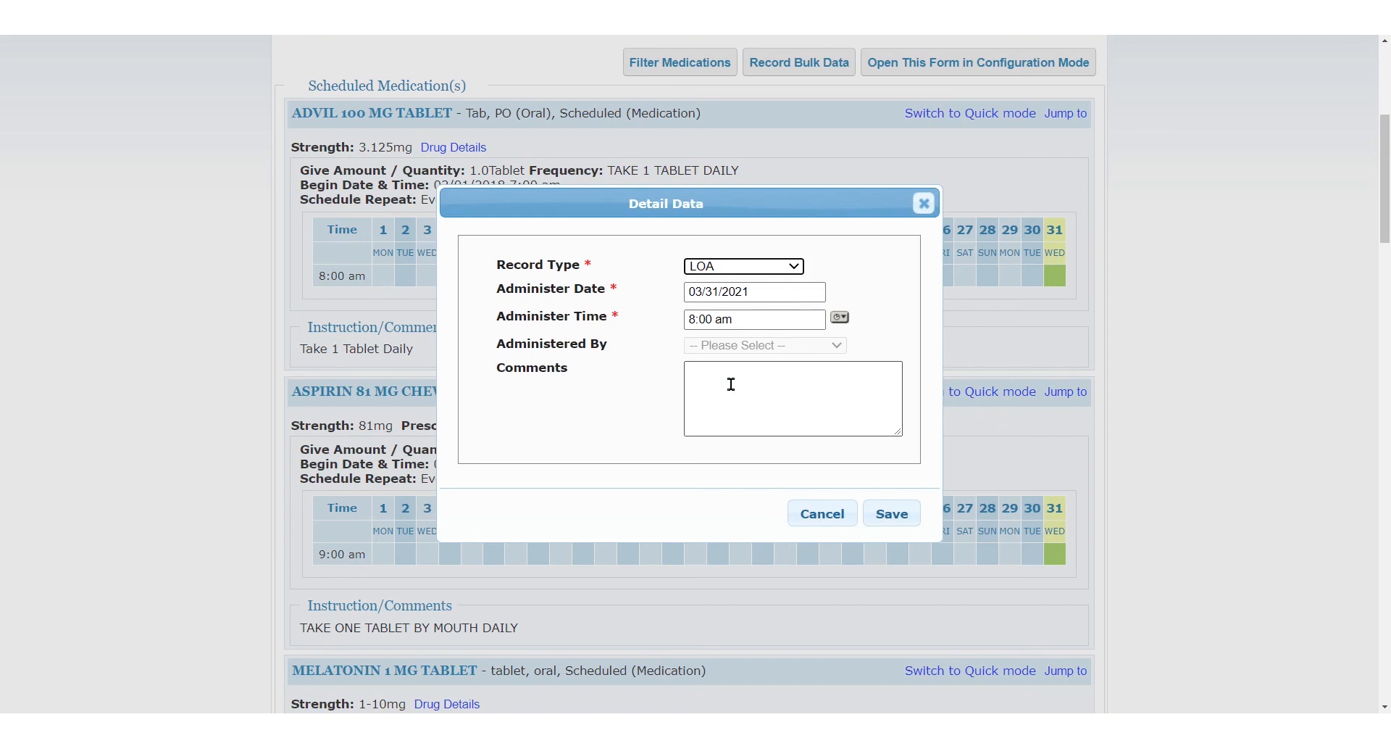
click(782, 266)
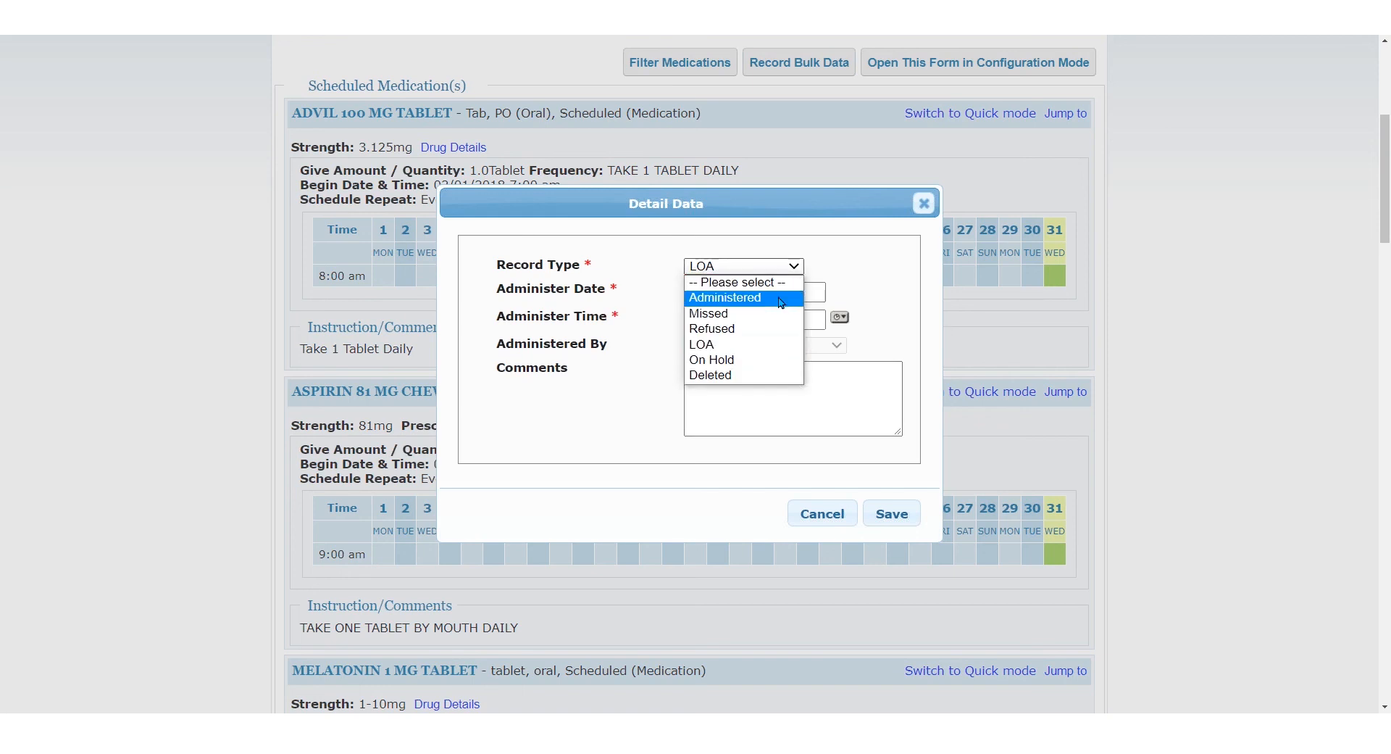
click(881, 286)
click(781, 391)
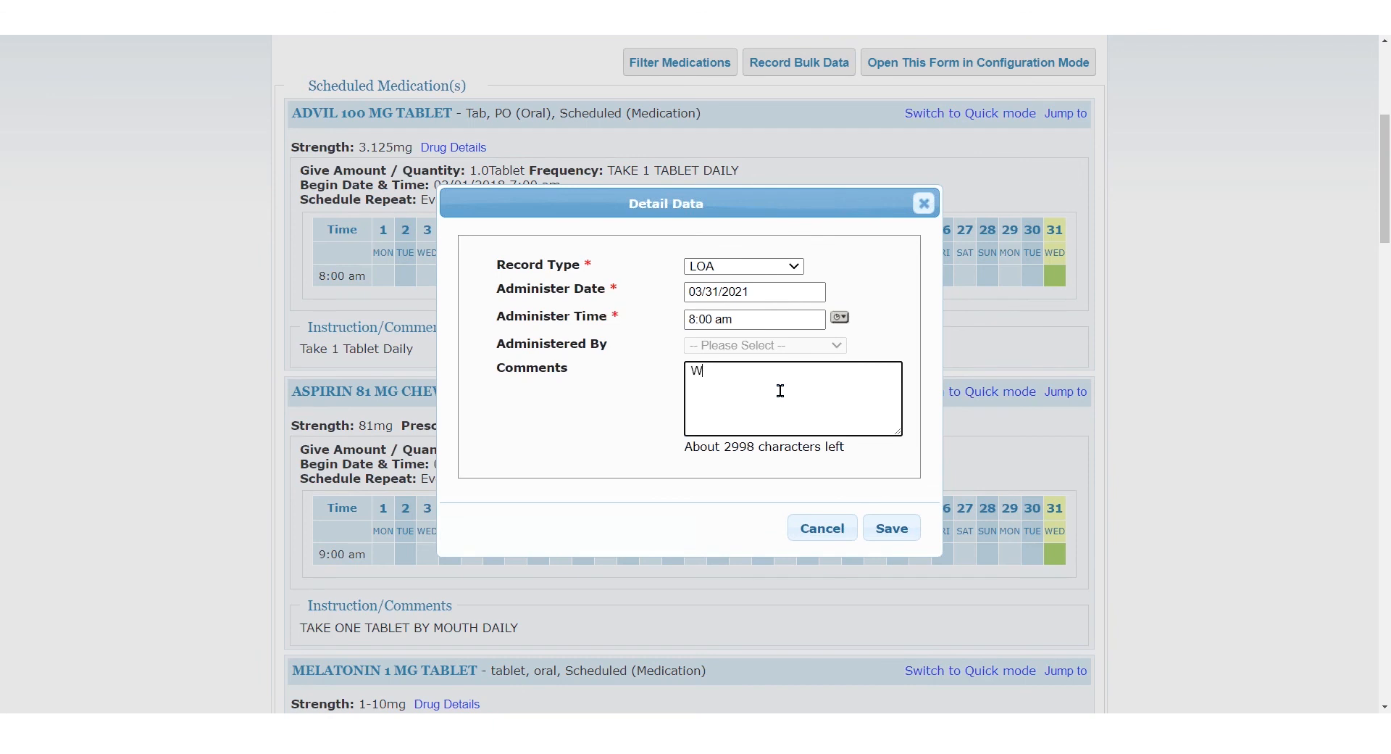
text(Was at the MD)
click(877, 526)
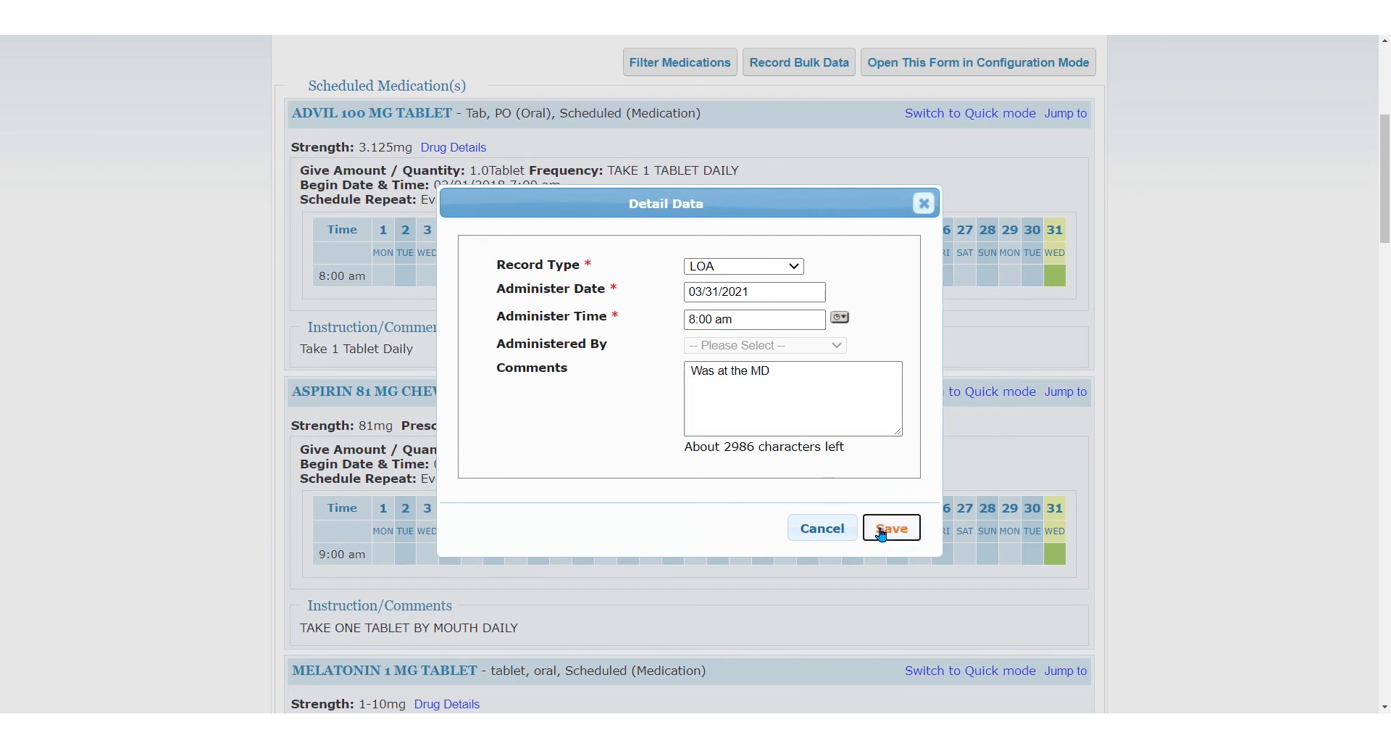
click(804, 88)
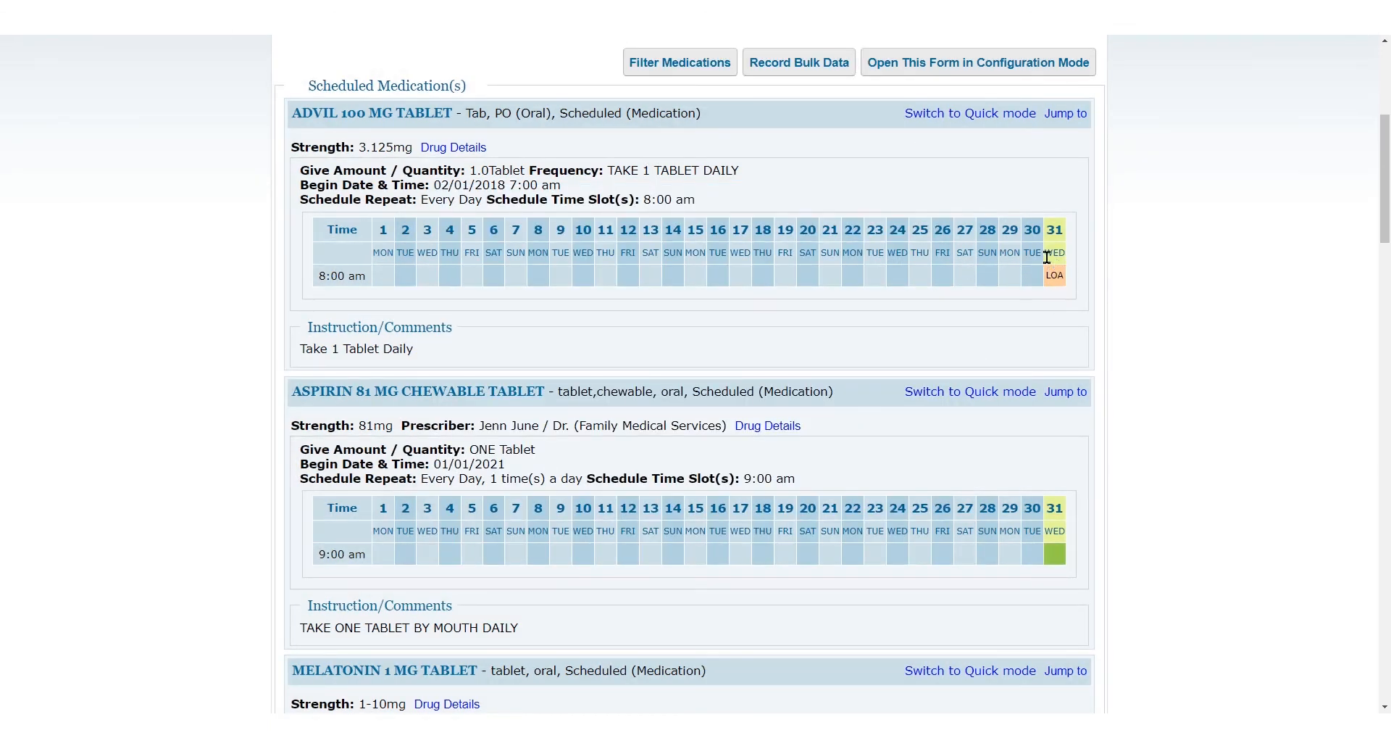
scroll(1044, 286, up, 2)
scroll(1045, 290, up, 2)
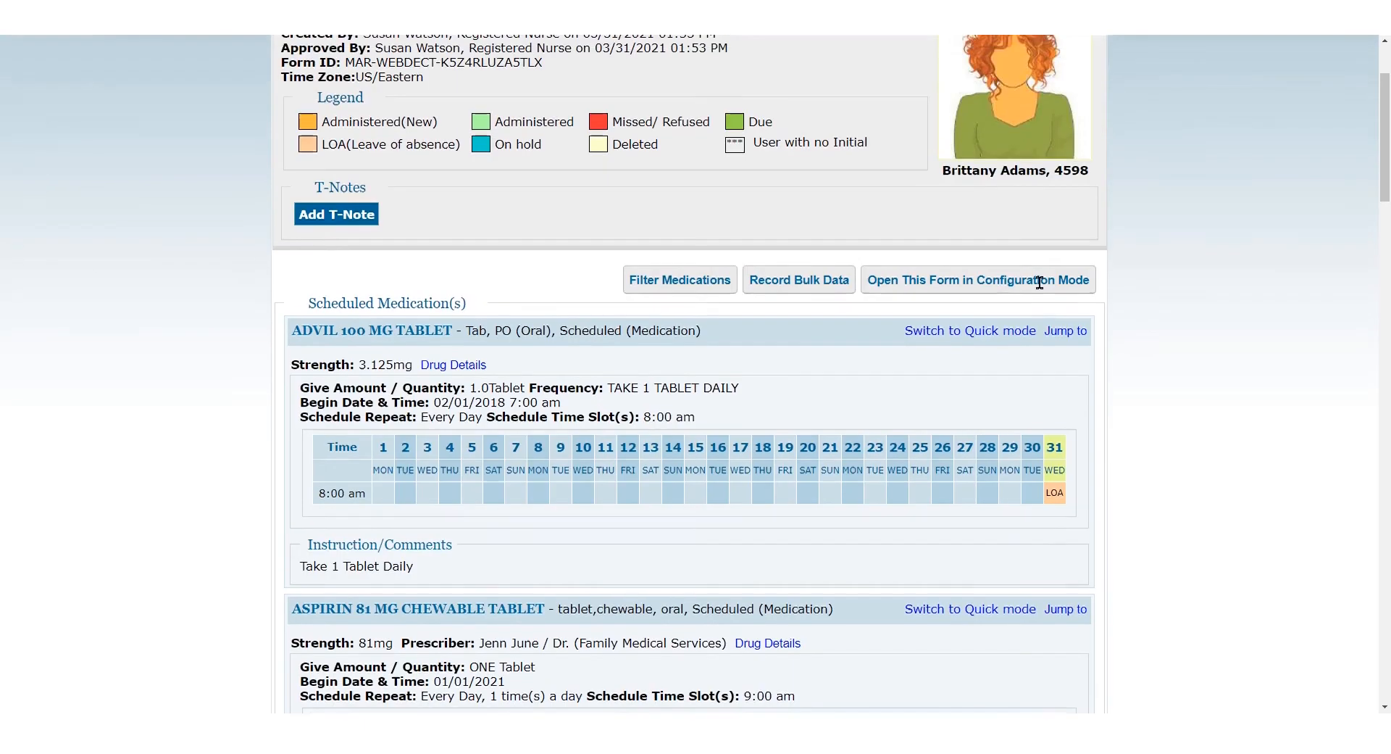
drag(318, 96, 565, 156)
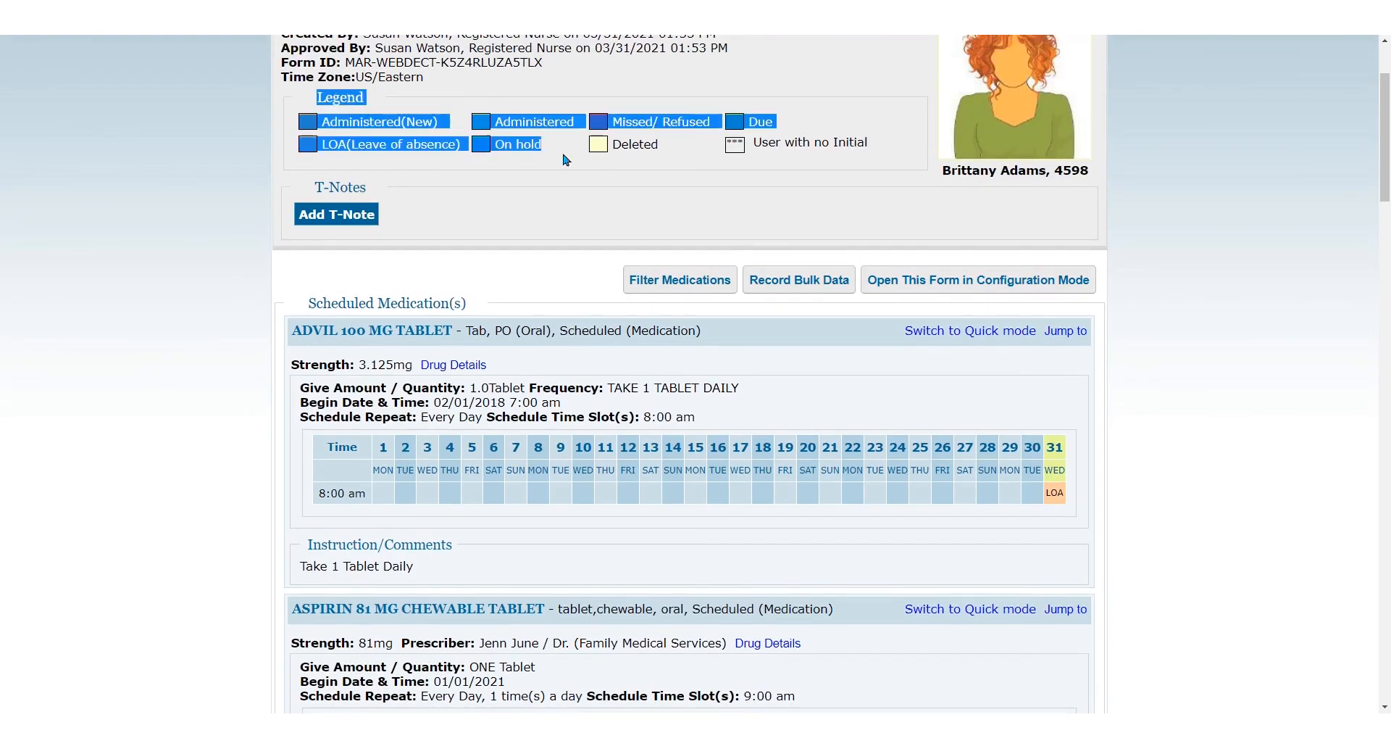
click(697, 159)
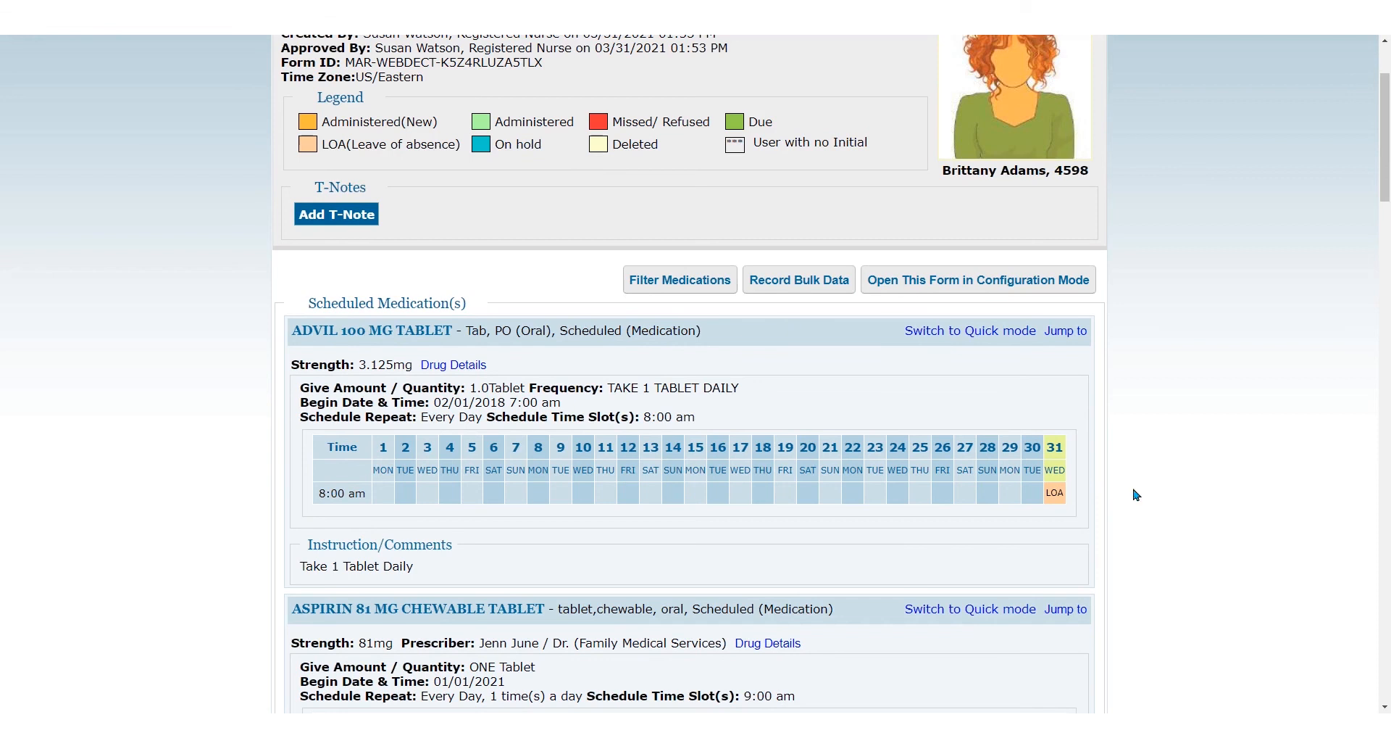
- Start a detailed PRN record for the TYLENOL 325 MG TABLET with record type Administered and administer date 03/31/2021
scroll(1138, 493, down, 6)
scroll(1149, 498, down, 15)
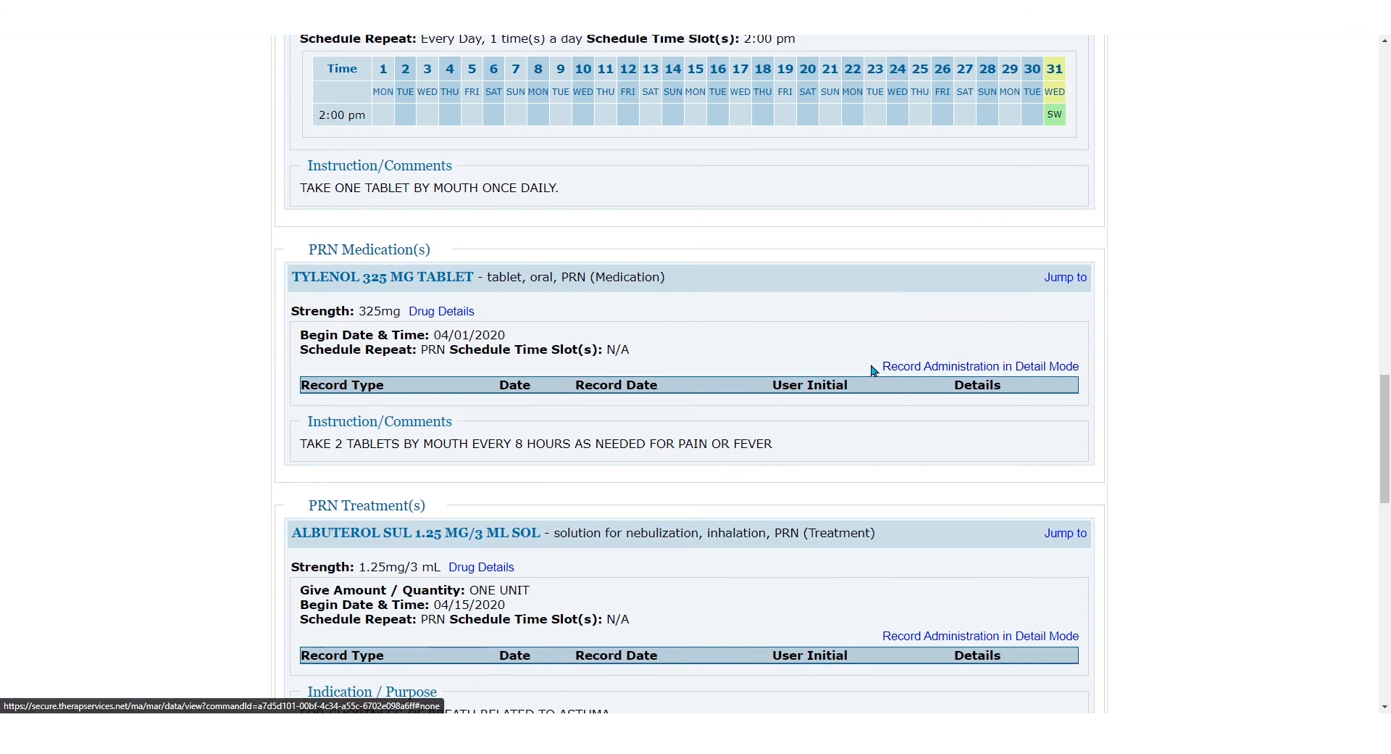
click(1008, 372)
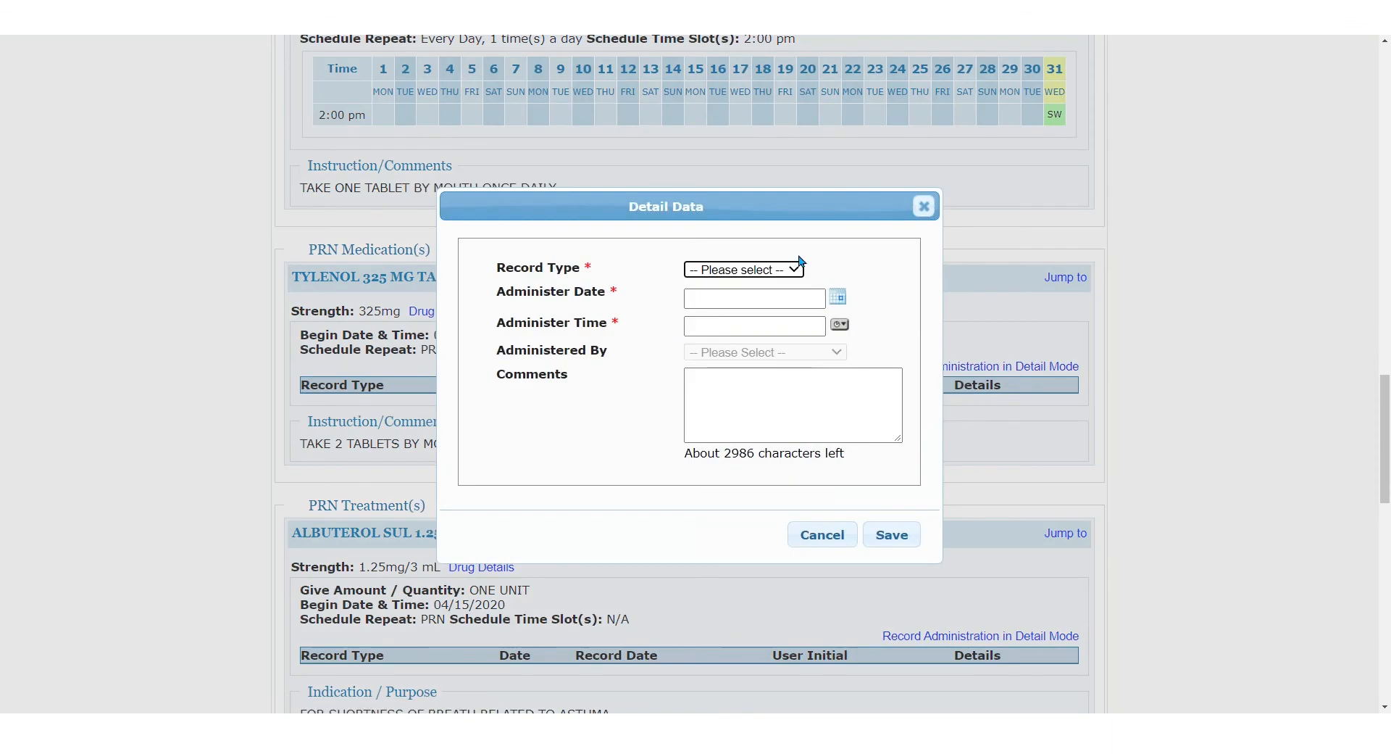
click(773, 269)
click(774, 300)
click(816, 300)
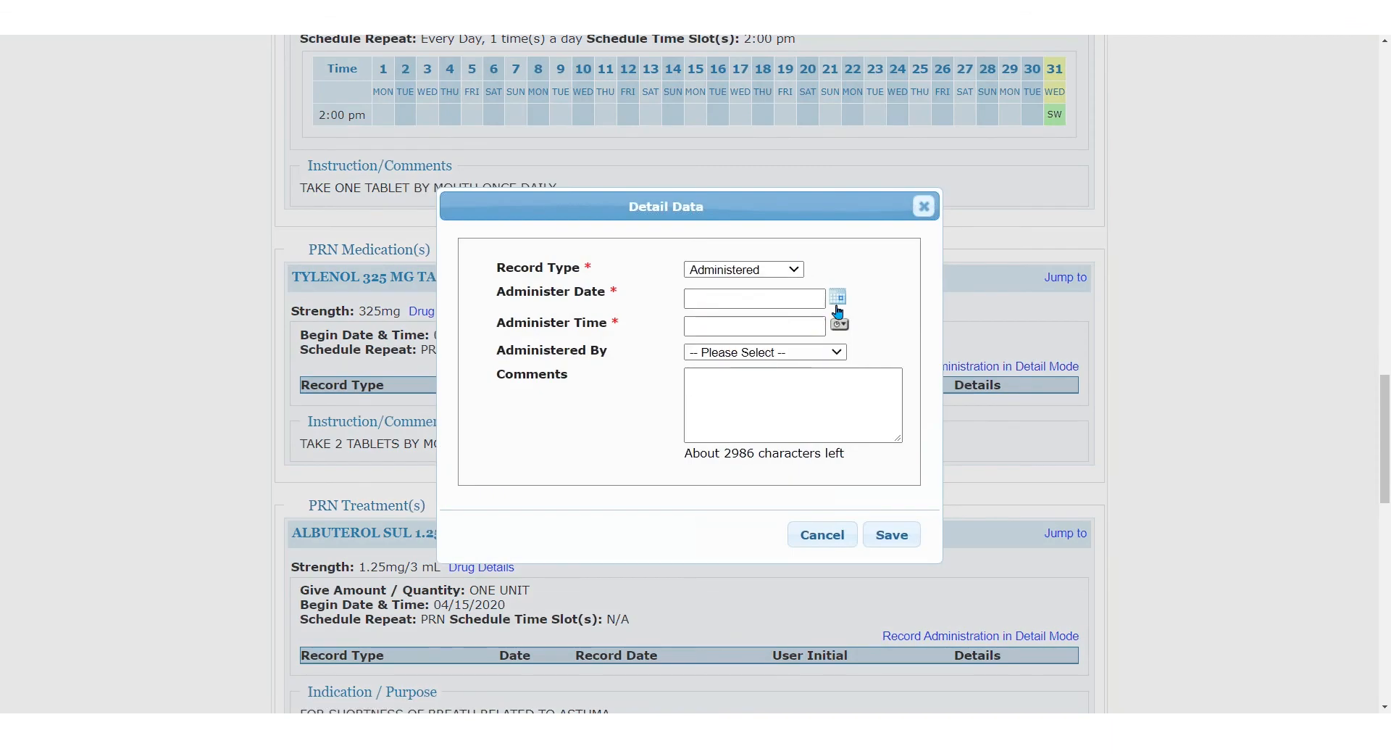
click(738, 366)
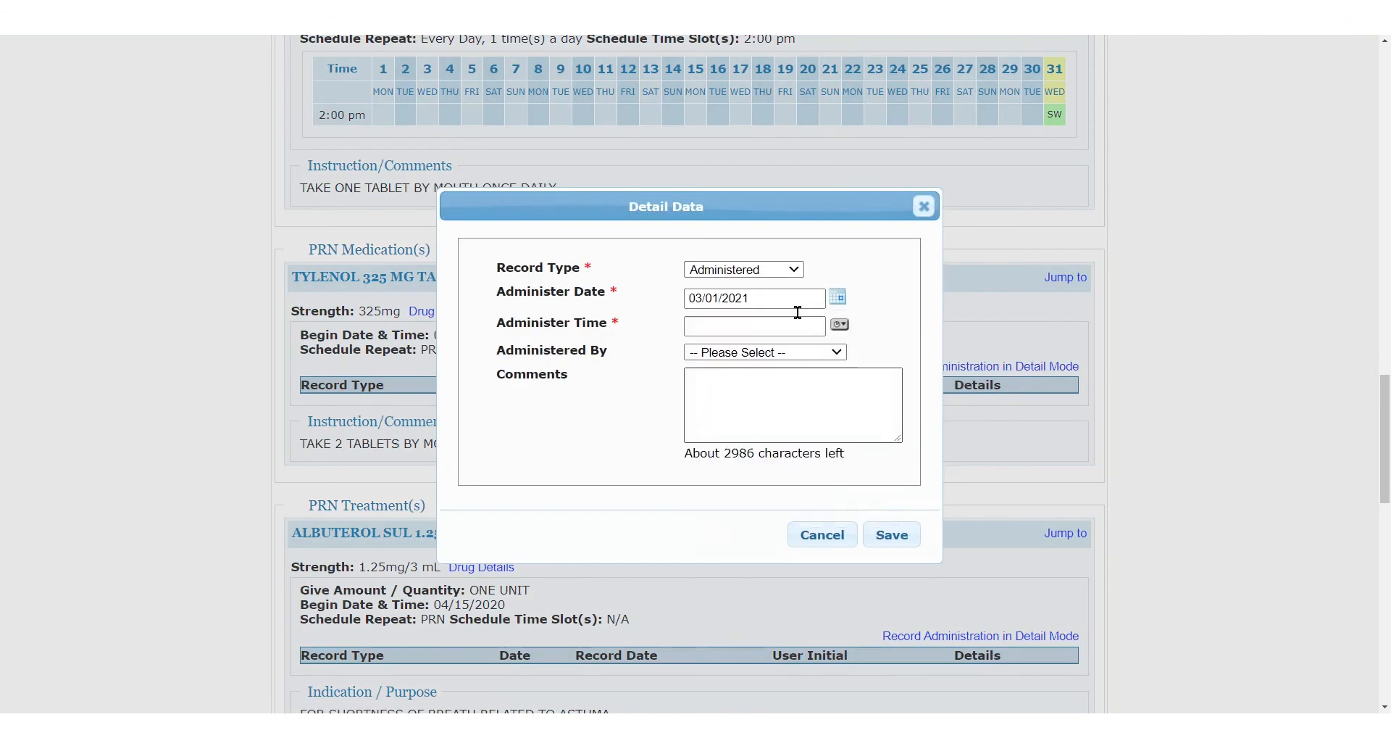
click(845, 305)
click(799, 474)
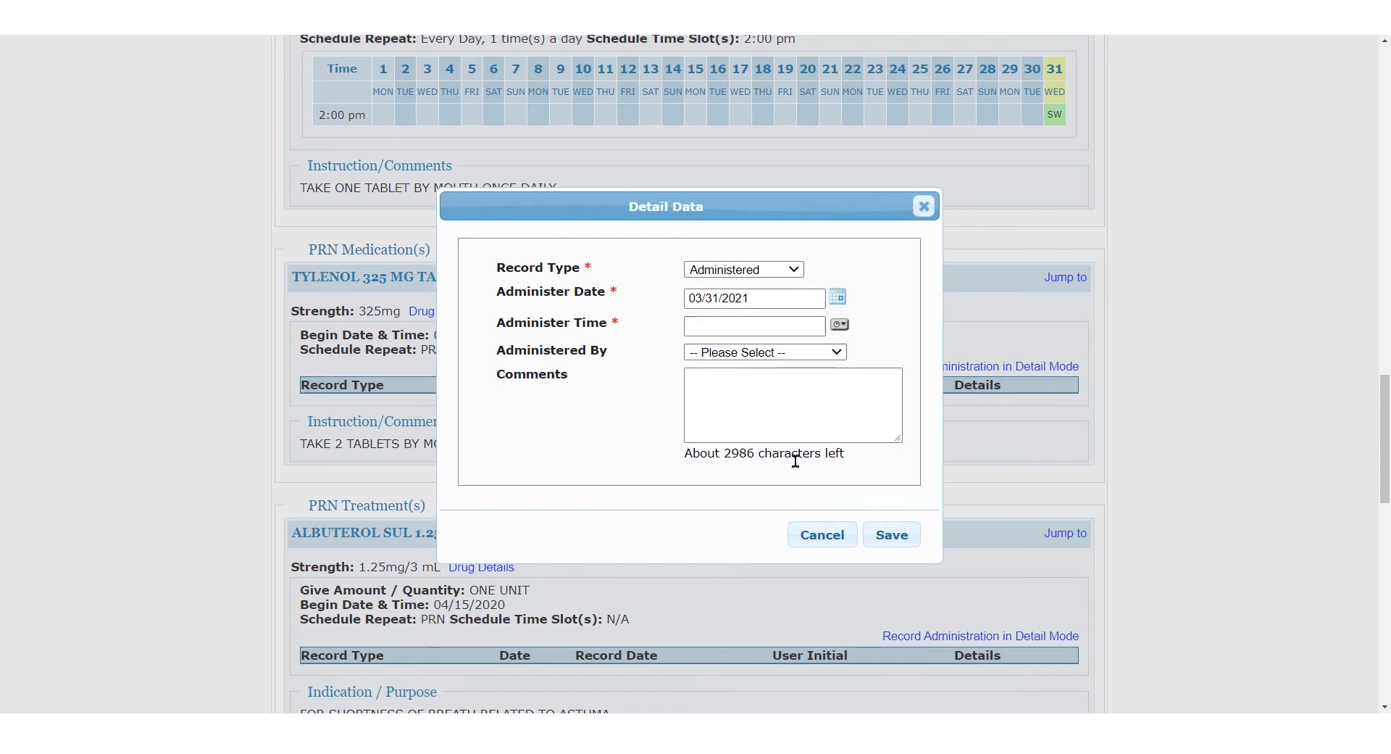
- Set the Tylenol administer time to 1:45 pm, add the comment "C/O of knee pain" and save the record
click(843, 329)
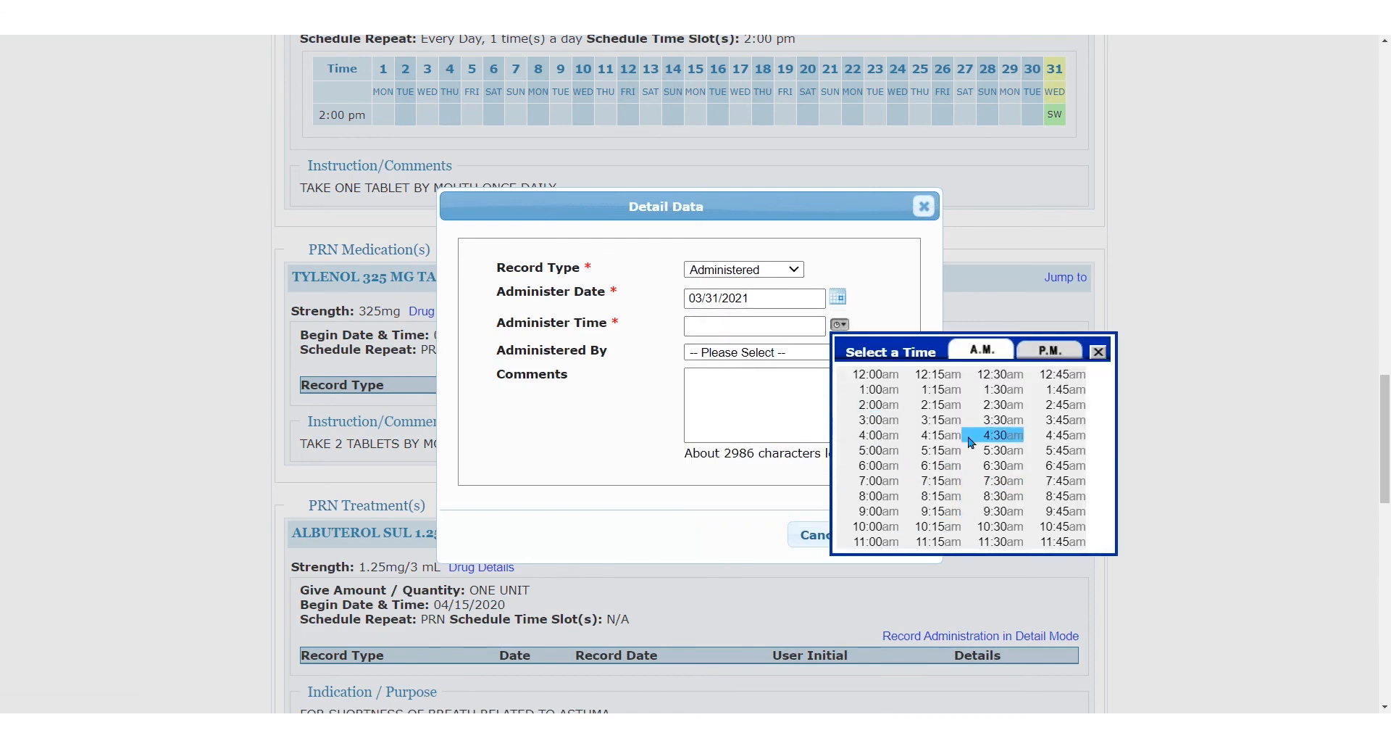
click(1050, 351)
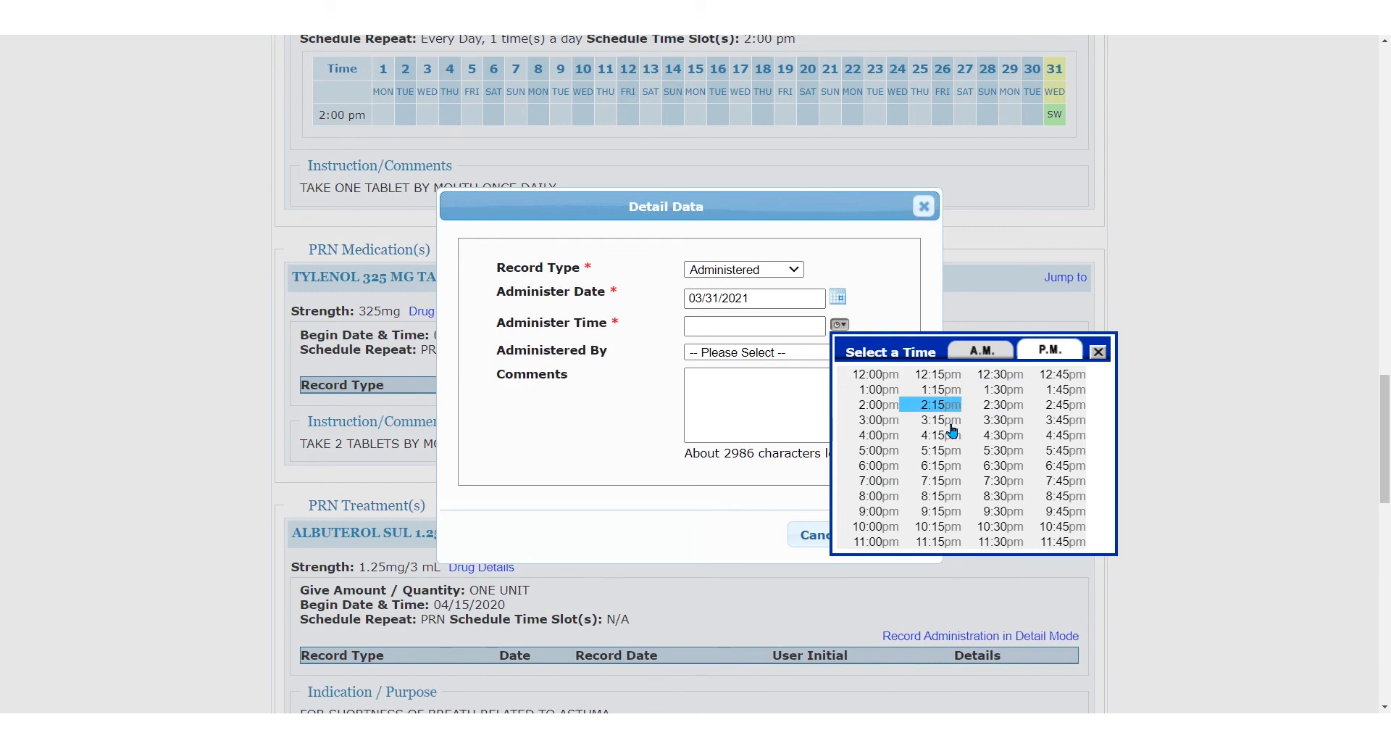
click(1066, 389)
click(828, 418)
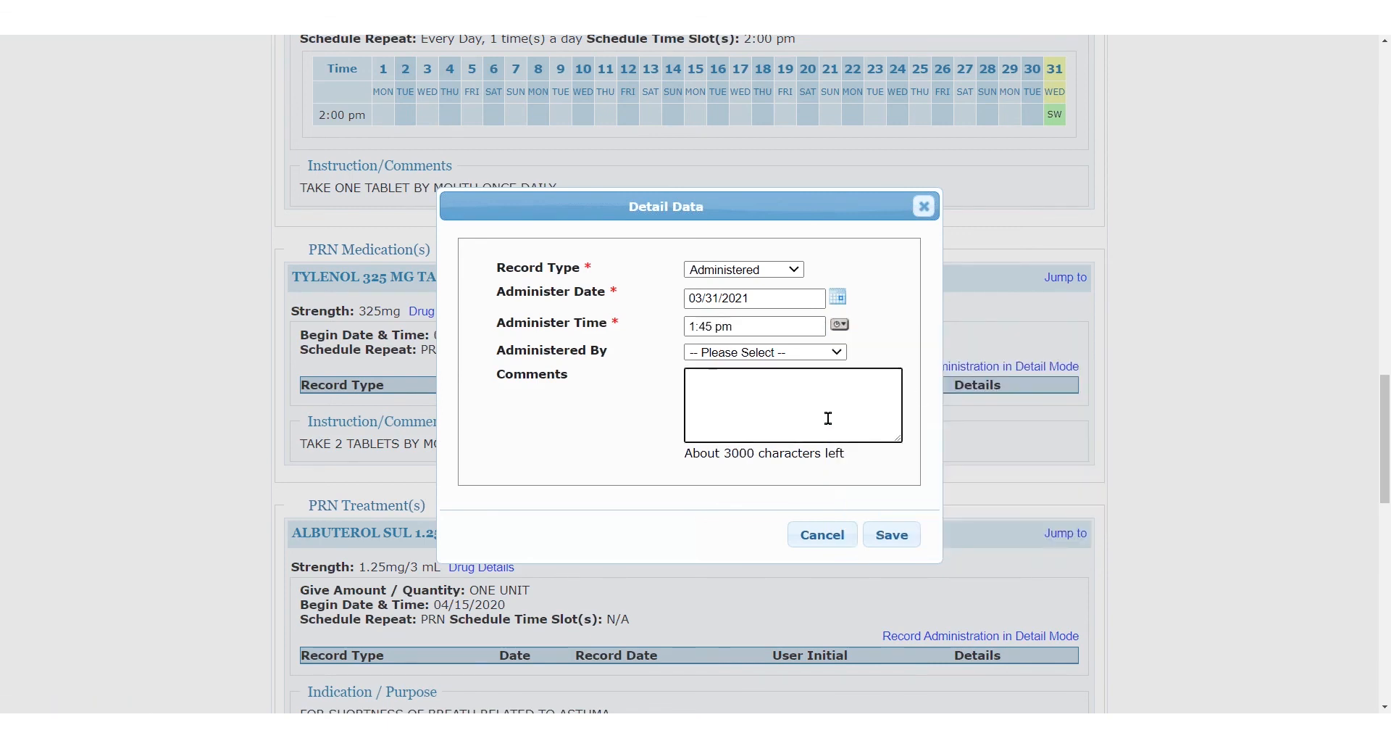
text(C/O of knee pain)
click(892, 535)
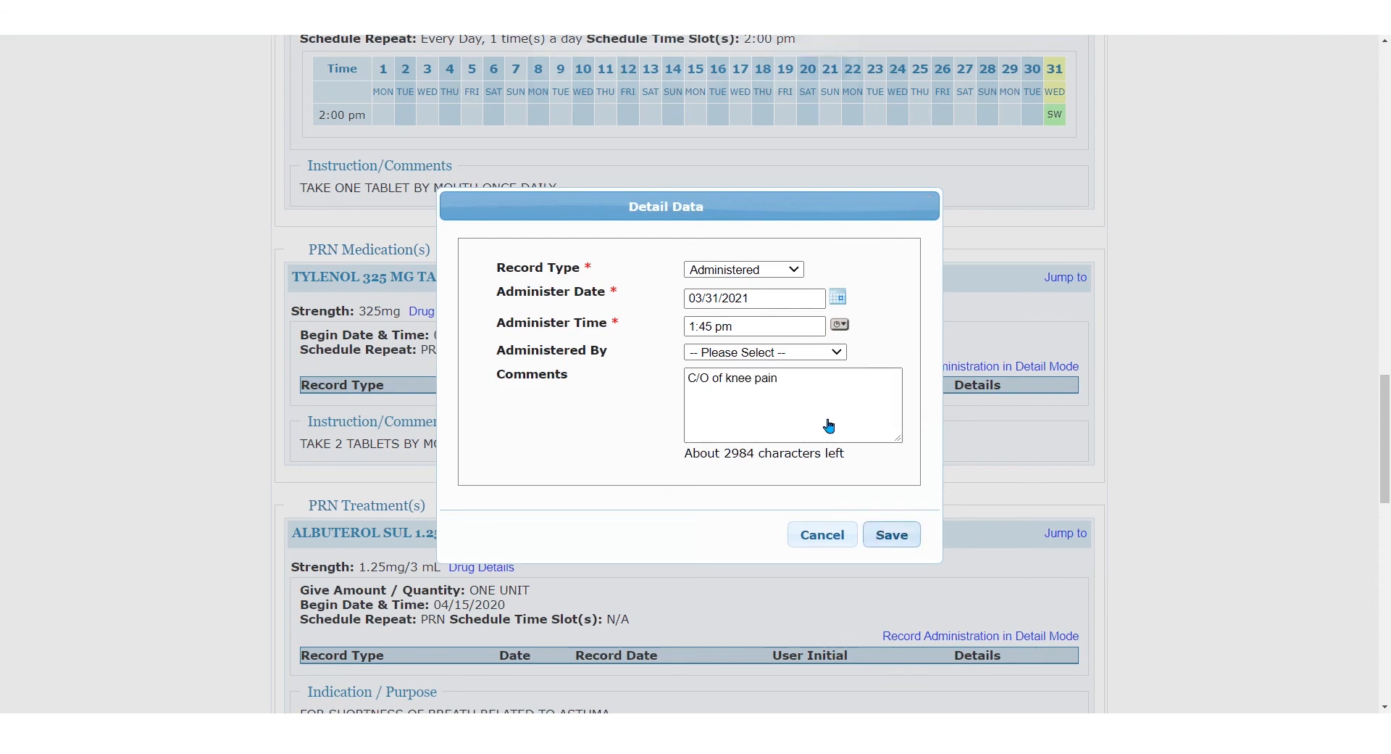
click(823, 79)
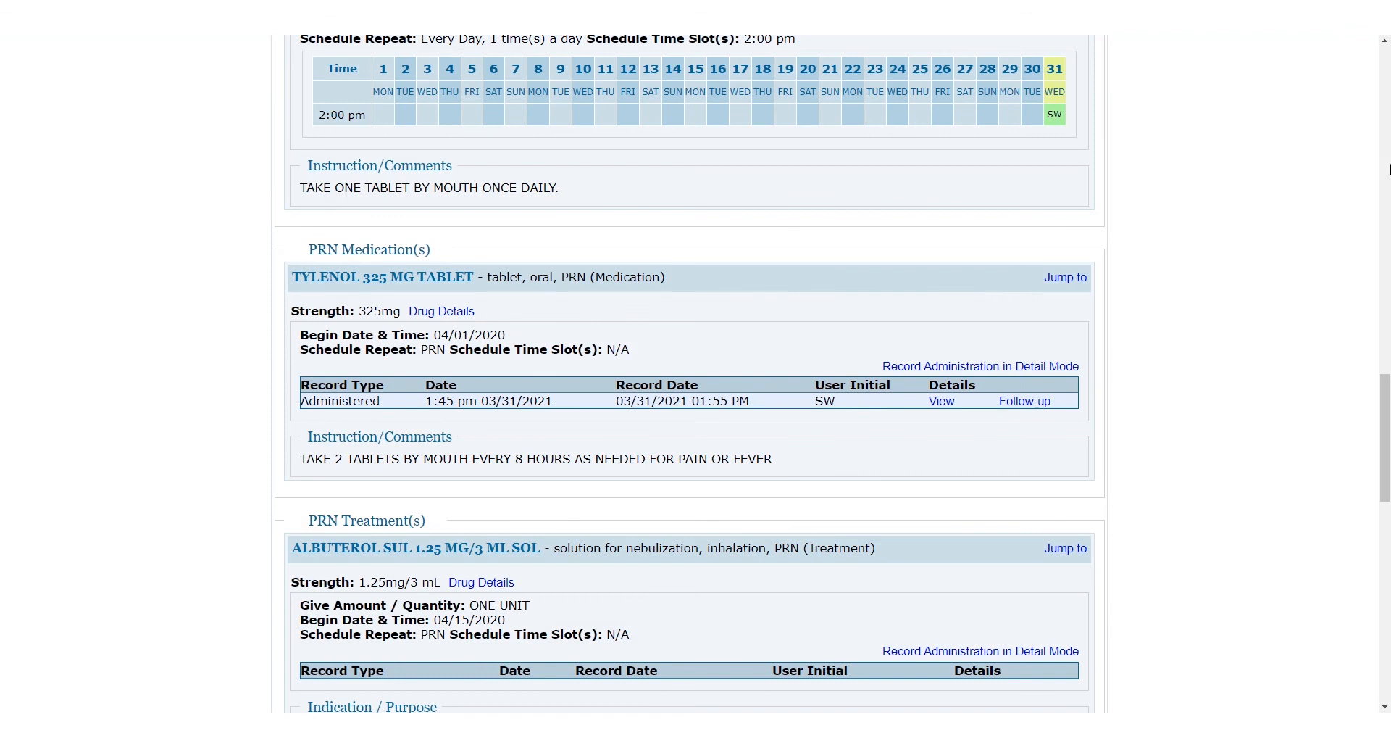
- Return to the dashboard and check the To Do list for pharmacy messages awaiting acknowledgement
click(1387, 76)
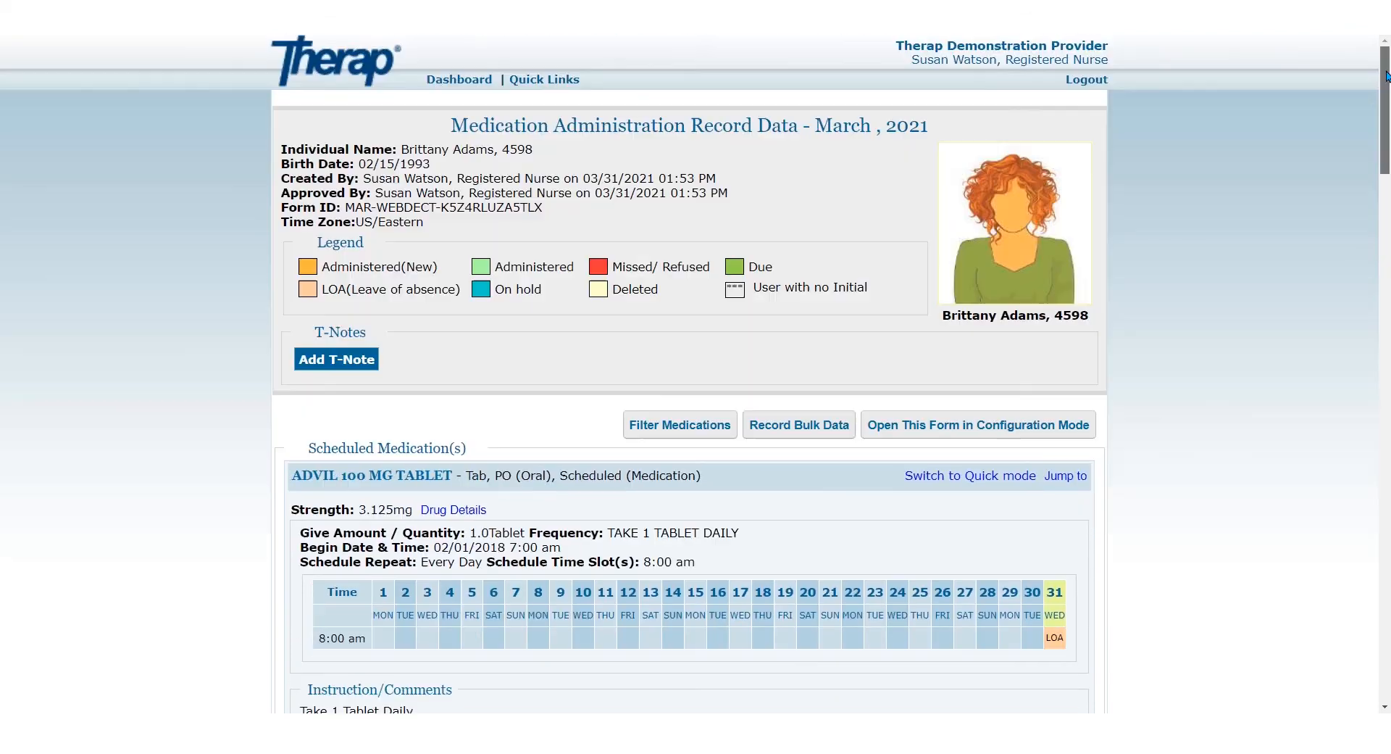
click(461, 88)
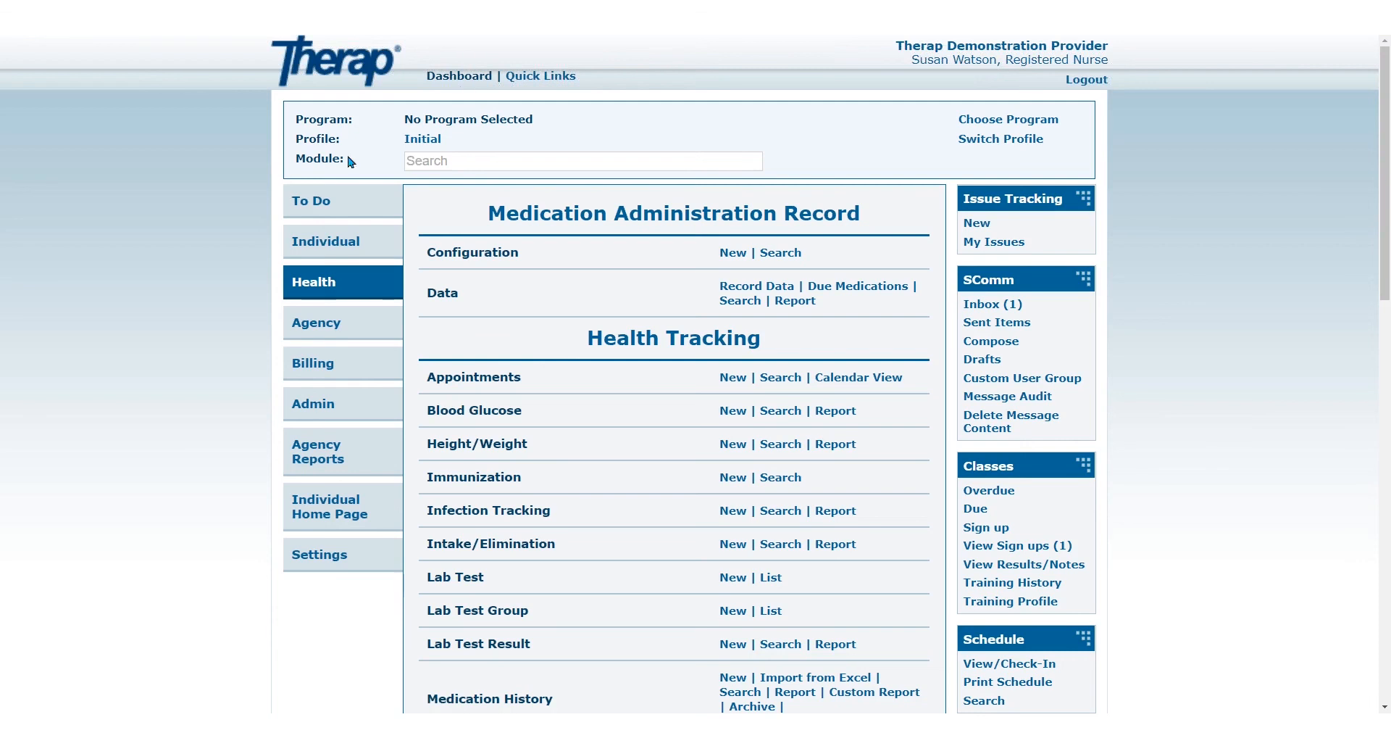
click(317, 201)
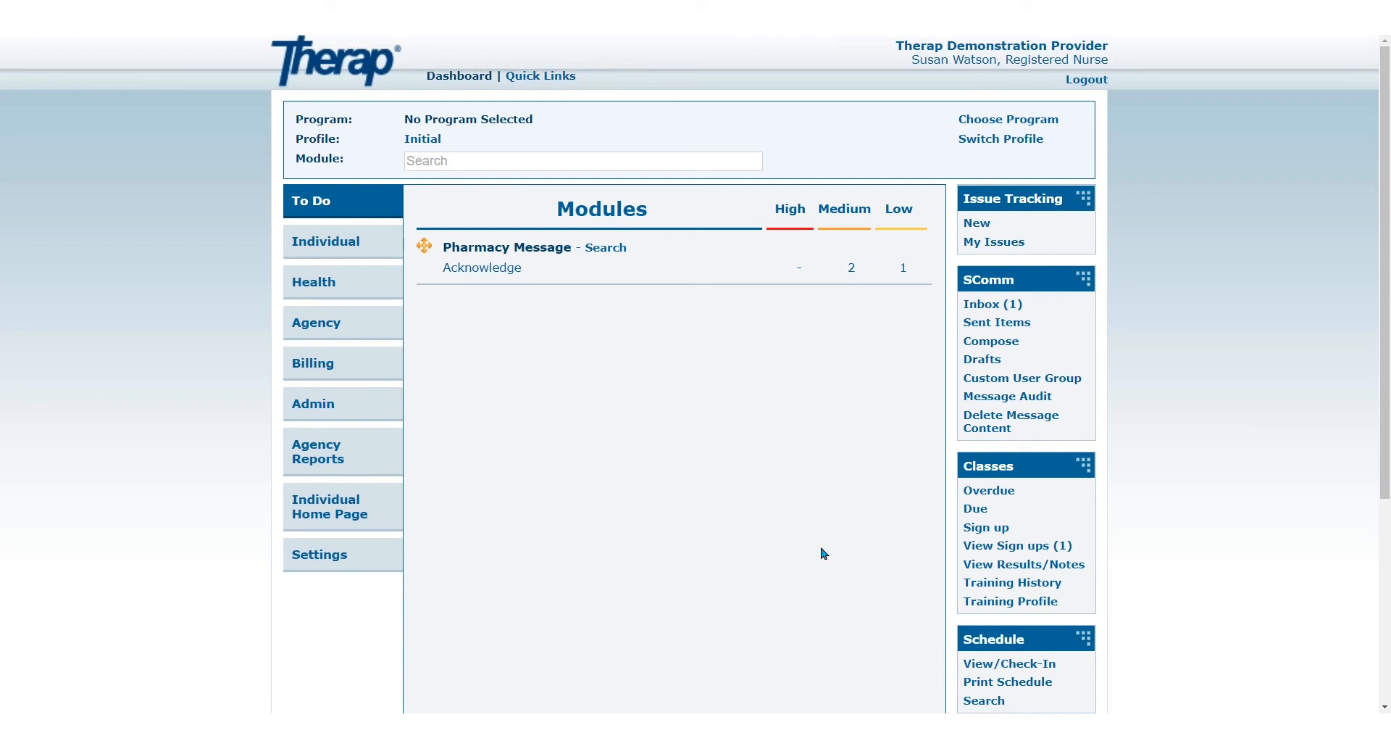
- Start a new Medication Administration Record configuration in the Homemaker program
click(318, 290)
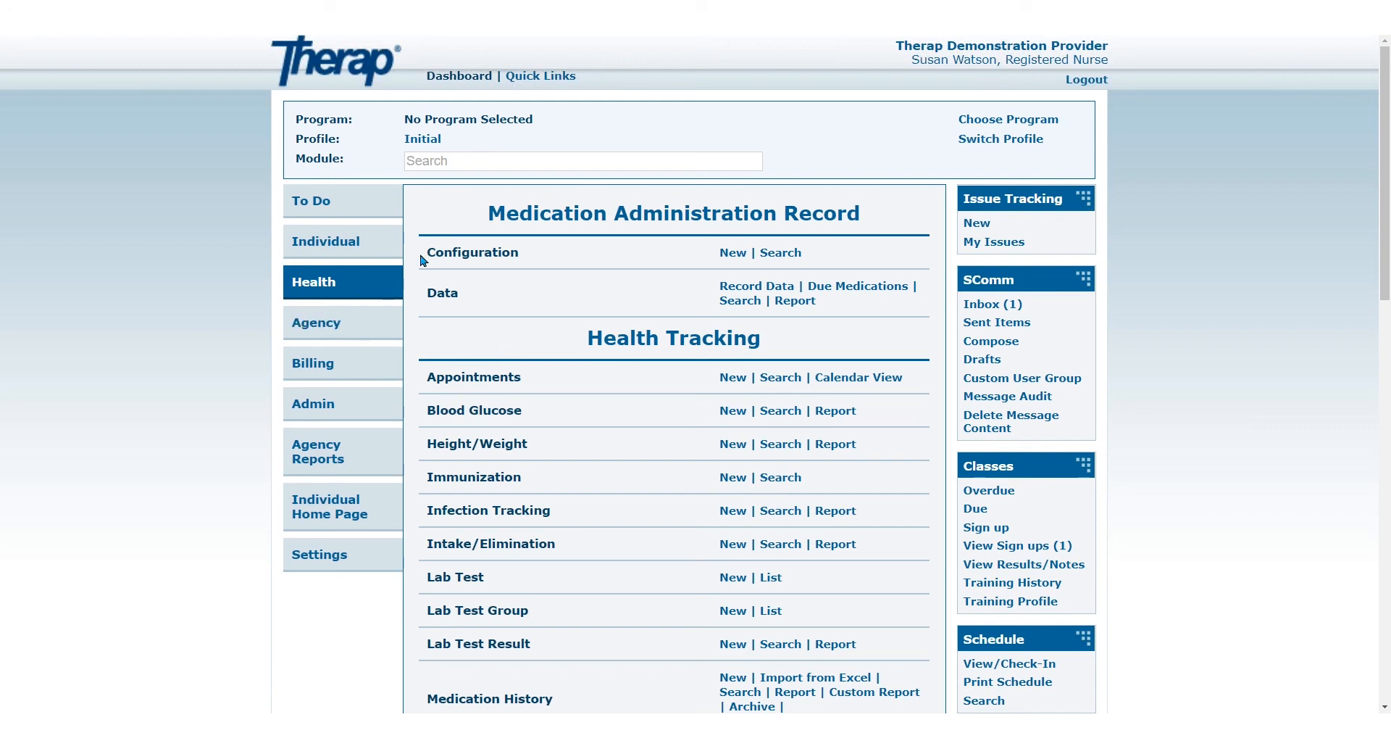
double_click(469, 253)
click(732, 255)
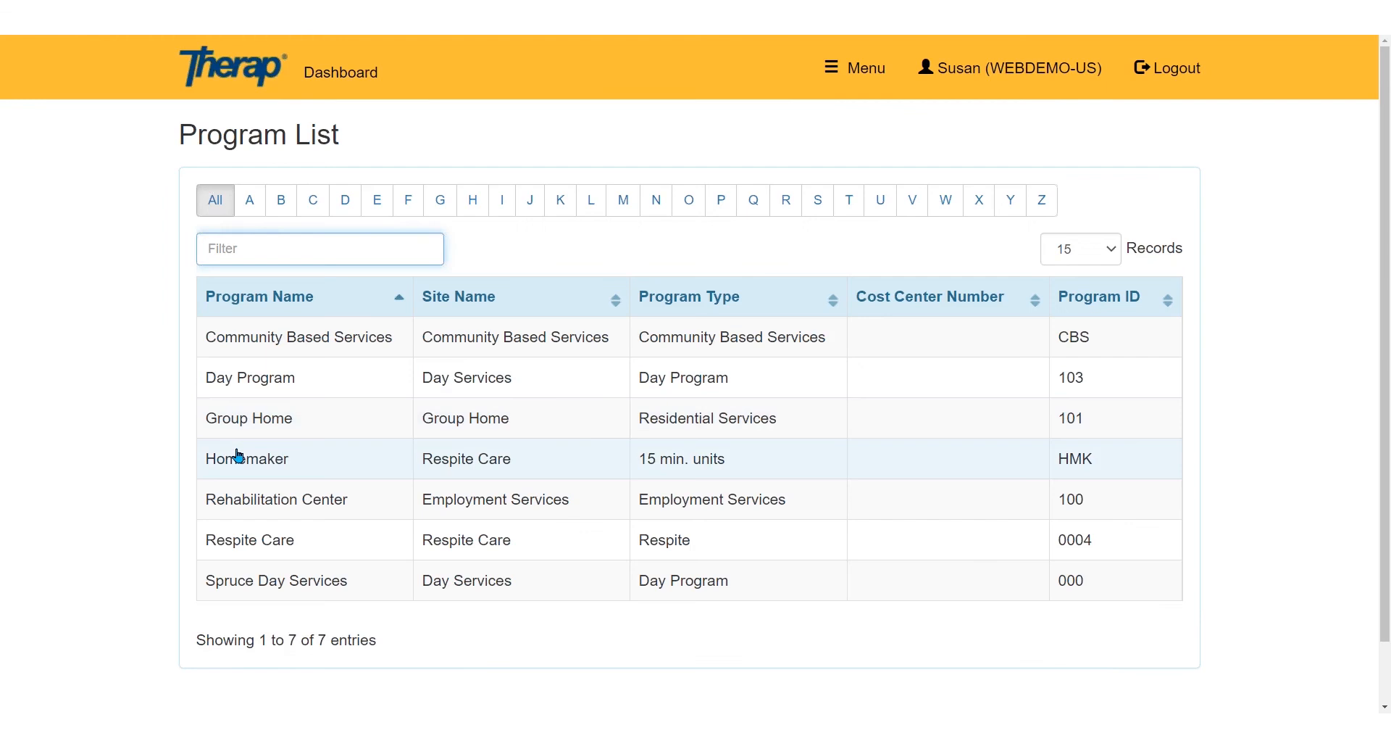
click(239, 456)
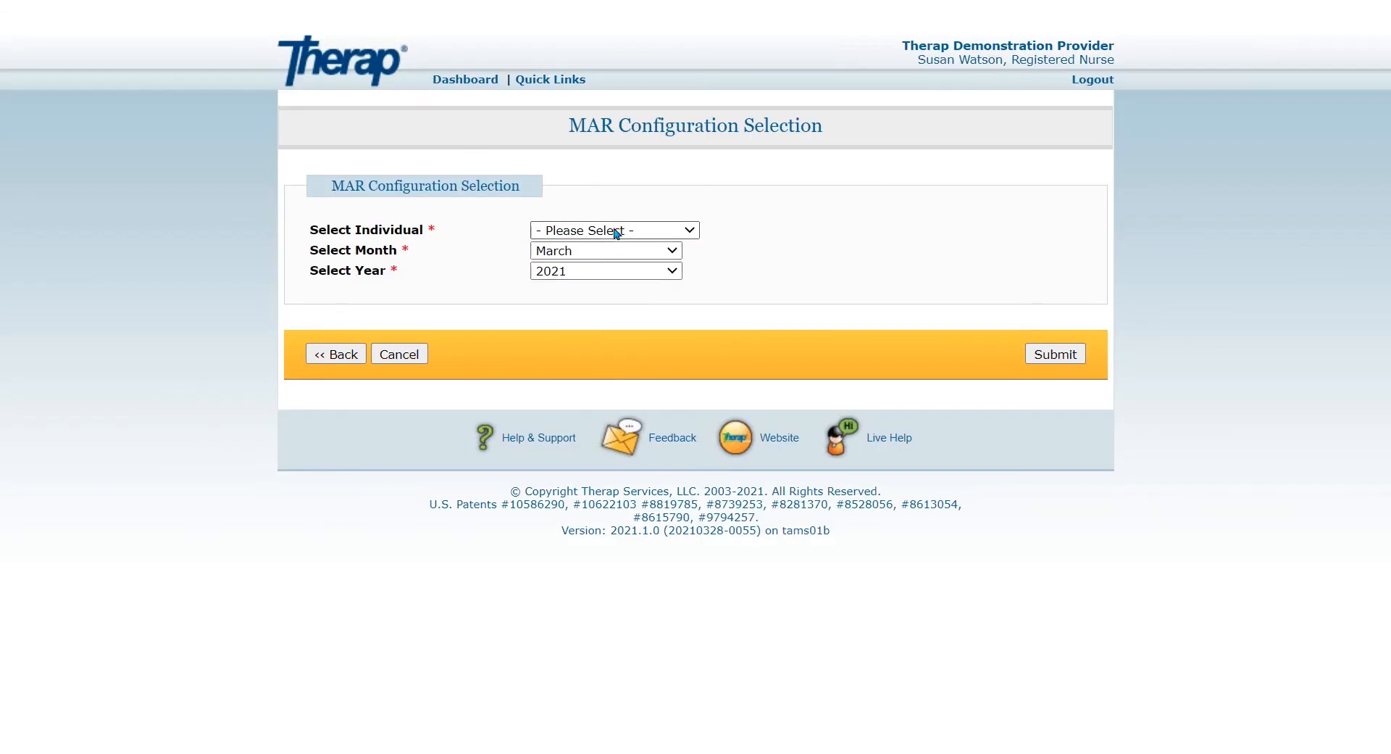
- Select the individual and May 2021 for the MAR configuration and submit the selection
click(615, 232)
click(616, 261)
click(617, 252)
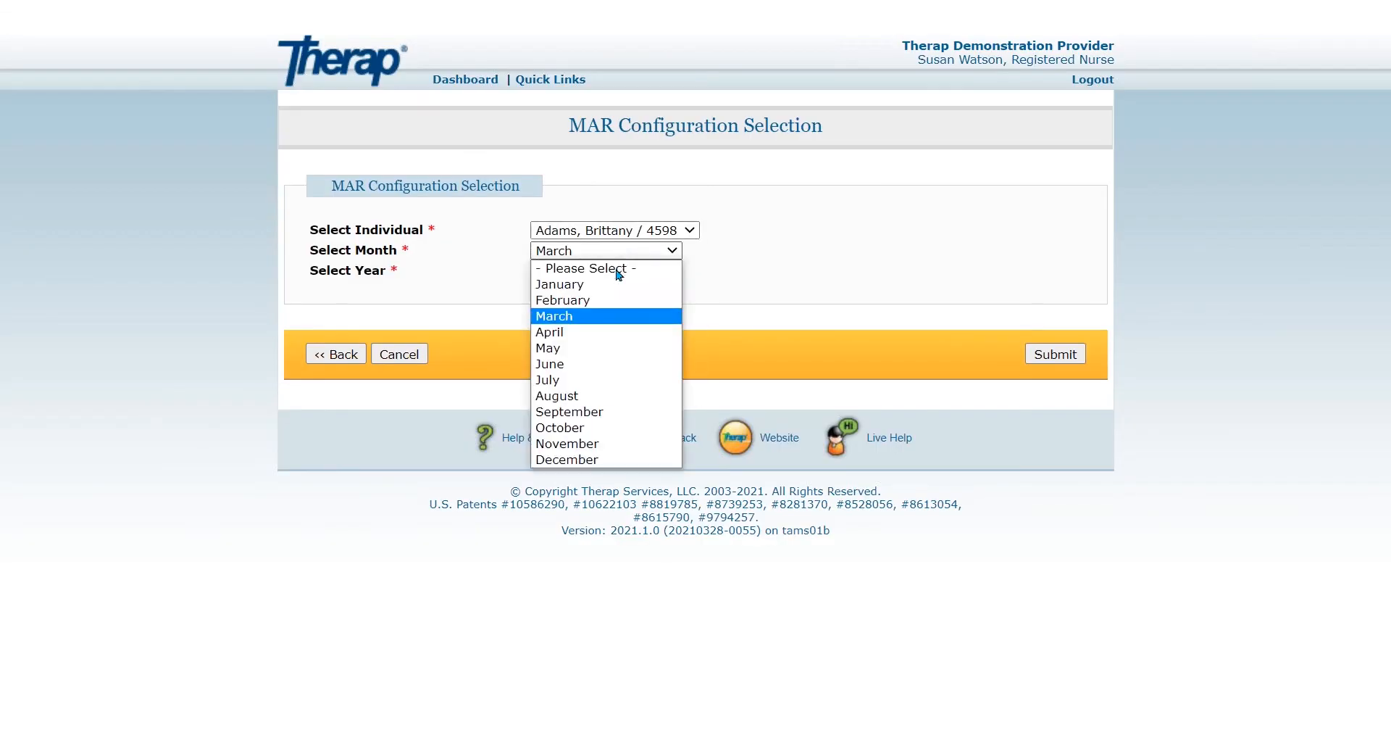
click(593, 349)
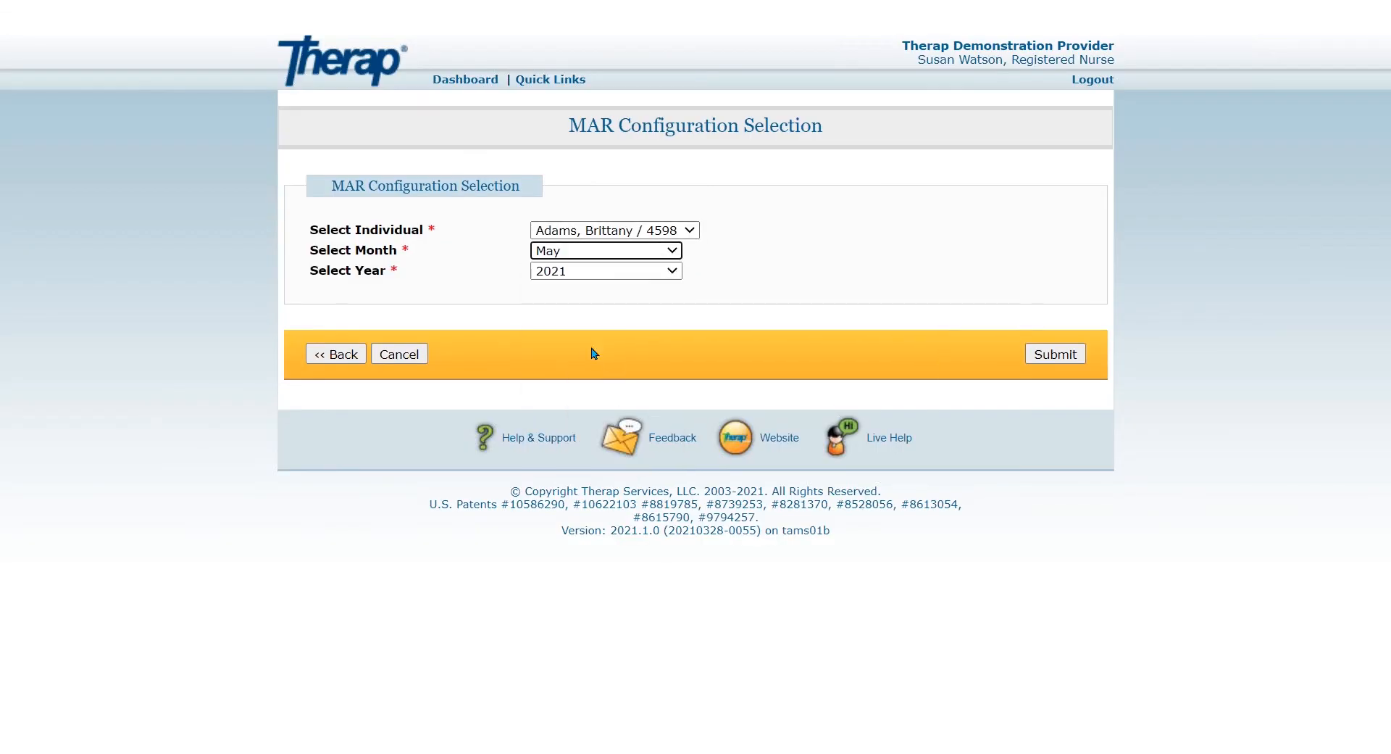
click(1039, 352)
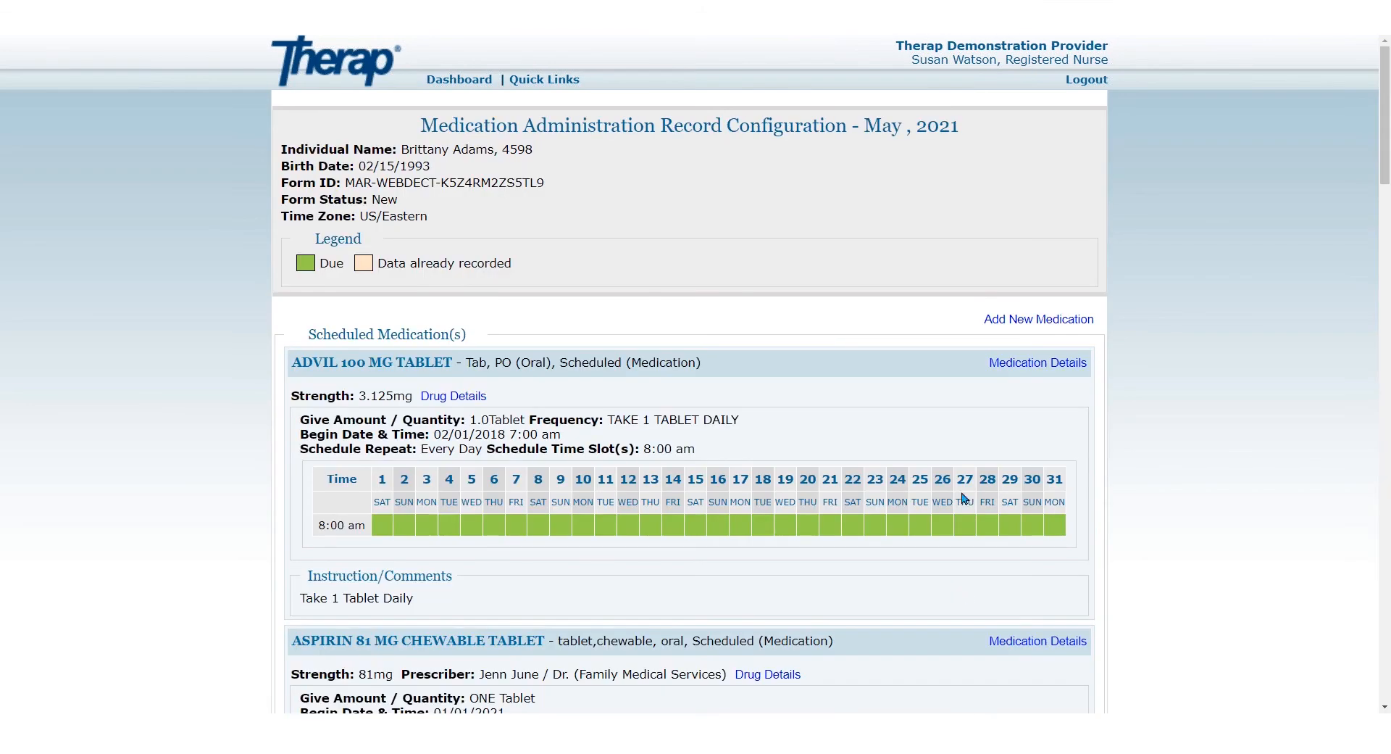
- Review the scheduled, PRN and diagnosis sections of the May 2021 MAR configuration and approve the form
scroll(1041, 429, down, 2)
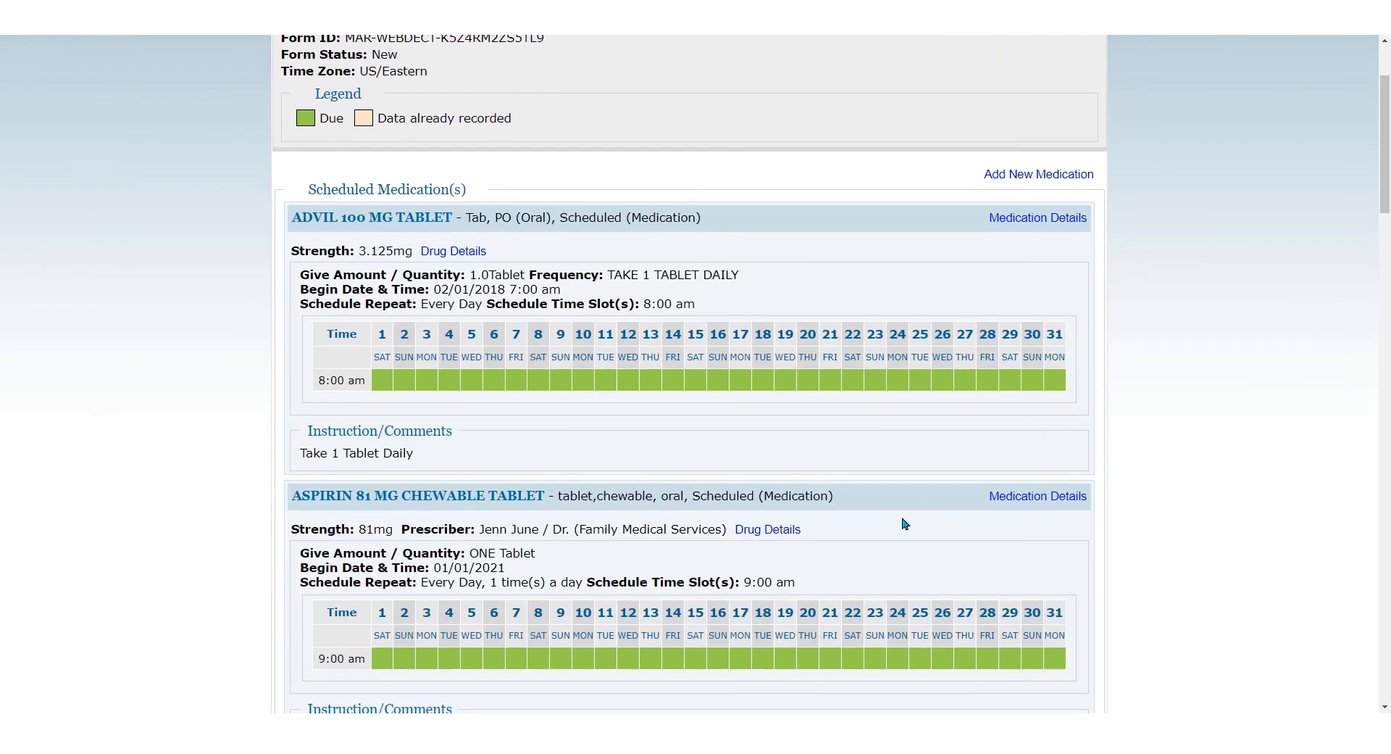
scroll(917, 522, down, 3)
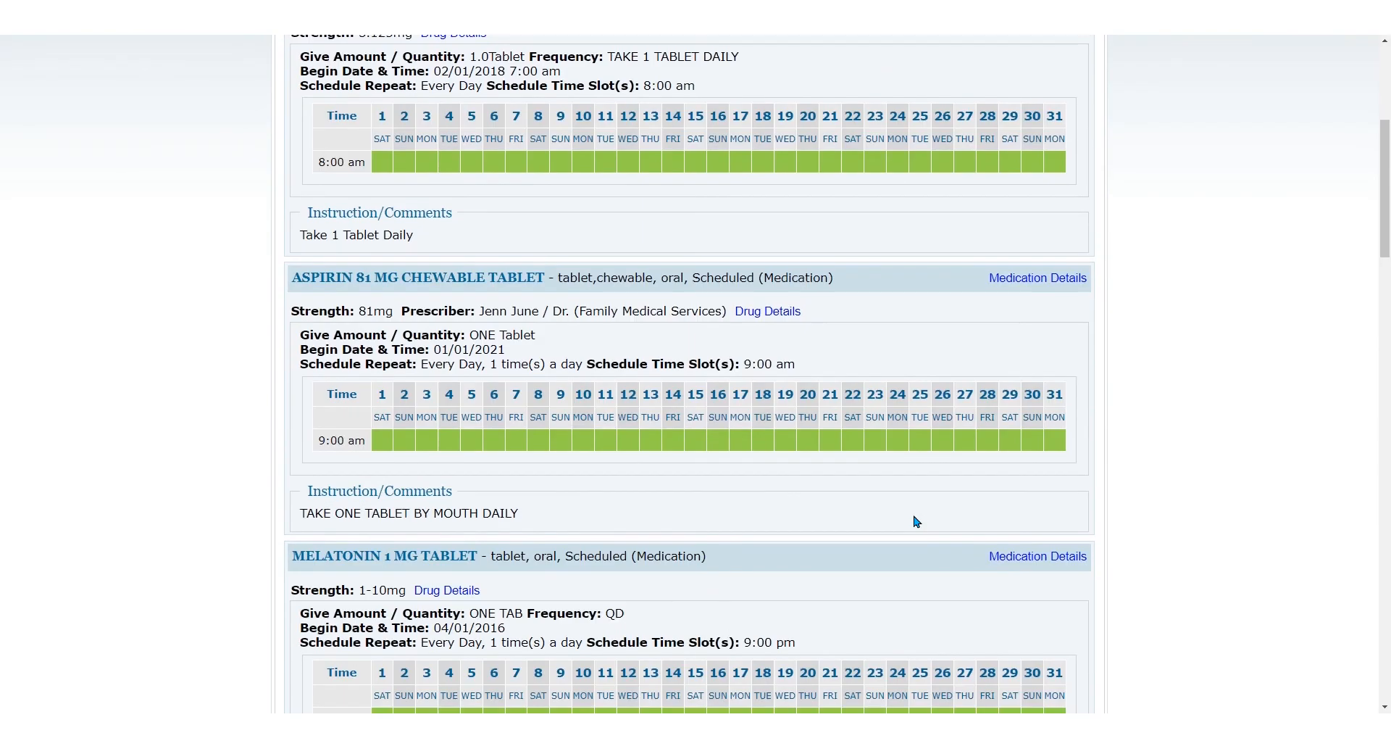
scroll(917, 522, down, 2)
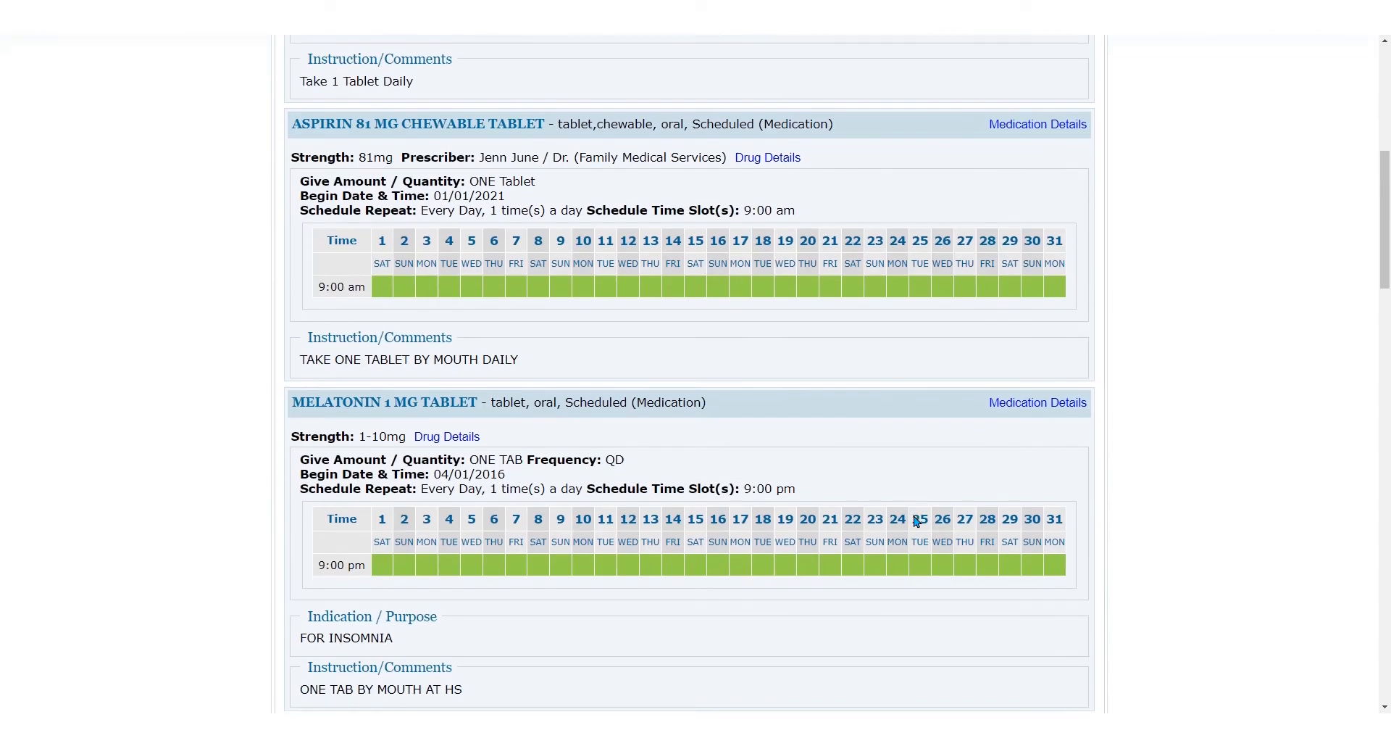
scroll(916, 521, down, 1)
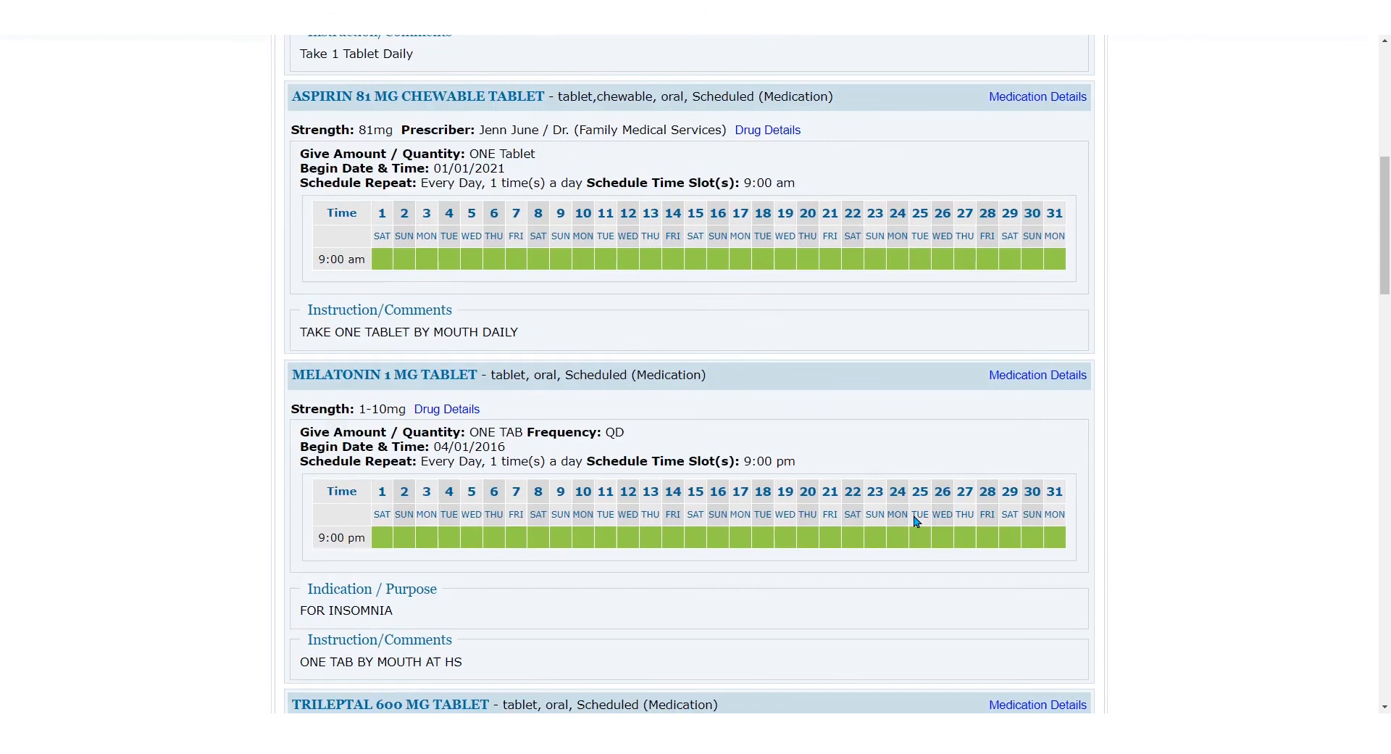
scroll(917, 522, down, 15)
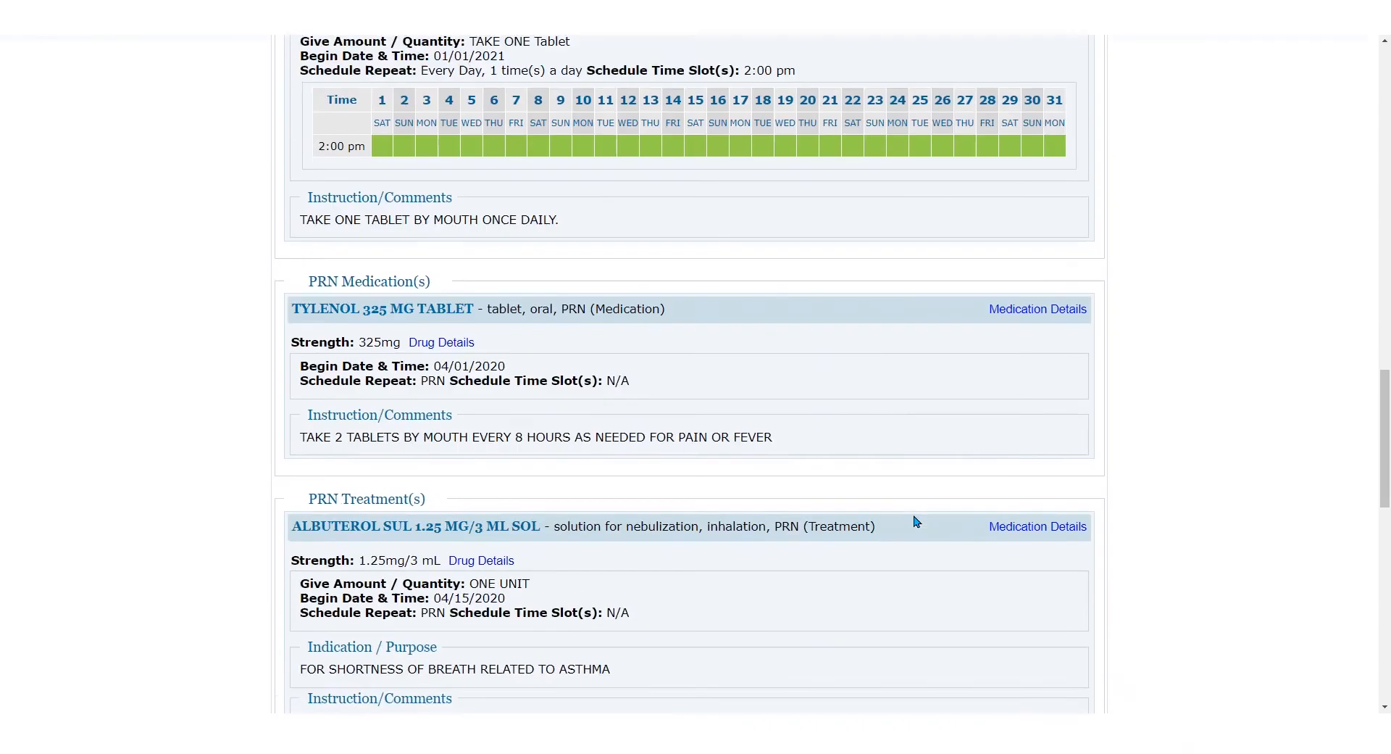
scroll(917, 522, down, 14)
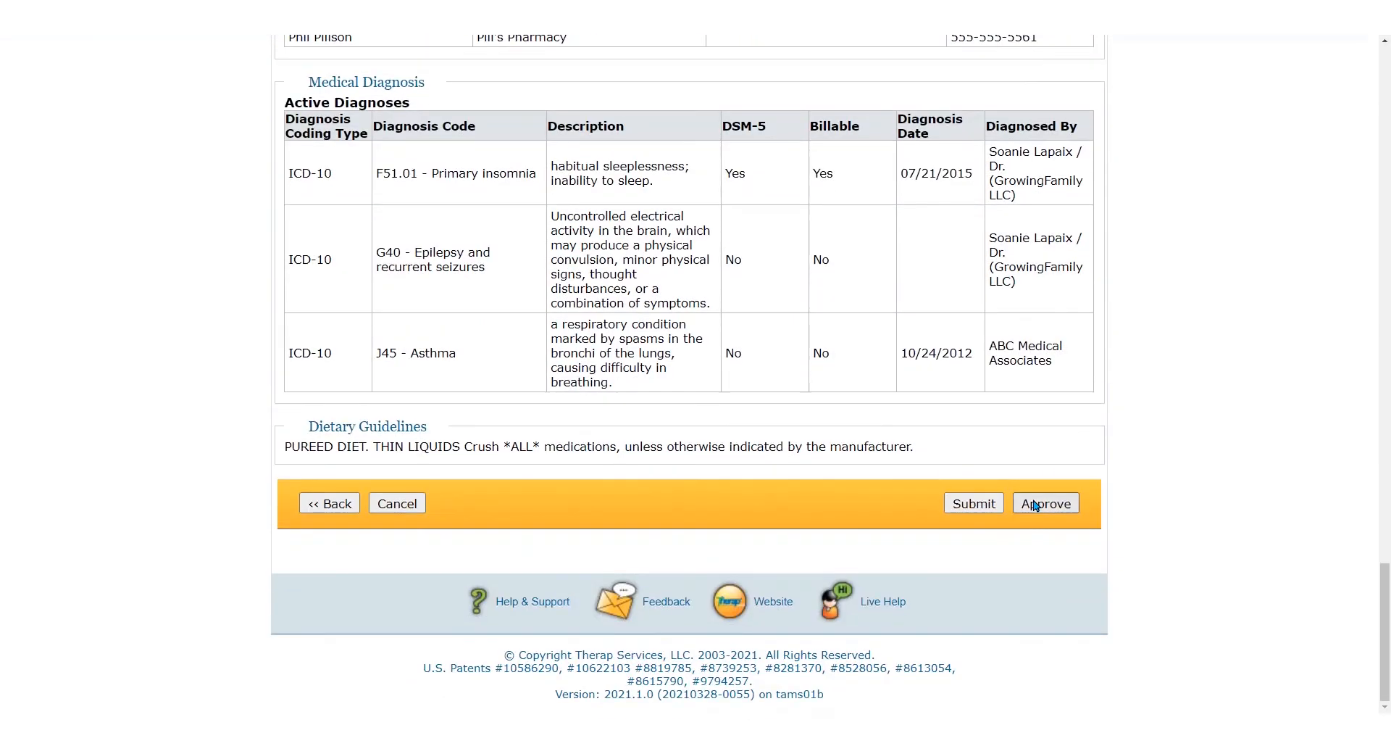
click(1035, 505)
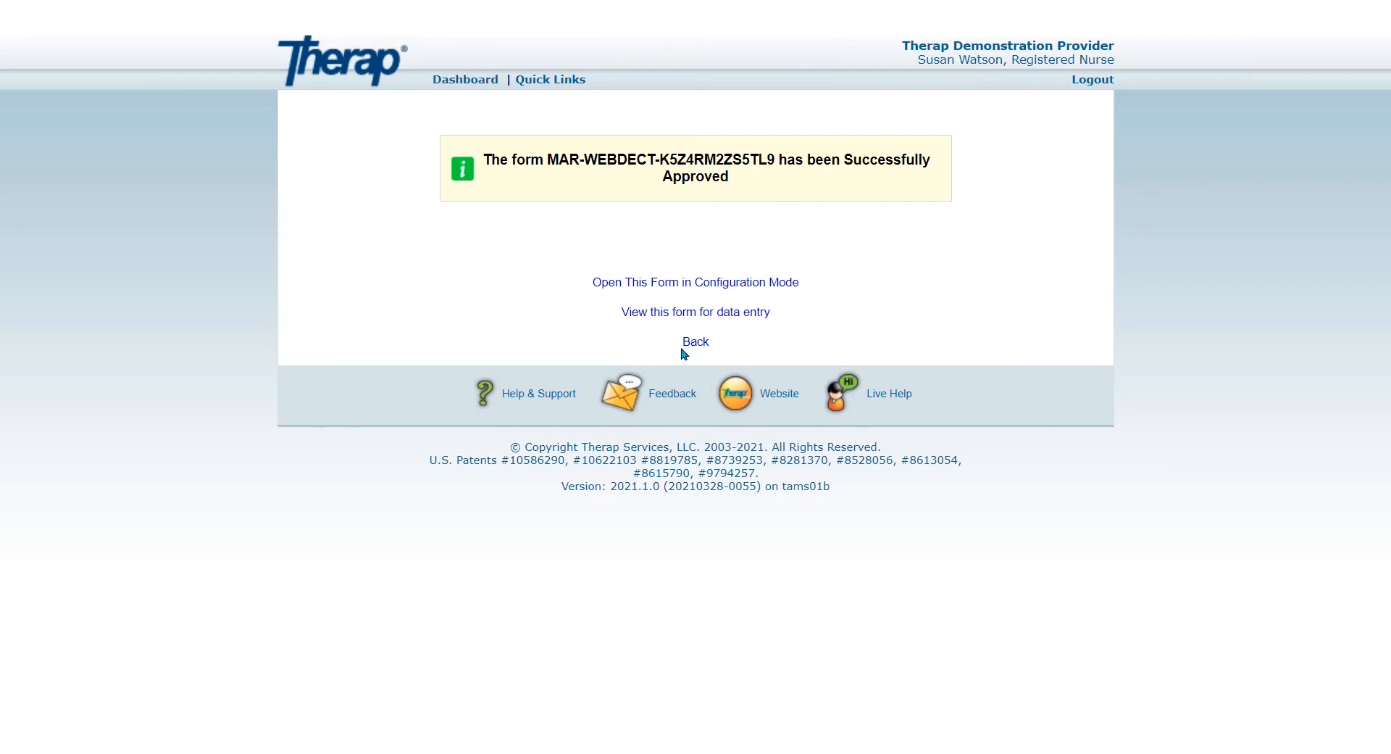
- Reopen the approved May 2021 MAR in configuration mode and open the medication details of TYLENOL 325 MG TABLET
click(712, 290)
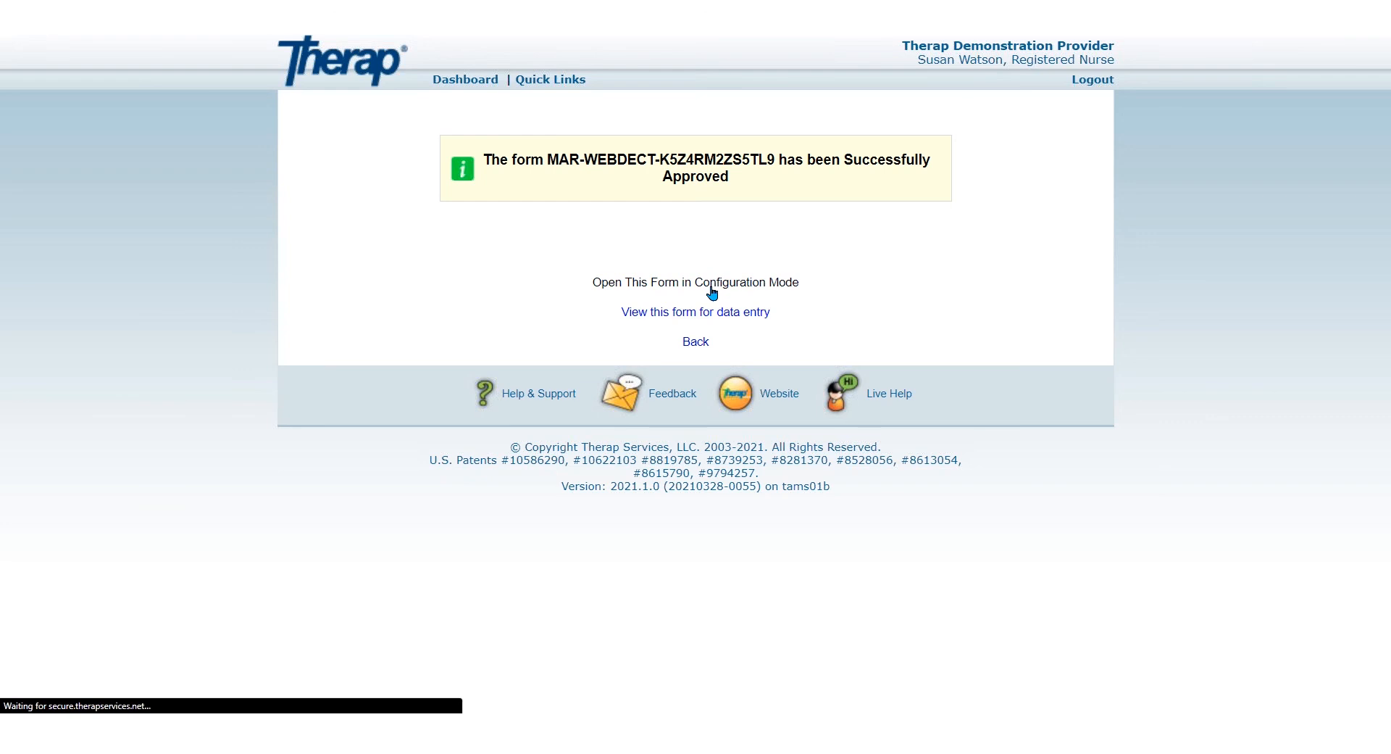
scroll(670, 406, down, 1)
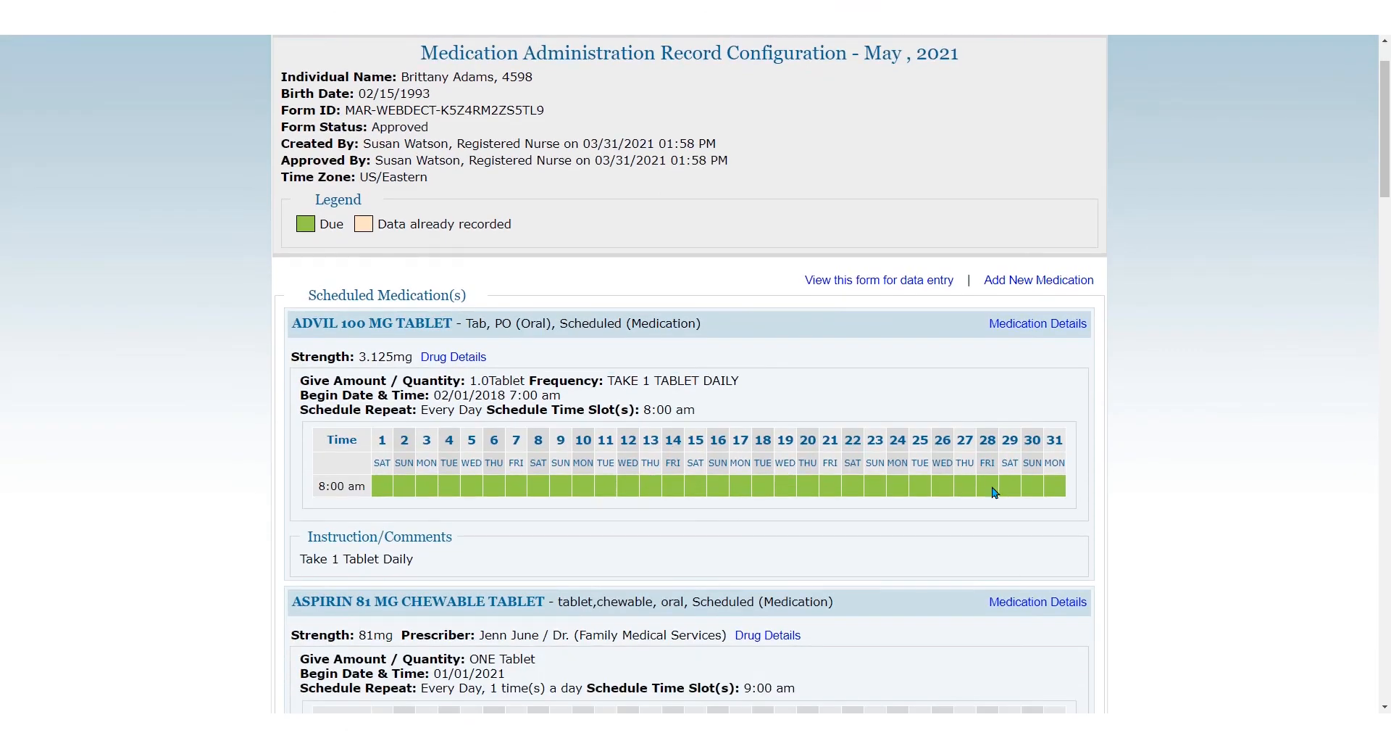
scroll(994, 492, down, 10)
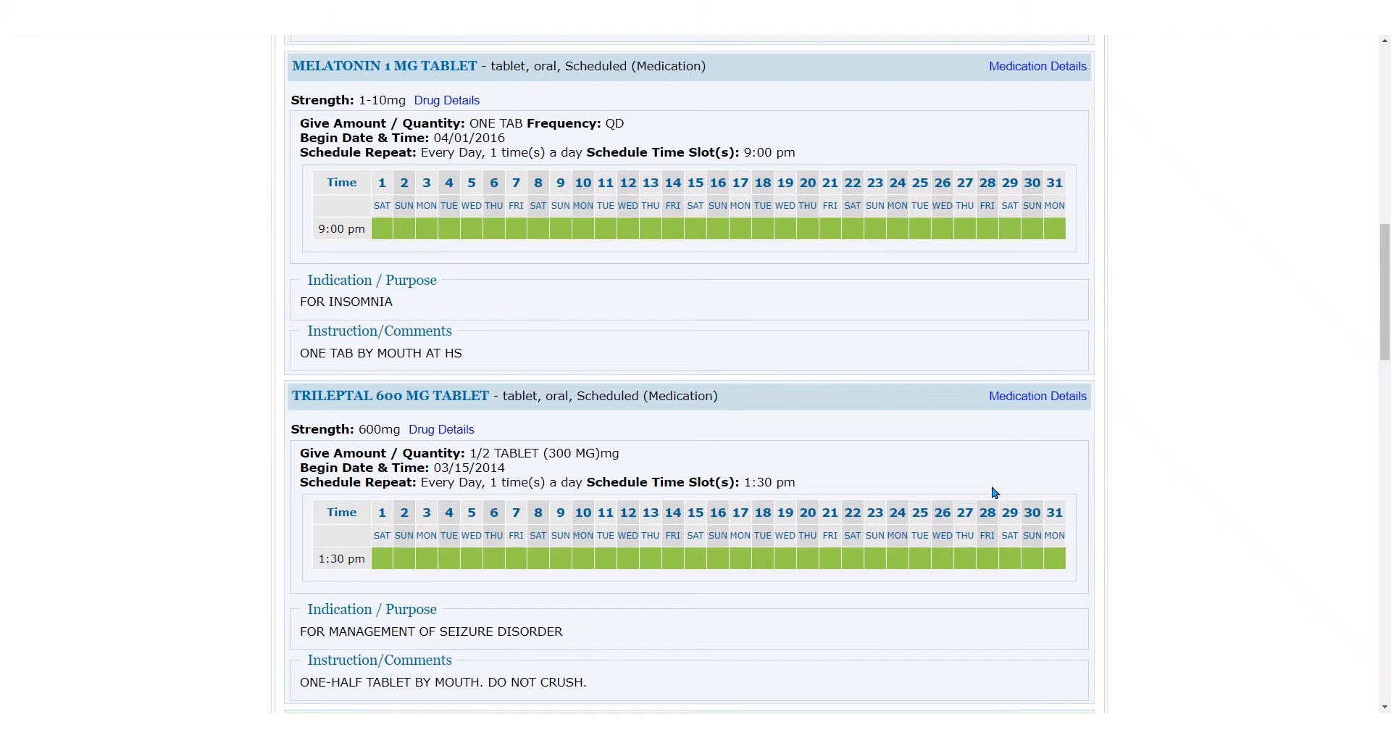
scroll(994, 492, down, 10)
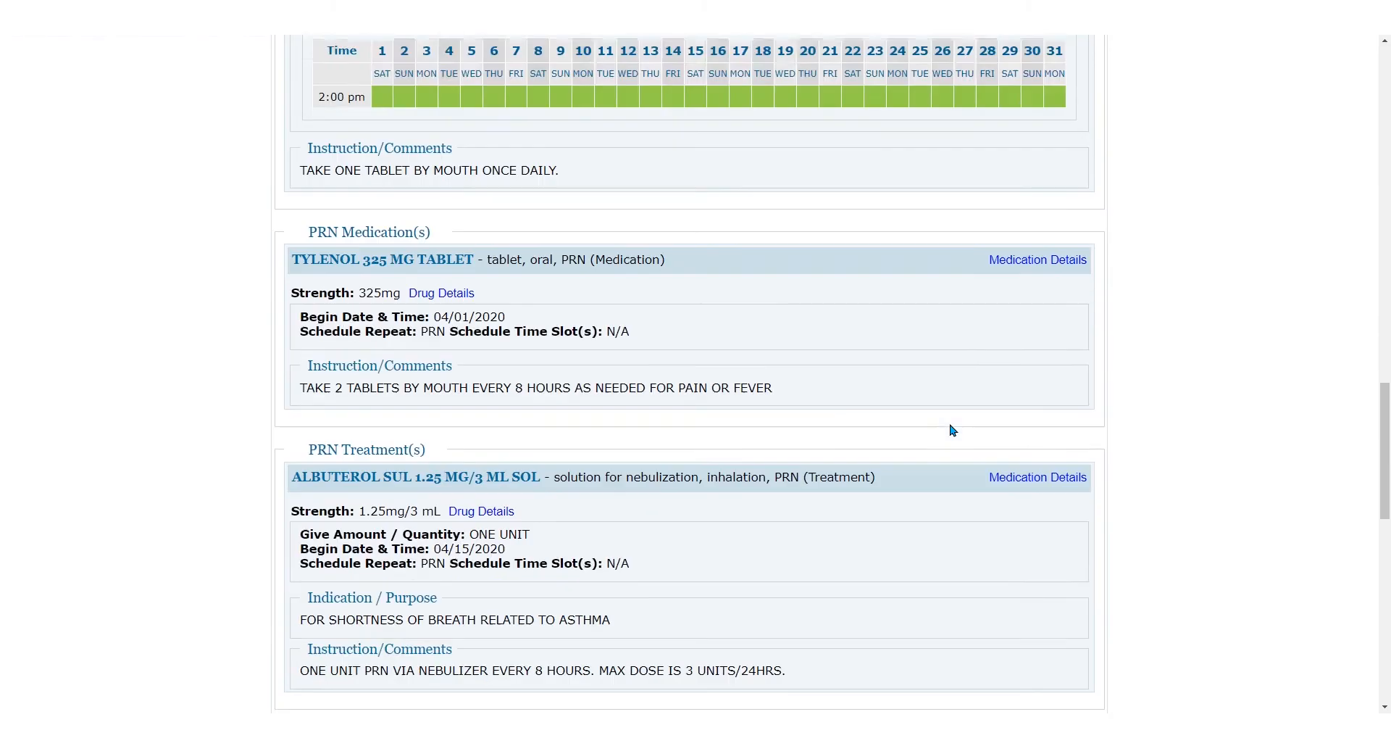
click(1051, 197)
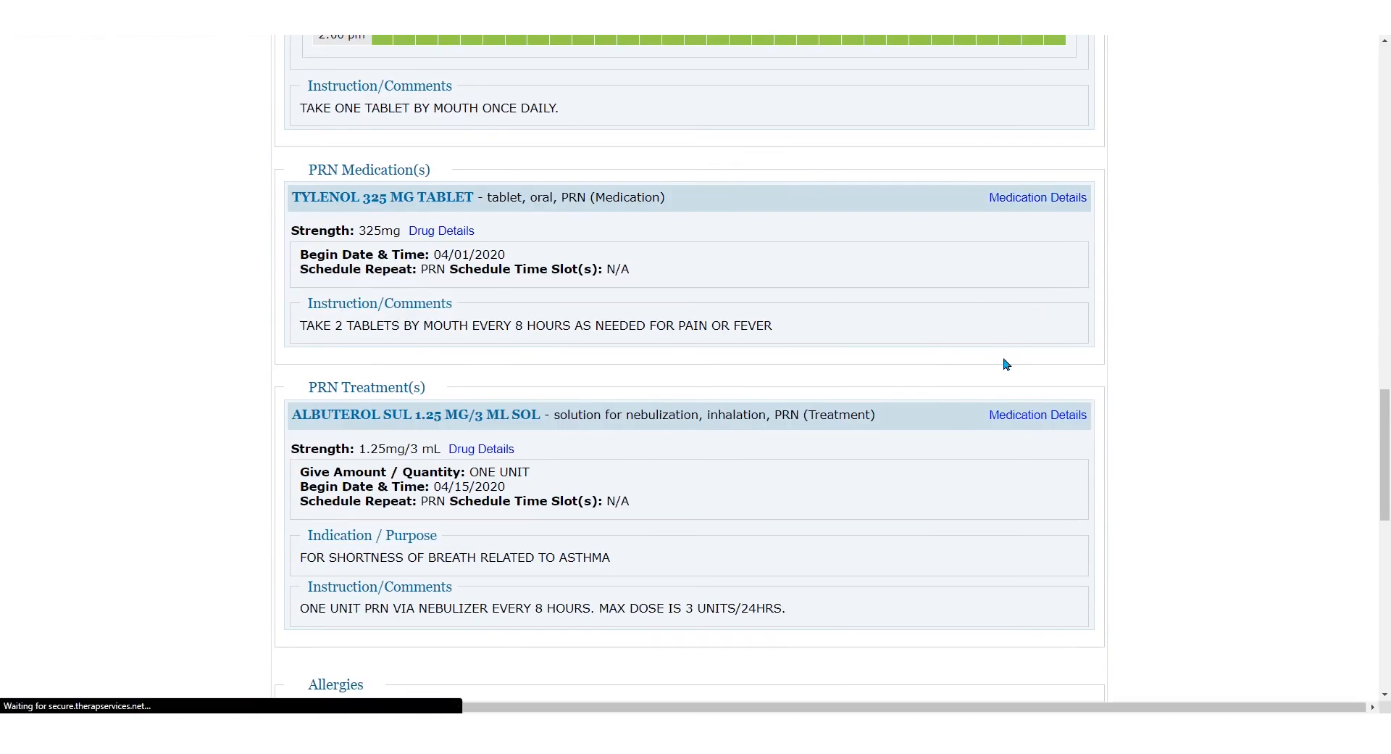
- Discontinue the TYLENOL 325 MG TABLET medication history form with the discontinuance reason "d/c"
scroll(971, 451, down, 15)
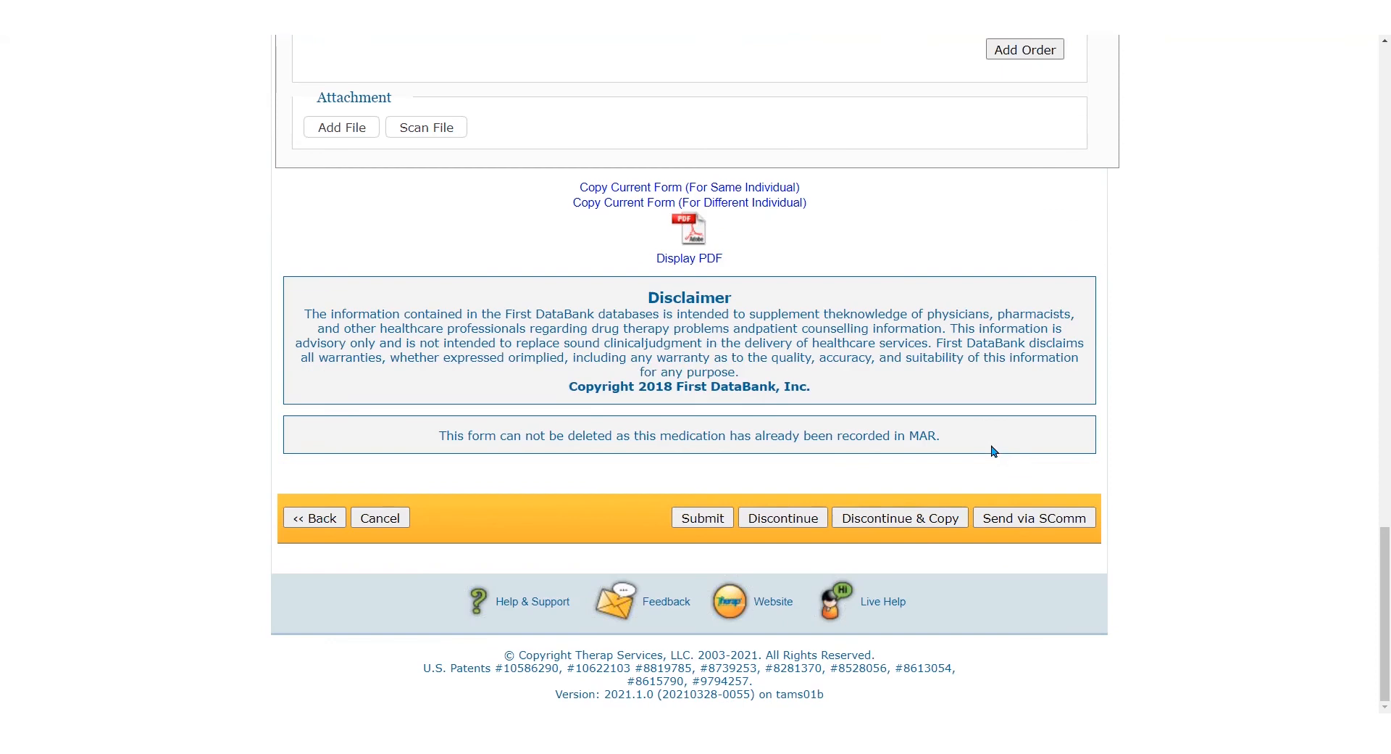
click(817, 519)
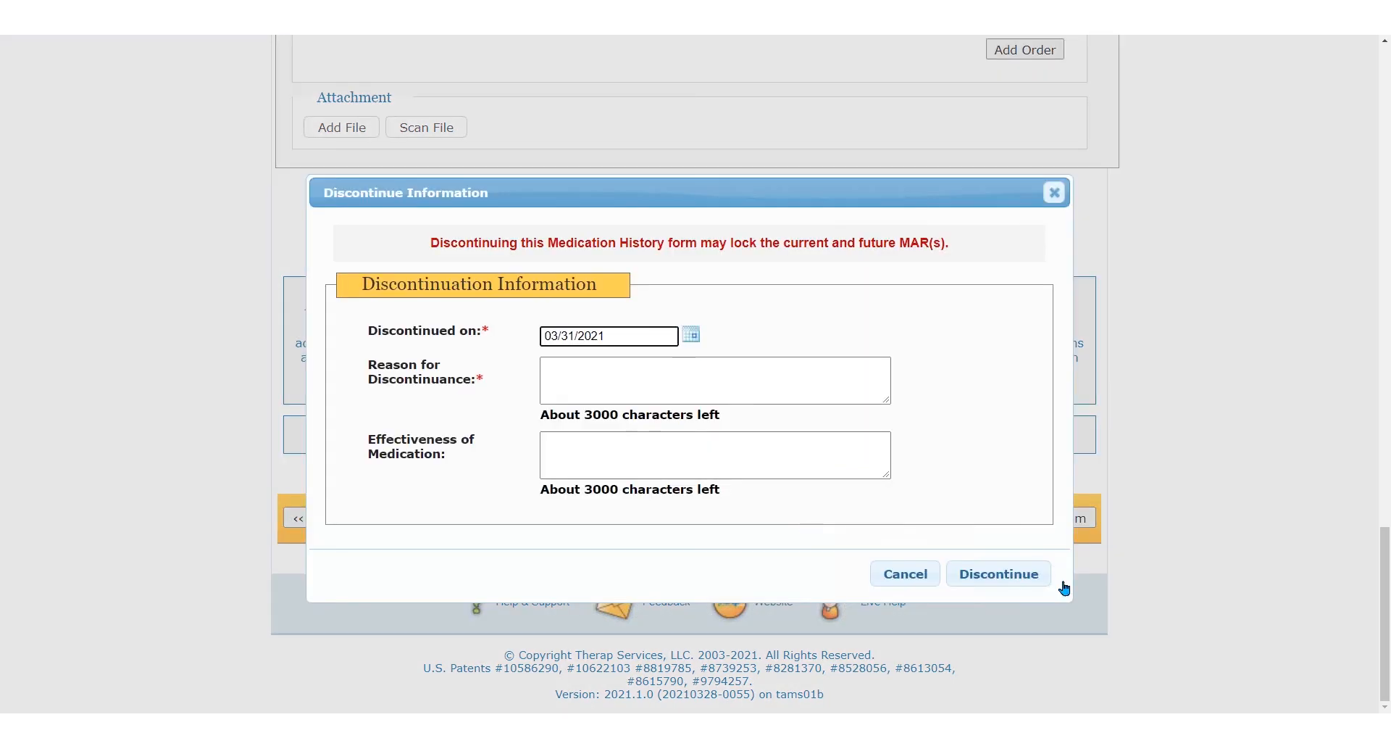
click(986, 577)
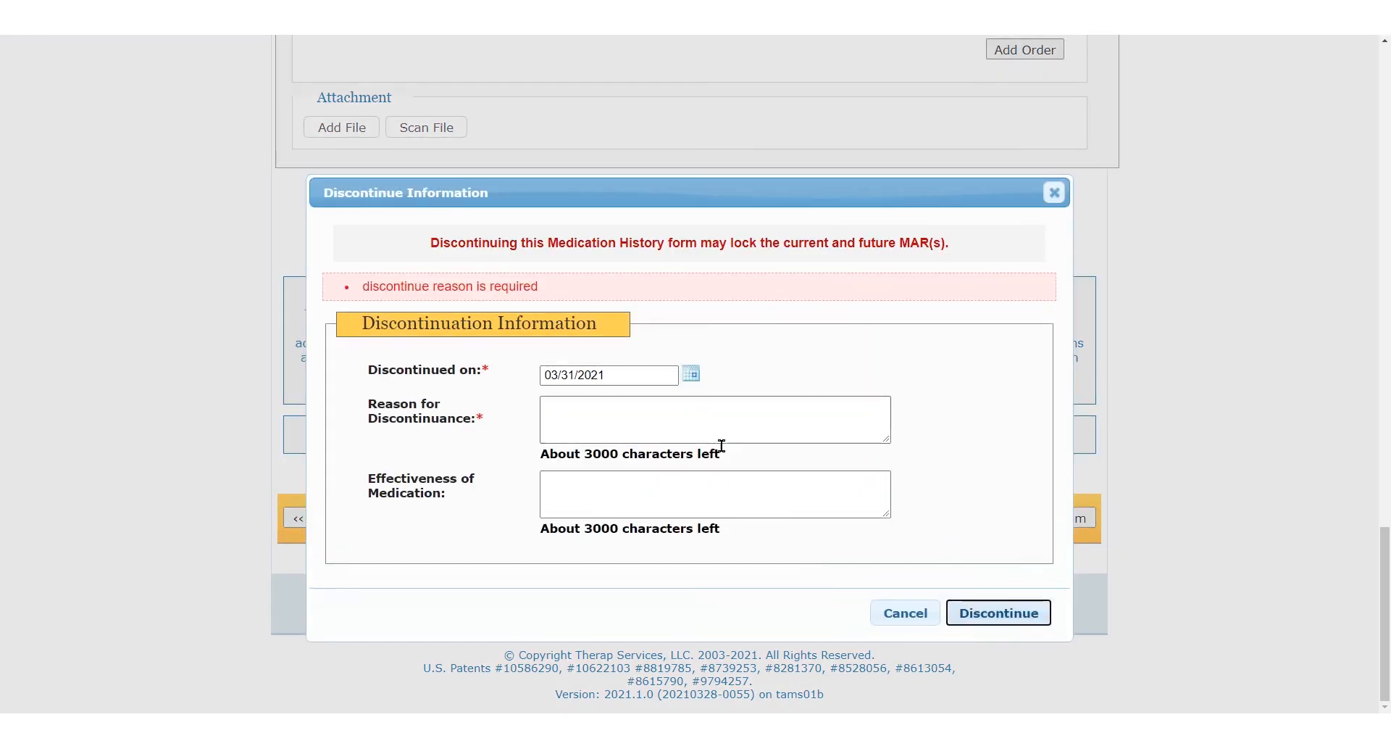
click(673, 429)
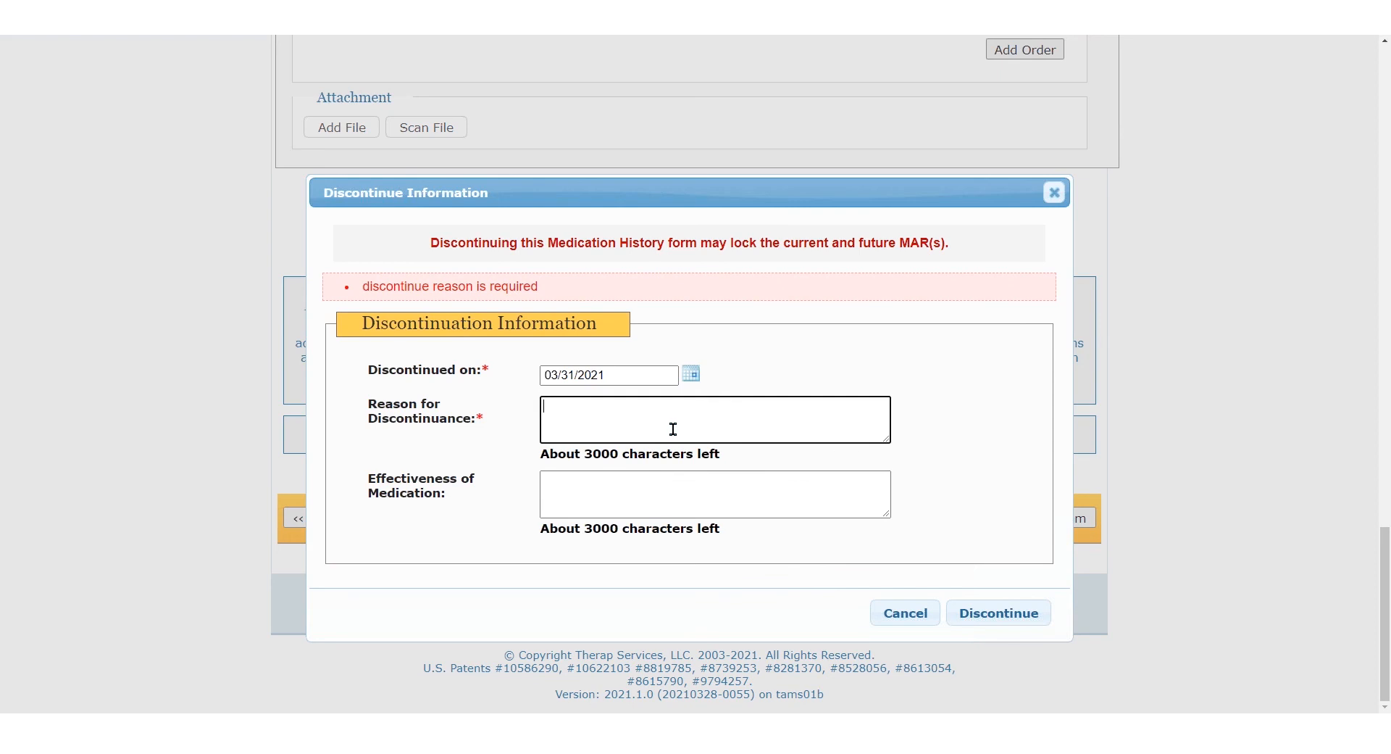
text(d/c)
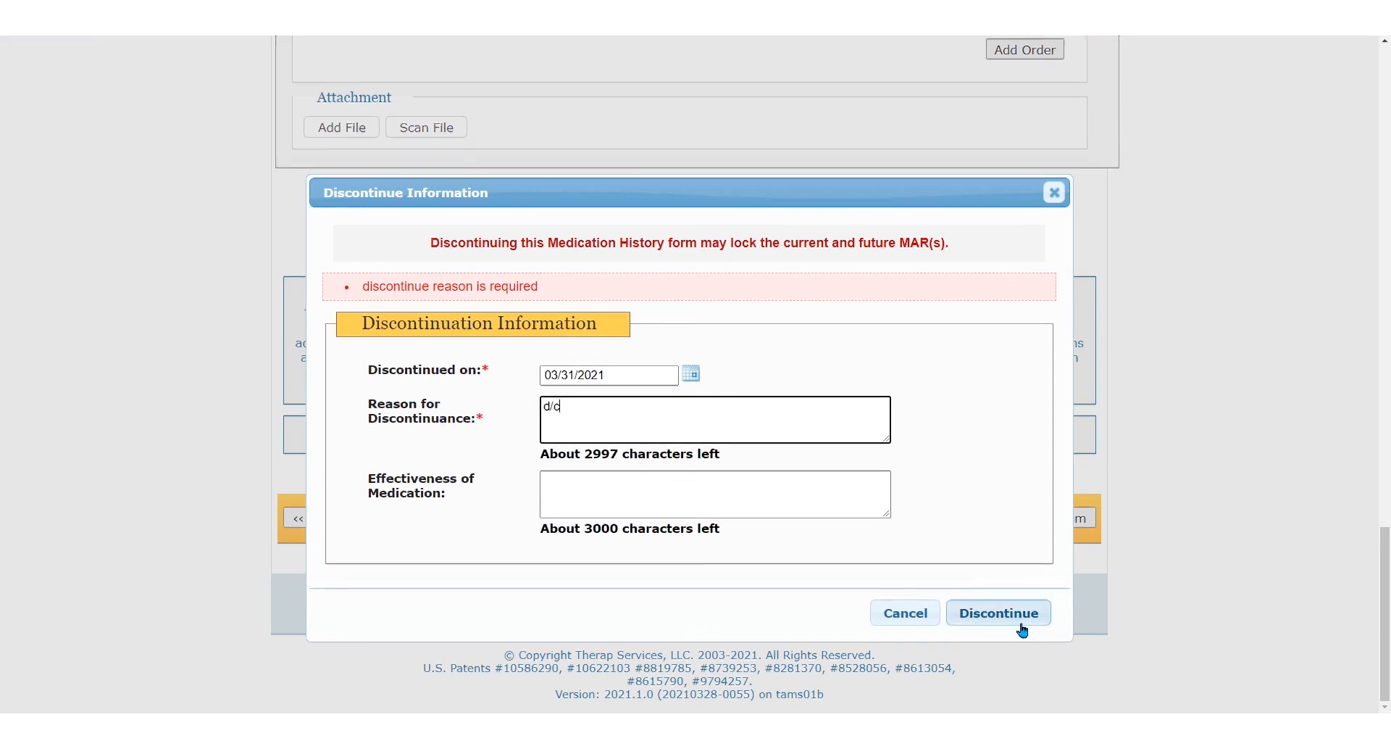
click(1021, 624)
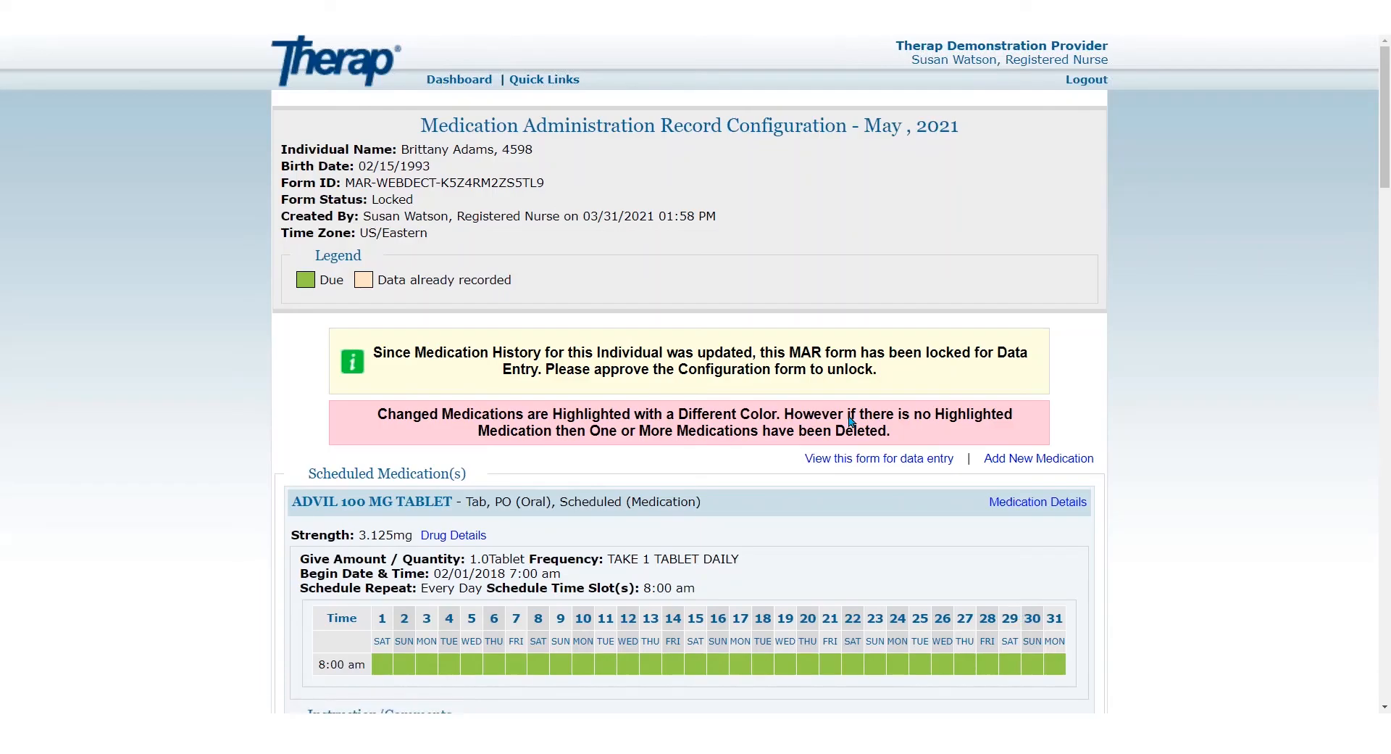
- Approve the locked May 2021 MAR configuration to unlock it for data entry
scroll(852, 420, down, 20)
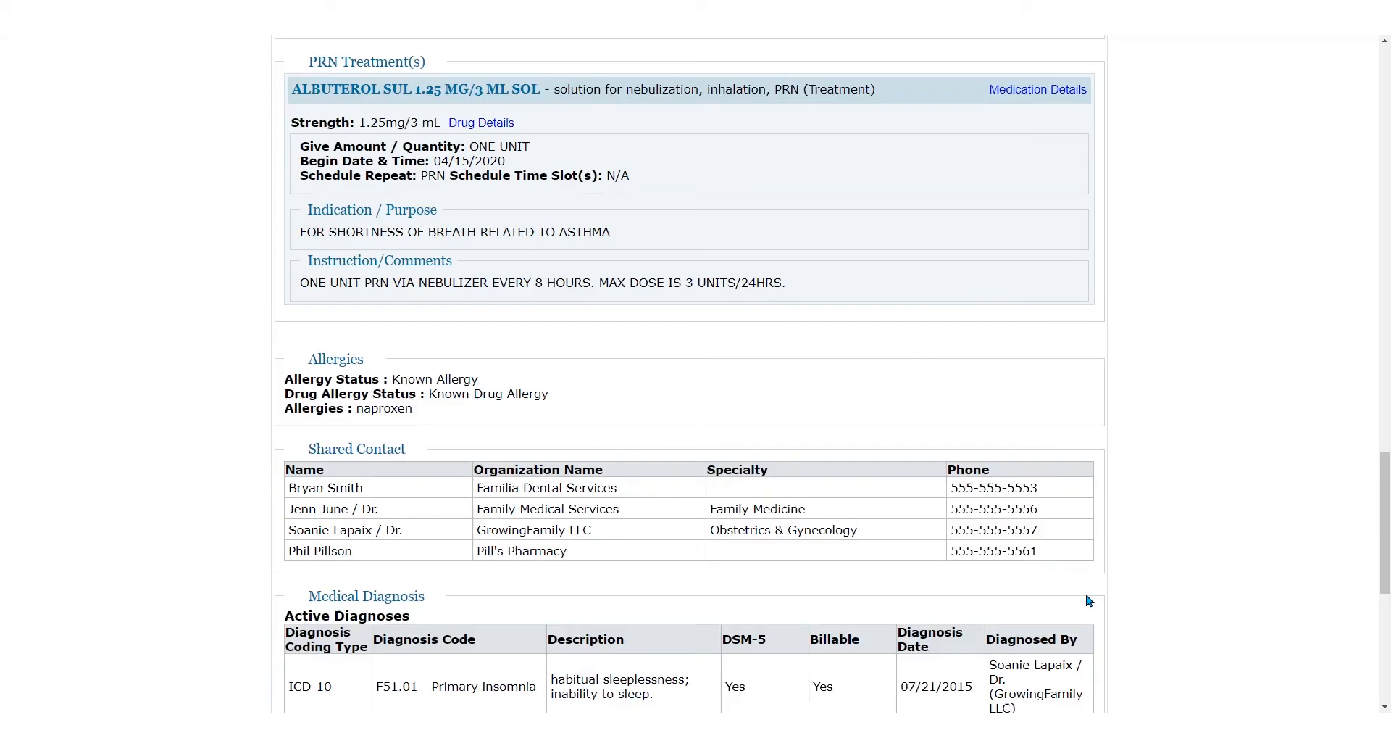
scroll(1089, 600, down, 6)
click(1028, 500)
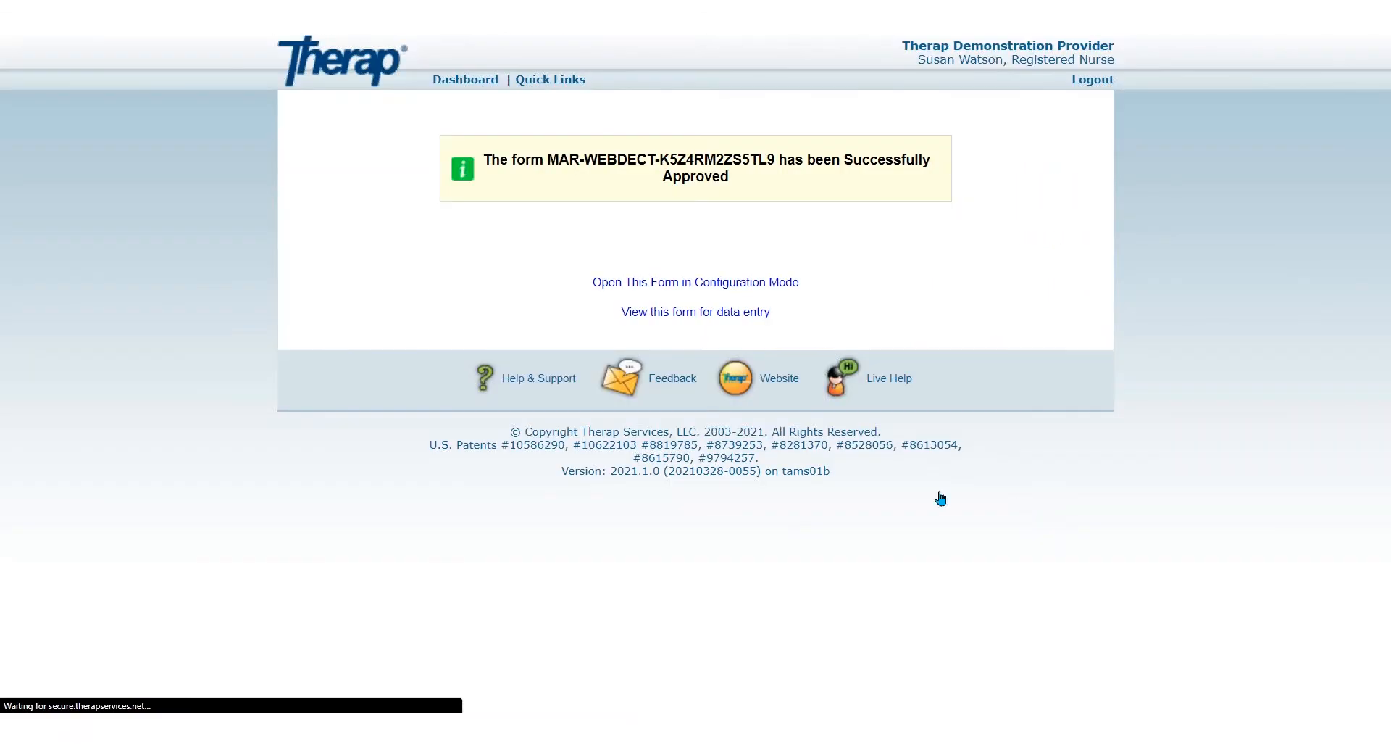
- Return to the dashboard and search the MAR configurations by the individual's name
click(464, 80)
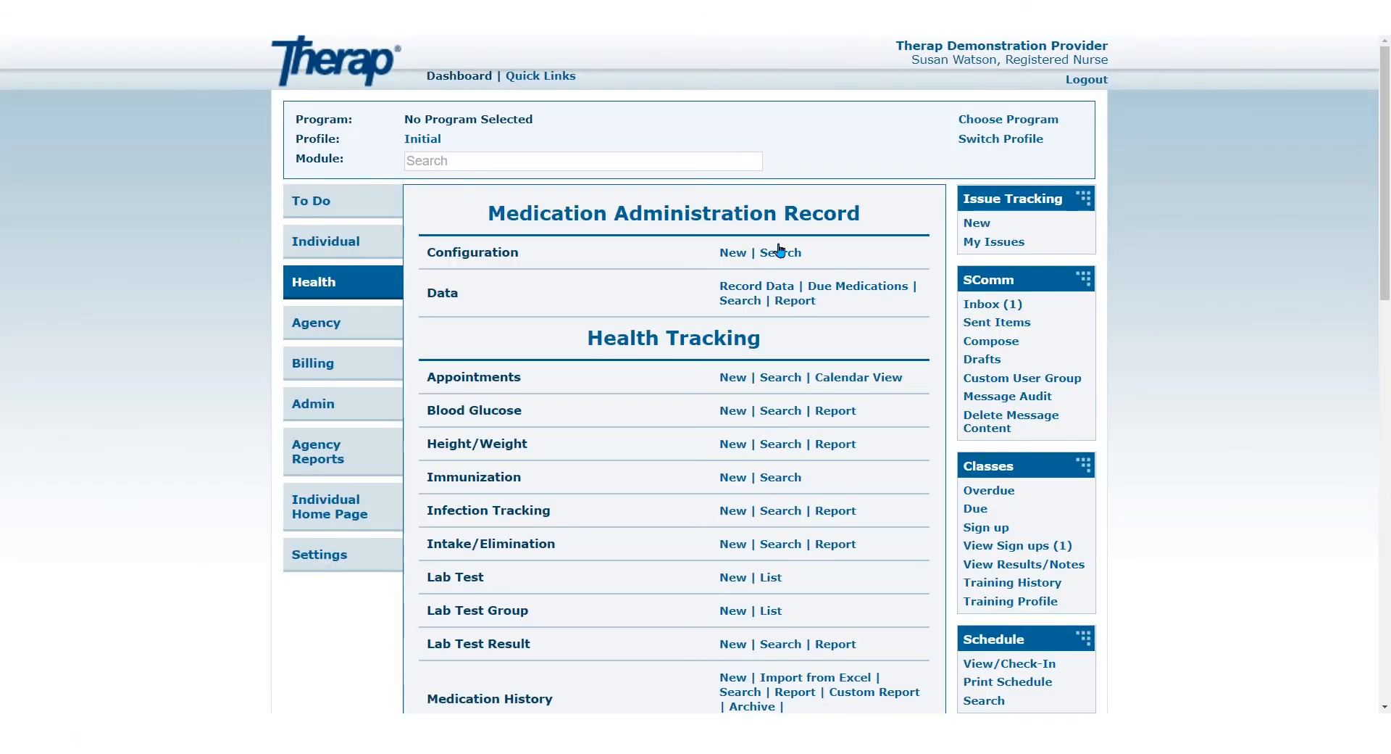
click(782, 254)
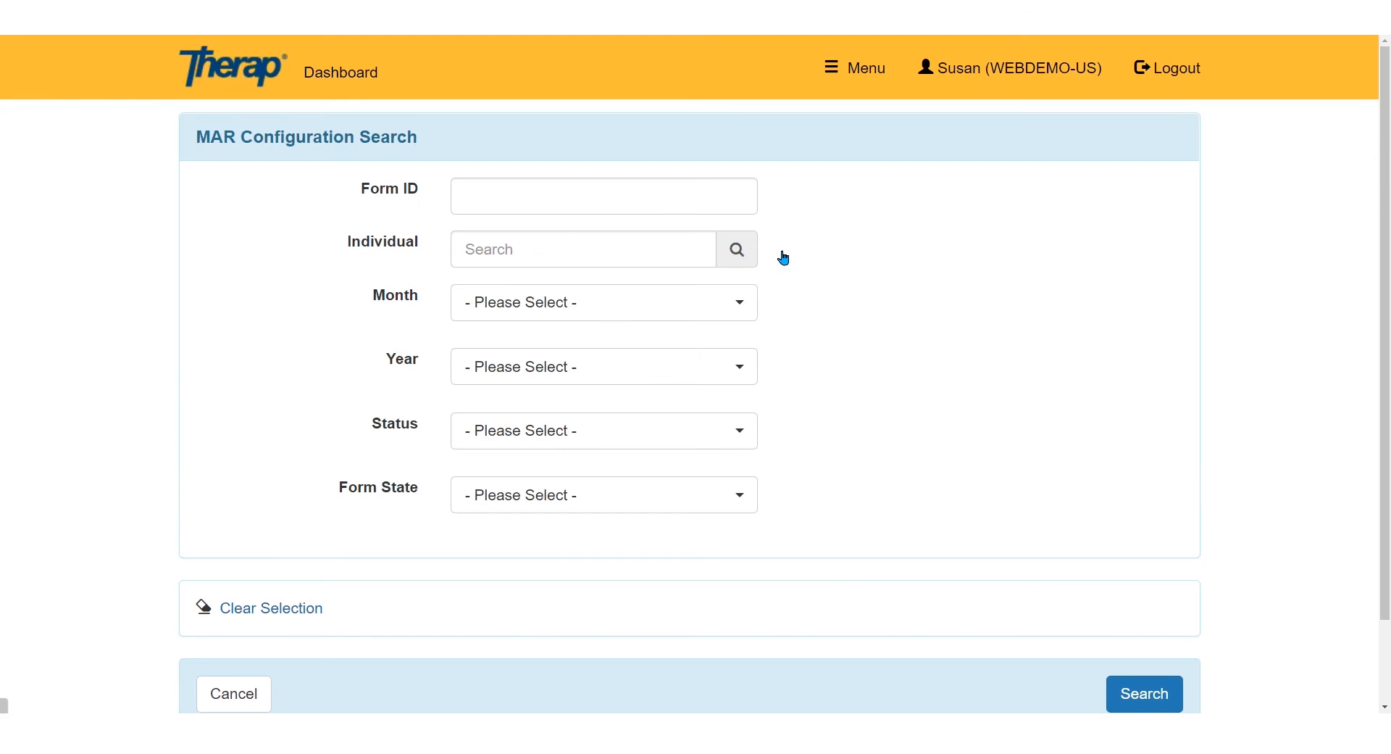
click(636, 250)
text(britt)
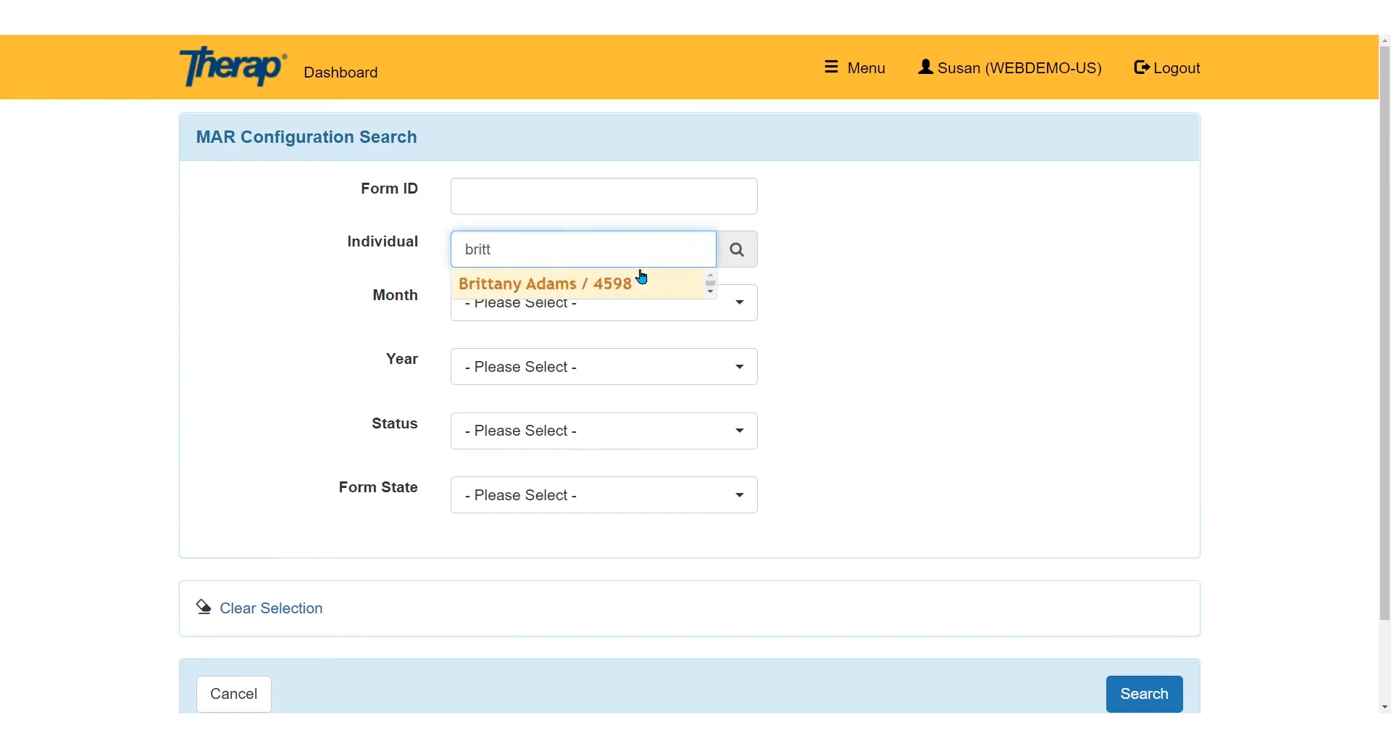
click(642, 281)
click(879, 305)
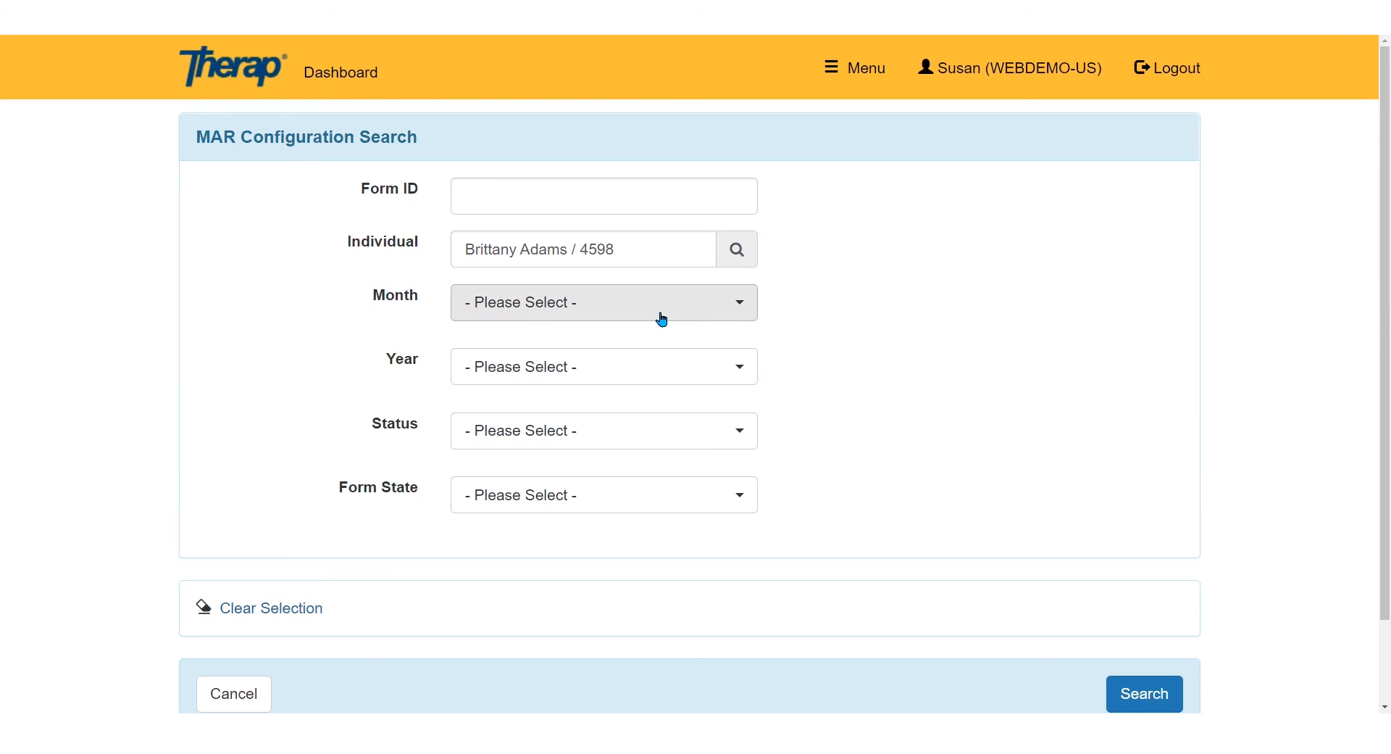
click(1142, 692)
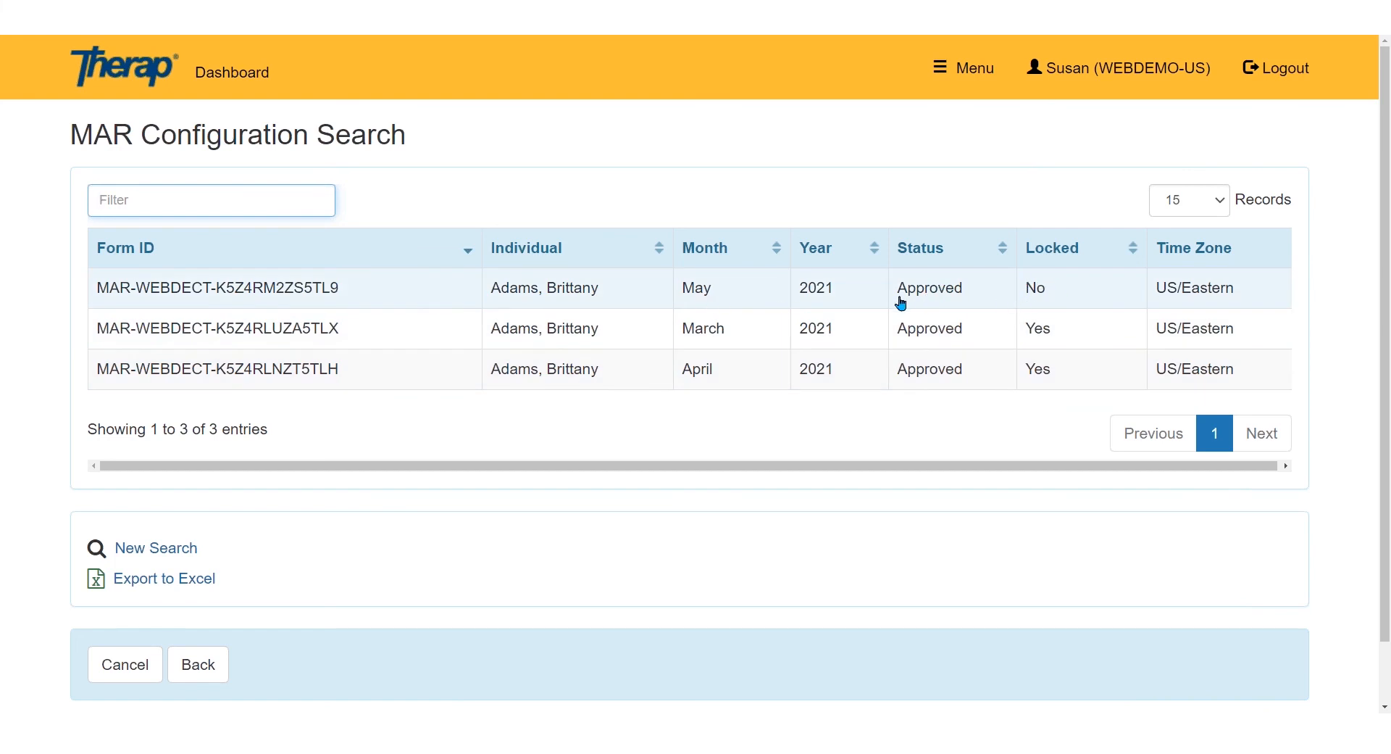
- Open the May 2021 MAR configuration from the search results, check its medications and PRN treatment sections, and approve it again
click(857, 302)
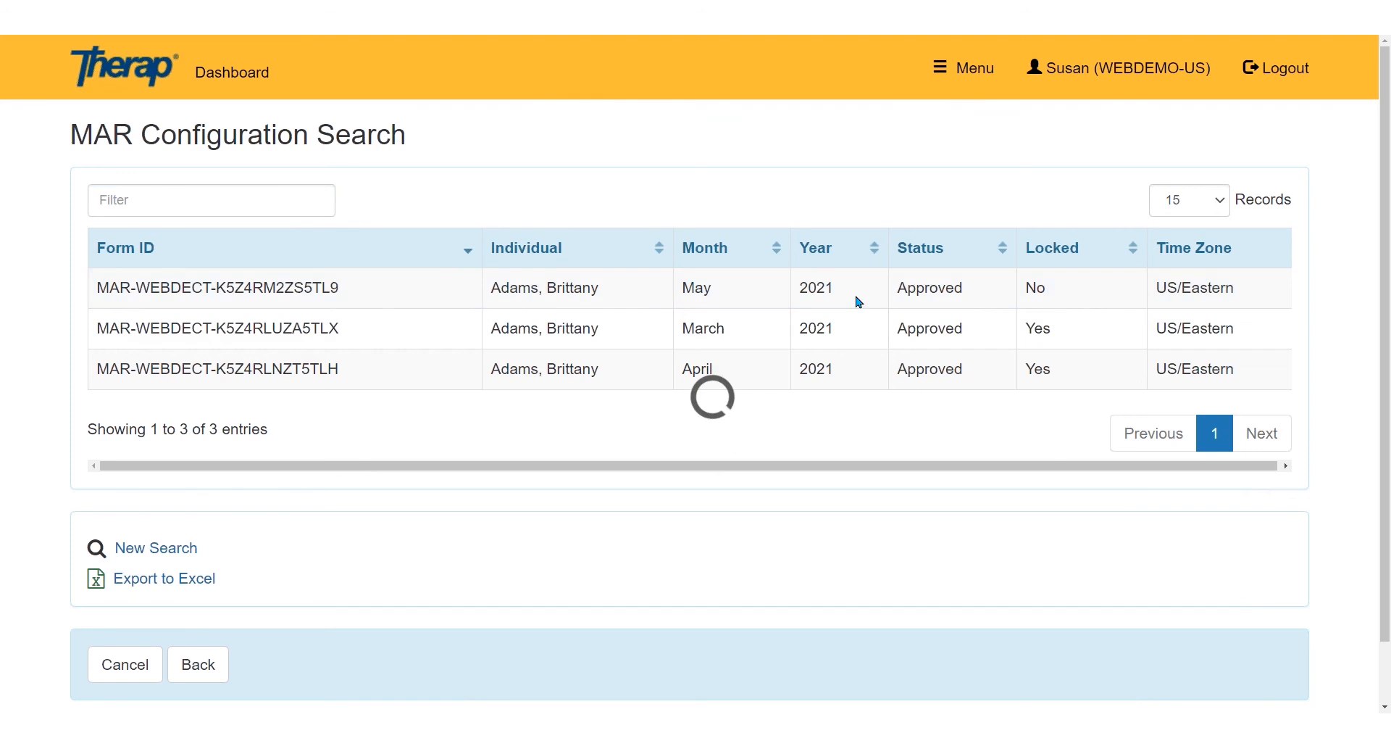
scroll(862, 301, down, 1)
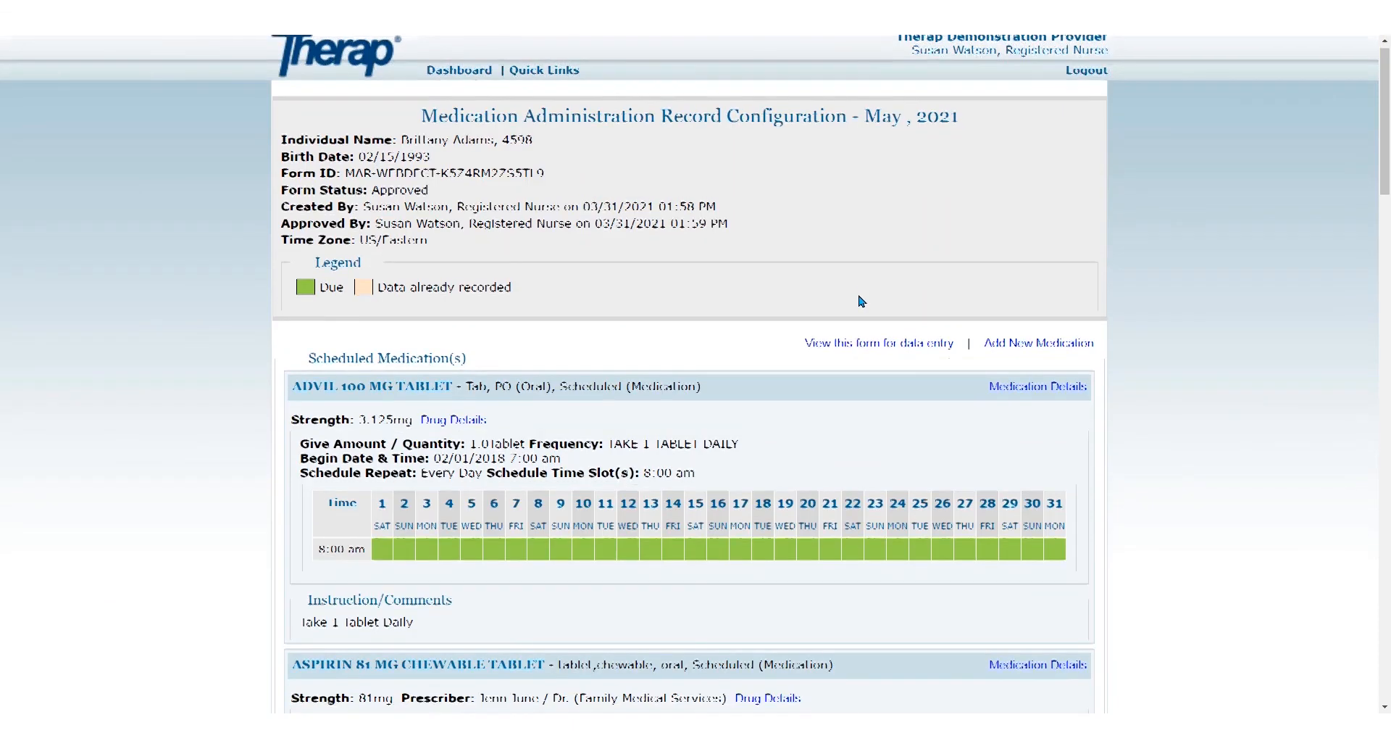
scroll(862, 301, down, 1)
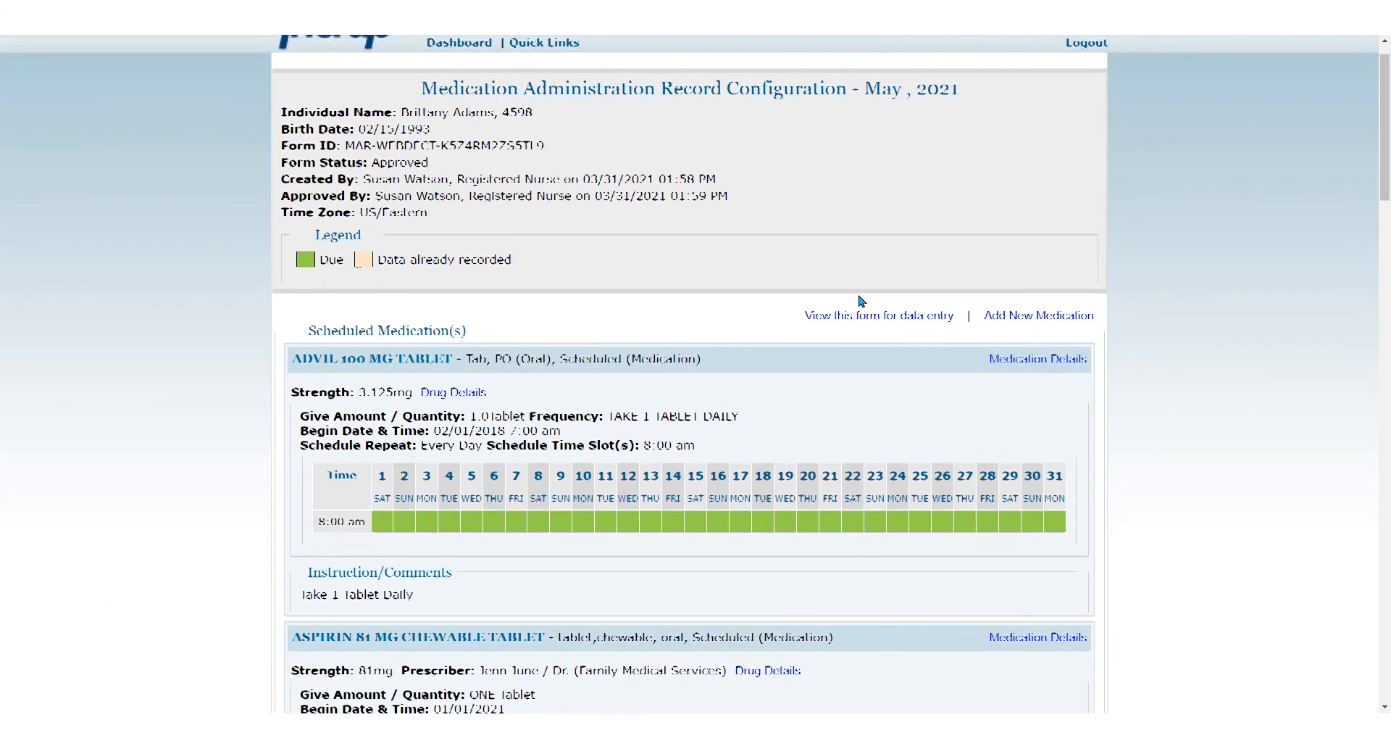
scroll(862, 302, down, 1)
scroll(911, 414, down, 2)
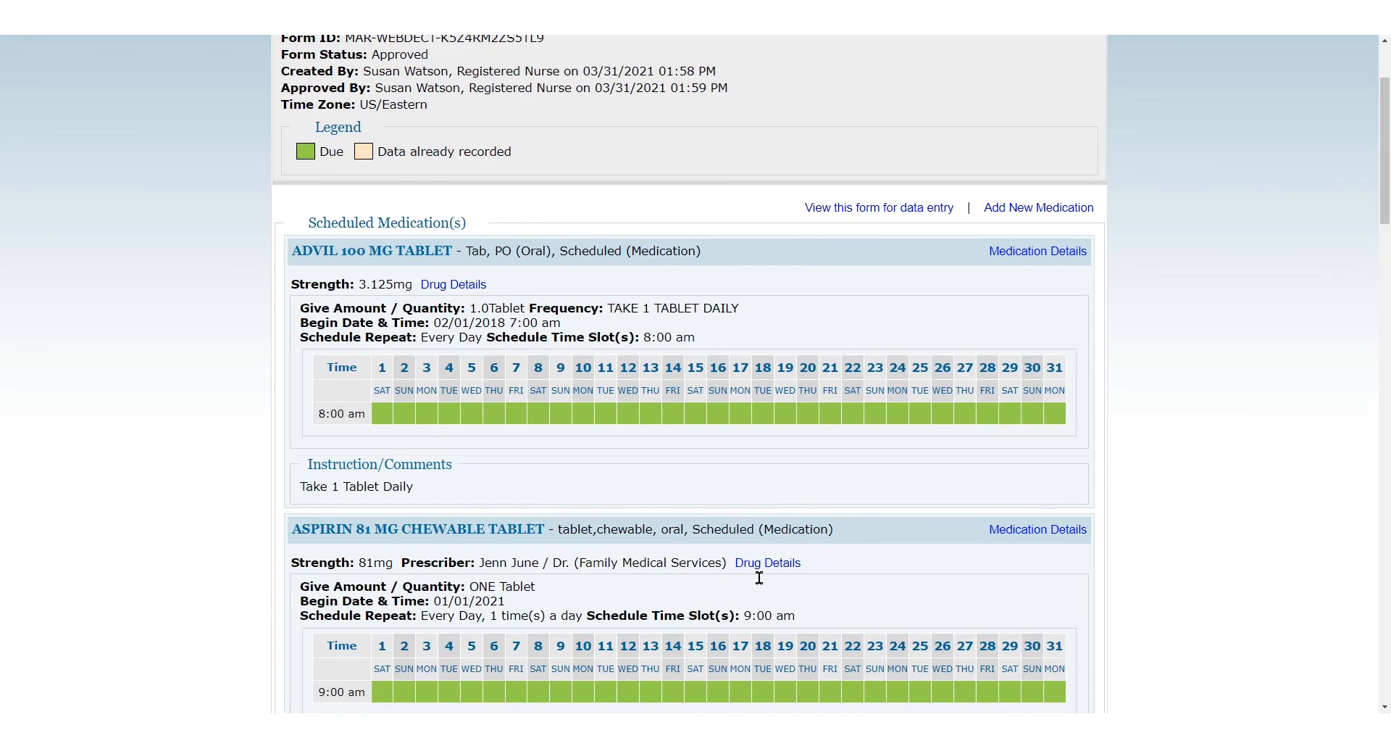
scroll(860, 497, down, 15)
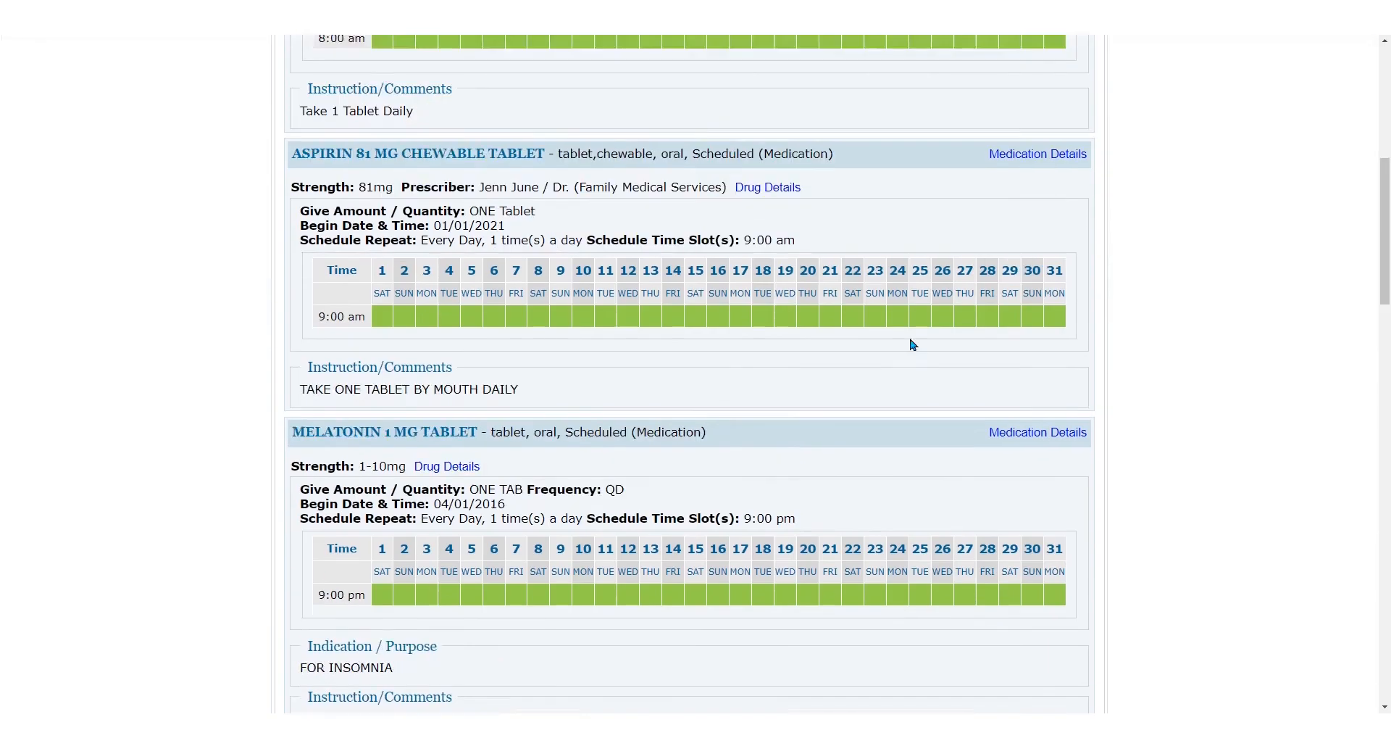
scroll(1002, 389, down, 13)
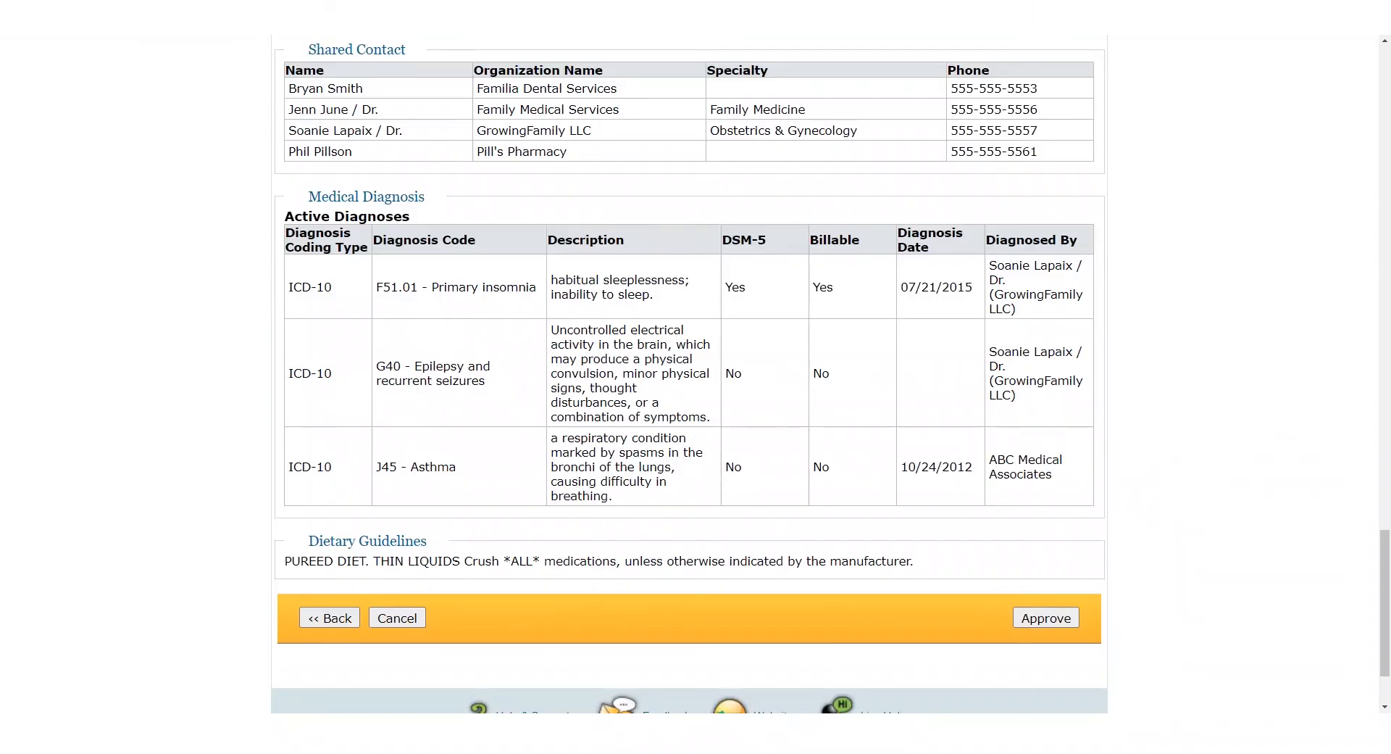
scroll(730, 413, up, 4)
scroll(435, 236, up, 2)
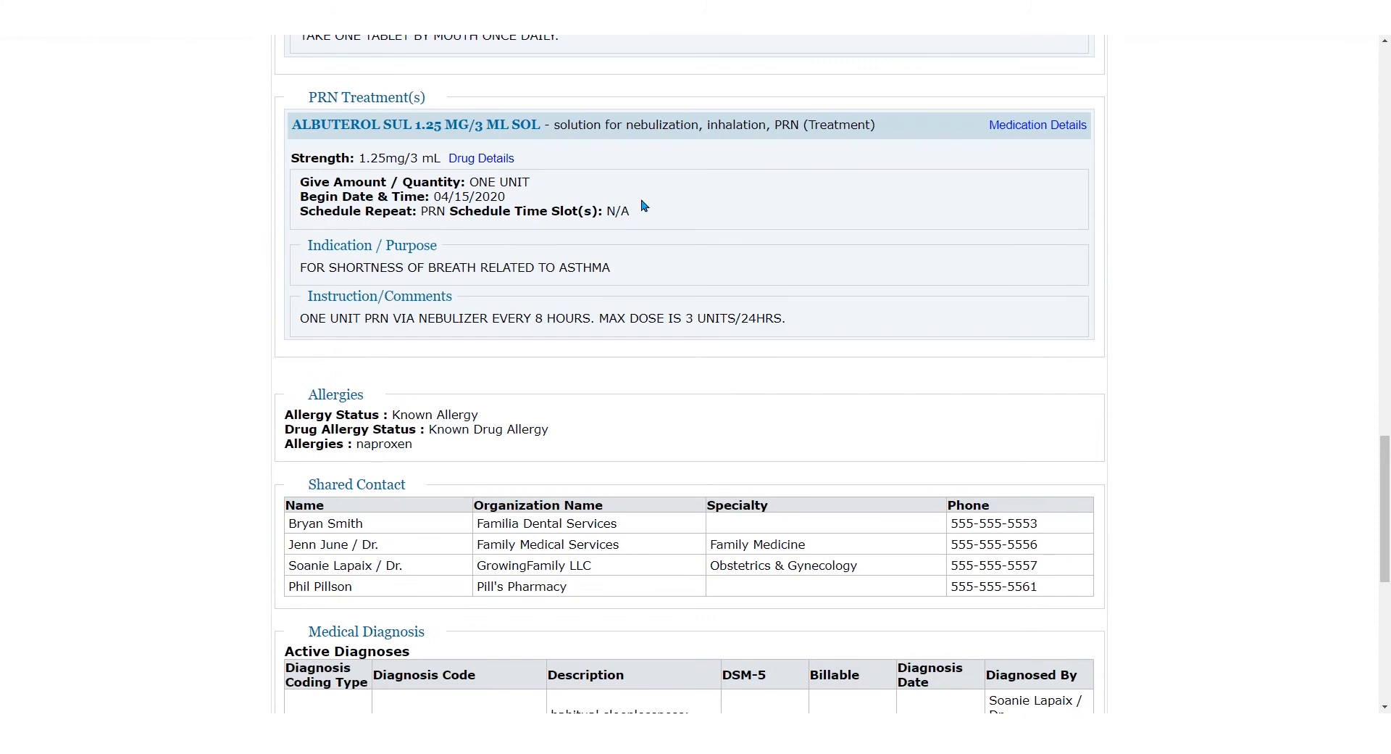
scroll(1386, 440, down, 5)
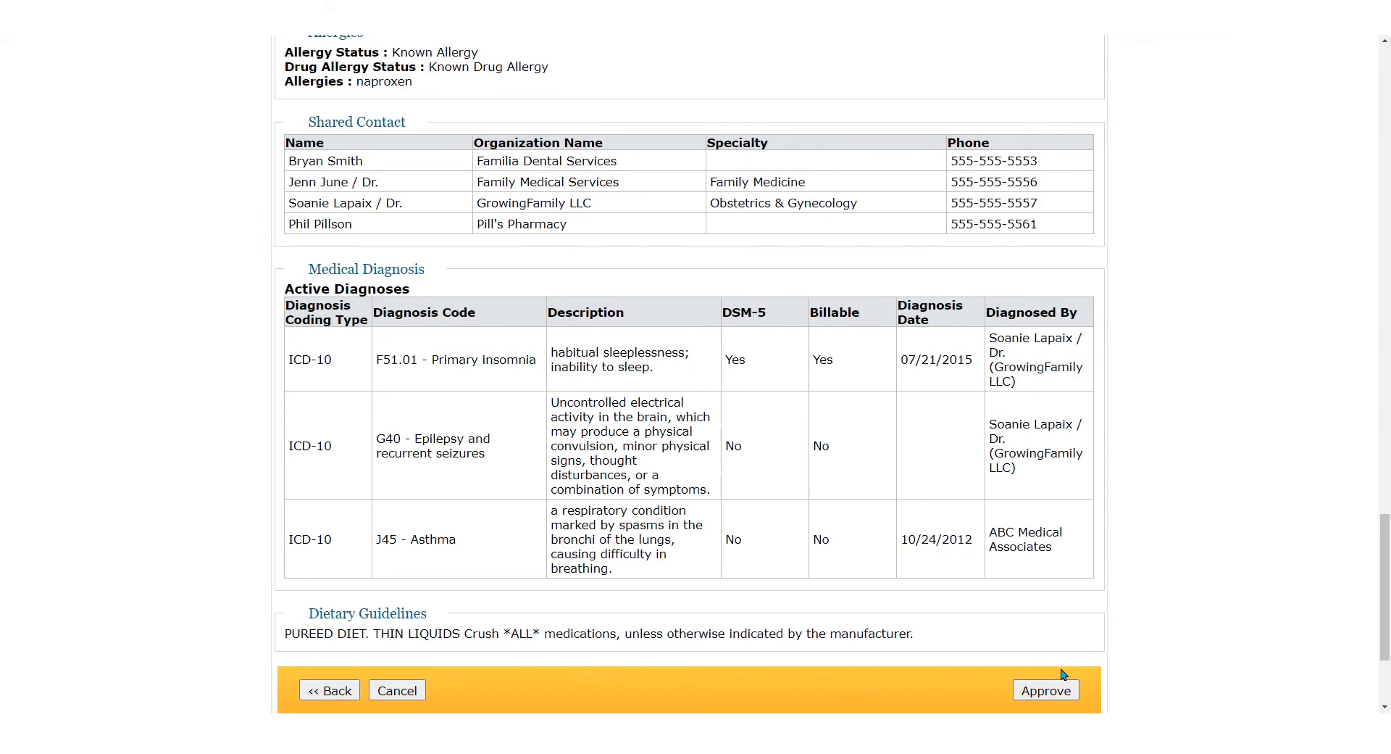
click(1058, 687)
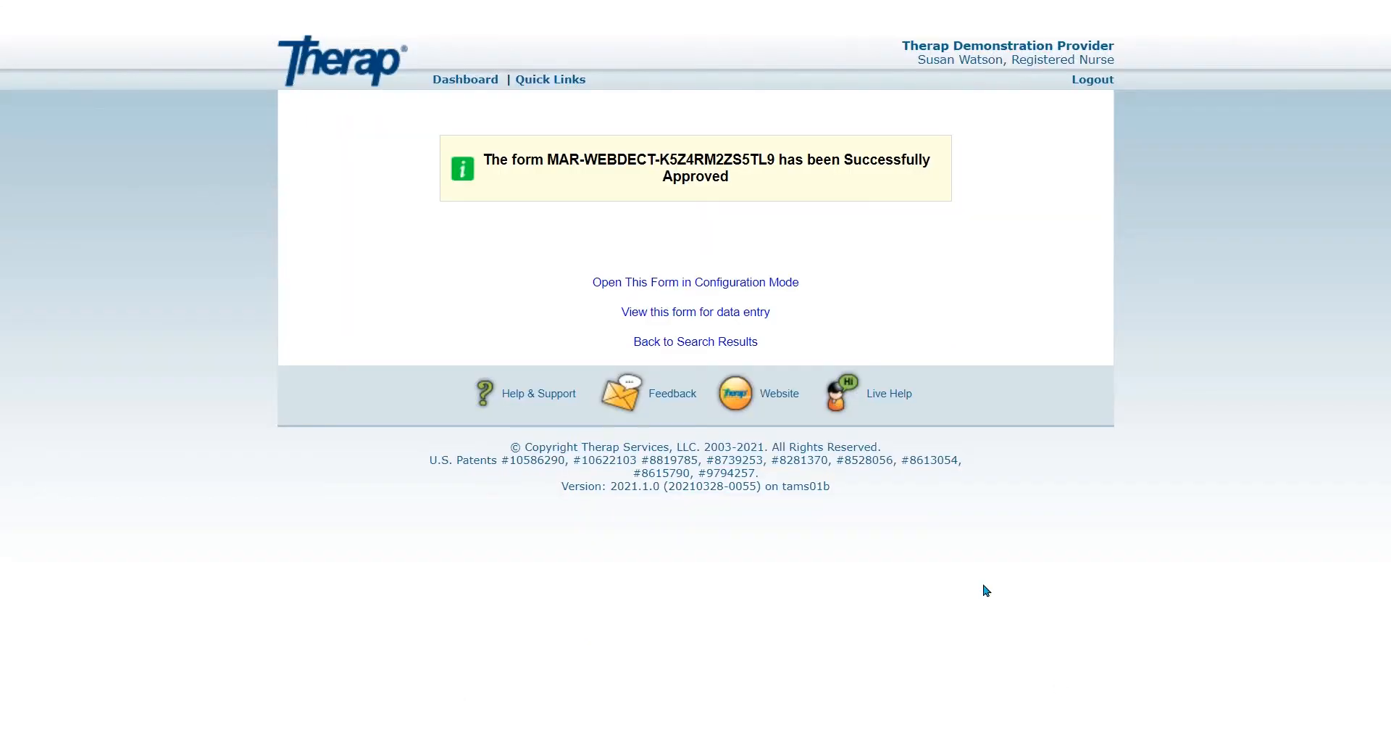
- Return to the dashboard and search all MAR configurations whose form state is Locked
click(450, 75)
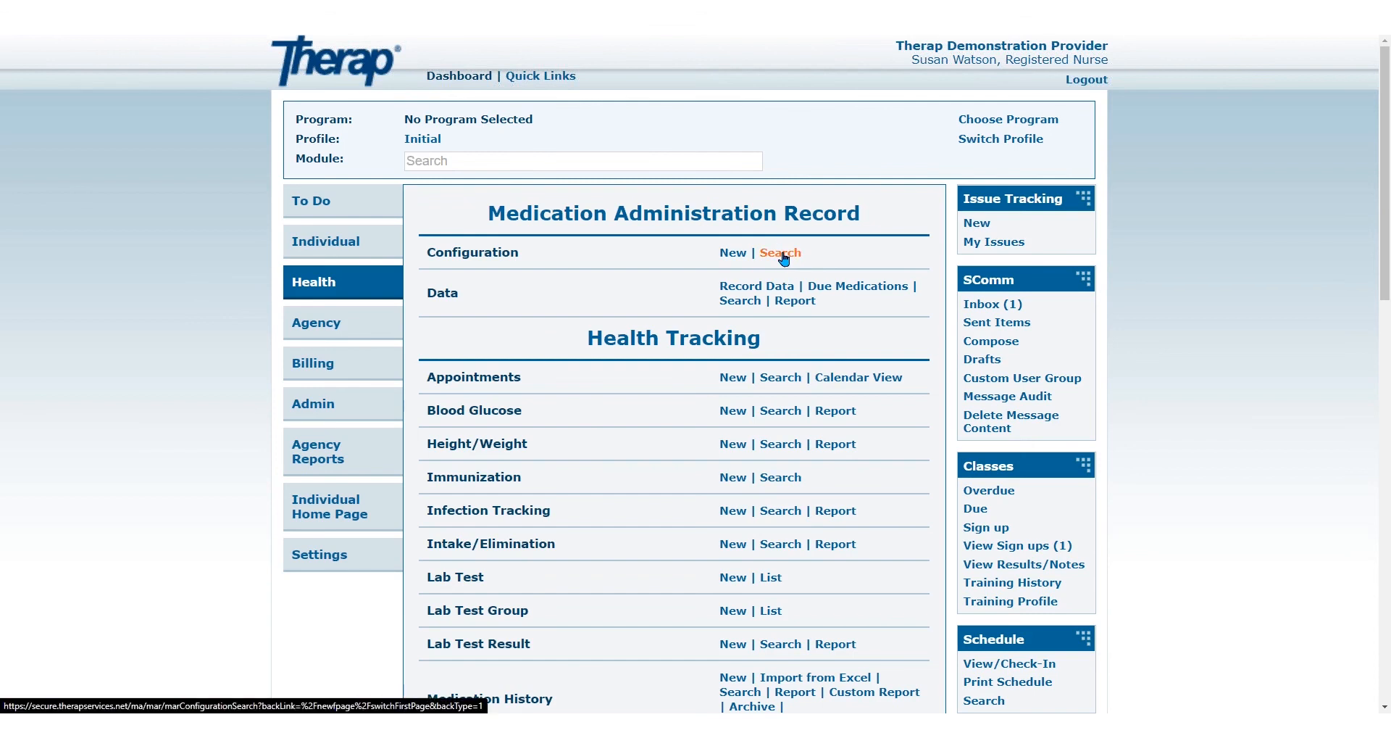
click(784, 258)
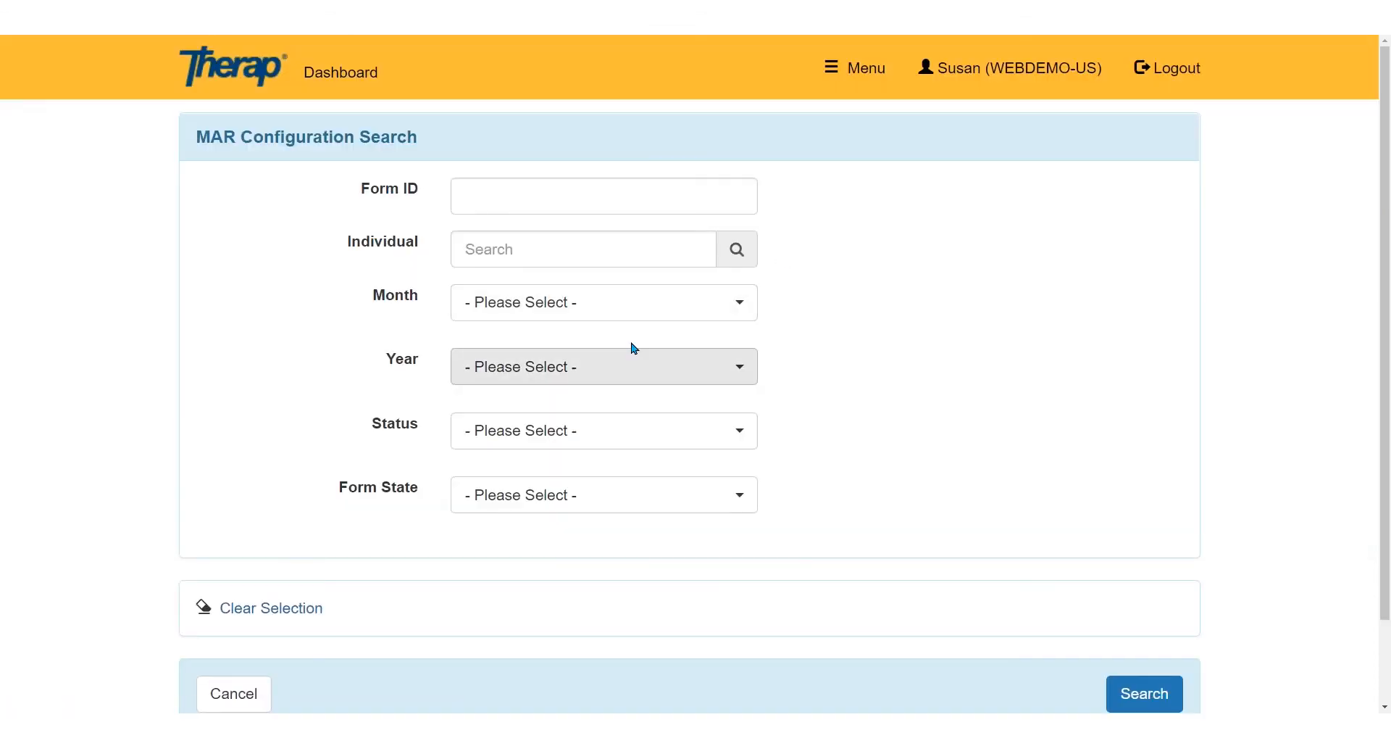
click(571, 437)
click(690, 480)
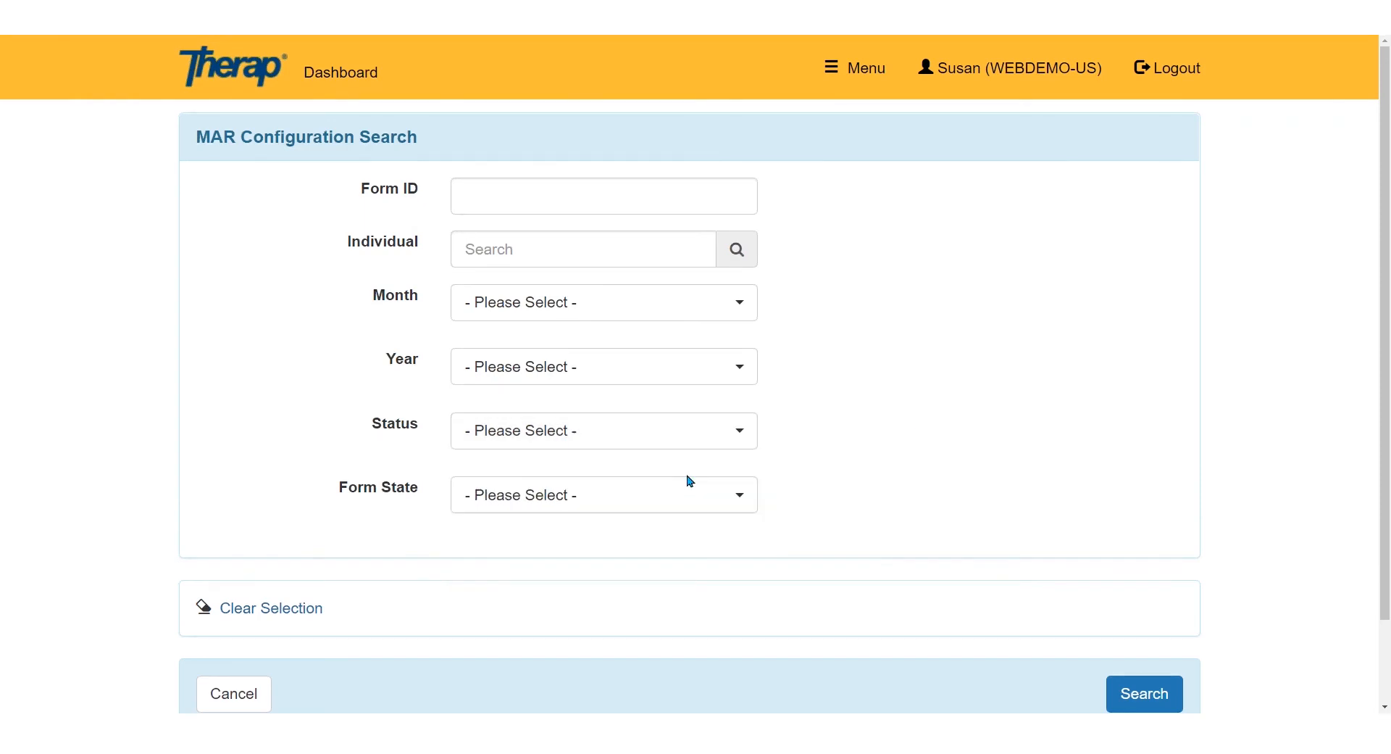
click(673, 495)
click(609, 580)
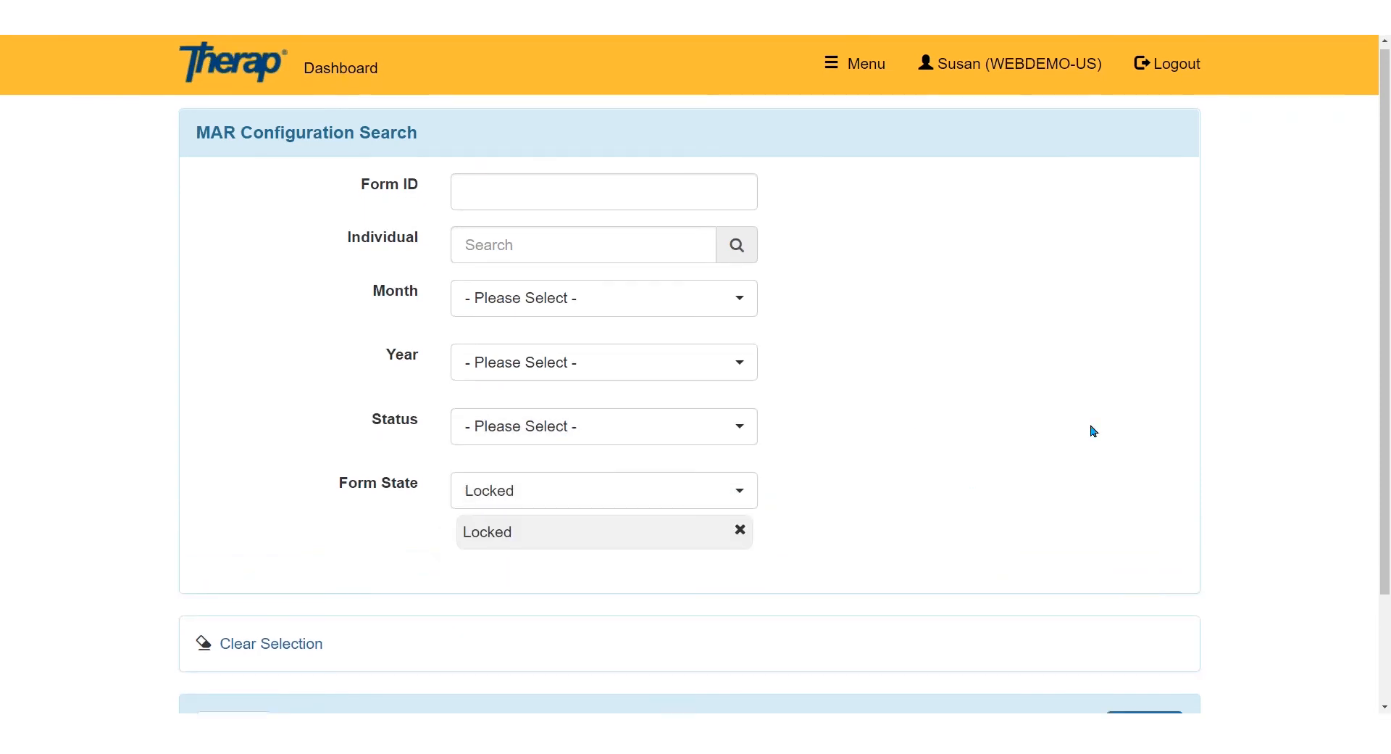
scroll(1094, 431, down, 2)
click(1134, 615)
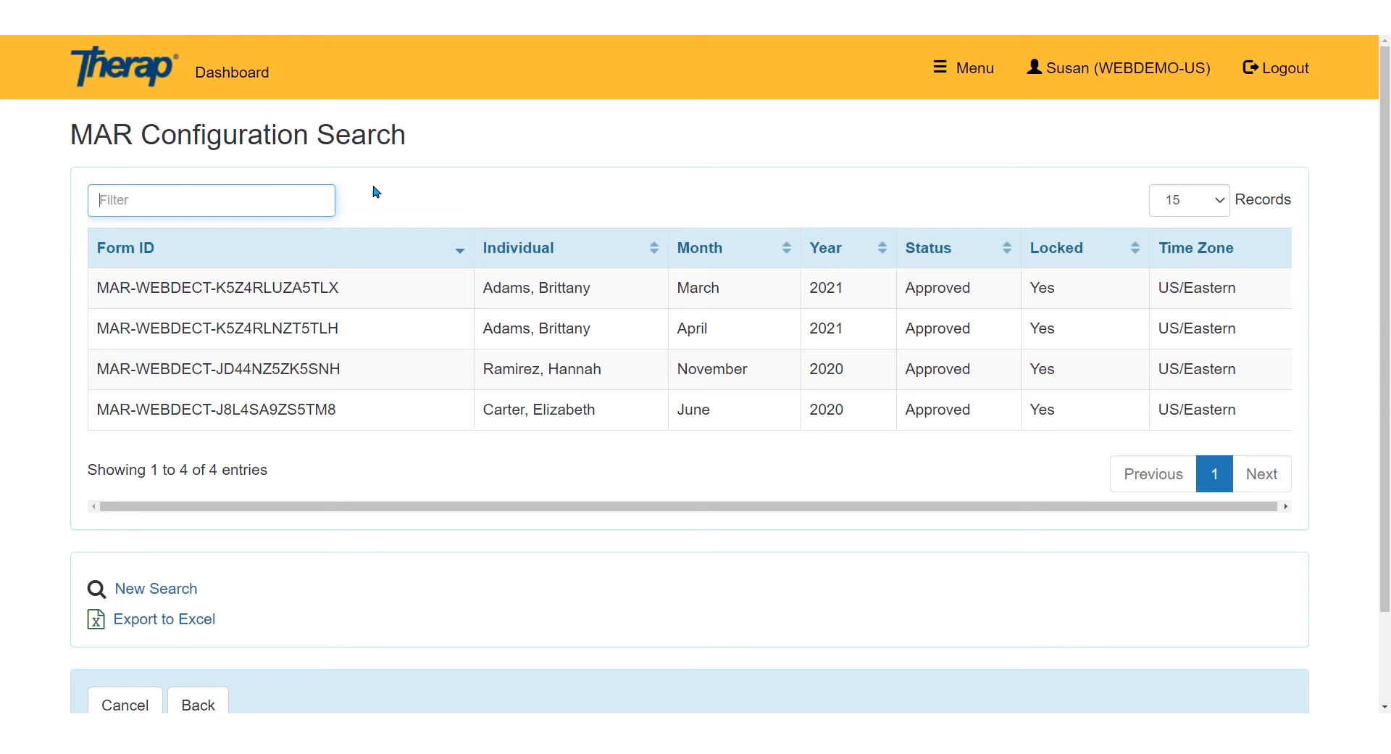
- Return to the dashboard and look through the Health modules down to the help and support links
click(253, 93)
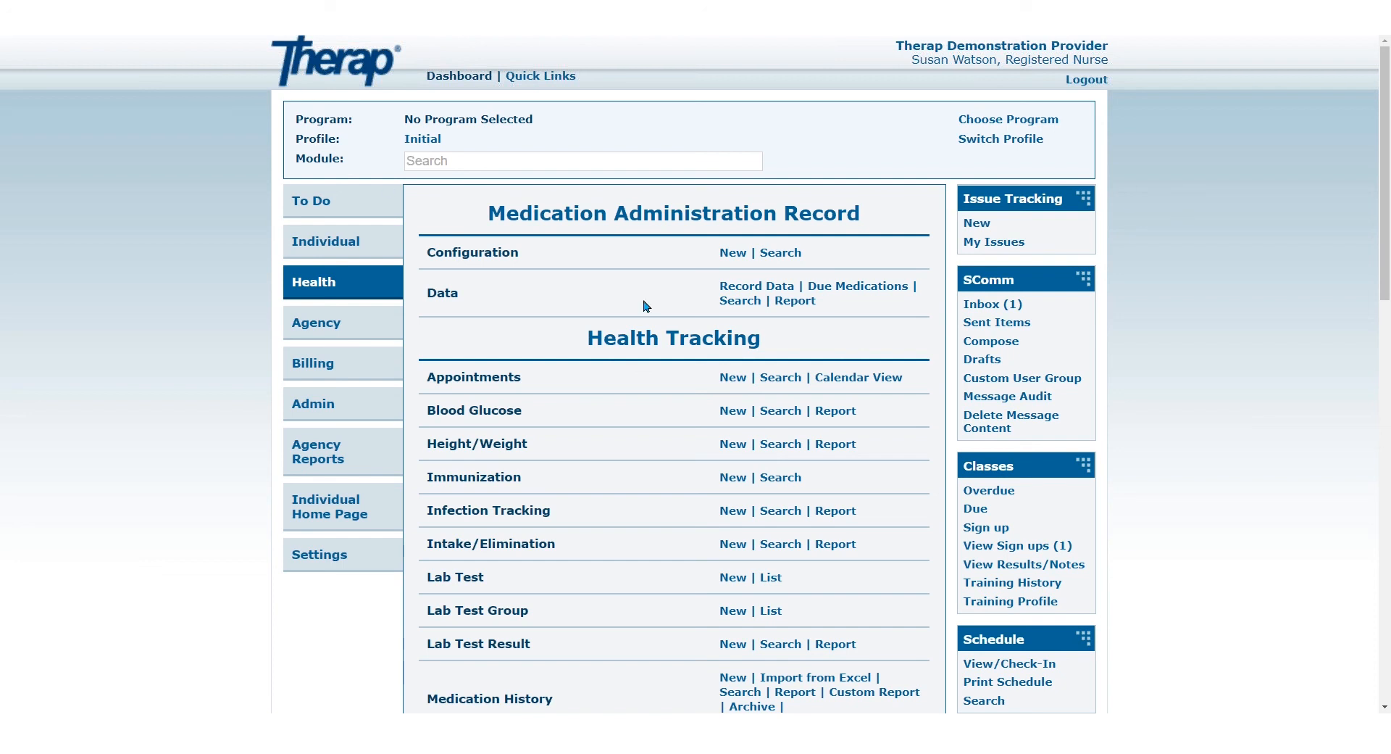
scroll(758, 324, down, 9)
scroll(765, 326, down, 6)
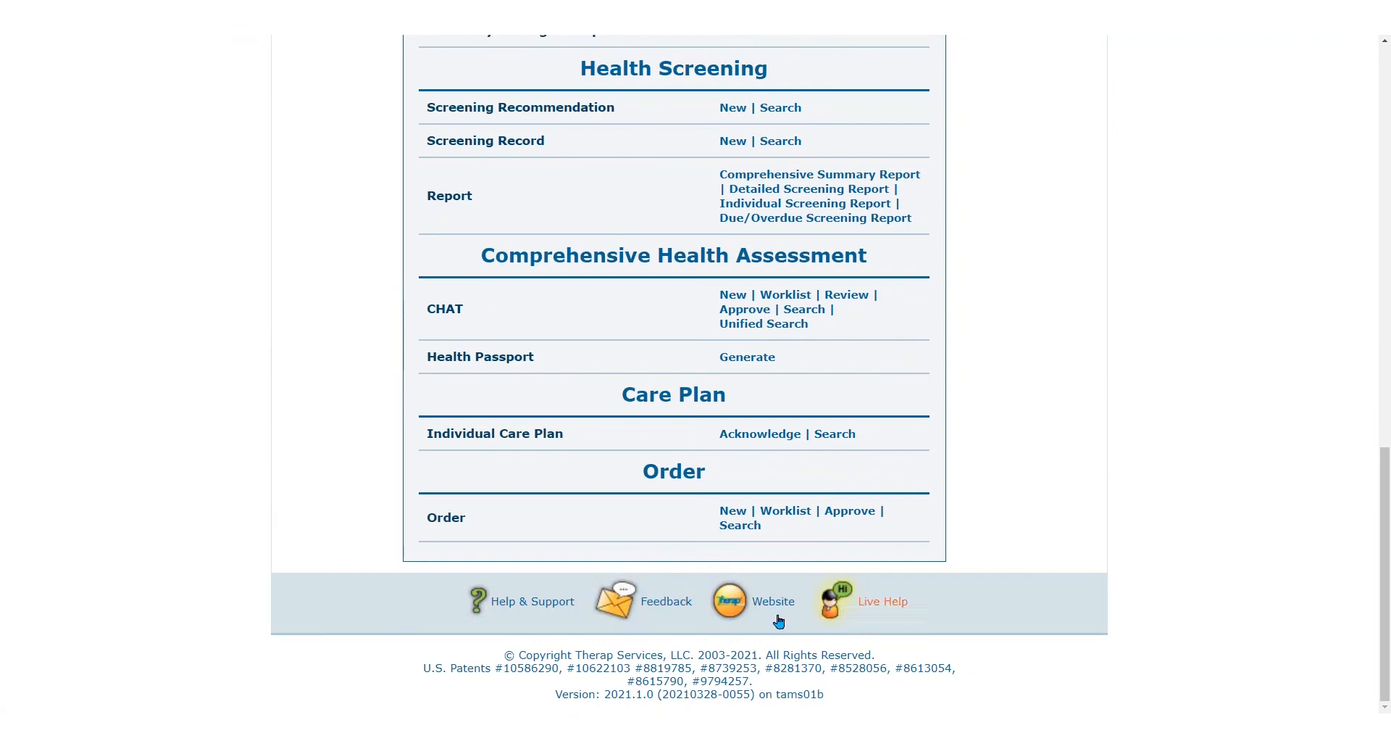